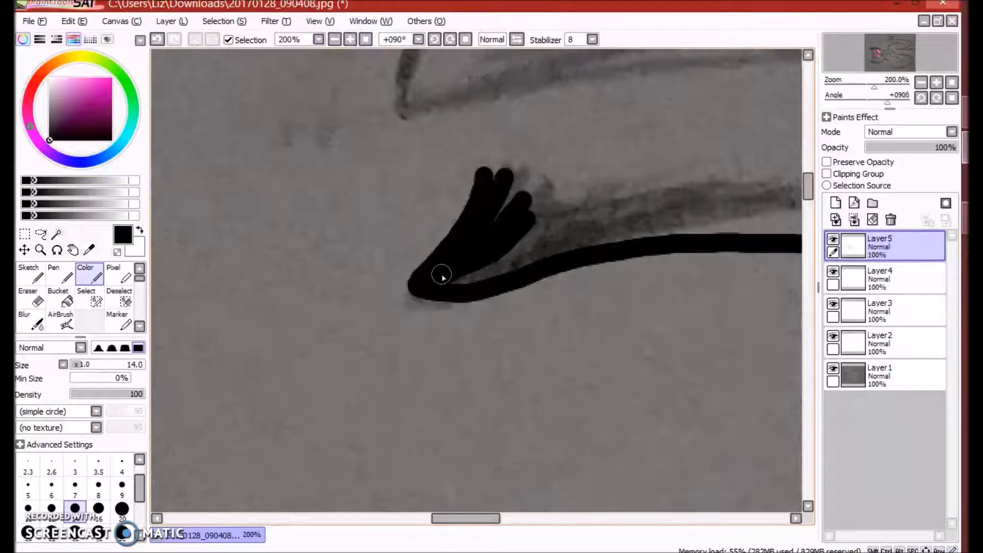
# - Ink the closed eye's lash line over the sketch and thicken it into a solid black shape
pyautogui.moveTo(451, 282); pyautogui.dragTo(750, 225)
pyautogui.scroll(-3, 674, 248)
pyautogui.scroll(3, 674, 247)
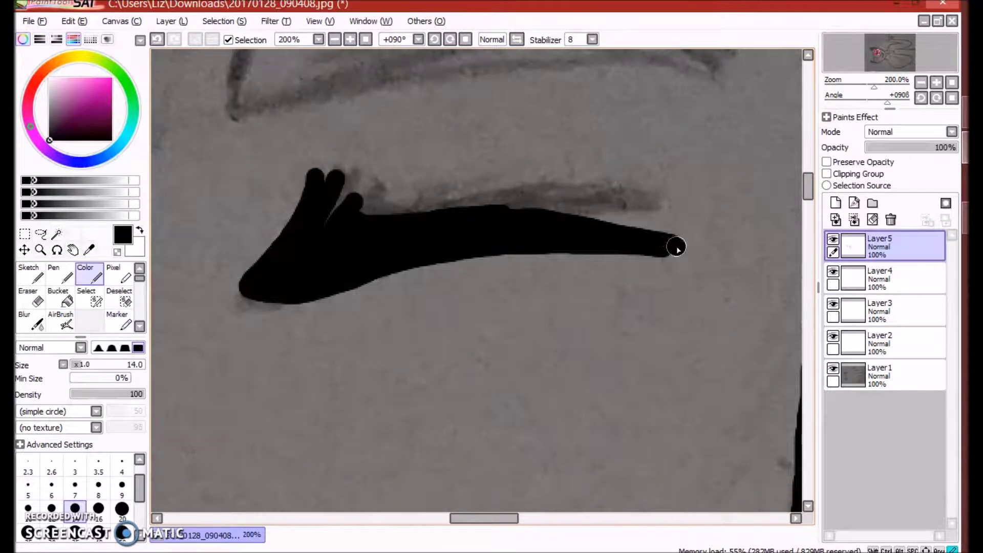
pyautogui.scroll(-3, 399, 218)
pyautogui.scroll(3, 564, 235)
# - Ink the upper lid line of the open eye over the sketch, thickening its inner end
pyautogui.moveTo(658, 165); pyautogui.dragTo(263, 281)
pyautogui.hotkey('ctrl', 'z')
pyautogui.moveTo(717, 181)
pyautogui.mouseDown()
pyautogui.moveTo(241, 296)
pyautogui.moveTo(204, 331)
pyautogui.mouseUp()
pyautogui.hotkey('ctrl', 'z')
pyautogui.moveTo(717, 164); pyautogui.dragTo(478, 226)
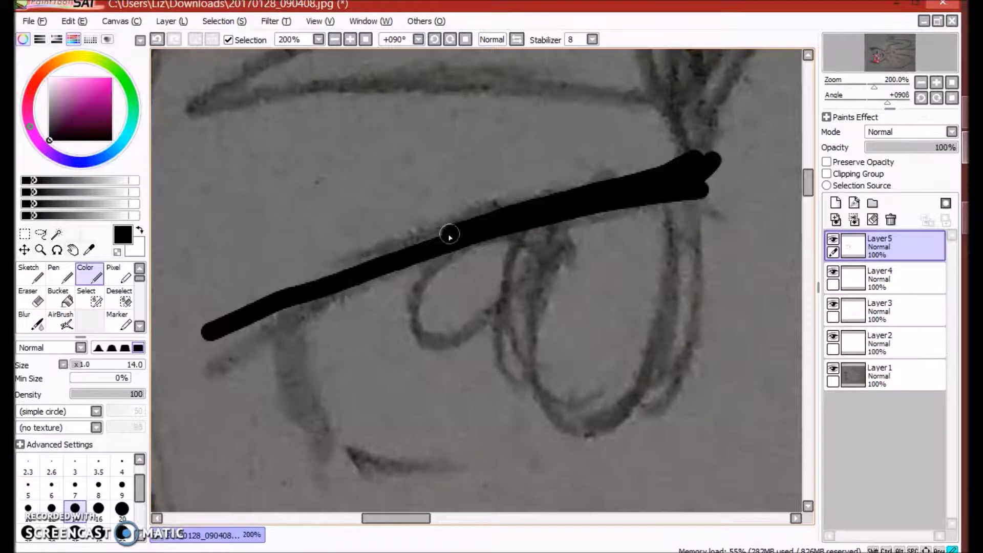
# - Ink the open eye's outer side, lower lid and oval iris outline
pyautogui.moveTo(367, 264)
pyautogui.mouseDown()
pyautogui.moveTo(281, 405)
pyautogui.moveTo(287, 417)
pyautogui.moveTo(468, 457)
pyautogui.mouseUp()
pyautogui.moveTo(527, 225)
pyautogui.mouseDown()
pyautogui.moveTo(548, 391)
pyautogui.moveTo(666, 202)
pyautogui.mouseUp()
pyautogui.hscroll(3, 470, 311)
pyautogui.hotkey('ctrl', 'z')
pyautogui.moveTo(402, 229); pyautogui.dragTo(514, 247)
pyautogui.hotkey('ctrl', 'z')
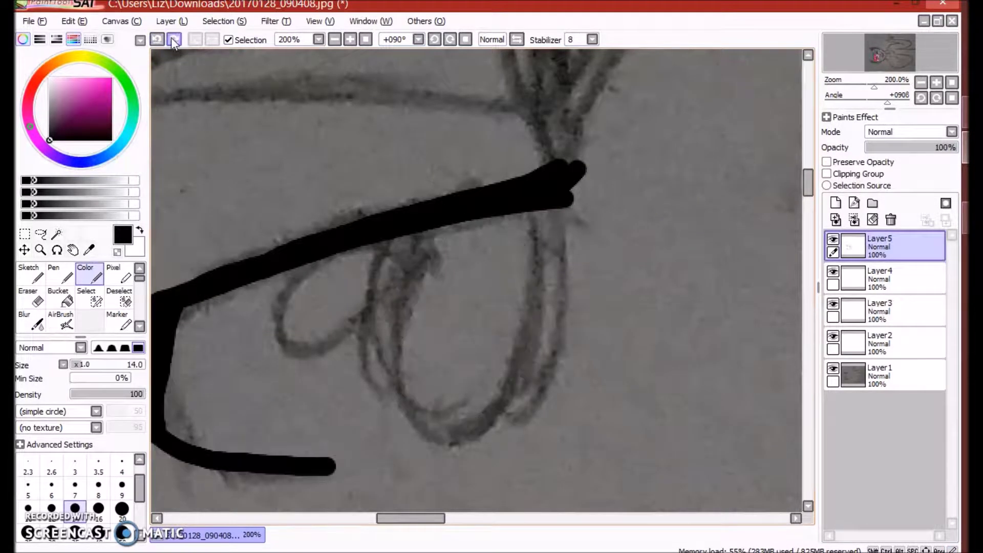
pyautogui.scroll(-1, 486, 229)
pyautogui.hotkey('ctrl', 'y')
pyautogui.moveTo(417, 193); pyautogui.dragTo(208, 230)
# - Ink the tapered eyebrow outlines above the eyes
pyautogui.scroll(-4, 476, 281)
pyautogui.scroll(5, 476, 282)
pyautogui.moveTo(526, 193)
pyautogui.mouseDown()
pyautogui.moveTo(472, 213)
pyautogui.moveTo(801, 282)
pyautogui.mouseUp()
pyautogui.moveTo(511, 189); pyautogui.dragTo(778, 207)
pyautogui.scroll(-2, 778, 206)
pyautogui.hotkey('ctrl', 'z')
pyautogui.scroll(2, 476, 282)
pyautogui.moveTo(373, 329)
pyautogui.mouseDown()
pyautogui.moveTo(394, 281)
pyautogui.moveTo(641, 327)
pyautogui.mouseUp()
pyautogui.scroll(-2, 403, 497)
# - Ink the spiky hair outline across the crown and down the left side of the head
pyautogui.scroll(3, 403, 497)
pyautogui.moveTo(438, 369); pyautogui.dragTo(220, 131)
pyautogui.scroll(-2, 220, 130)
pyautogui.scroll(1, 625, 234)
pyautogui.moveTo(625, 234)
pyautogui.mouseDown()
pyautogui.moveTo(419, 257)
pyautogui.moveTo(423, 280)
pyautogui.moveTo(383, 340)
pyautogui.mouseUp()
pyautogui.scroll(-1, 422, 280)
pyautogui.scroll(1, 435, 281)
pyautogui.moveTo(456, 323)
pyautogui.mouseDown()
pyautogui.moveTo(292, 414)
pyautogui.moveTo(256, 459)
pyautogui.mouseUp()
pyautogui.moveTo(256, 459); pyautogui.dragTo(411, 378)
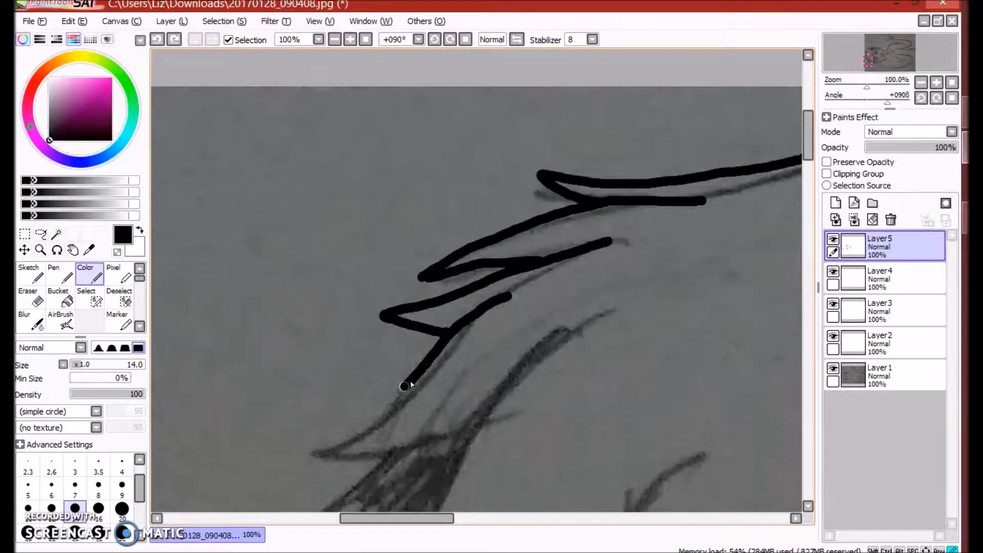
# - Ink the hair locks on the left side of the head and the first fringe points
pyautogui.scroll(-2, 404, 386)
pyautogui.scroll(2, 404, 386)
pyautogui.moveTo(571, 131)
pyautogui.mouseDown()
pyautogui.moveTo(274, 401)
pyautogui.moveTo(419, 392)
pyautogui.mouseUp()
pyautogui.moveTo(443, 332); pyautogui.dragTo(469, 421)
pyautogui.hotkey('ctrl', 'z')
pyautogui.moveTo(476, 315); pyautogui.dragTo(361, 453)
pyautogui.moveTo(568, 361); pyautogui.dragTo(404, 446)
pyautogui.scroll(1, 428, 131)
pyautogui.scroll(-2, 582, 449)
pyautogui.scroll(1, 443, 218)
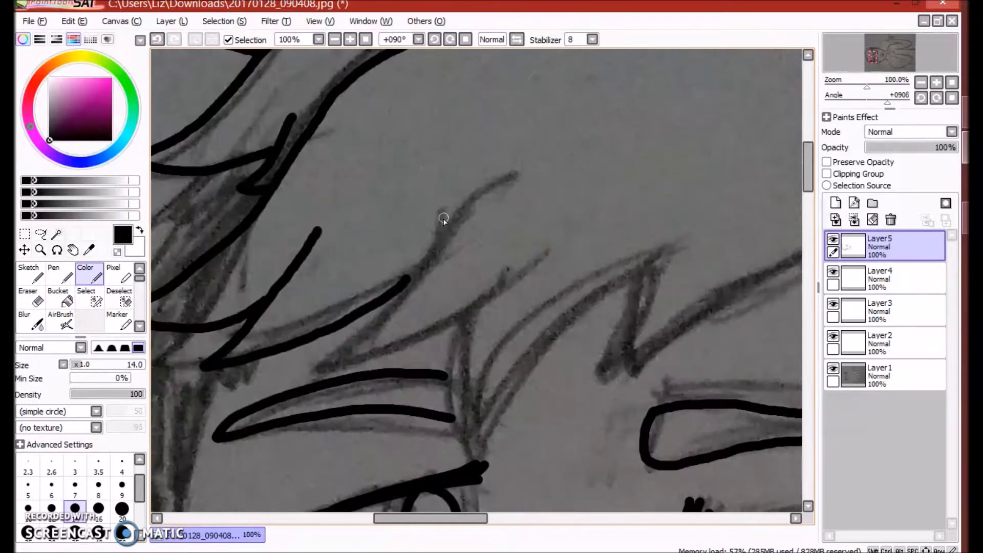
# - Ink the pointed fringe locks across the forehead and the hair edge curving up the right side
pyautogui.moveTo(443, 219); pyautogui.dragTo(523, 252)
pyautogui.moveTo(493, 422); pyautogui.dragTo(499, 429)
pyautogui.hotkey('ctrl', 'z')
pyautogui.moveTo(467, 314)
pyautogui.mouseDown()
pyautogui.moveTo(509, 434)
pyautogui.moveTo(661, 247)
pyautogui.mouseUp()
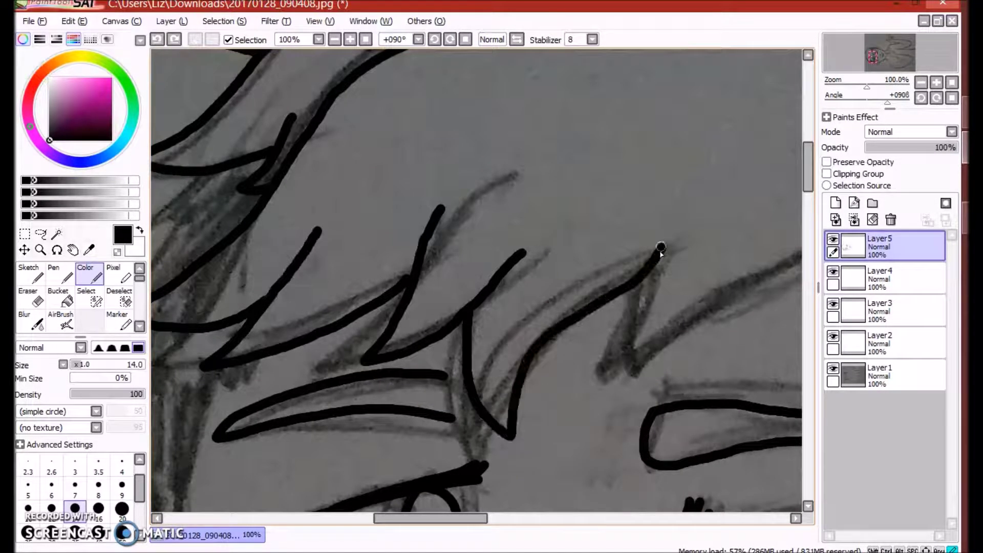
pyautogui.scroll(-2, 655, 358)
pyautogui.scroll(2, 577, 156)
pyautogui.moveTo(577, 156)
pyautogui.mouseDown()
pyautogui.moveTo(593, 252)
pyautogui.moveTo(362, 407)
pyautogui.mouseUp()
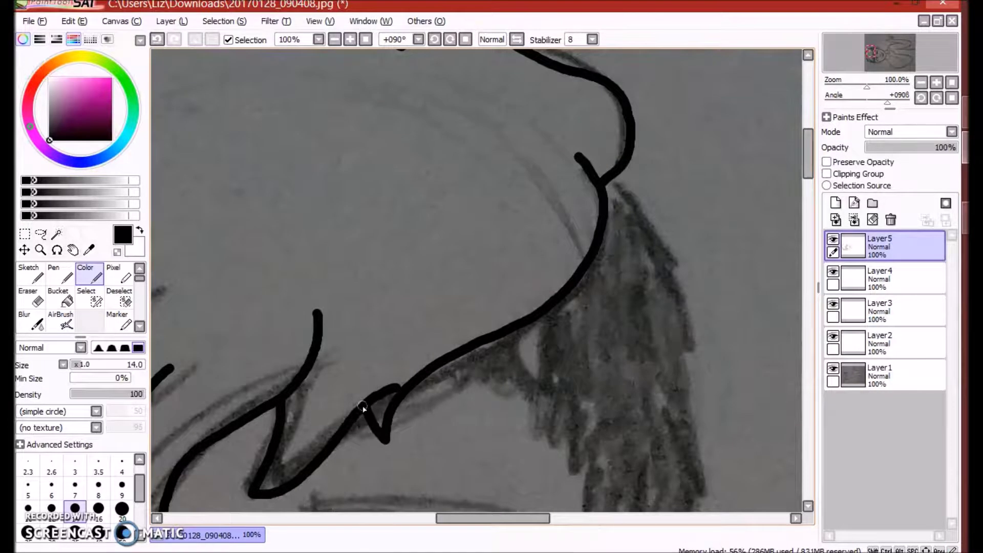
# - Ink the jagged inner edge of the sideburn on the right side of the face
pyautogui.scroll(2, 463, 369)
pyautogui.moveTo(348, 289)
pyautogui.mouseDown()
pyautogui.moveTo(389, 300)
pyautogui.moveTo(450, 465)
pyautogui.moveTo(430, 375)
pyautogui.mouseUp()
pyautogui.scroll(-5, 430, 375)
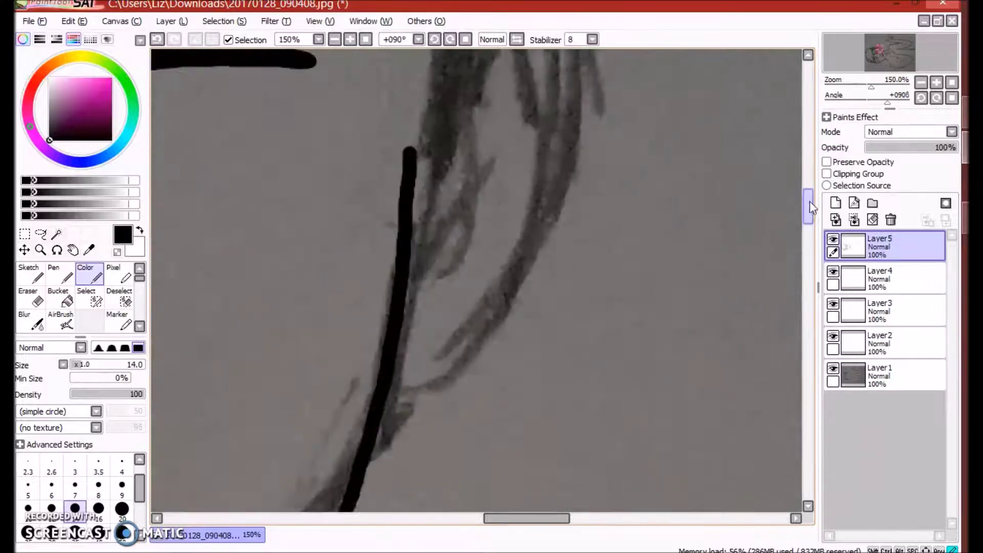
pyautogui.scroll(2, 439, 362)
pyautogui.moveTo(450, 220); pyautogui.dragTo(438, 362)
pyautogui.hotkey('ctrl', 'z')
pyautogui.moveTo(450, 220)
pyautogui.mouseDown()
pyautogui.moveTo(417, 398)
pyautogui.moveTo(463, 341)
pyautogui.moveTo(505, 171)
pyautogui.mouseUp()
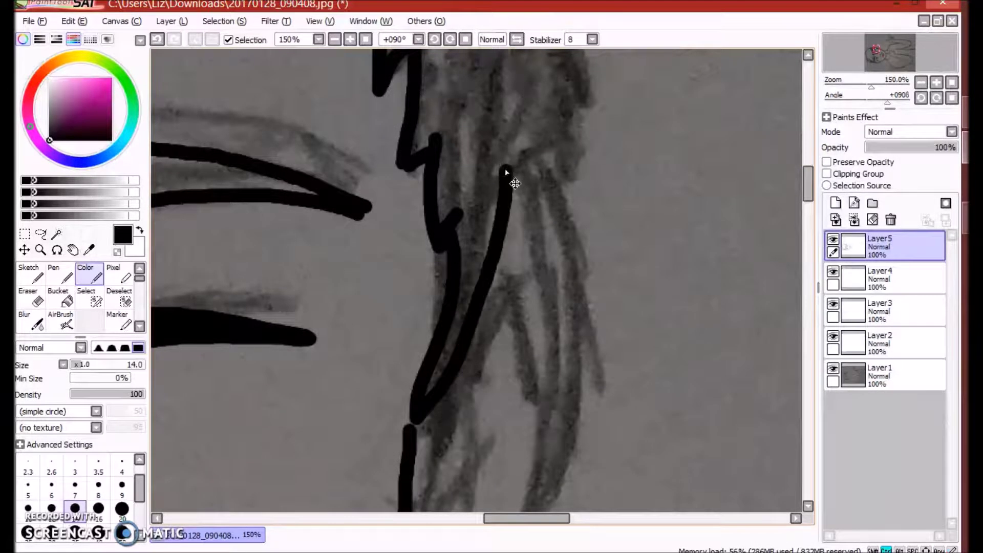
pyautogui.hotkey('ctrl', 'z')
pyautogui.hotkey('ctrl', 'z')
pyautogui.moveTo(437, 135)
pyautogui.mouseDown()
pyautogui.moveTo(414, 450)
pyautogui.moveTo(479, 158)
pyautogui.moveTo(483, 481)
pyautogui.mouseUp()
# - Ink the outline of the ear on the right side of the head
pyautogui.scroll(-3, 502, 148)
pyautogui.scroll(3, 502, 149)
pyautogui.scroll(-4, 739, 307)
pyautogui.moveTo(329, 384); pyautogui.dragTo(481, 223)
pyautogui.hotkey('ctrl', 'z')
pyautogui.moveTo(467, 263); pyautogui.dragTo(316, 395)
pyautogui.moveTo(406, 87); pyautogui.dragTo(333, 261)
# - Ink the jagged edges of the short side hair and sideburns around the head
pyautogui.scroll(5, 384, 202)
pyautogui.moveTo(463, 56)
pyautogui.mouseDown()
pyautogui.moveTo(517, 352)
pyautogui.moveTo(507, 504)
pyautogui.mouseUp()
pyautogui.scroll(-3, 432, 169)
pyautogui.scroll(3, 432, 169)
pyautogui.moveTo(572, 307)
pyautogui.mouseDown()
pyautogui.moveTo(597, 373)
pyautogui.moveTo(597, 489)
pyautogui.mouseUp()
pyautogui.scroll(-3, 598, 489)
pyautogui.scroll(3, 797, 242)
pyautogui.scroll(2, 339, 103)
pyautogui.moveTo(583, 230)
pyautogui.mouseDown()
pyautogui.moveTo(538, 261)
pyautogui.moveTo(529, 327)
pyautogui.mouseUp()
pyautogui.moveTo(476, 273)
pyautogui.mouseDown()
pyautogui.moveTo(492, 463)
pyautogui.moveTo(512, 322)
pyautogui.mouseUp()
# - Ink the outline of the ear on the left side of the head
pyautogui.scroll(-3, 511, 322)
pyautogui.scroll(2, 484, 152)
pyautogui.moveTo(489, 123); pyautogui.dragTo(484, 152)
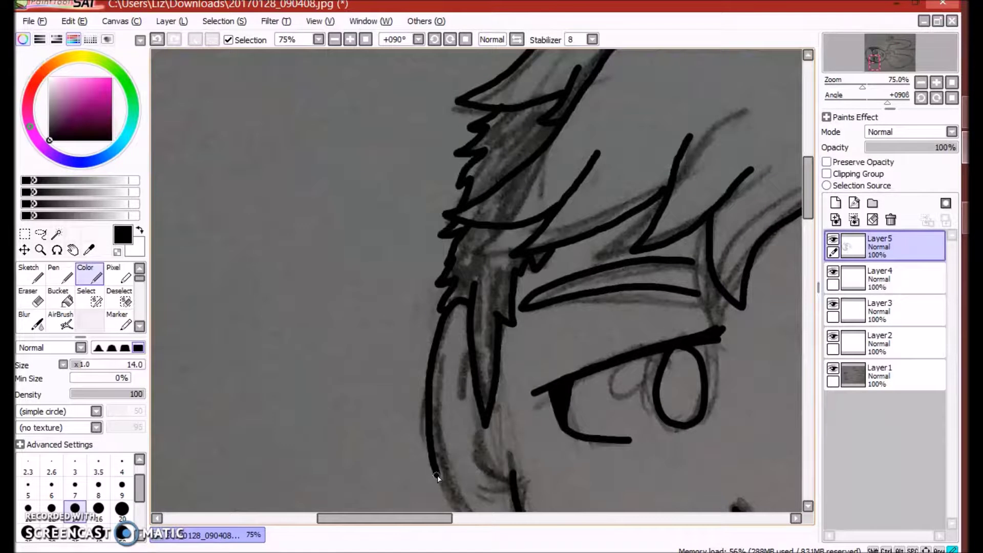
pyautogui.scroll(-4, 433, 465)
pyautogui.scroll(4, 512, 204)
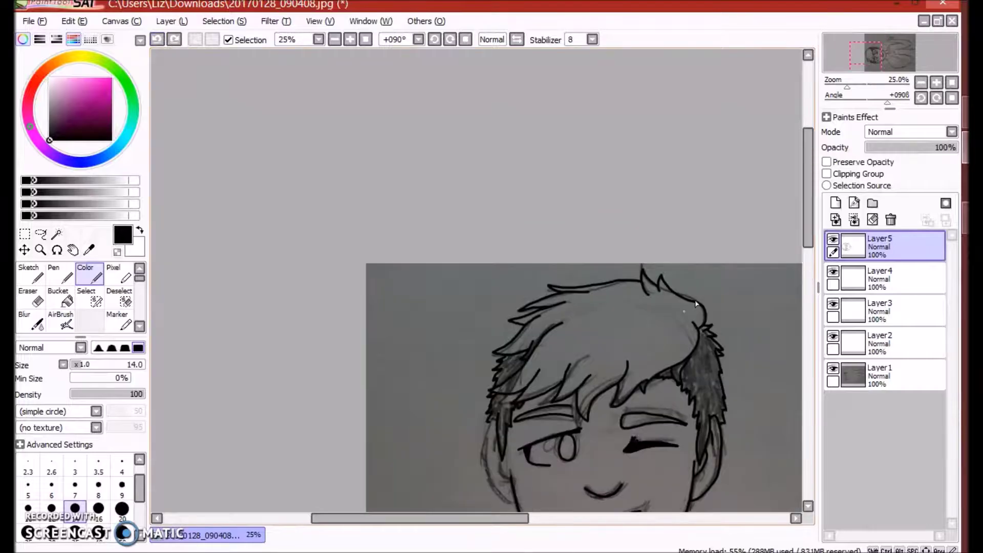
pyautogui.moveTo(512, 133)
pyautogui.mouseDown()
pyautogui.moveTo(495, 337)
pyautogui.moveTo(601, 446)
pyautogui.mouseUp()
pyautogui.moveTo(371, 518); pyautogui.dragTo(460, 518)
# - Fill the open eye's oval iris with black using the Bucket tool
pyautogui.scroll(-3, 176, 355)
pyautogui.scroll(6, 434, 491)
pyautogui.click(58, 296)
pyautogui.click(450, 205)
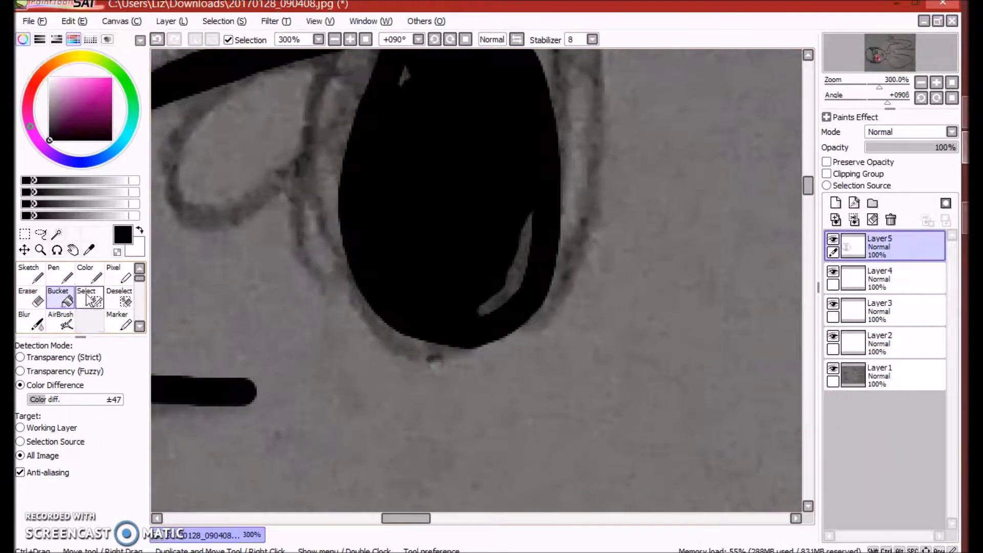
# - Add short curved strand lines inside the upper right part of the hair with the Color brush
pyautogui.click(89, 277)
pyautogui.scroll(-4, 438, 202)
pyautogui.moveTo(603, 151)
pyautogui.mouseDown()
pyautogui.moveTo(717, 148)
pyautogui.moveTo(642, 165)
pyautogui.mouseUp()
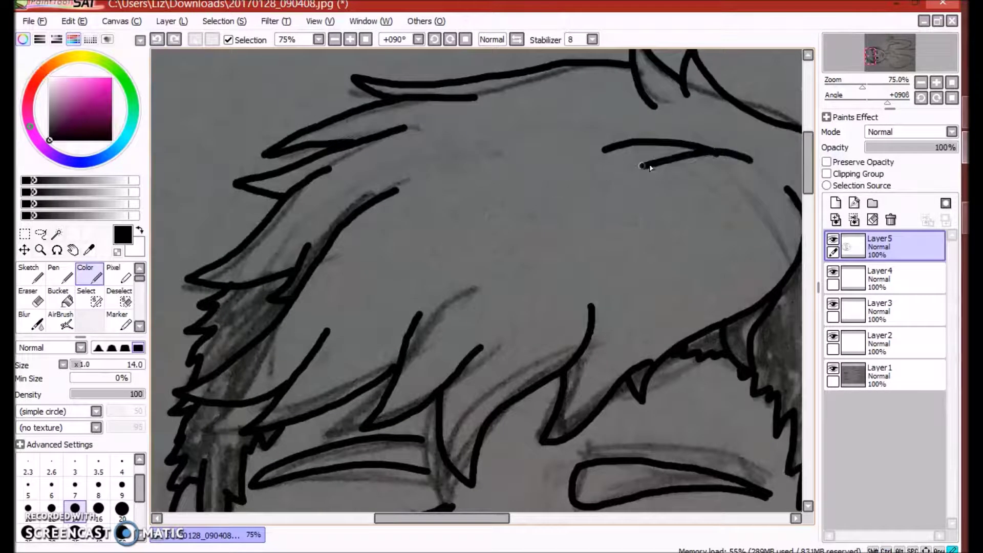
# - Ink both sides of the neck and continue them into the shoulder lines
pyautogui.scroll(-3, 477, 191)
pyautogui.scroll(3, 546, 112)
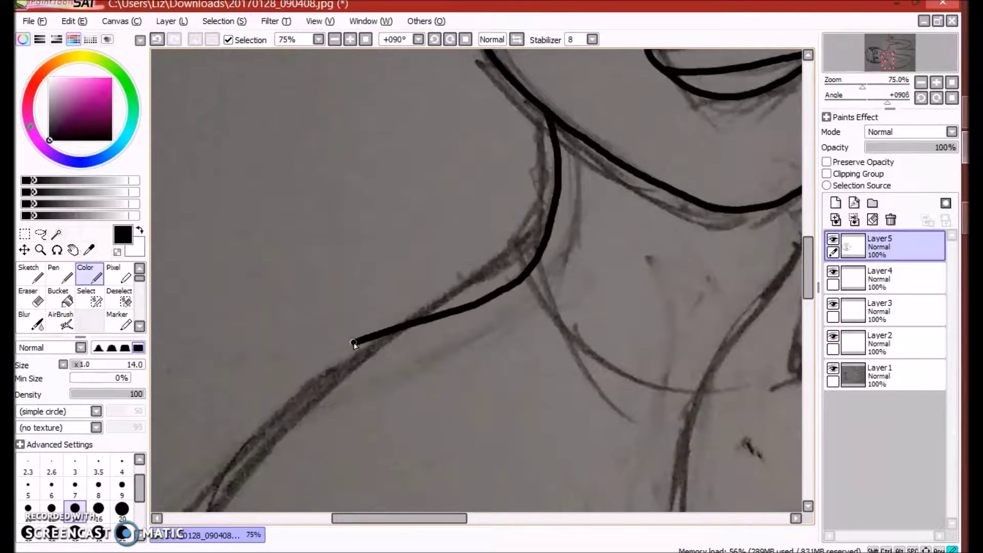
pyautogui.scroll(-3, 353, 343)
pyautogui.scroll(3, 417, 125)
pyautogui.moveTo(417, 125); pyautogui.dragTo(608, 320)
# - Ink the neck tendons, the hollow of the throat and the collarbone lines
pyautogui.scroll(-3, 512, 358)
pyautogui.scroll(4, 408, 467)
pyautogui.moveTo(209, 156); pyautogui.dragTo(261, 330)
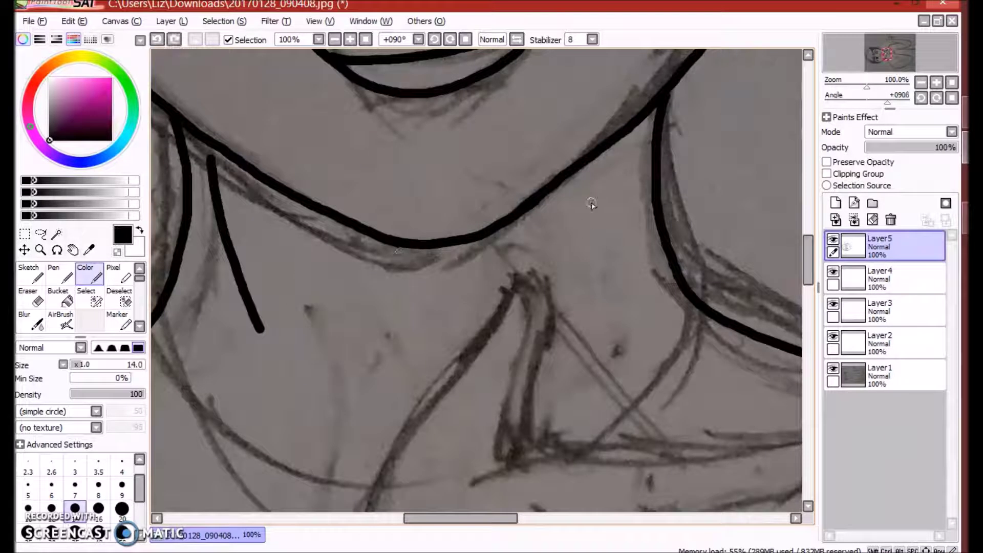
pyautogui.hotkey('ctrl', 'z')
pyautogui.moveTo(369, 309); pyautogui.dragTo(469, 324)
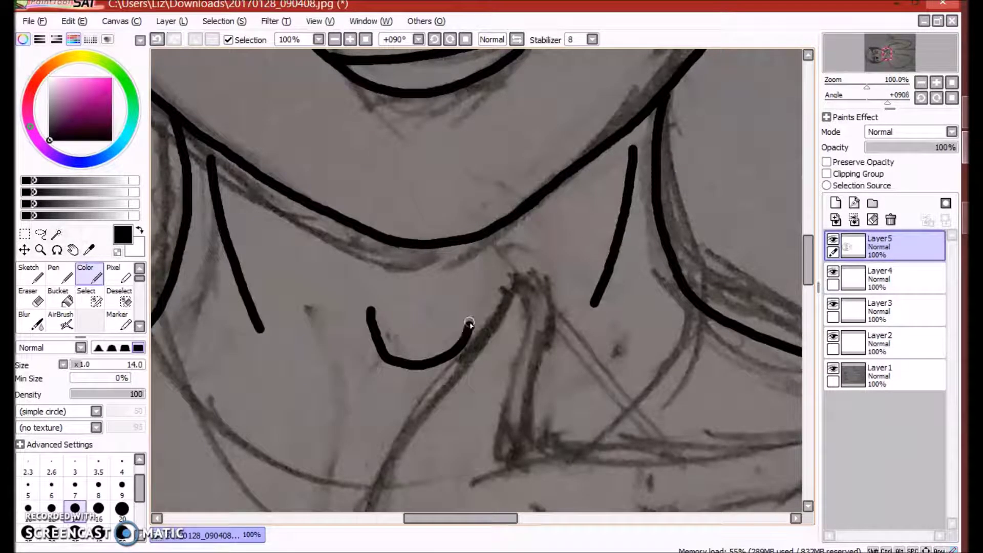
pyautogui.scroll(-1, 162, 380)
pyautogui.moveTo(164, 374); pyautogui.dragTo(321, 405)
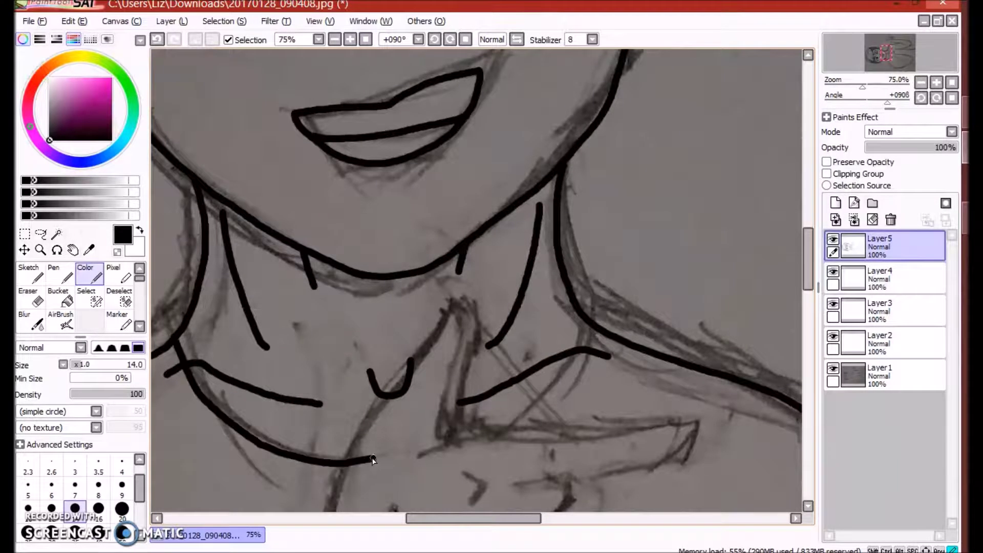
# - Ink the shirt's curved neckline and erase the collarbone end that overshoots it
pyautogui.moveTo(372, 460); pyautogui.dragTo(486, 441)
pyautogui.hotkey('ctrl', 'z')
pyautogui.moveTo(586, 323)
pyautogui.mouseDown()
pyautogui.moveTo(415, 457)
pyautogui.moveTo(179, 336)
pyautogui.mouseUp()
pyautogui.click(30, 296)
pyautogui.scroll(4, 194, 338)
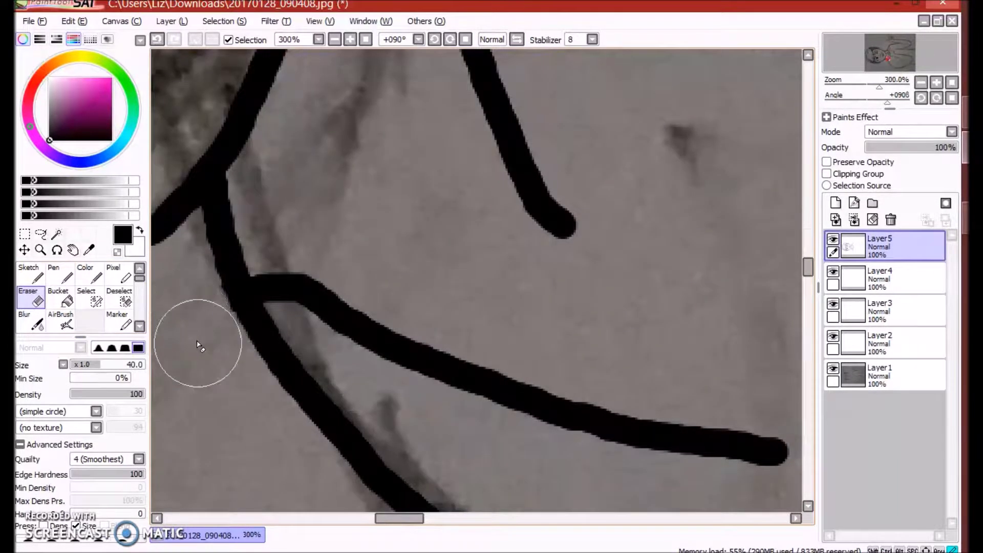
pyautogui.scroll(-7, 194, 338)
# - Ink the outer curve of the left shoulder into the upper arm with the Color brush
pyautogui.click(89, 277)
pyautogui.scroll(-3, 554, 254)
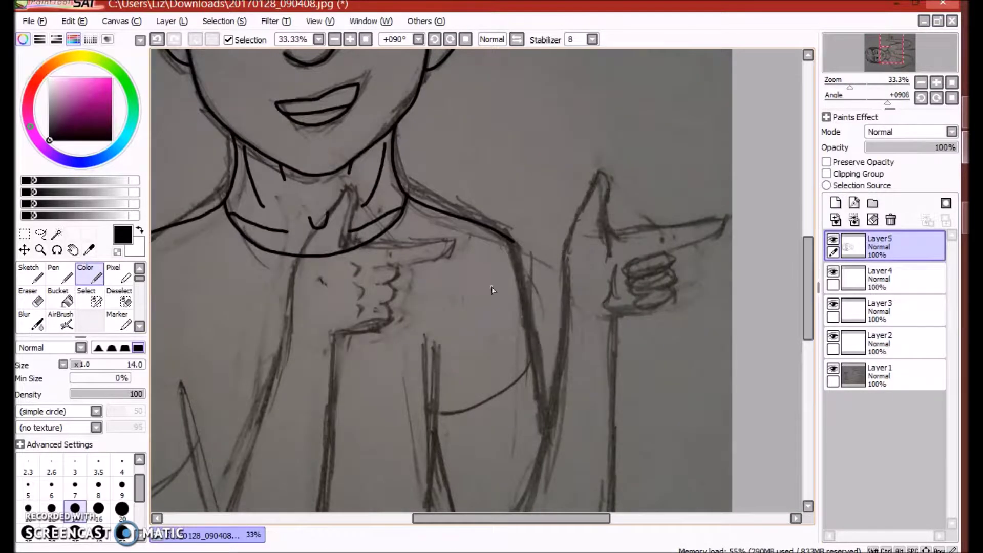
pyautogui.scroll(3, 620, 339)
pyautogui.scroll(-3, 461, 255)
pyautogui.scroll(1, 309, 137)
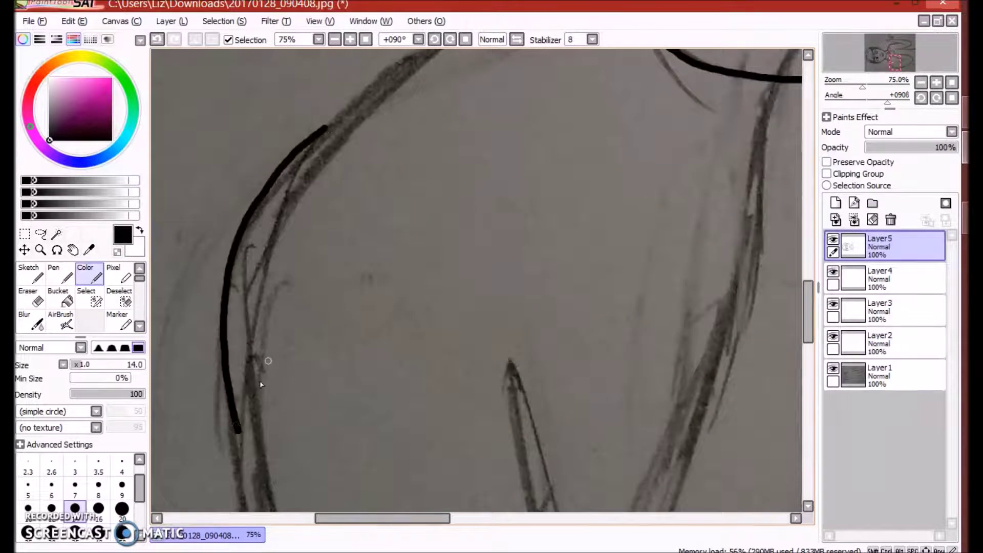
pyautogui.scroll(1, 217, 370)
pyautogui.moveTo(328, 291)
pyautogui.mouseDown()
pyautogui.moveTo(512, 200)
pyautogui.moveTo(169, 353)
pyautogui.moveTo(152, 371)
pyautogui.mouseUp()
pyautogui.hotkey('ctrl', 'z')
# - Extend the left upper arm's outer line down along the sketch and trim its lower end
pyautogui.moveTo(380, 518); pyautogui.dragTo(340, 518)
pyautogui.moveTo(808, 277); pyautogui.dragTo(805, 307)
pyautogui.scroll(-1, 555, 193)
pyautogui.moveTo(556, 205); pyautogui.dragTo(707, 128)
pyautogui.hotkey('ctrl', 'z')
pyautogui.scroll(-2, 358, 282)
pyautogui.scroll(2, 357, 280)
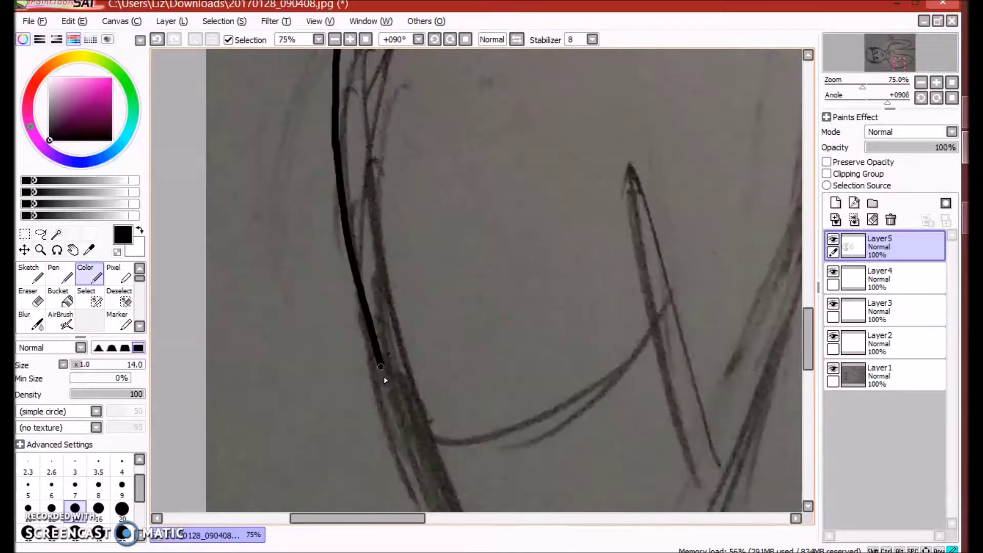
pyautogui.moveTo(336, 155); pyautogui.dragTo(395, 461)
pyautogui.press('e')
pyautogui.moveTo(384, 407); pyautogui.dragTo(454, 512)
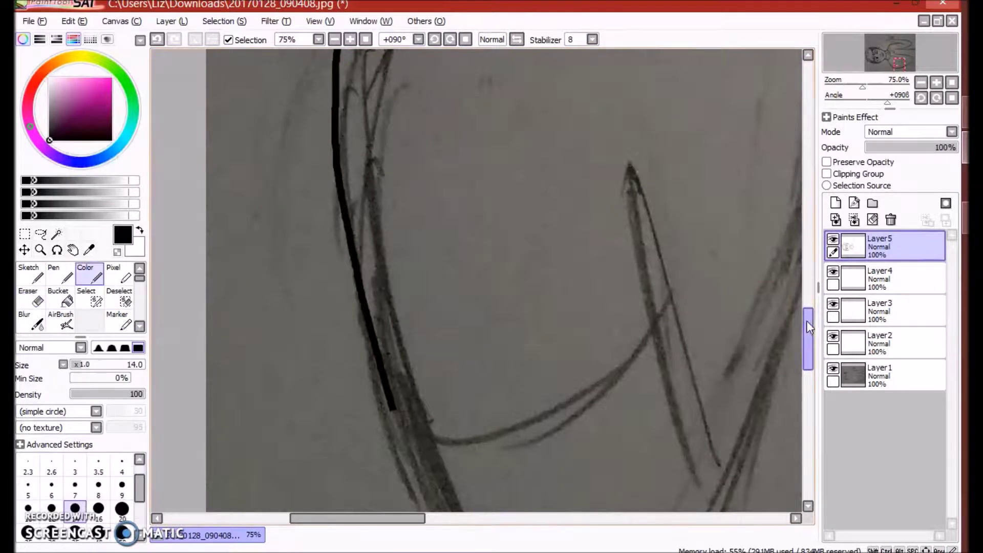
# - Ink the left arm's outer line down to the elbow and up into the forearm
pyautogui.scroll(-5, 392, 100)
pyautogui.moveTo(392, 101); pyautogui.dragTo(563, 425)
pyautogui.scroll(-2, 563, 425)
pyautogui.scroll(3, 422, 226)
pyautogui.moveTo(460, 210)
pyautogui.mouseDown()
pyautogui.moveTo(728, 191)
pyautogui.moveTo(783, 49)
pyautogui.mouseUp()
# - Extend the forearm's outer line upward from the elbow along the sketch
pyautogui.scroll(-2, 807, 358)
pyautogui.scroll(4, 507, 202)
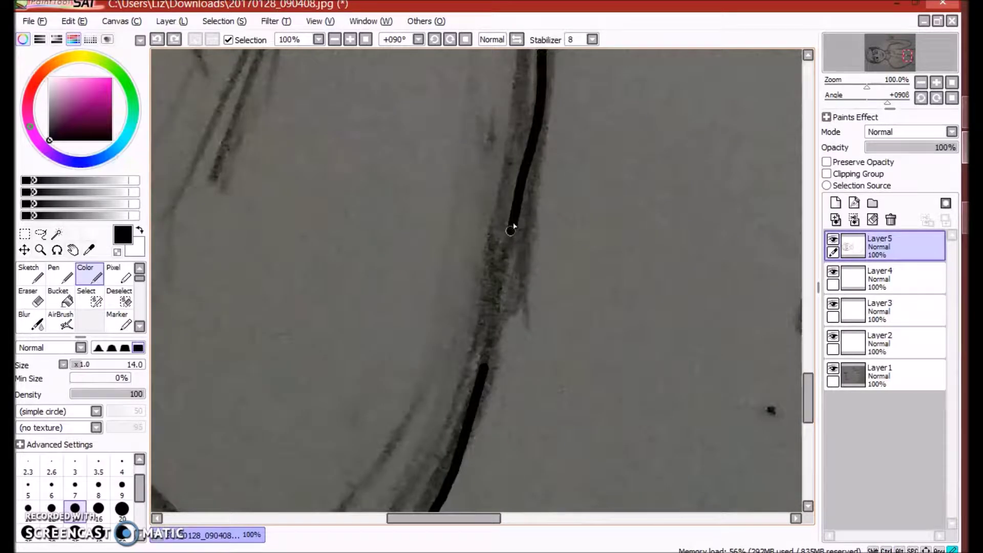
pyautogui.moveTo(530, 167); pyautogui.dragTo(539, 78)
pyautogui.hotkey('ctrl', 'z')
pyautogui.scroll(-3, 483, 378)
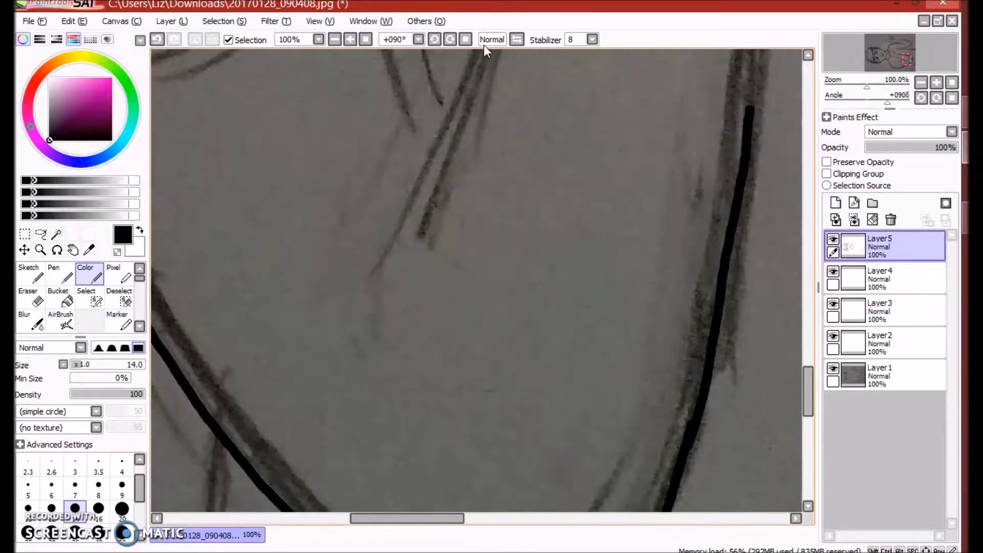
pyautogui.scroll(3, 417, 263)
pyautogui.moveTo(381, 362); pyautogui.dragTo(417, 263)
# - Ink the next stretch of the forearm line toward the wrist, undoing the misplaced stroke
pyautogui.moveTo(667, 444); pyautogui.dragTo(698, 41)
pyautogui.scroll(-3, 724, 192)
pyautogui.scroll(3, 746, 281)
pyautogui.hotkey('ctrl', 'z')
pyautogui.moveTo(324, 153); pyautogui.dragTo(362, 48)
# - Smooth the bumpy edges of the forearm line with the Eraser and trim its upper end
pyautogui.scroll(-2, 596, 207)
pyautogui.scroll(5, 636, 219)
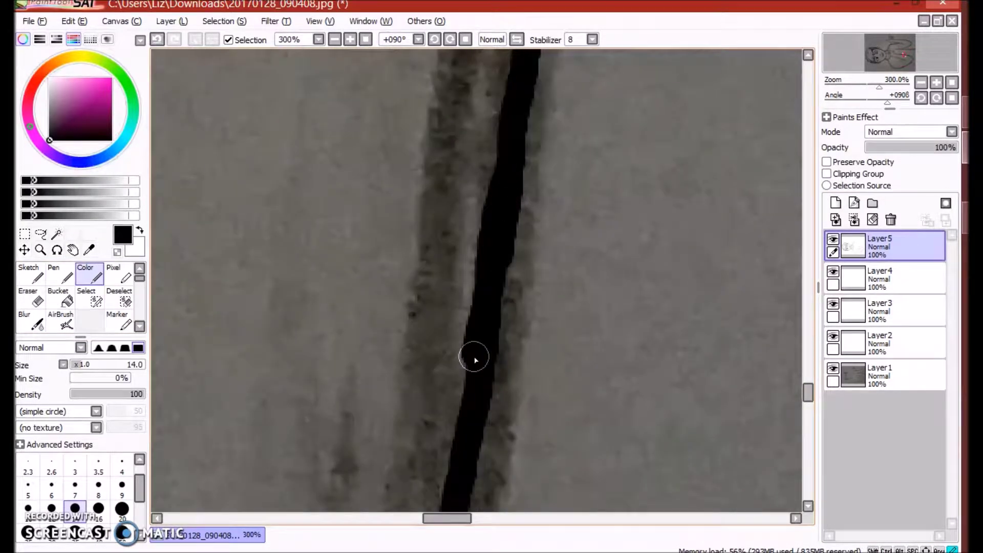
pyautogui.press('e')
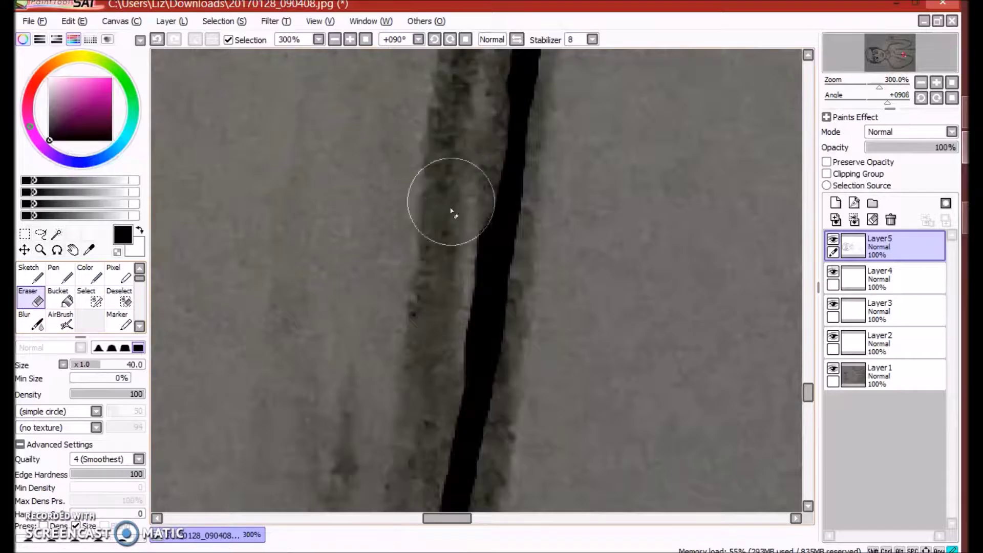
pyautogui.press('e')
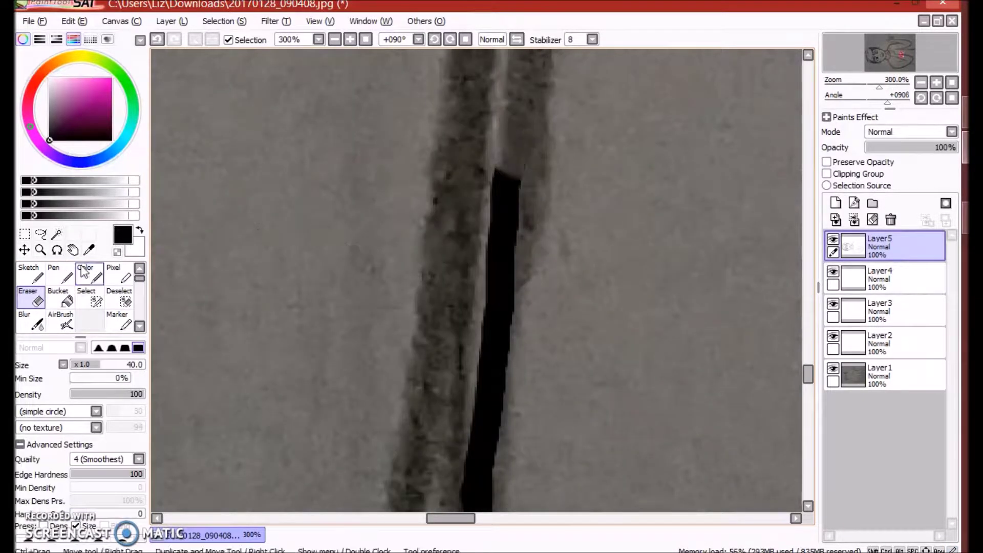
# - Continue the forearm line from its trimmed end further up toward the hand with the Color brush
pyautogui.scroll(-2, 517, 126)
pyautogui.moveTo(454, 160); pyautogui.dragTo(478, 61)
pyautogui.moveTo(499, 220); pyautogui.dragTo(499, 55)
pyautogui.scroll(1, 499, 55)
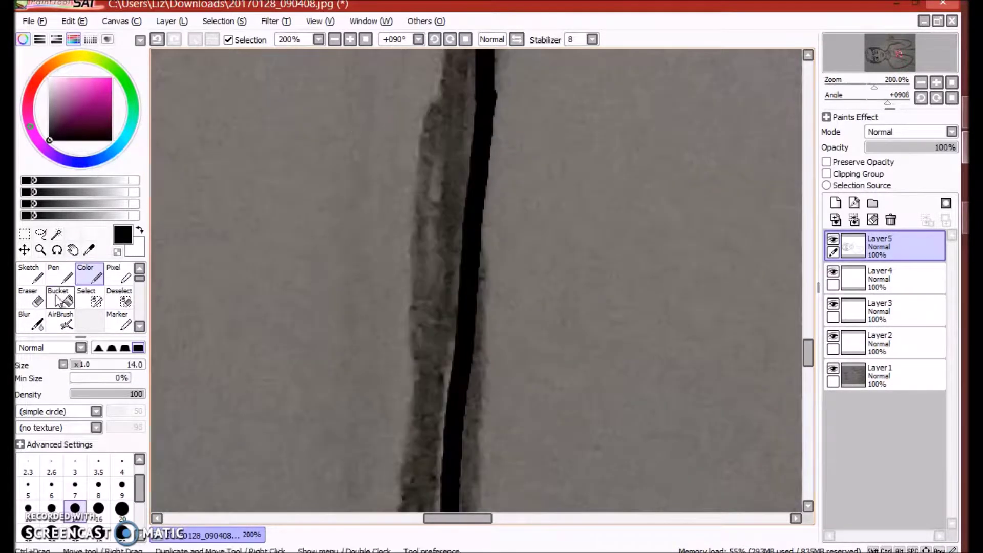
# - Smooth the newly inked stretch of the forearm line with the Eraser and return to the Color brush
pyautogui.press('e')
pyautogui.press('e')
pyautogui.moveTo(449, 287)
pyautogui.mouseDown()
pyautogui.moveTo(454, 164)
pyautogui.moveTo(446, 307)
pyautogui.mouseUp()
pyautogui.click(45, 302)
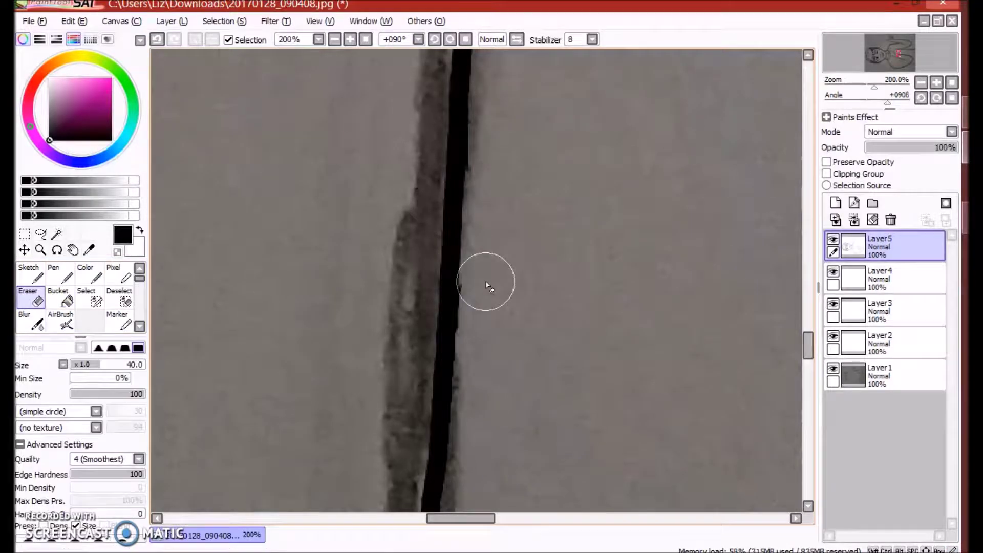
pyautogui.press('e')
pyautogui.scroll(-4, 466, 125)
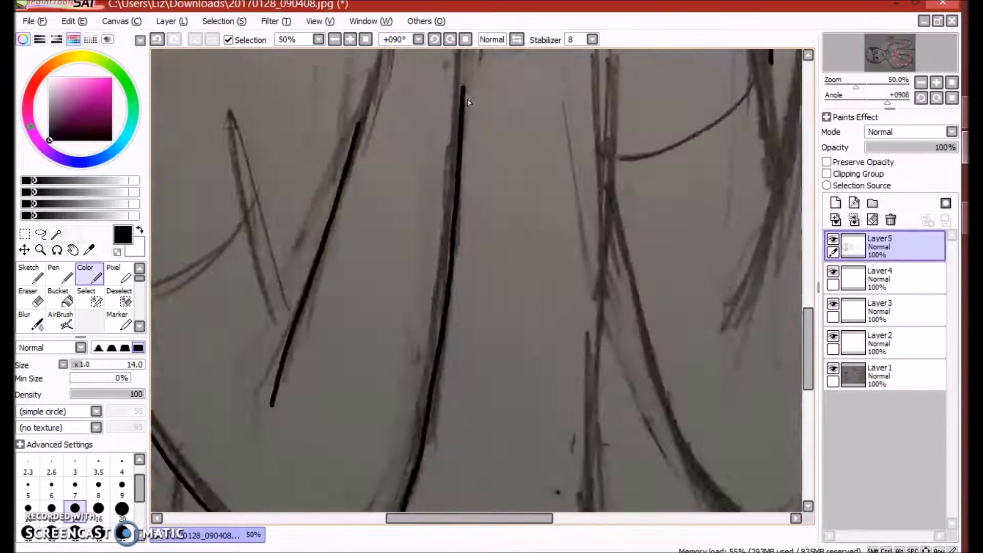
# - Ink the lowest curled finger and the base of the first hand at the wrist, undoing the misplaced stroke
pyautogui.scroll(3, 665, 277)
pyautogui.moveTo(624, 275)
pyautogui.mouseDown()
pyautogui.moveTo(685, 285)
pyautogui.moveTo(717, 330)
pyautogui.mouseUp()
pyautogui.hotkey('ctrl', 'z')
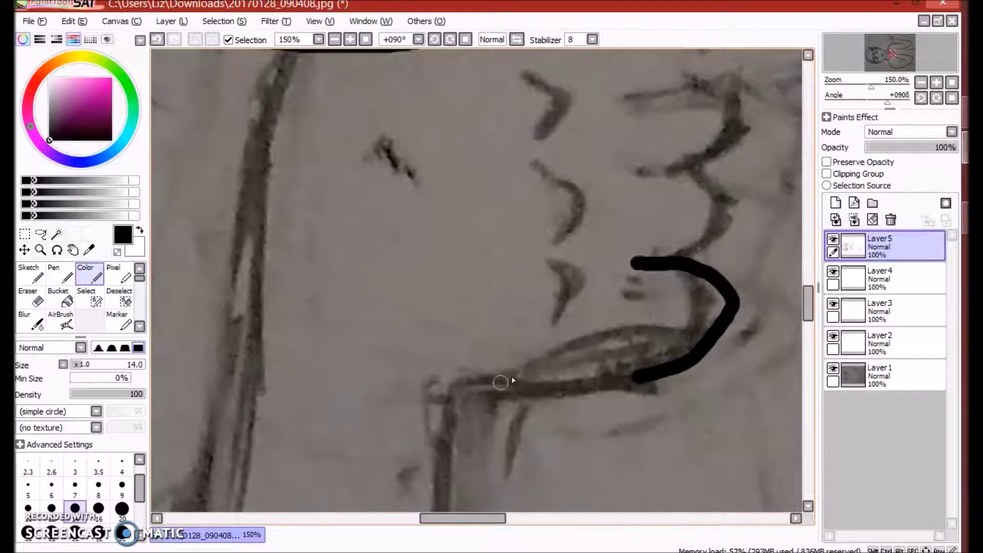
pyautogui.moveTo(617, 365); pyautogui.dragTo(636, 377)
pyautogui.press('e')
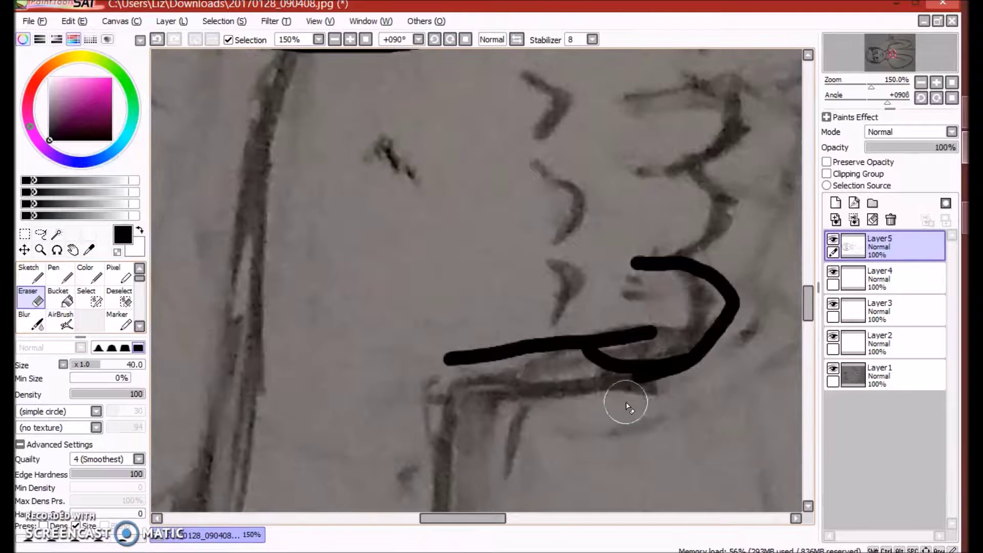
pyautogui.press('e')
pyautogui.moveTo(400, 346); pyautogui.dragTo(434, 367)
pyautogui.scroll(-2, 414, 349)
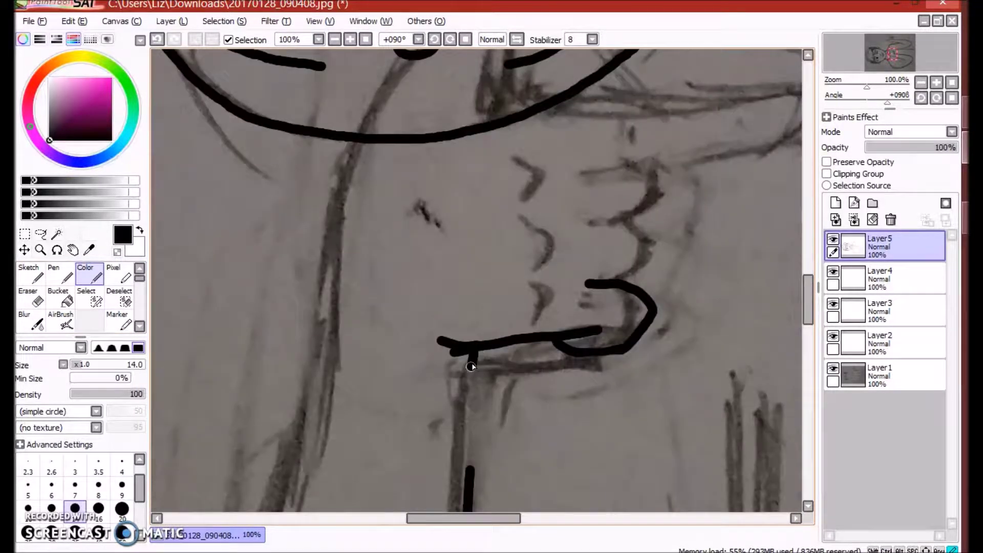
# - Ink the forearm's other edge up into the first hand and outline its thumb, curled fingers and knuckle marks
pyautogui.scroll(2, 323, 333)
pyautogui.scroll(-1, 281, 406)
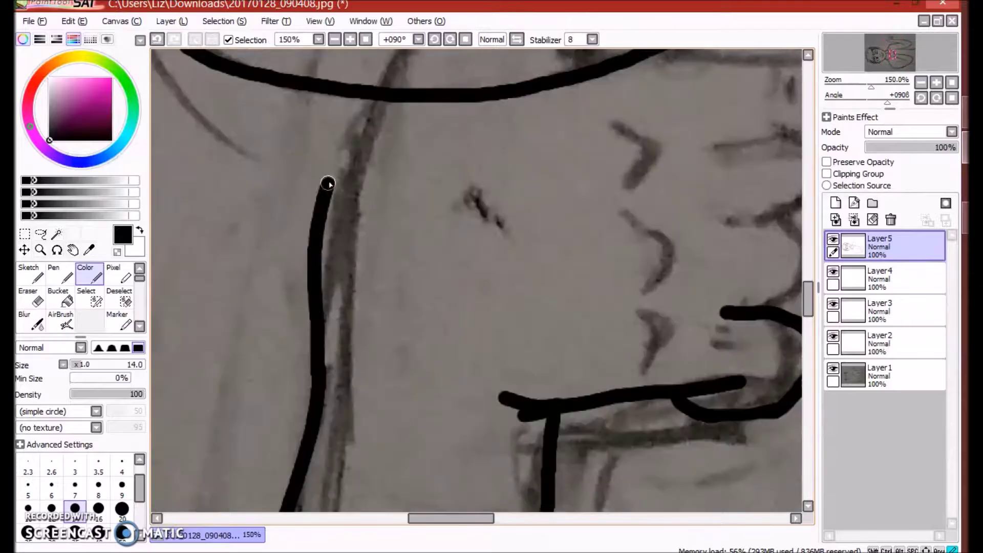
pyautogui.scroll(1, 484, 103)
pyautogui.scroll(-2, 484, 103)
pyautogui.moveTo(575, 77); pyautogui.dragTo(559, 135)
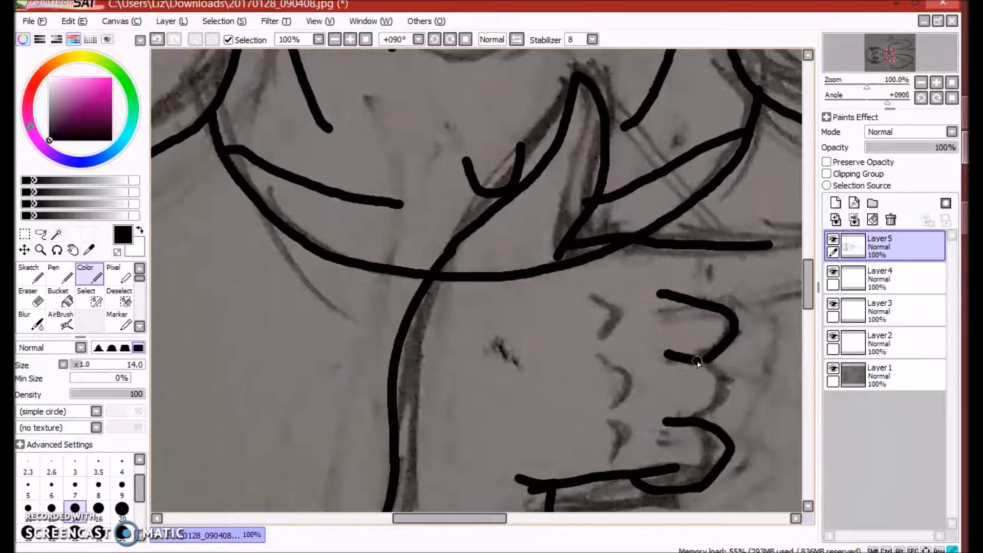
pyautogui.hscroll(5, 476, 247)
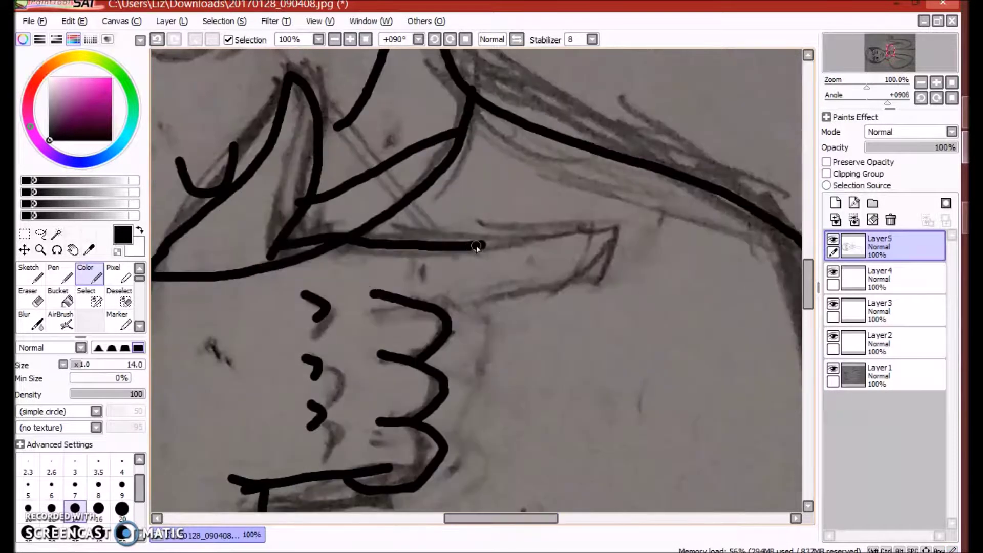
# - Ink the shirt fold line beside the bent arm, following the sketch below the armpit
pyautogui.scroll(-4, 413, 301)
pyautogui.scroll(4, 401, 171)
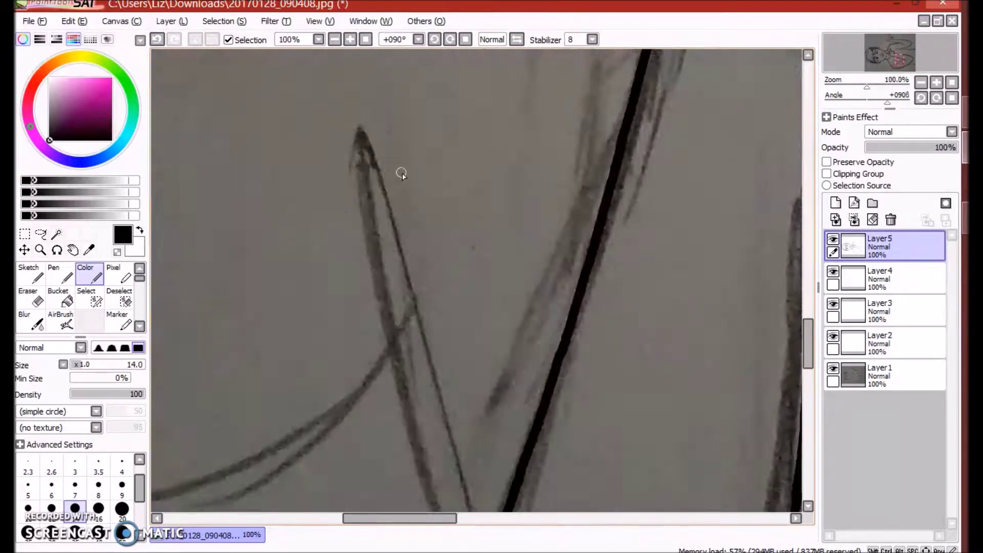
pyautogui.scroll(-3, 410, 231)
pyautogui.moveTo(413, 236); pyautogui.dragTo(441, 359)
# - Erase the neckline where it crosses the first hand, along with a stretch of the hand's outer edge
pyautogui.scroll(6, 461, 204)
pyautogui.press('e')
pyautogui.moveTo(450, 99); pyautogui.dragTo(675, 104)
pyautogui.scroll(-3, 675, 104)
pyautogui.scroll(2, 457, 119)
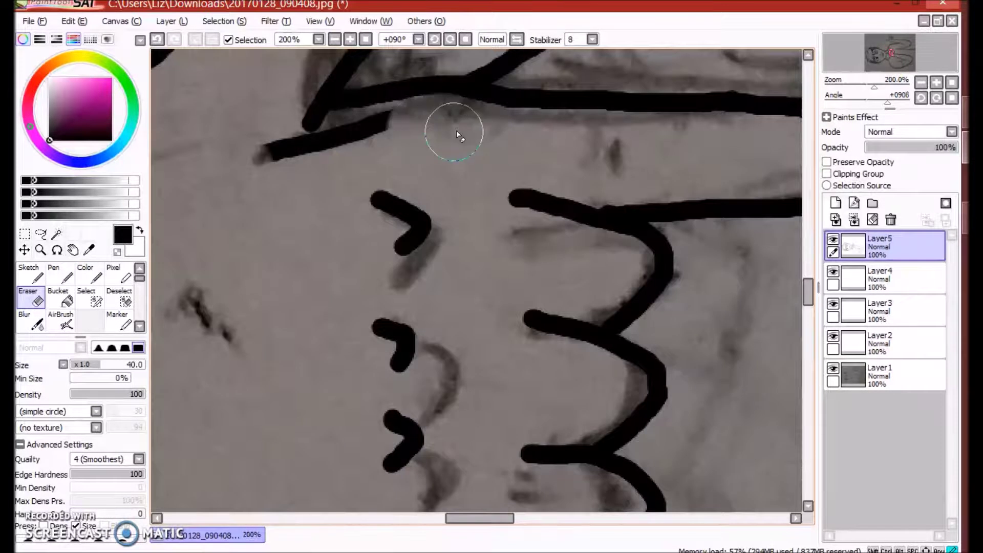
pyautogui.scroll(-4, 457, 134)
pyautogui.scroll(1, 285, 103)
# - Redraw the hand's outer edge down to the forearm line with the Color brush, cleaning the joins with the Eraser
pyautogui.press('e')
pyautogui.scroll(3, 361, 93)
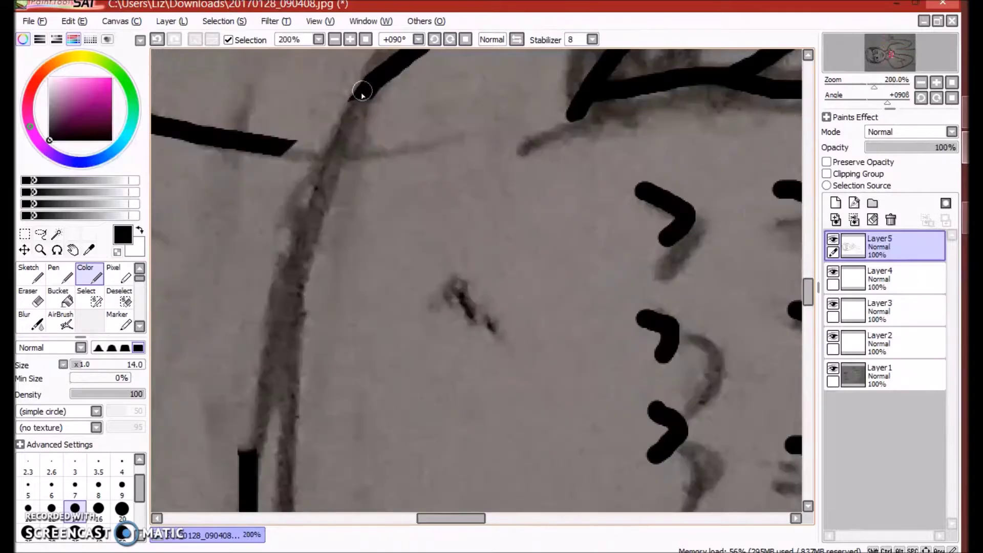
pyautogui.scroll(-3, 362, 93)
pyautogui.press('e')
pyautogui.scroll(2, 296, 460)
pyautogui.scroll(-2, 179, 329)
pyautogui.press('e')
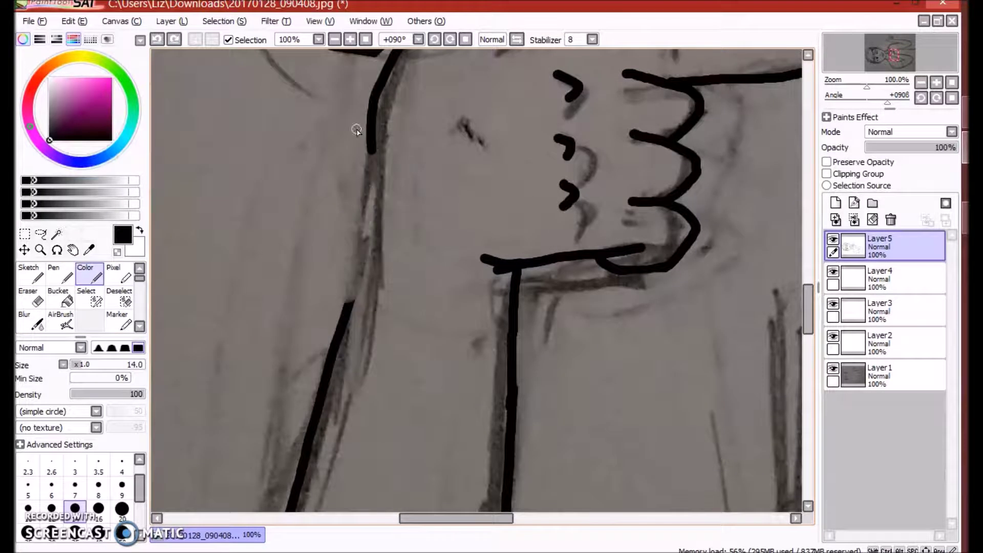
pyautogui.moveTo(367, 187); pyautogui.dragTo(352, 299)
# - Extend the trimmed neckline until it meets the edge of the first hand
pyautogui.scroll(-2, 430, 318)
pyautogui.scroll(-1, 686, 281)
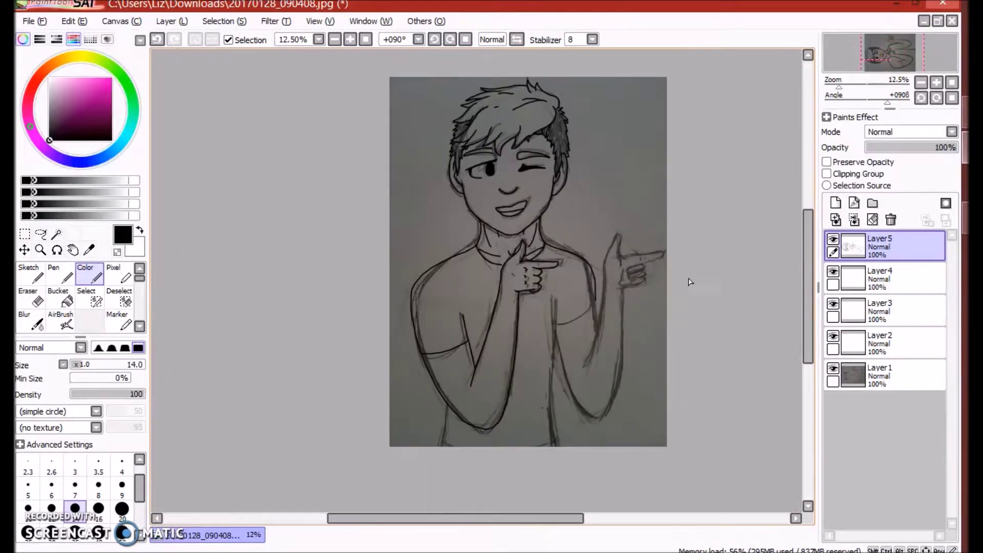
pyautogui.scroll(1, 568, 442)
pyautogui.scroll(5, 568, 442)
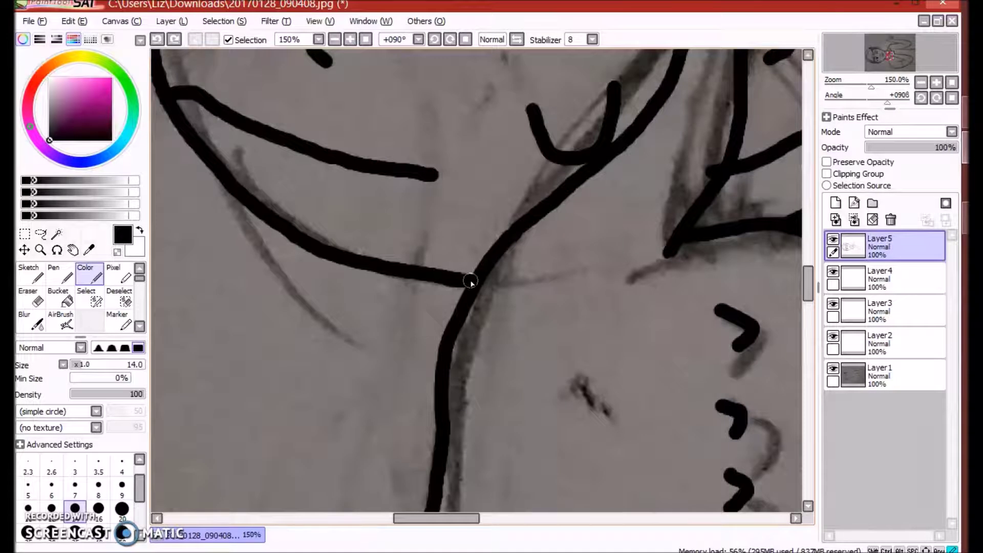
# - Ink the shirt's side line down the torso and the second arm's lower edge around the elbow
pyautogui.scroll(-5, 469, 280)
pyautogui.scroll(1, 427, 342)
pyautogui.scroll(2, 448, 311)
pyautogui.scroll(-2, 649, 412)
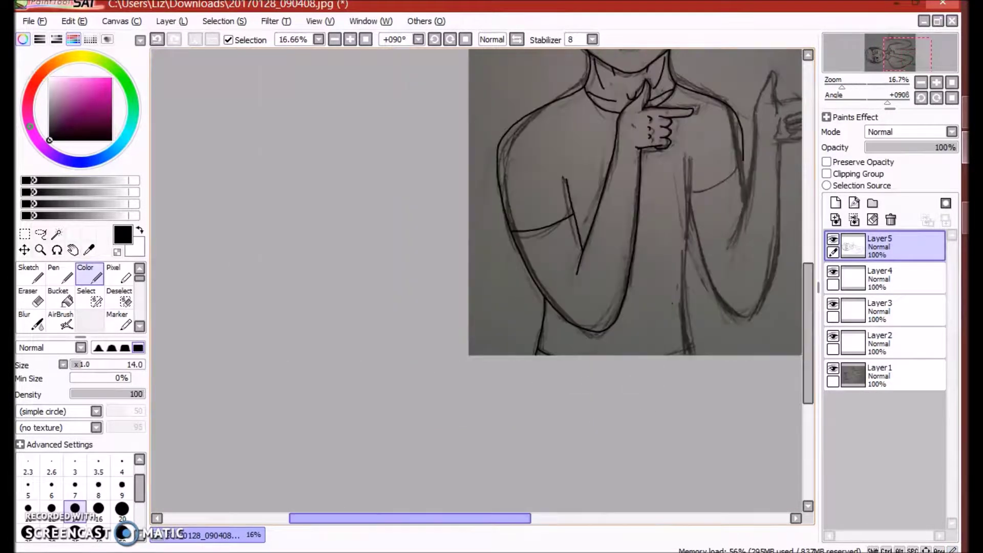
pyautogui.scroll(-2, 649, 412)
pyautogui.scroll(4, 570, 397)
pyautogui.scroll(-3, 461, 138)
pyautogui.scroll(2, 532, 428)
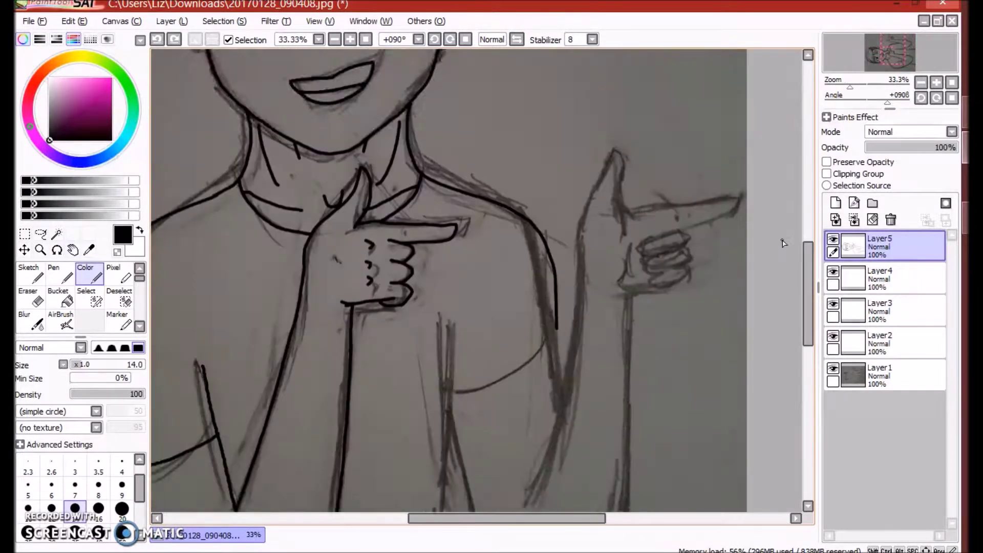
pyautogui.scroll(-5, 459, 64)
pyautogui.scroll(2, 473, 426)
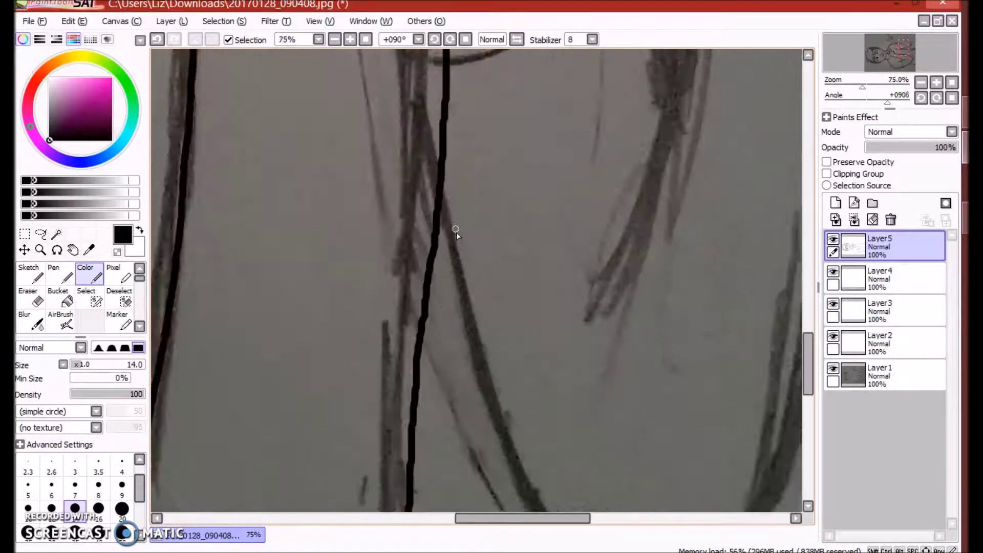
pyautogui.scroll(-1, 459, 261)
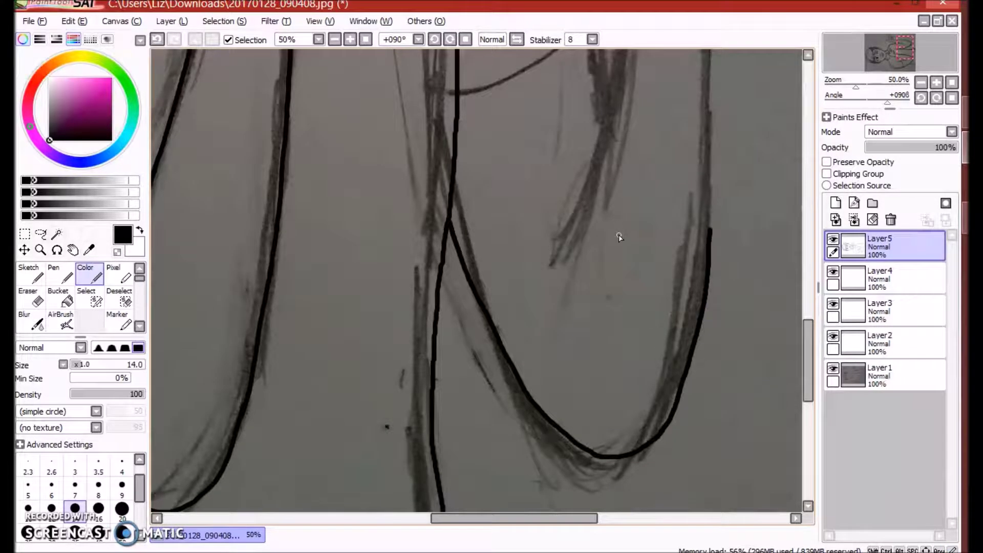
# - Extend the second shoulder's sleeve line downward along the arm and ink the sleeve hem
pyautogui.scroll(2, 618, 229)
pyautogui.moveTo(594, 209); pyautogui.dragTo(603, 373)
pyautogui.scroll(3, 188, 351)
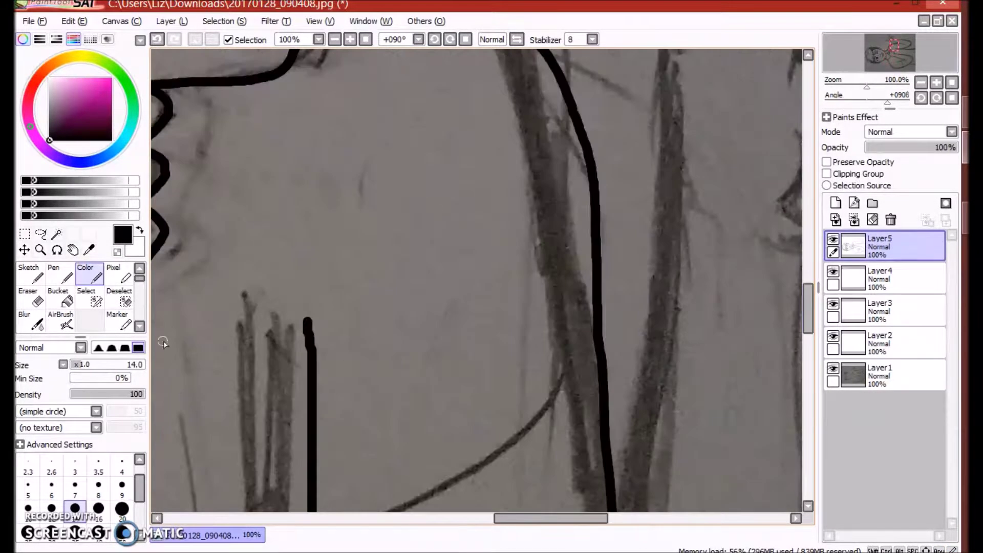
pyautogui.scroll(-3, 342, 388)
pyautogui.scroll(-4, 601, 264)
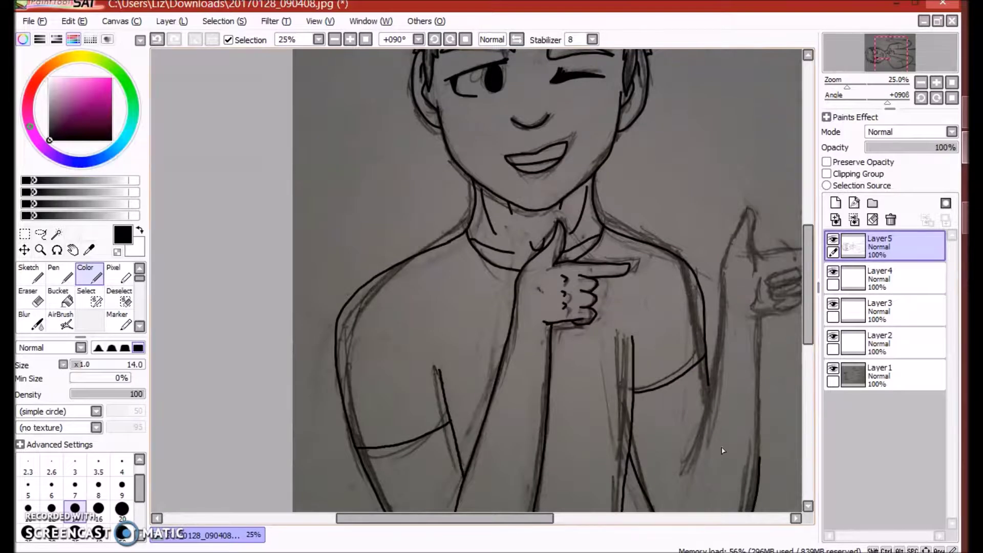
# - Ink the second forearm's inner line up to the sleeve and trim its upper end with the Eraser
pyautogui.scroll(2, 779, 373)
pyautogui.scroll(2, 585, 198)
pyautogui.scroll(2, 610, 297)
pyautogui.scroll(-2, 689, 204)
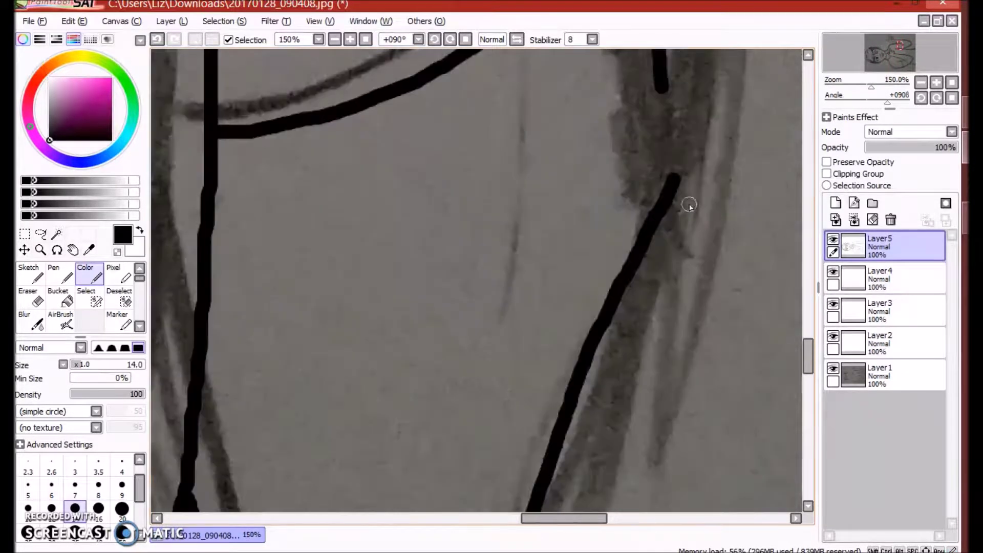
pyautogui.scroll(1, 681, 155)
pyautogui.press('e')
pyautogui.moveTo(682, 180)
pyautogui.mouseDown()
pyautogui.moveTo(658, 220)
pyautogui.moveTo(657, 286)
pyautogui.mouseUp()
pyautogui.press('b')
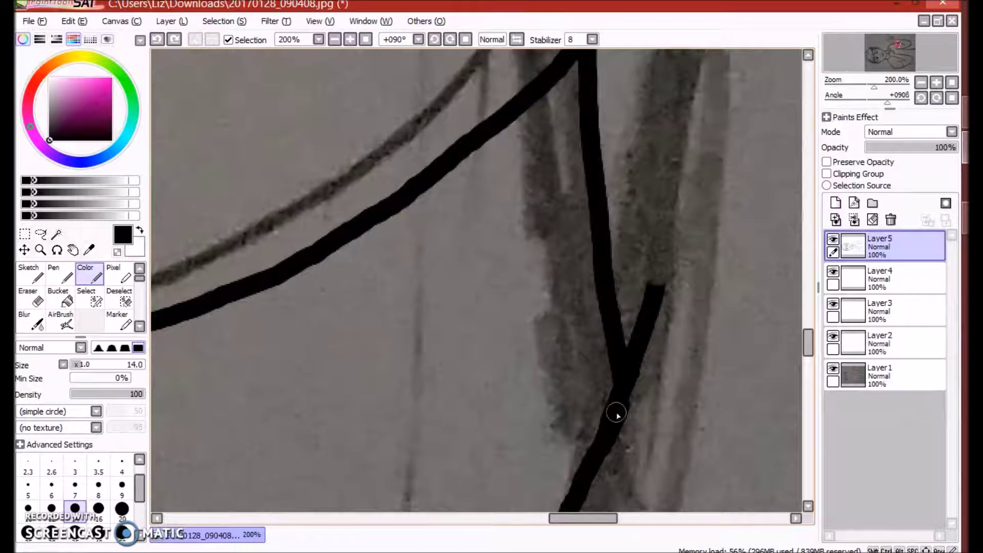
# - Continue the second forearm's inner line upward past the sleeve, undoing and redrawing the misplaced stroke
pyautogui.moveTo(650, 313)
pyautogui.mouseDown()
pyautogui.moveTo(691, 105)
pyautogui.moveTo(716, 52)
pyautogui.mouseUp()
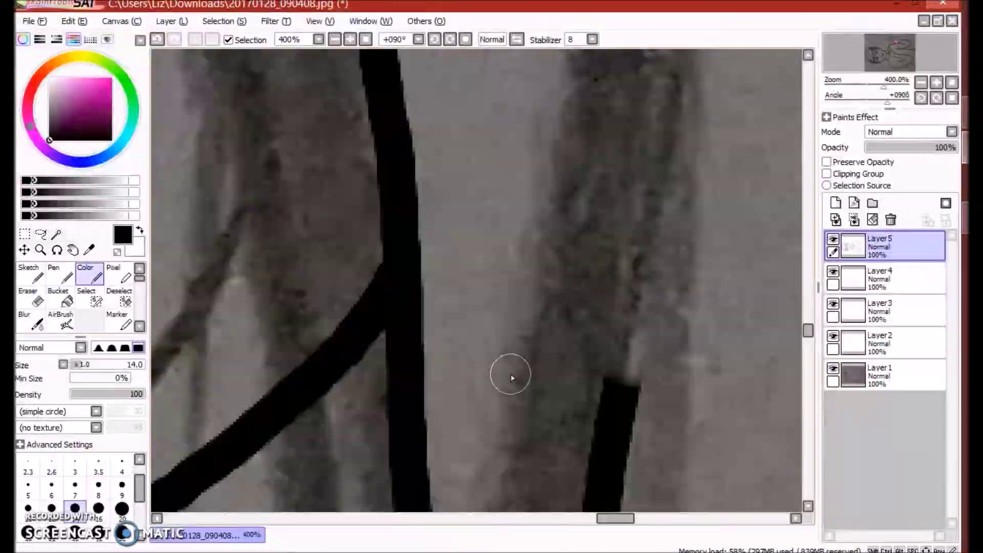
pyautogui.moveTo(632, 320); pyautogui.dragTo(675, 51)
pyautogui.hotkey('ctrl', 'z')
pyautogui.moveTo(623, 387); pyautogui.dragTo(683, 45)
pyautogui.scroll(-1, 717, 204)
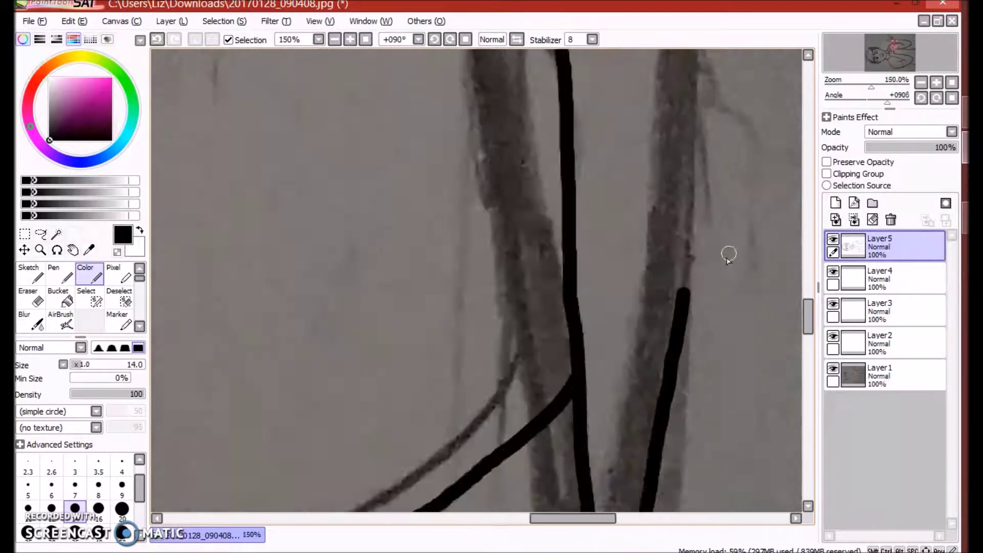
# - Ink the next stretch of the inner forearm line up to the second wrist, replacing the first attempt
pyautogui.moveTo(679, 149); pyautogui.dragTo(664, 314)
pyautogui.hotkey('ctrl', 'z')
pyautogui.scroll(-1, 673, 241)
pyautogui.moveTo(676, 272)
pyautogui.mouseDown()
pyautogui.moveTo(686, 410)
pyautogui.moveTo(660, 115)
pyautogui.mouseUp()
pyautogui.scroll(-2, 660, 116)
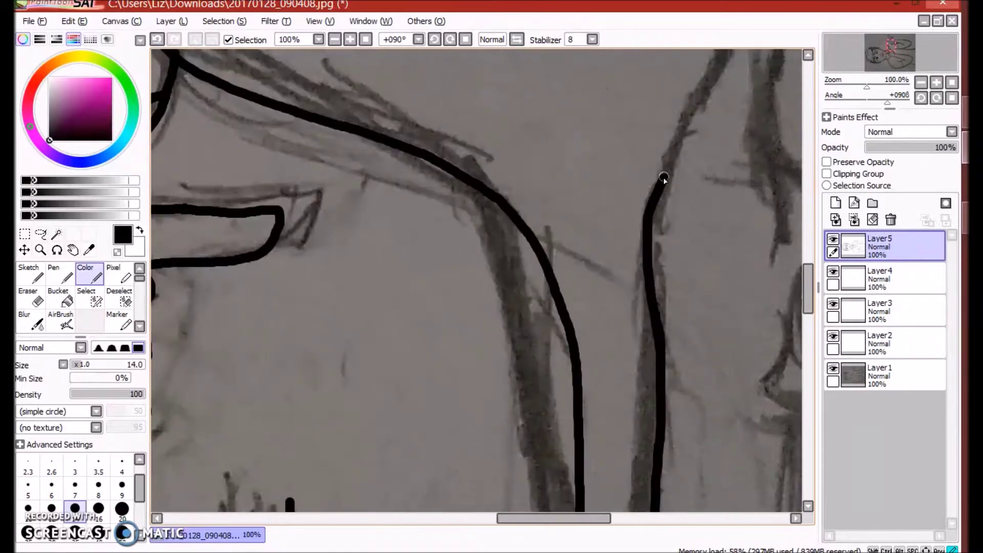
# - Erase the rough upper end of the line at the second wrist and switch back to the Color brush
pyautogui.scroll(2, 741, 82)
pyautogui.press('e')
pyautogui.moveTo(604, 52)
pyautogui.mouseDown()
pyautogui.moveTo(585, 191)
pyautogui.moveTo(540, 300)
pyautogui.mouseUp()
pyautogui.press('b')
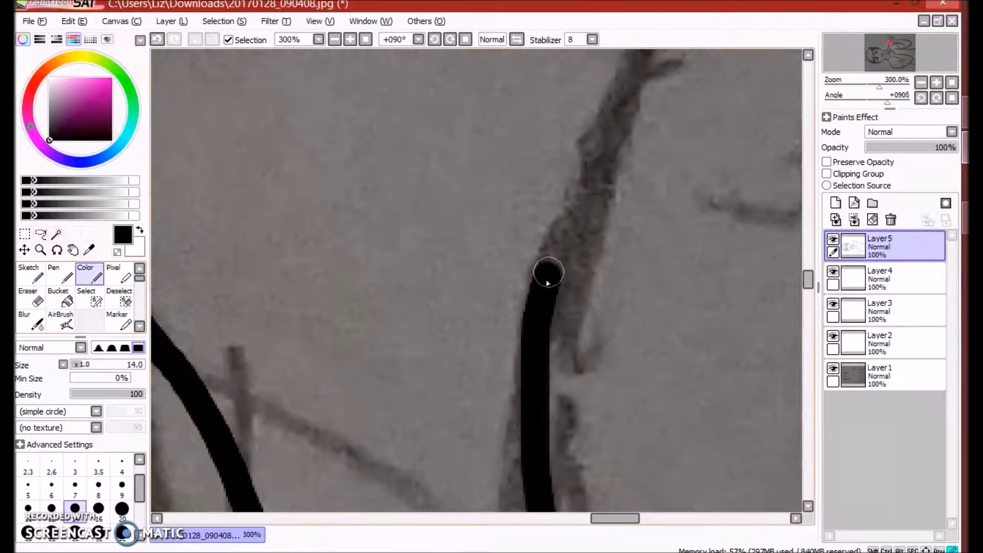
# - Extend the wrist line up toward the second hand's thumb and smooth its bumps with the Eraser
pyautogui.scroll(-2, 539, 301)
pyautogui.moveTo(638, 102); pyautogui.dragTo(677, 62)
pyautogui.scroll(1, 677, 62)
pyautogui.press('e')
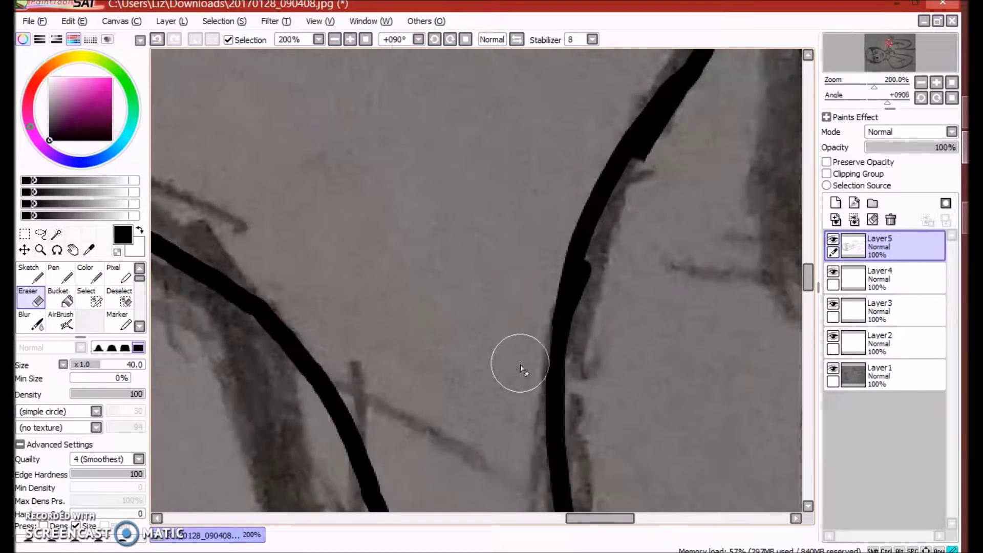
pyautogui.press('b')
pyautogui.scroll(-3, 658, 269)
pyautogui.scroll(4, 654, 169)
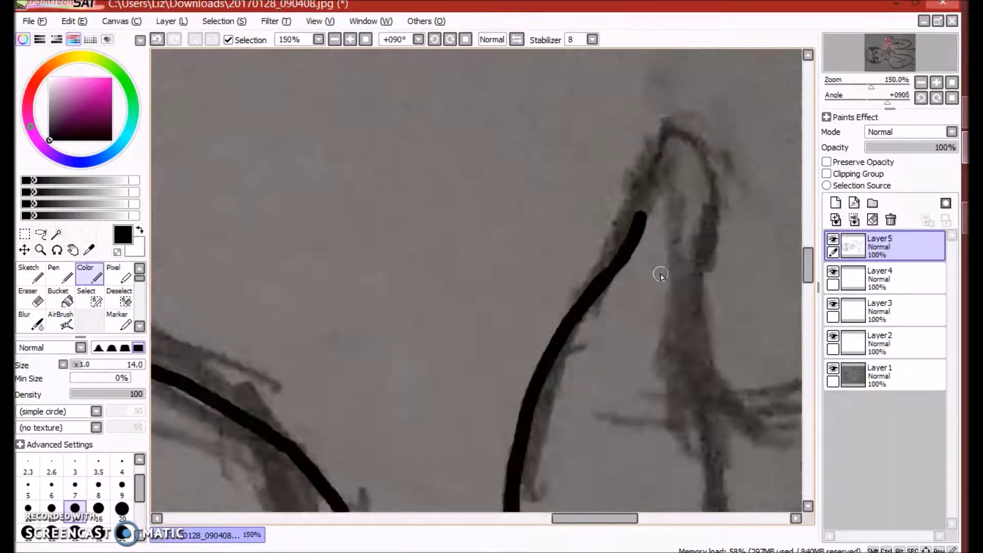
# - Outline the second hand's thumb and ink the short diagonal line at the base of the index finger
pyautogui.scroll(-2, 698, 184)
pyautogui.moveTo(697, 185)
pyautogui.mouseDown()
pyautogui.moveTo(636, 318)
pyautogui.moveTo(770, 198)
pyautogui.moveTo(793, 373)
pyautogui.mouseUp()
pyautogui.scroll(2, 588, 129)
pyautogui.moveTo(588, 130); pyautogui.dragTo(622, 486)
pyautogui.moveTo(608, 338); pyautogui.dragTo(733, 476)
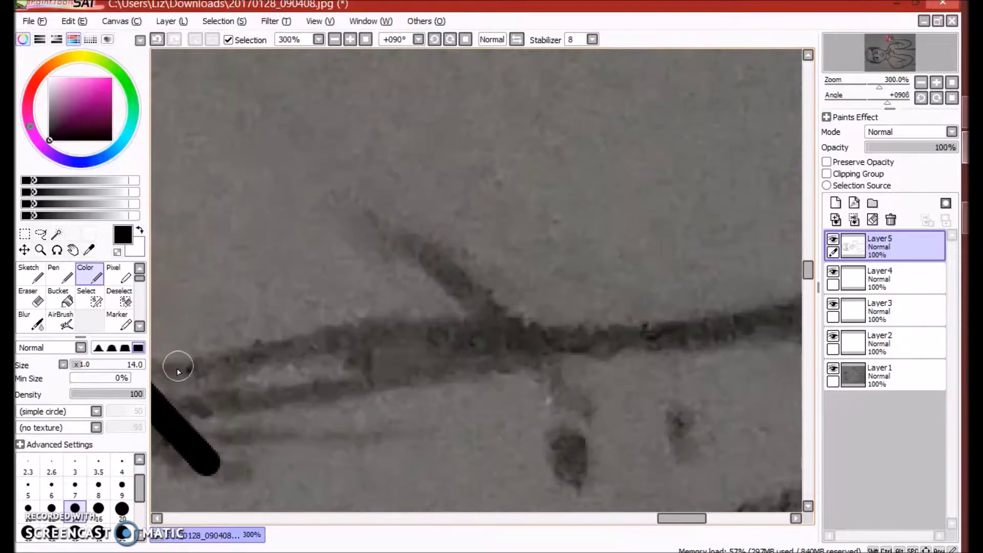
# - Outline the second hand's pointing index finger, undoing the misplaced stroke
pyautogui.moveTo(194, 373); pyautogui.dragTo(747, 329)
pyautogui.scroll(-1, 748, 329)
pyautogui.moveTo(153, 335)
pyautogui.mouseDown()
pyautogui.moveTo(573, 324)
pyautogui.moveTo(537, 449)
pyautogui.moveTo(389, 461)
pyautogui.mouseUp()
pyautogui.hscroll(-3, 505, 204)
pyautogui.hotkey('ctrl', 'z')
# - Outline the topmost curled finger of the second hand, undoing the misplaced strokes
pyautogui.moveTo(469, 233)
pyautogui.mouseDown()
pyautogui.moveTo(261, 253)
pyautogui.moveTo(248, 271)
pyautogui.mouseUp()
pyautogui.hotkey('ctrl', 'z')
pyautogui.moveTo(237, 309)
pyautogui.mouseDown()
pyautogui.moveTo(324, 265)
pyautogui.moveTo(492, 218)
pyautogui.moveTo(416, 346)
pyautogui.mouseUp()
pyautogui.moveTo(491, 219)
pyautogui.mouseDown()
pyautogui.moveTo(391, 356)
pyautogui.moveTo(533, 286)
pyautogui.moveTo(379, 353)
pyautogui.mouseUp()
pyautogui.hotkey('ctrl', 'z')
pyautogui.hotkey('ctrl', 'z')
pyautogui.moveTo(499, 216)
pyautogui.mouseDown()
pyautogui.moveTo(567, 281)
pyautogui.moveTo(410, 352)
pyautogui.moveTo(567, 271)
pyautogui.mouseUp()
pyautogui.hotkey('ctrl', 'z')
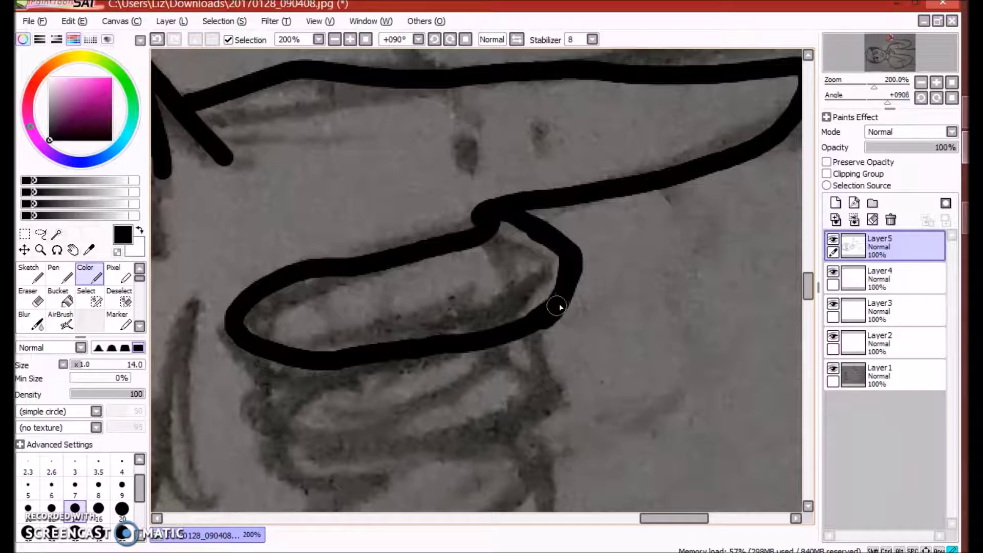
# - Outline the two lower curled fingers of the second hand, undoing the misplaced stroke
pyautogui.scroll(-5, 557, 306)
pyautogui.moveTo(548, 171)
pyautogui.mouseDown()
pyautogui.moveTo(324, 301)
pyautogui.moveTo(277, 284)
pyautogui.moveTo(481, 278)
pyautogui.moveTo(354, 215)
pyautogui.mouseUp()
pyautogui.hotkey('ctrl', 'z')
pyautogui.press('e')
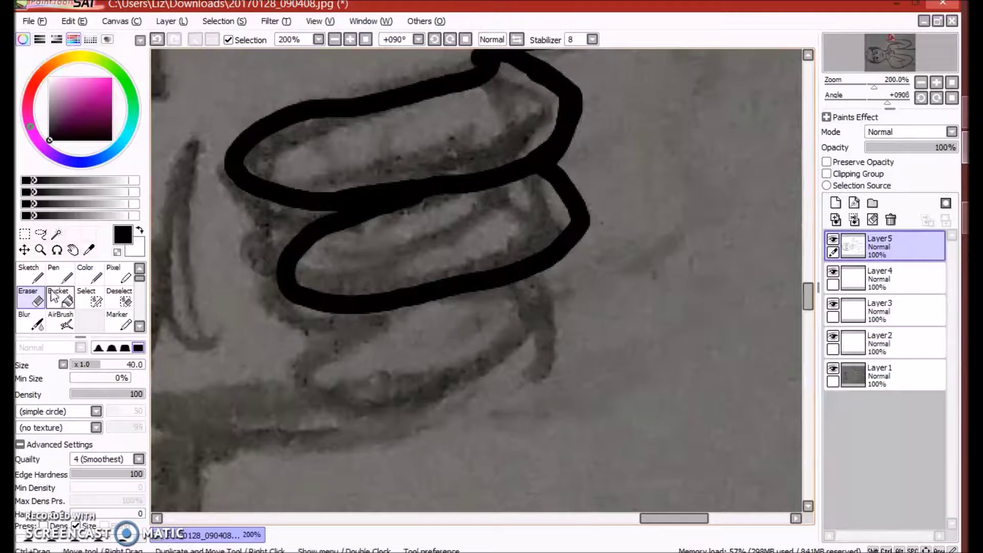
pyautogui.press('e')
pyautogui.scroll(-3, 793, 243)
pyautogui.moveTo(530, 99); pyautogui.dragTo(356, 200)
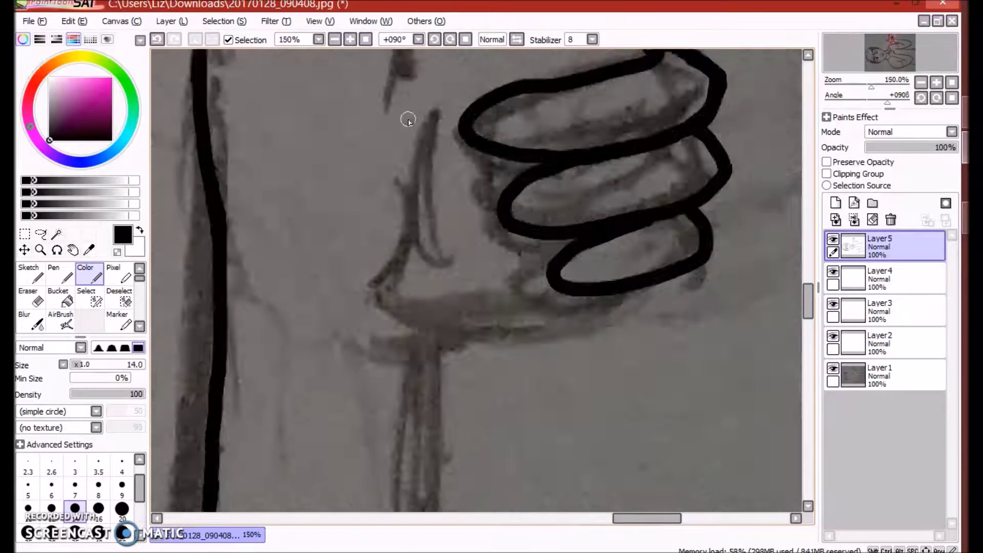
# - Ink the palm crease lines beside the curled fingers of the second hand
pyautogui.moveTo(465, 66); pyautogui.dragTo(460, 220)
pyautogui.moveTo(418, 256); pyautogui.dragTo(395, 355)
pyautogui.scroll(-2, 394, 354)
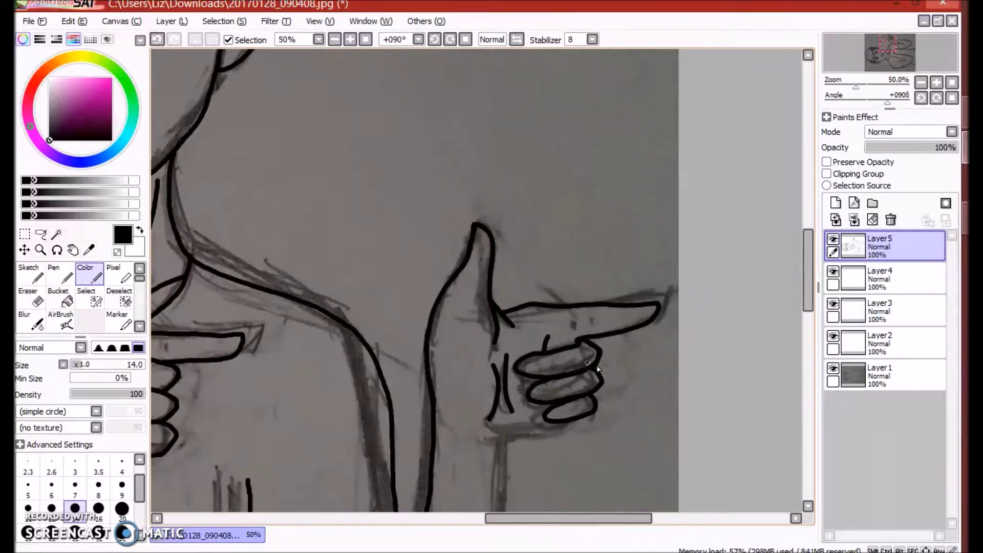
# - Ink the base of the second hand and the forearm's outer line down from the wrist, undoing the last stroke
pyautogui.scroll(2, 394, 354)
pyautogui.moveTo(385, 110); pyautogui.dragTo(557, 114)
pyautogui.moveTo(463, 145); pyautogui.dragTo(446, 355)
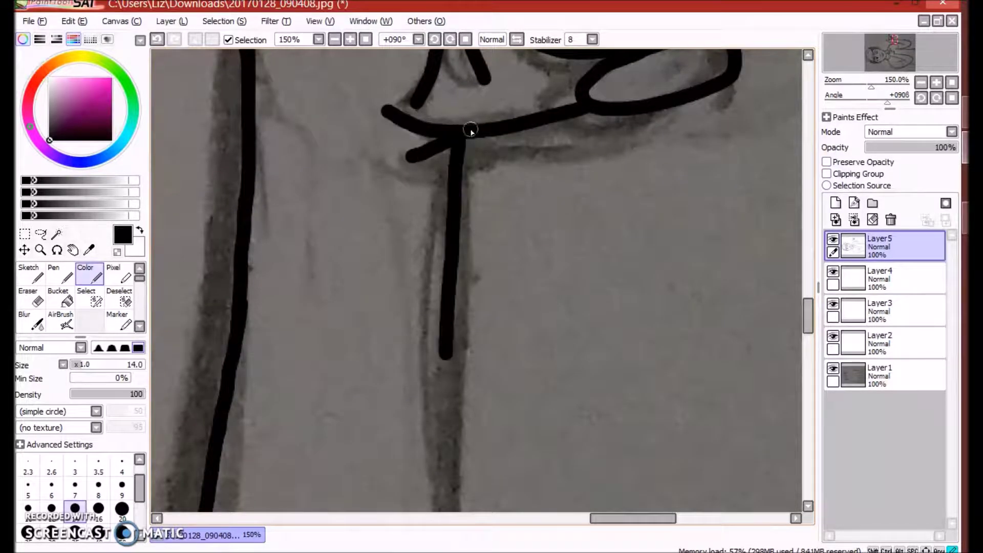
pyautogui.scroll(-2, 353, 123)
pyautogui.scroll(-1, 489, 289)
pyautogui.hotkey('ctrl', 'z')
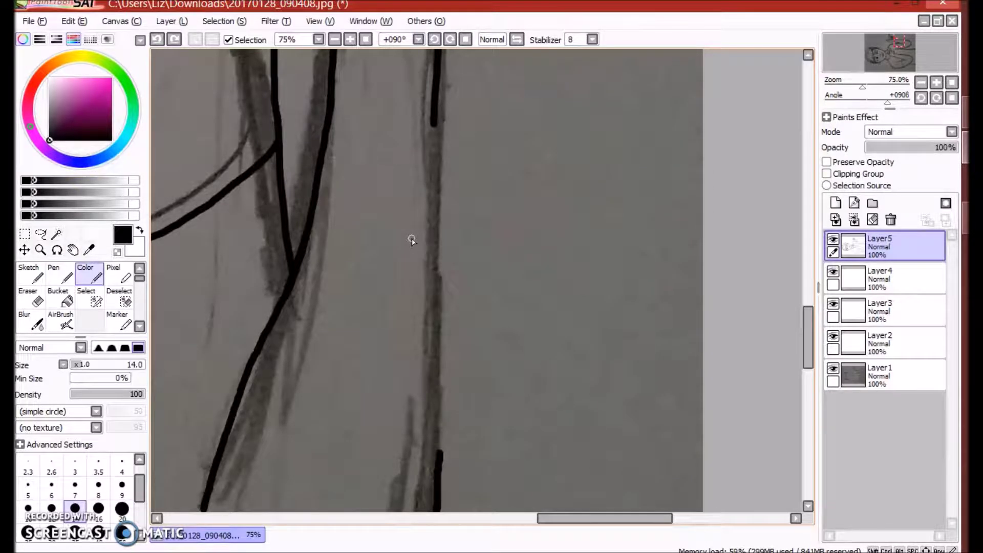
# - Try to ink the missing stretch of the second forearm's outer line below the hand, undoing the misplaced strokes
pyautogui.scroll(3, 476, 397)
pyautogui.moveTo(379, 423); pyautogui.dragTo(377, 88)
pyautogui.hotkey('ctrl', 'z')
pyautogui.moveTo(386, 51); pyautogui.dragTo(398, 364)
pyautogui.scroll(5, 399, 66)
pyautogui.moveTo(399, 65); pyautogui.dragTo(415, 278)
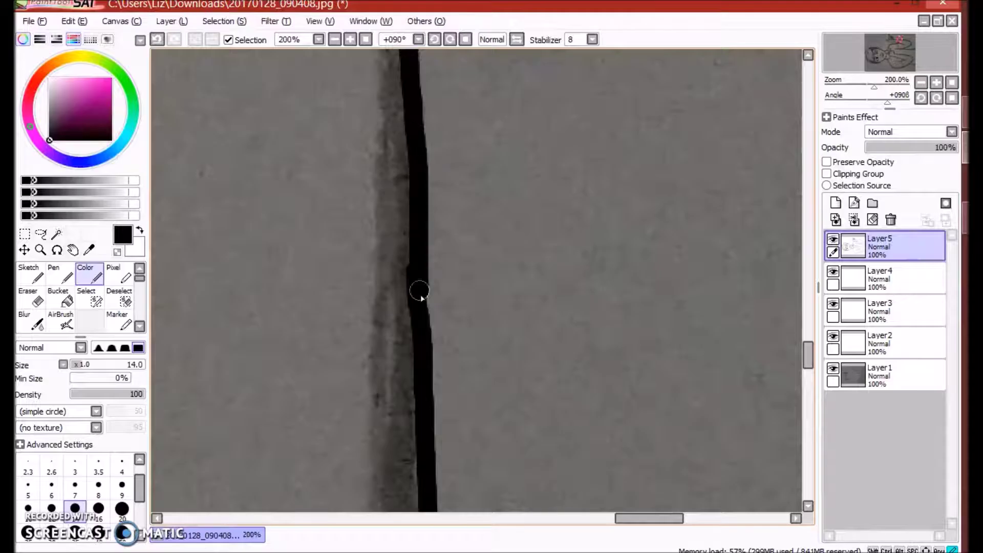
pyautogui.hotkey('ctrl', 'z')
# - Retry the second forearm's outer line in short overlapping strokes, then erase the uneven stretch between the wrist and mid-forearm
pyautogui.scroll(-2, 412, 59)
pyautogui.scroll(3, 412, 59)
pyautogui.moveTo(412, 59); pyautogui.dragTo(435, 135)
pyautogui.moveTo(431, 92); pyautogui.dragTo(442, 334)
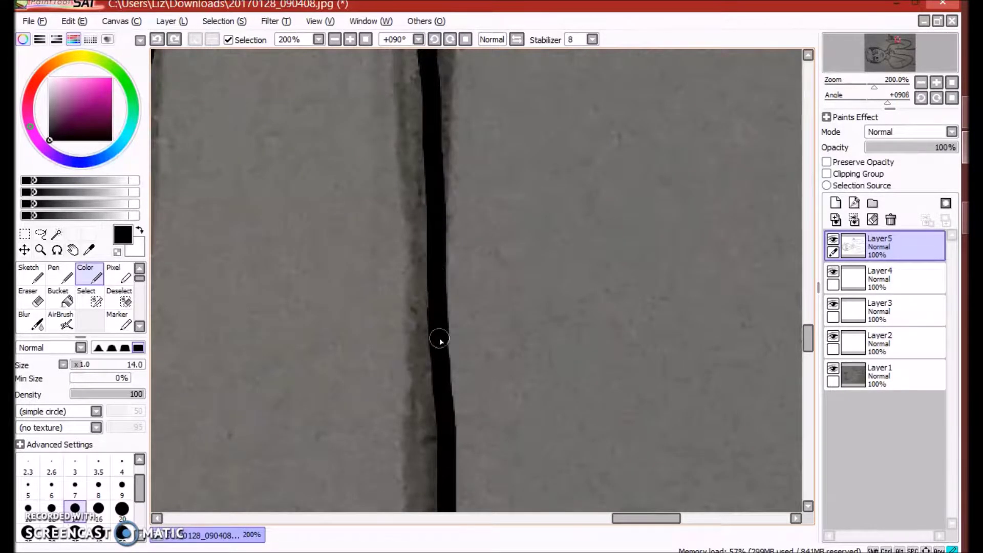
pyautogui.scroll(-5, 438, 304)
pyautogui.scroll(3, 531, 391)
pyautogui.press('e')
pyautogui.moveTo(460, 119)
pyautogui.mouseDown()
pyautogui.moveTo(463, 451)
pyautogui.moveTo(467, 204)
pyautogui.moveTo(490, 510)
pyautogui.mouseUp()
pyautogui.press('b')
pyautogui.hotkey('ctrl', 'z')
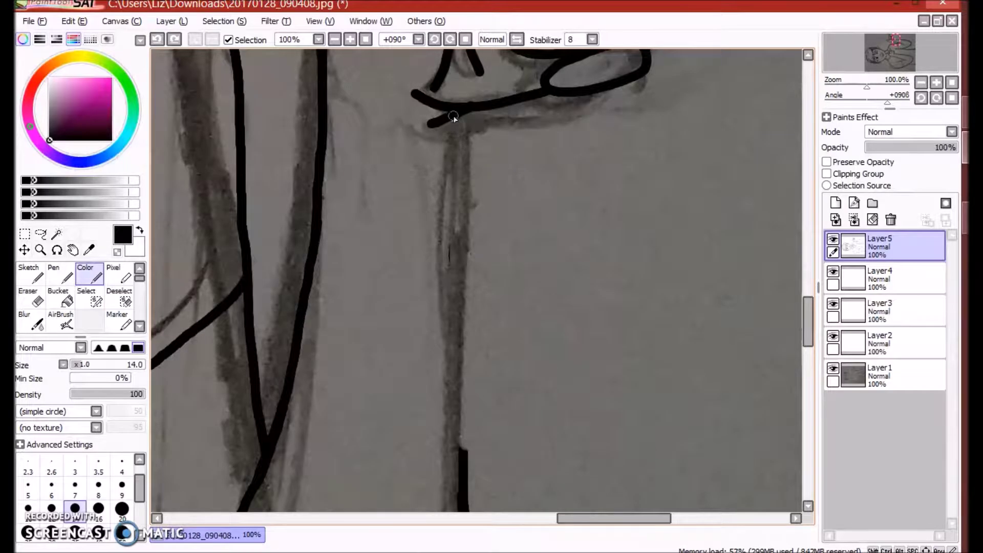
# - Ink a new outer line for the second forearm slightly outside the old one and erase the doubled line near the elbow
pyautogui.moveTo(806, 317); pyautogui.dragTo(807, 356)
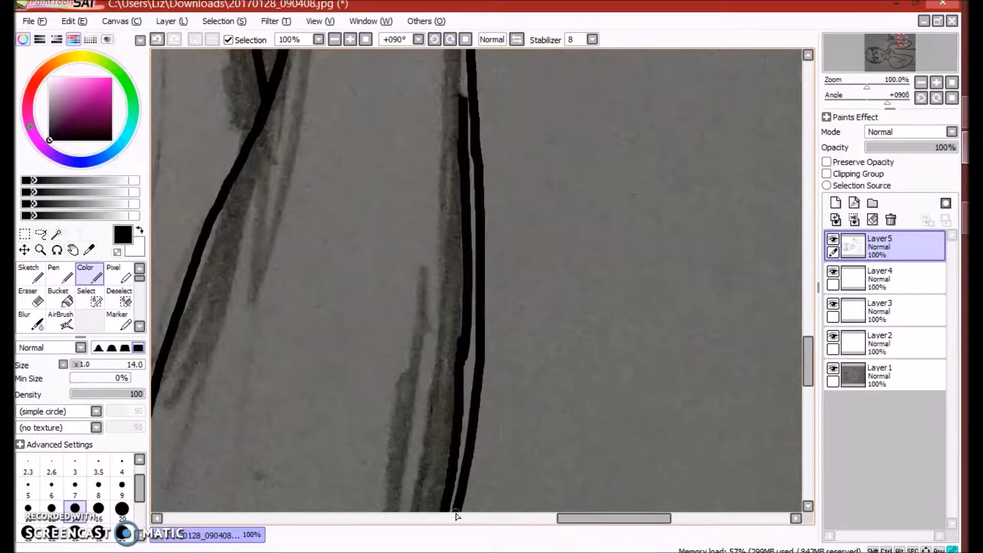
pyautogui.scroll(-5, 539, 355)
pyautogui.click(26, 296)
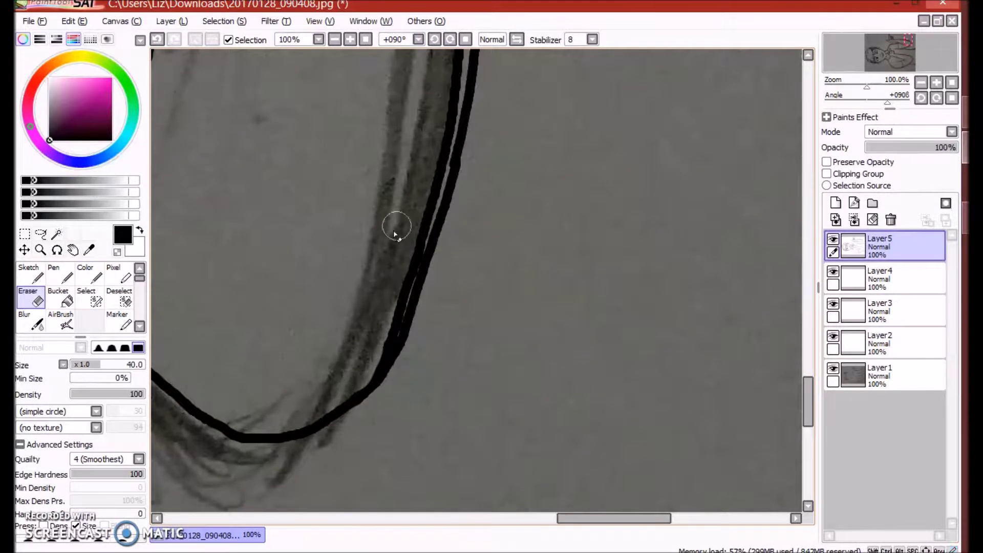
pyautogui.click(81, 274)
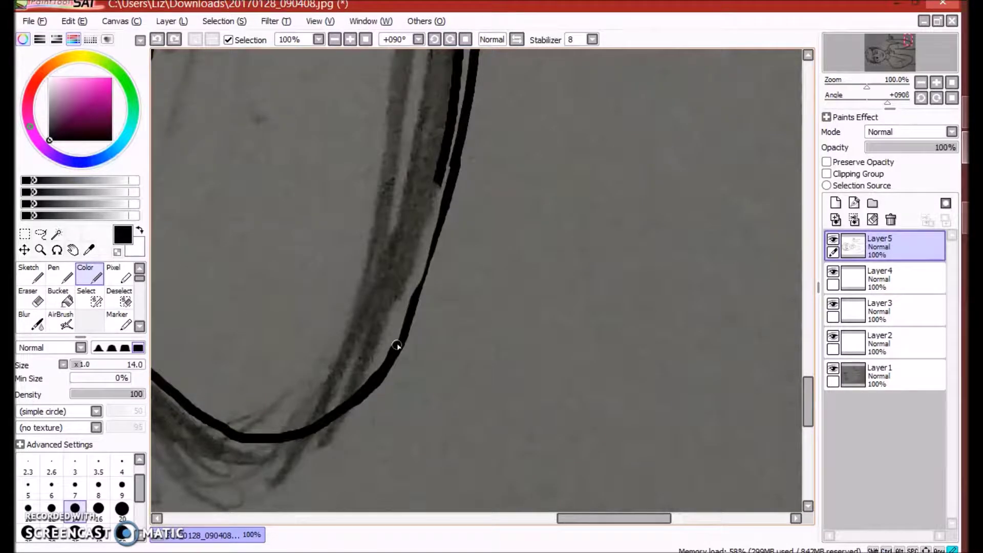
pyautogui.press('e')
pyautogui.press('e')
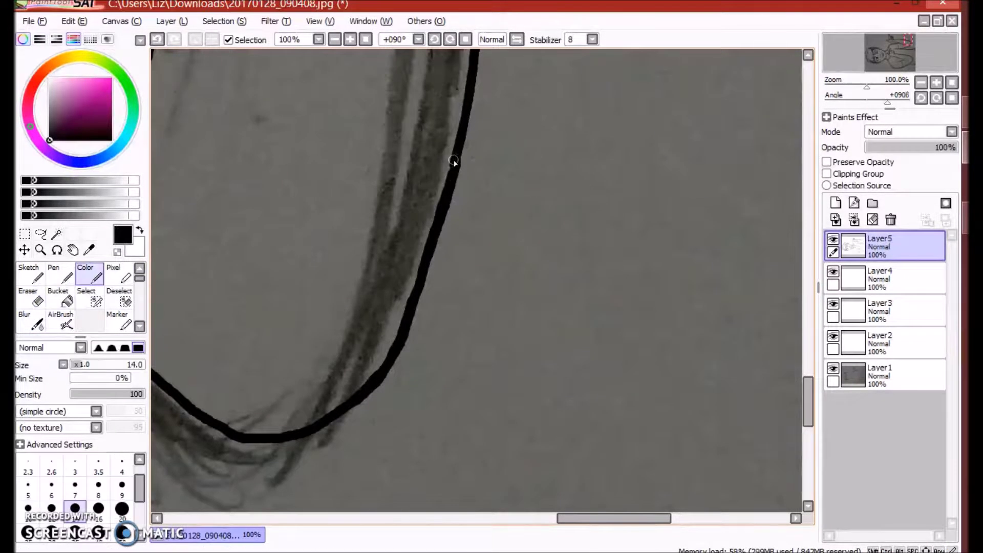
# - Erase the rest of the old doubled line along the second forearm and touch up the new outer line
pyautogui.scroll(2, 454, 158)
pyautogui.press('e')
pyautogui.scroll(4, 814, 384)
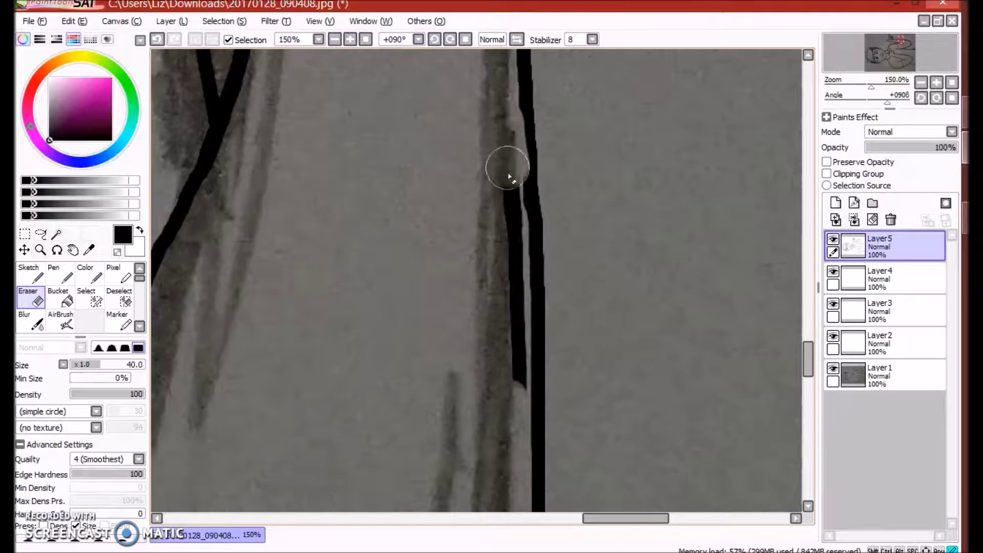
pyautogui.press('e')
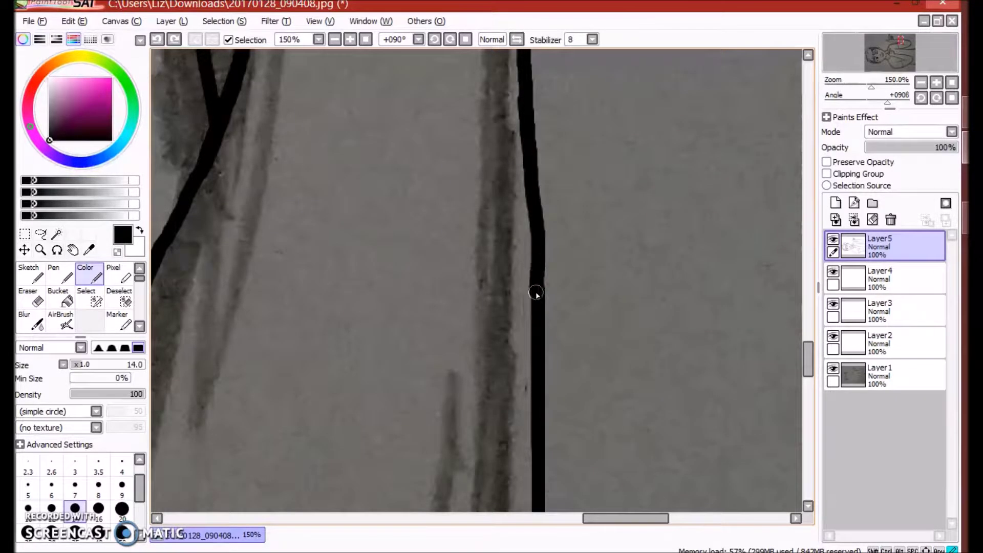
# - Select a tall rectangle around the uneven upper stretch of the second forearm's outer line and erase the line inside it
pyautogui.scroll(-4, 536, 294)
pyautogui.scroll(4, 588, 281)
pyautogui.press('m')
pyautogui.moveTo(374, 117); pyautogui.dragTo(490, 450)
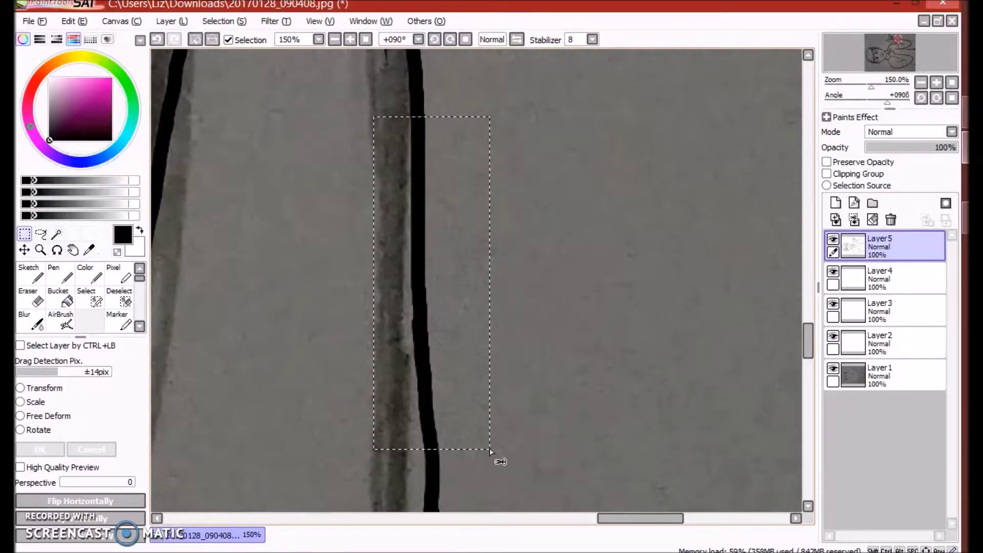
pyautogui.press('e')
pyautogui.moveTo(417, 122); pyautogui.dragTo(430, 448)
pyautogui.press('e')
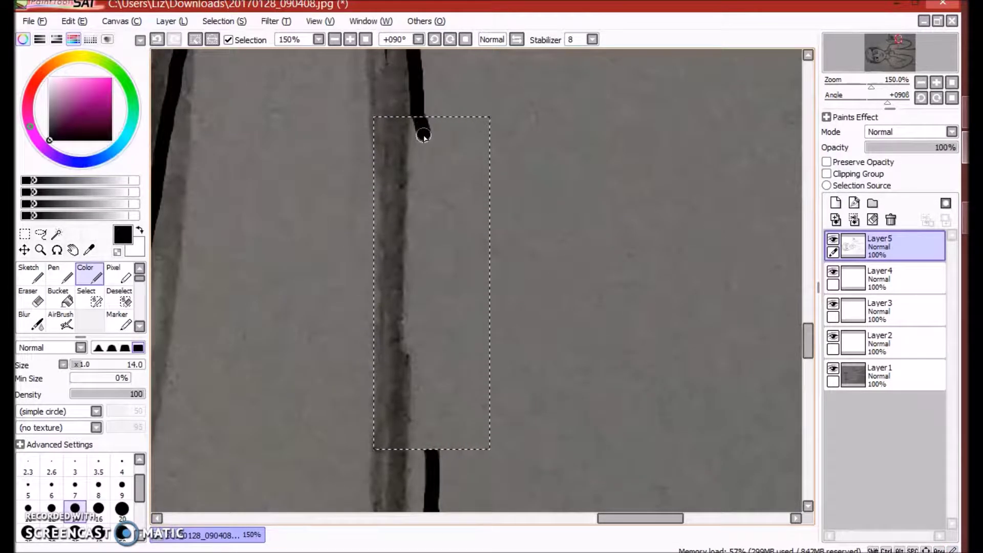
# - Re-ink the erased stretch of the second forearm's outer line, comparing attempts by undoing and redoing strokes
pyautogui.hotkey('ctrl', 'z')
pyautogui.hotkey('ctrl', 'y')
pyautogui.hotkey('ctrl', 'z')
pyautogui.hotkey('ctrl', 'y')
pyautogui.hotkey('ctrl', 'z')
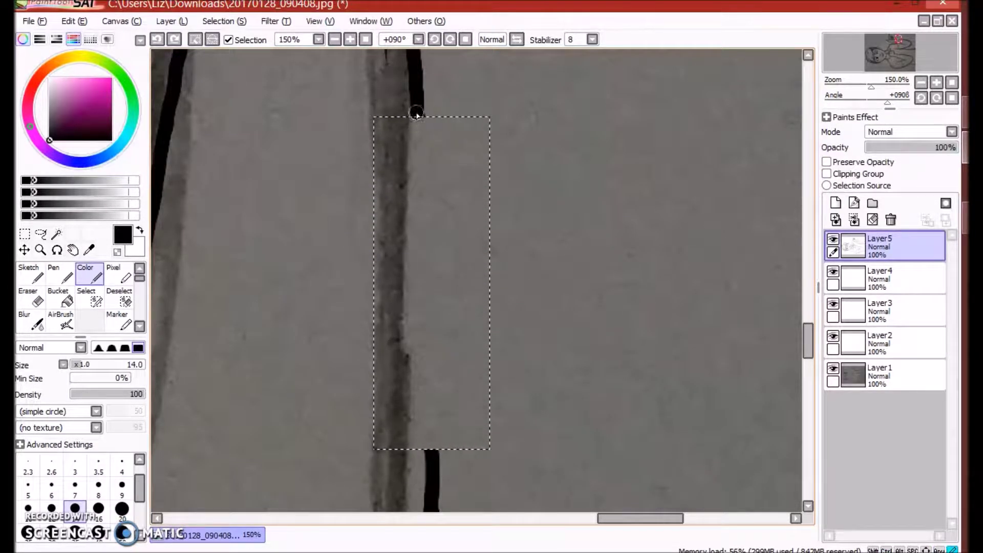
pyautogui.hotkey('ctrl', 'y')
# - Hide the pencil sketch on Layer1 and clear the rectangular selection
pyautogui.scroll(-4, 574, 377)
pyautogui.scroll(-3, 574, 377)
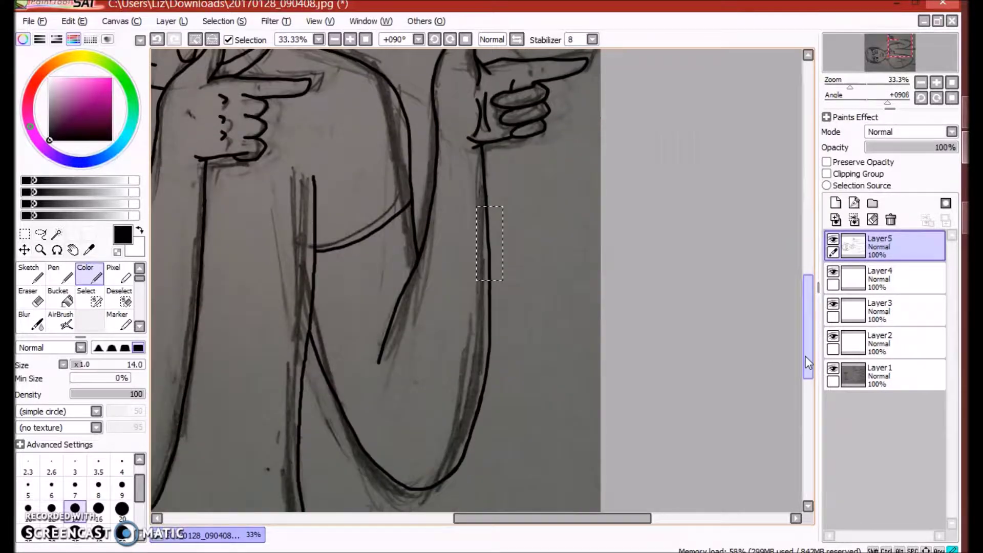
pyautogui.scroll(-3, 285, 308)
pyautogui.click(833, 372)
pyautogui.hotkey('ctrl', 'd')
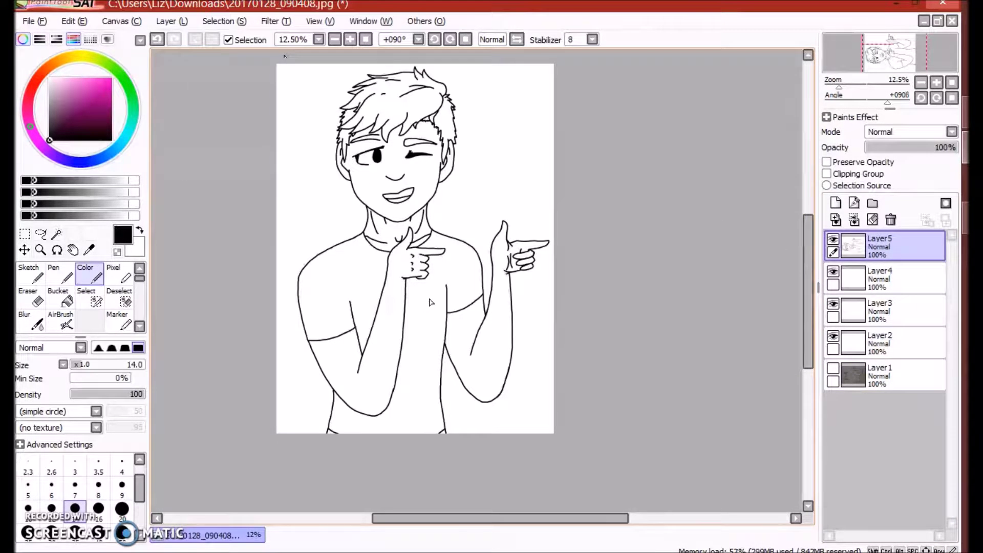
# - Ink short nostril marks near both ends of the nose line on Layer5
pyautogui.scroll(5, 430, 303)
pyautogui.scroll(-5, 186, 160)
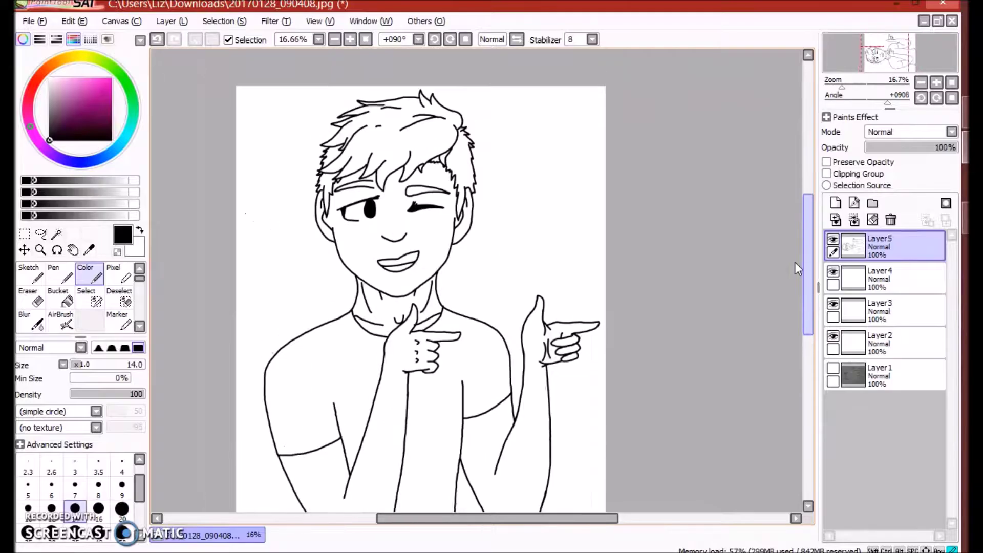
pyautogui.scroll(5, 410, 215)
pyautogui.scroll(-3, 435, 195)
pyautogui.scroll(2, 457, 165)
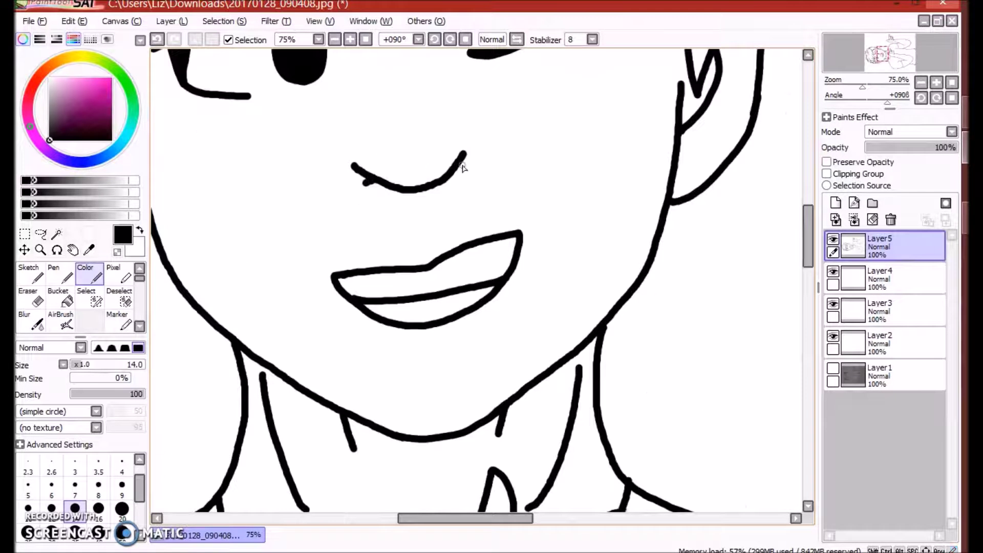
pyautogui.scroll(-4, 515, 219)
# - Try a size 100 light yellow-orange stroke over the upper arm on Layer2 and undo it
pyautogui.click(890, 342)
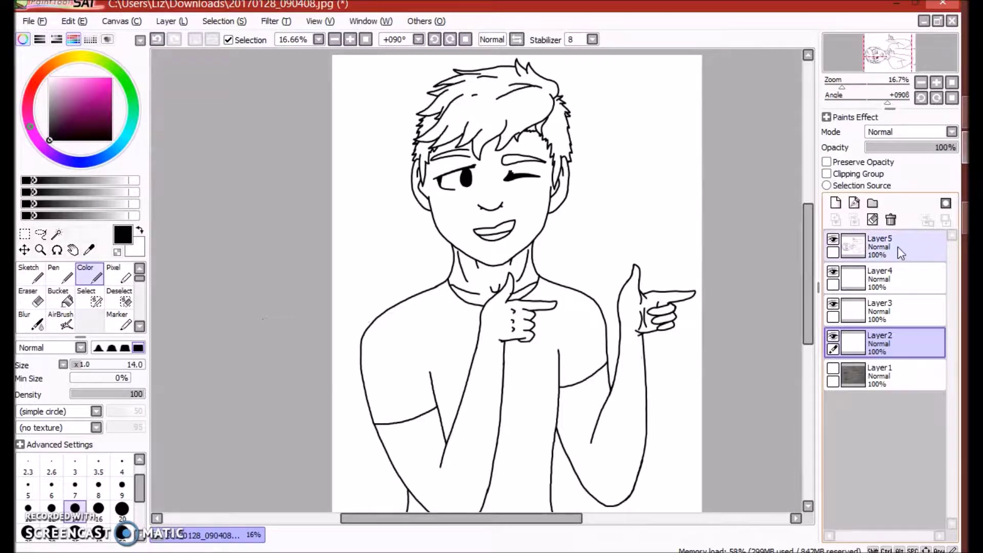
pyautogui.click(73, 58)
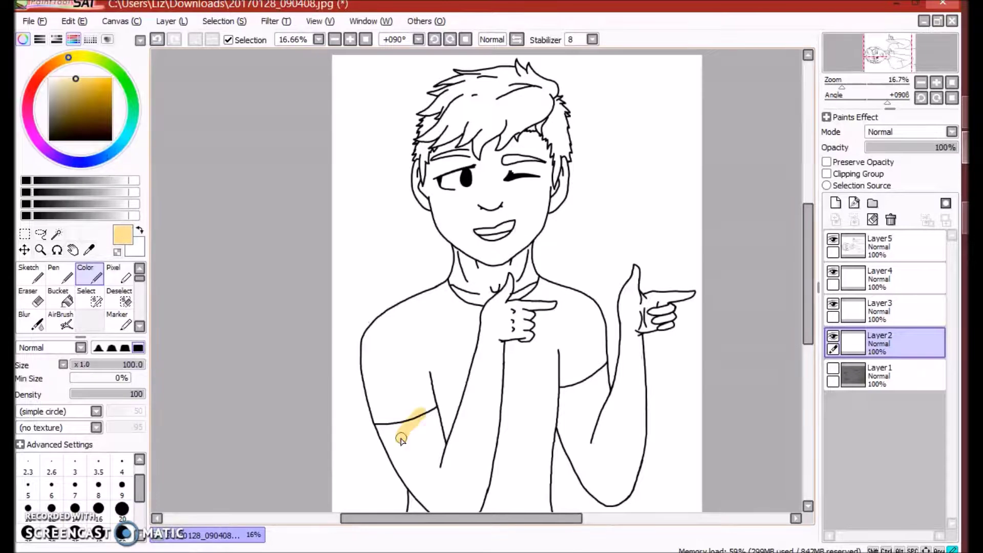
pyautogui.hotkey('ctrl', 'z')
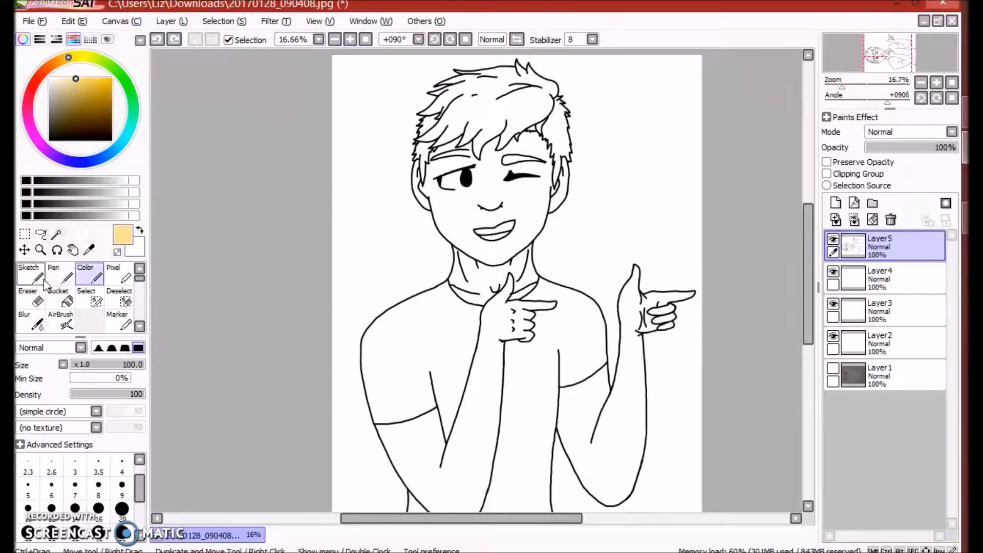
# - Lasso the first pointing hand on Layer5 and scale it up slightly
pyautogui.click(29, 297)
pyautogui.scroll(7, 290, 247)
pyautogui.scroll(-6, 254, 419)
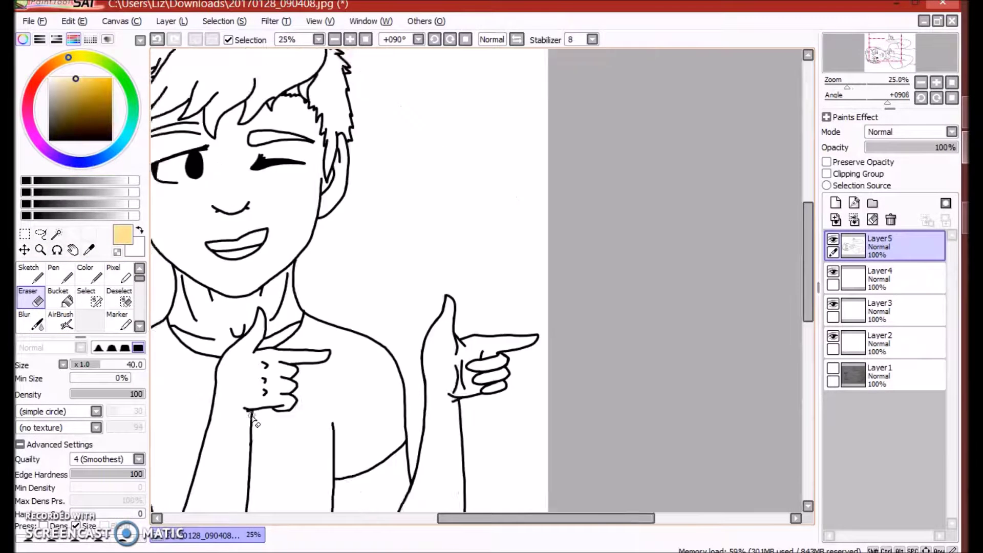
pyautogui.hscroll(-3, 254, 419)
pyautogui.press('l')
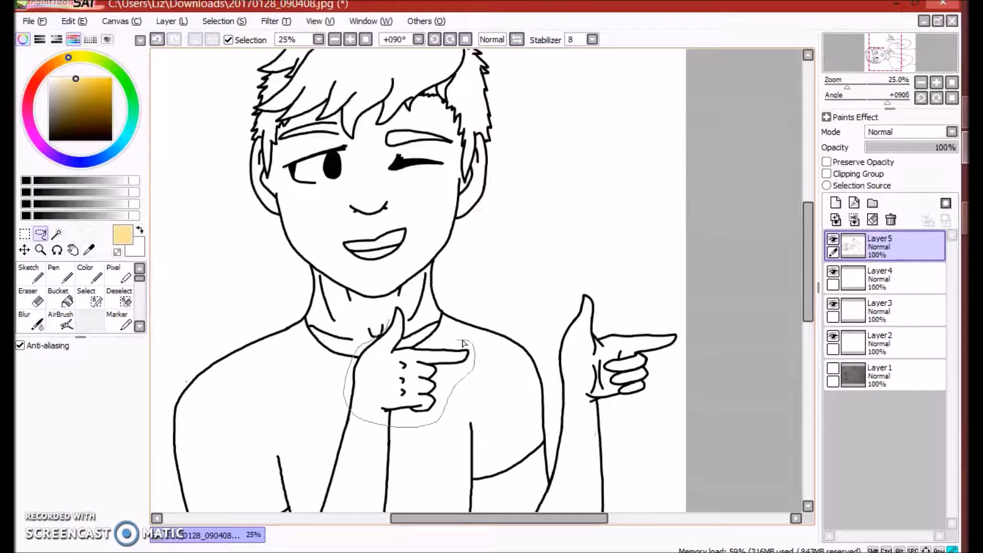
pyautogui.hotkey('ctrl', 't')
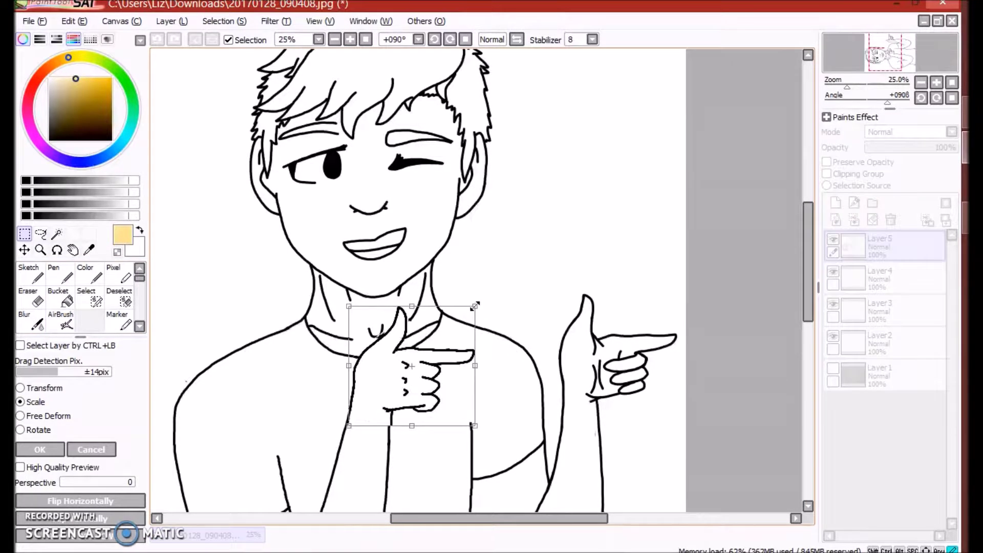
pyautogui.moveTo(405, 376); pyautogui.dragTo(409, 379)
pyautogui.press('Return')
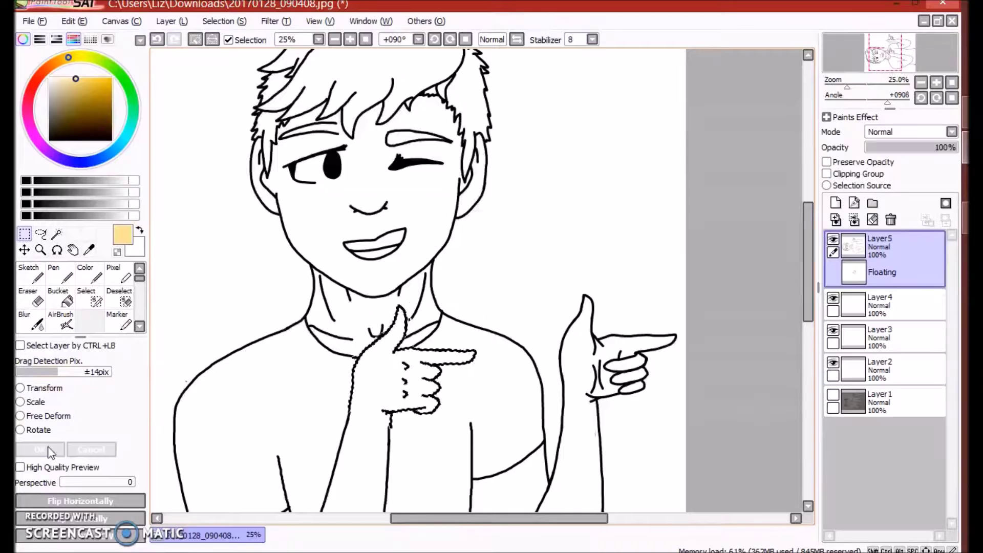
# - Rejoin the first forearm's black lines to the resized hand with a size 16 brush, erasing the stepped joint at the wrist
pyautogui.click(86, 276)
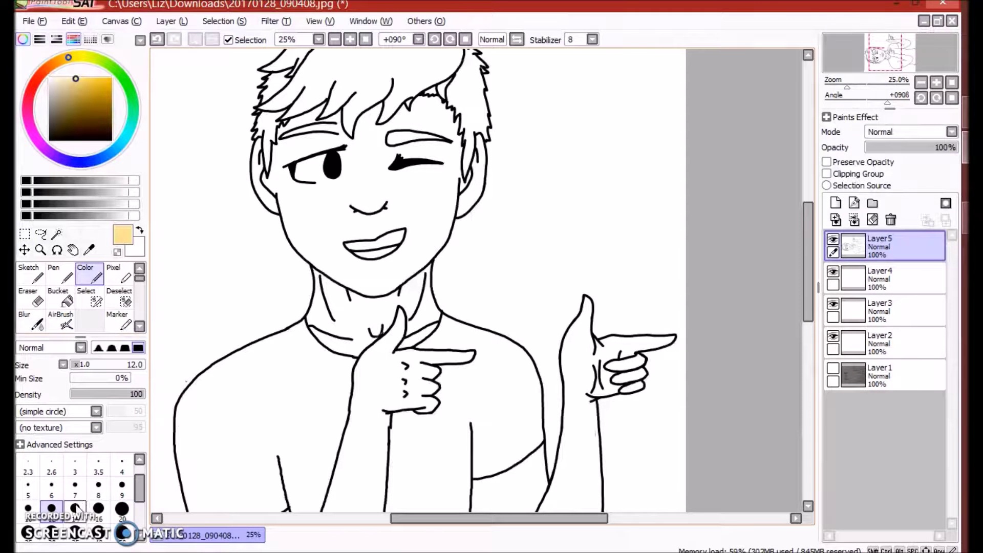
pyautogui.scroll(4, 432, 366)
pyautogui.moveTo(413, 259); pyautogui.dragTo(391, 342)
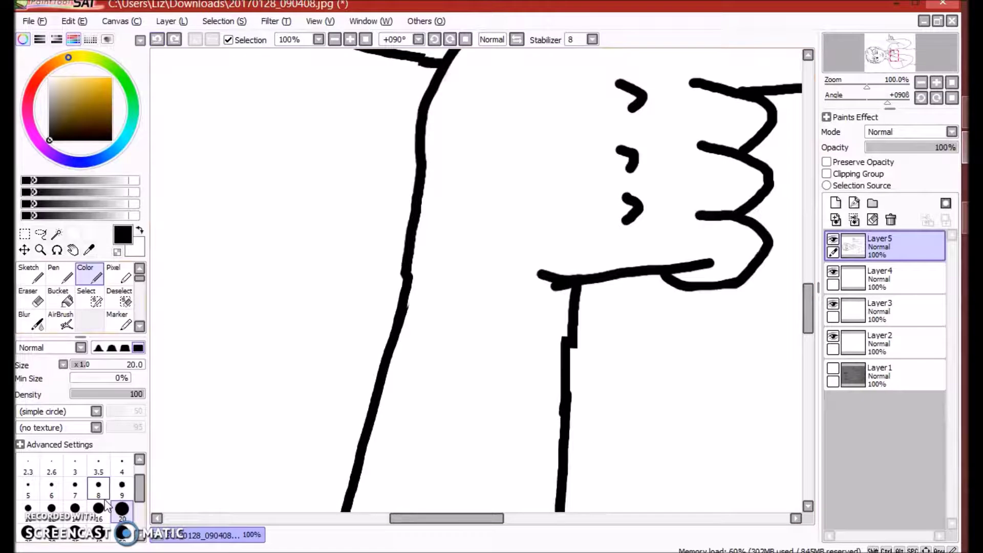
pyautogui.press('e')
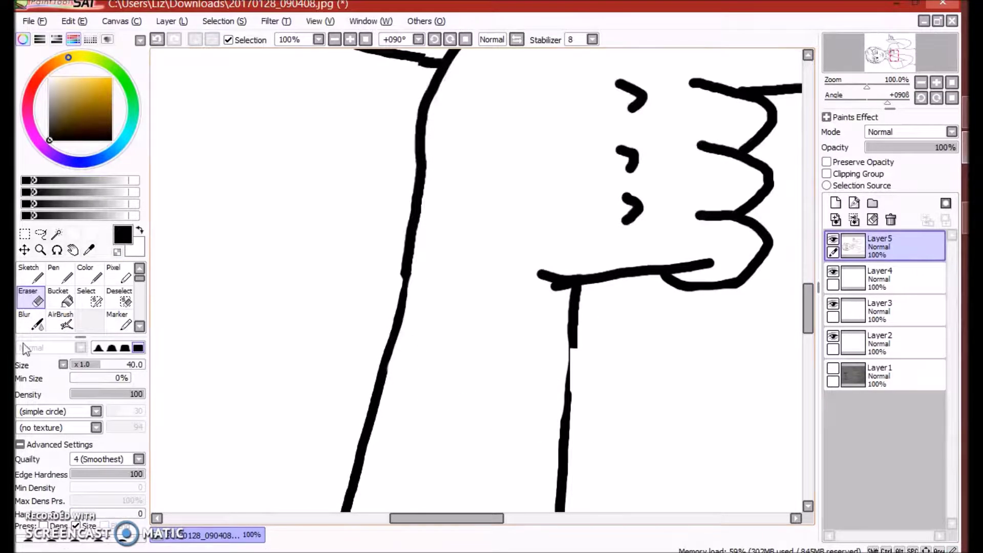
pyautogui.press('e')
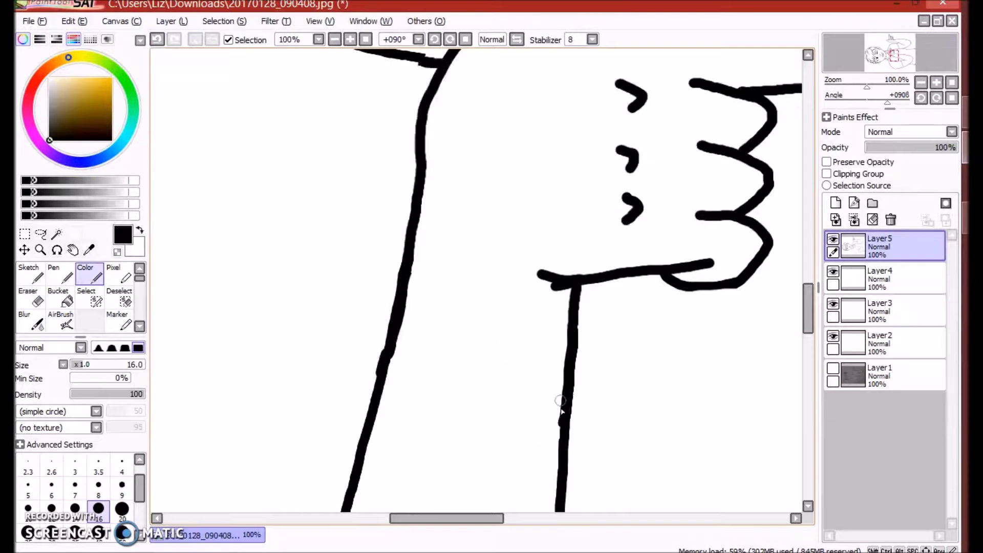
# - Clean up the line joints around the first hand's thumb, collar and neck with the black brush and a size 5 eraser
pyautogui.scroll(1, 560, 409)
pyautogui.scroll(1, 559, 214)
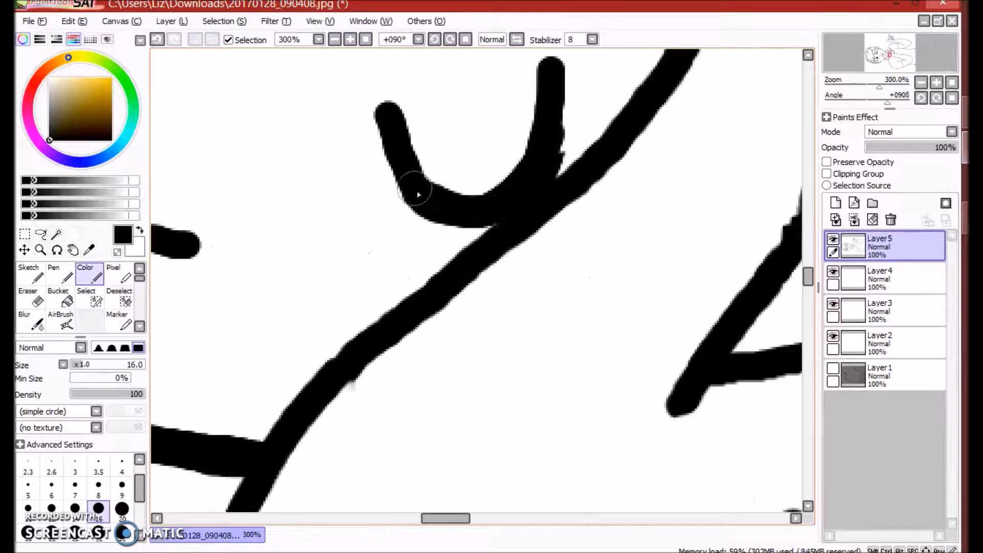
pyautogui.scroll(-4, 713, 114)
pyautogui.scroll(3, 647, 147)
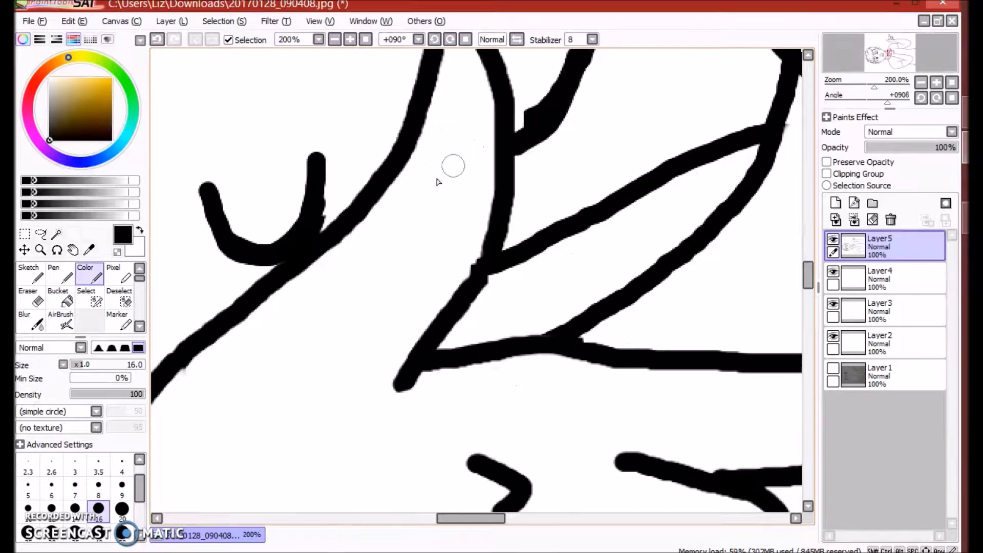
pyautogui.press('e')
pyautogui.moveTo(556, 80); pyautogui.dragTo(554, 85)
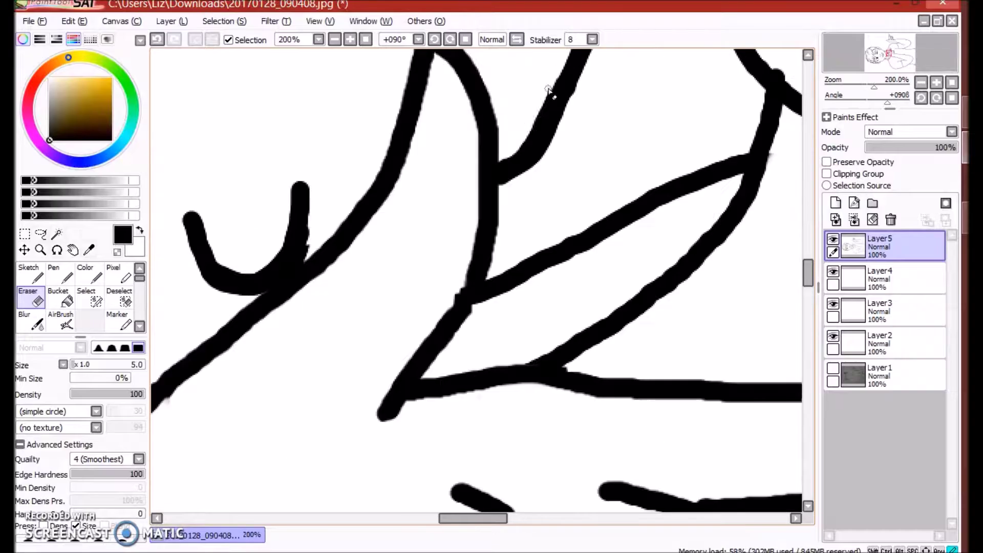
pyautogui.press('b')
pyautogui.scroll(-6, 563, 103)
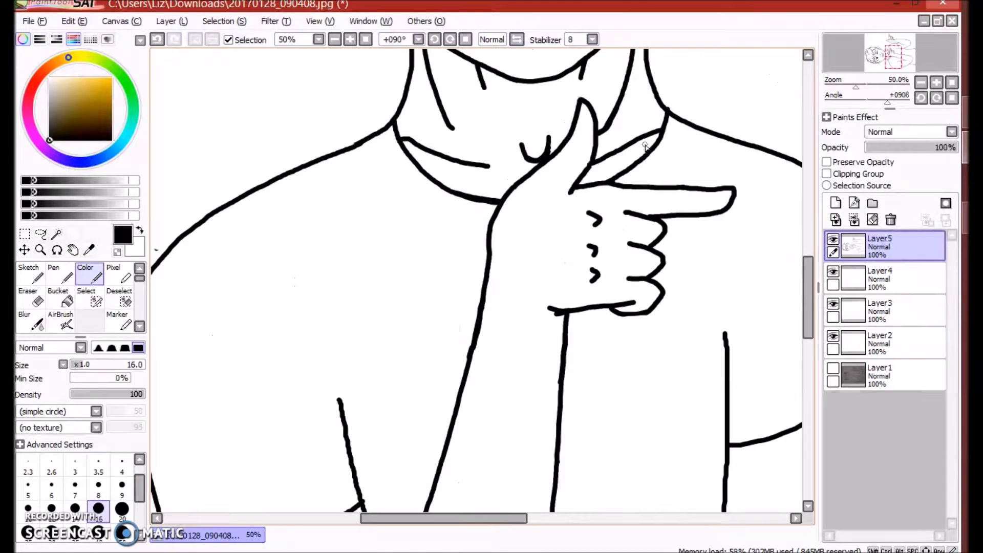
# - Paint the first upper arm below the sleeve pale yellow skin tone on Layer2 and erase the spill past its outer edge
pyautogui.click(880, 342)
pyautogui.click(64, 79)
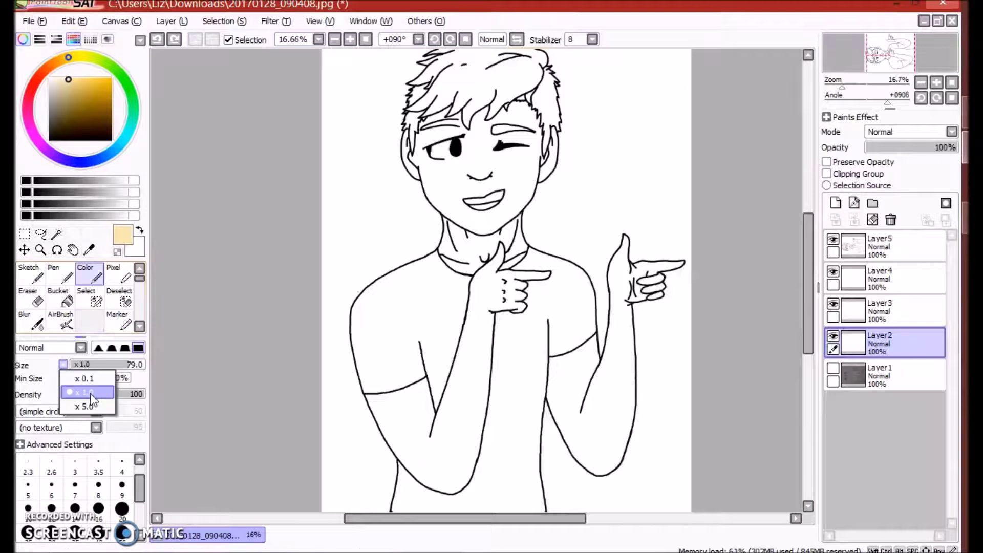
pyautogui.click(90, 394)
pyautogui.scroll(4, 314, 219)
pyautogui.moveTo(297, 182)
pyautogui.mouseDown()
pyautogui.moveTo(544, 136)
pyautogui.moveTo(576, 399)
pyautogui.mouseUp()
pyautogui.moveTo(299, 182)
pyautogui.mouseDown()
pyautogui.moveTo(338, 262)
pyautogui.moveTo(467, 368)
pyautogui.moveTo(511, 179)
pyautogui.mouseUp()
pyautogui.press('e')
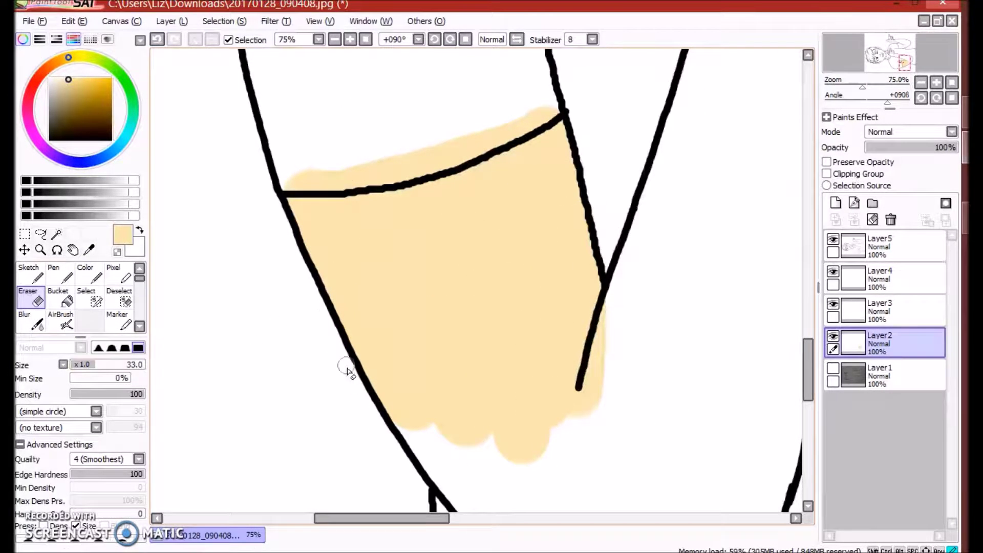
pyautogui.press('b')
# - Extend the pale yellow skin tone down the first arm and around its elbow with a size 100 brush
pyautogui.scroll(-3, 353, 378)
pyautogui.scroll(4, 542, 463)
pyautogui.moveTo(358, 285)
pyautogui.mouseDown()
pyautogui.moveTo(517, 272)
pyautogui.moveTo(733, 162)
pyautogui.moveTo(729, 412)
pyautogui.mouseUp()
pyautogui.scroll(-3, 516, 406)
pyautogui.scroll(3, 402, 215)
pyautogui.scroll(-4, 625, 251)
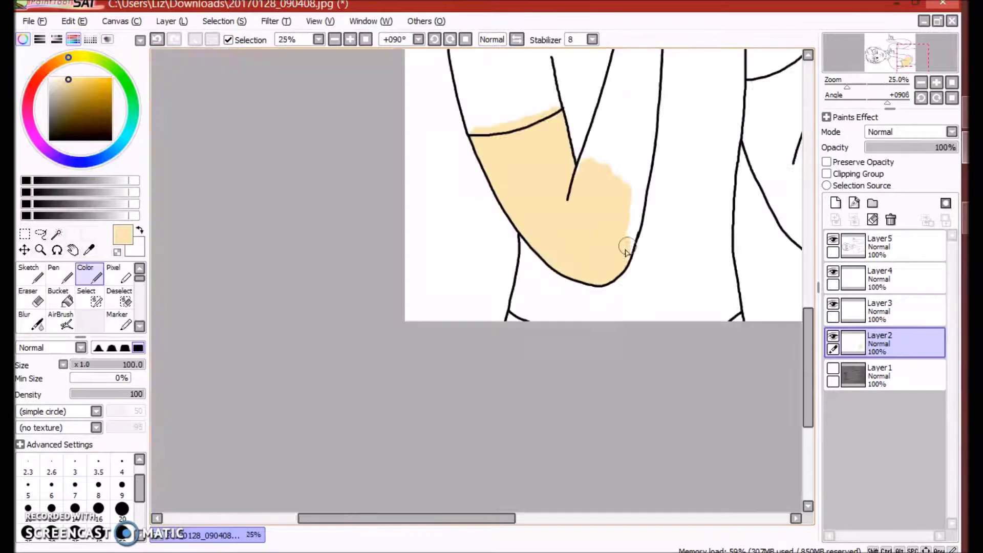
# - Paint the first forearm from the elbow up toward the wrist in the same pale yellow skin tone
pyautogui.scroll(4, 626, 248)
pyautogui.moveTo(630, 369)
pyautogui.mouseDown()
pyautogui.moveTo(450, 132)
pyautogui.moveTo(689, 79)
pyautogui.moveTo(572, 137)
pyautogui.mouseUp()
pyautogui.scroll(-4, 571, 137)
pyautogui.scroll(4, 576, 120)
pyautogui.moveTo(461, 276)
pyautogui.mouseDown()
pyautogui.moveTo(542, 165)
pyautogui.moveTo(658, 77)
pyautogui.mouseUp()
# - Fill the first pointing hand with the pale yellow skin tone
pyautogui.scroll(-3, 658, 76)
pyautogui.scroll(2, 579, 256)
pyautogui.moveTo(589, 92)
pyautogui.mouseDown()
pyautogui.moveTo(579, 263)
pyautogui.moveTo(632, 472)
pyautogui.mouseUp()
pyautogui.moveTo(758, 204)
pyautogui.mouseDown()
pyautogui.moveTo(742, 171)
pyautogui.moveTo(737, 108)
pyautogui.mouseUp()
# - Paint the neck and collar area between the jaw and the shirt neckline in the pale yellow skin tone
pyautogui.scroll(-1, 640, 136)
pyautogui.scroll(-1, 641, 136)
pyautogui.moveTo(542, 128)
pyautogui.mouseDown()
pyautogui.moveTo(618, 146)
pyautogui.moveTo(675, 204)
pyautogui.mouseUp()
pyautogui.scroll(1, 575, 136)
pyautogui.moveTo(575, 136)
pyautogui.mouseDown()
pyautogui.moveTo(583, 329)
pyautogui.moveTo(723, 314)
pyautogui.mouseUp()
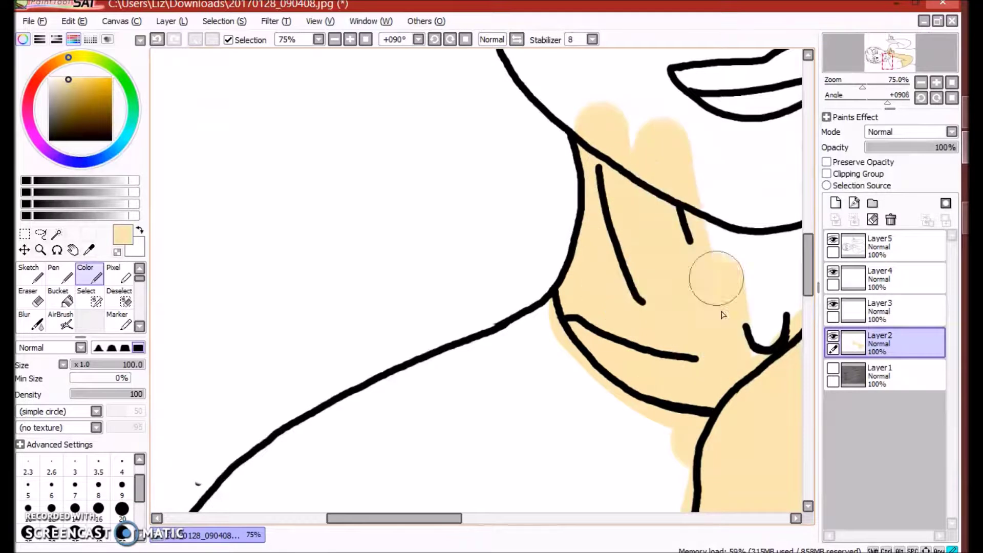
pyautogui.hscroll(5, 723, 314)
pyautogui.moveTo(551, 90); pyautogui.dragTo(543, 225)
pyautogui.moveTo(553, 295); pyautogui.dragTo(460, 230)
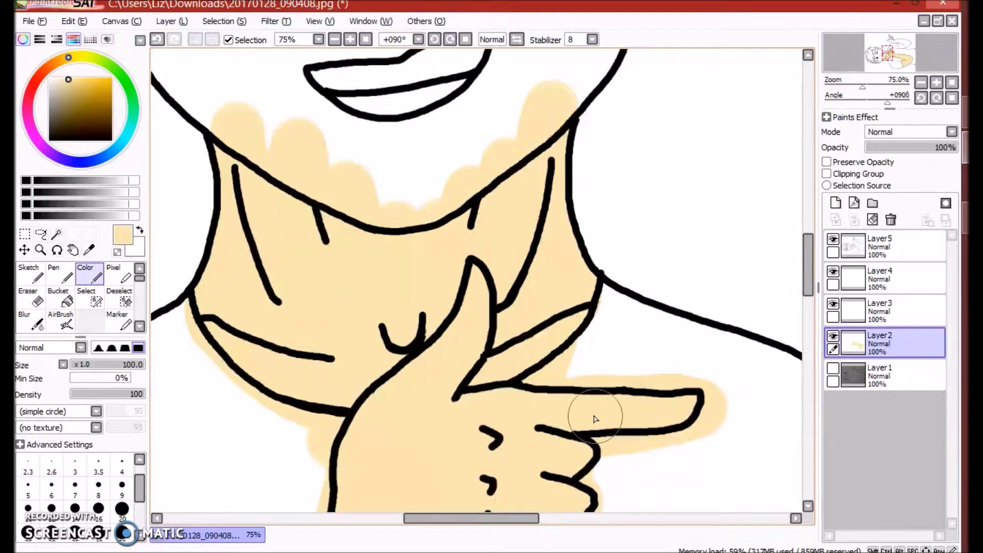
# - Paint the second upper arm below the sleeve pale yellow and erase the spill past the arm's lower outline
pyautogui.scroll(-2, 592, 412)
pyautogui.scroll(1, 719, 137)
pyautogui.moveTo(729, 217)
pyautogui.mouseDown()
pyautogui.moveTo(596, 325)
pyautogui.moveTo(661, 491)
pyautogui.mouseUp()
pyautogui.scroll(-2, 661, 491)
pyautogui.scroll(3, 614, 307)
pyautogui.click(57, 296)
pyautogui.press('e')
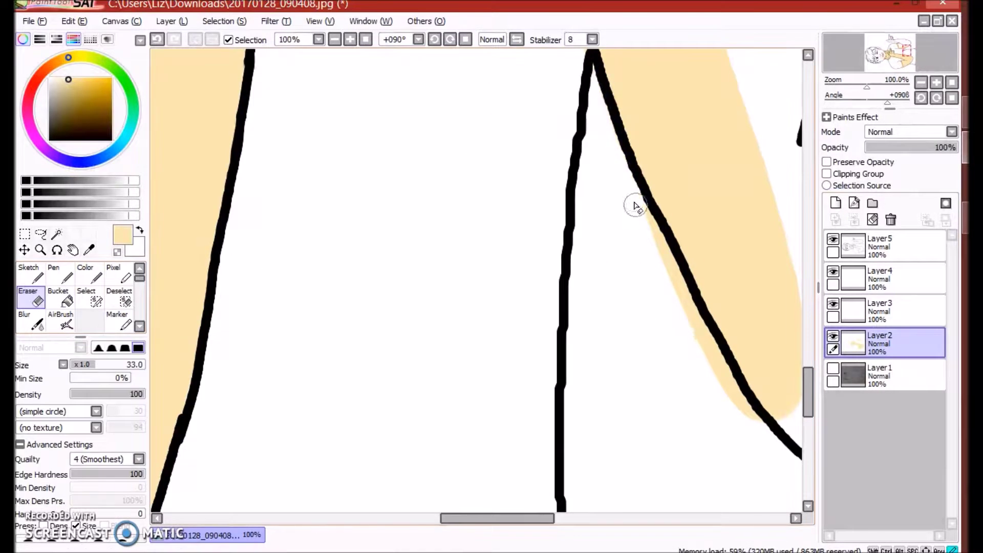
pyautogui.press('b')
pyautogui.moveTo(460, 264)
pyautogui.mouseDown()
pyautogui.moveTo(574, 410)
pyautogui.moveTo(707, 317)
pyautogui.moveTo(518, 298)
pyautogui.mouseUp()
pyautogui.scroll(-1, 518, 299)
pyautogui.moveTo(634, 213); pyautogui.dragTo(500, 366)
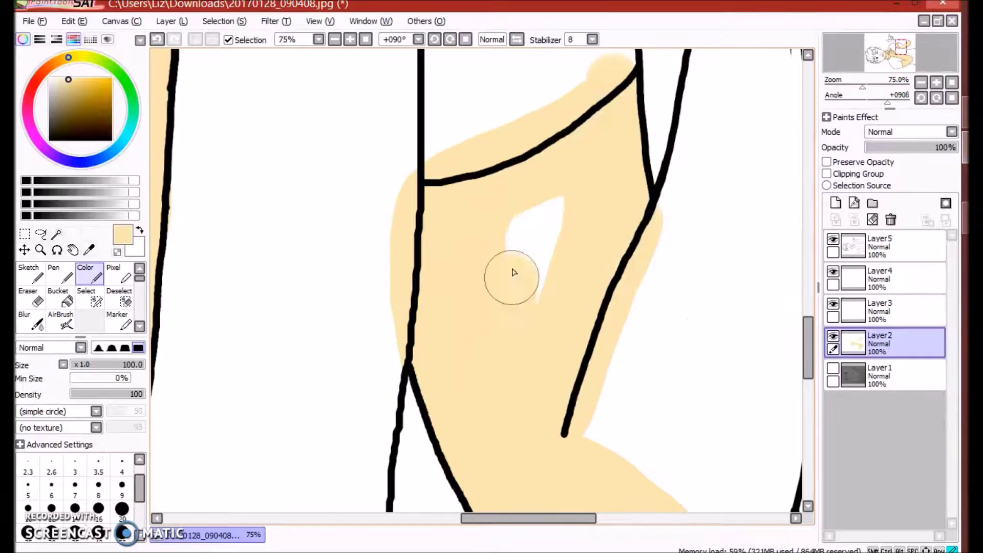
# - Extend the pale yellow skin tone around the second arm's elbow and start its forearm
pyautogui.scroll(-2, 563, 410)
pyautogui.moveTo(638, 463)
pyautogui.mouseDown()
pyautogui.moveTo(659, 362)
pyautogui.moveTo(548, 171)
pyautogui.moveTo(545, 256)
pyautogui.mouseUp()
pyautogui.scroll(-2, 548, 171)
pyautogui.scroll(1, 554, 155)
pyautogui.scroll(3, 554, 155)
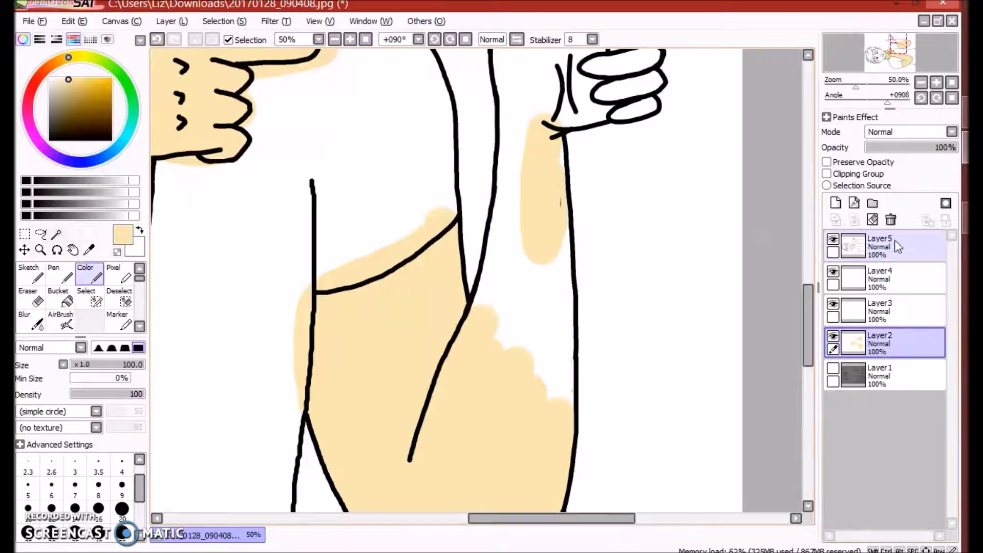
# - Fill the second forearm up to the wrist with the pale yellow skin tone
pyautogui.scroll(2, 560, 193)
pyautogui.scroll(-3, 559, 193)
pyautogui.press('e')
pyautogui.click(96, 274)
pyautogui.scroll(2, 486, 154)
pyautogui.moveTo(482, 116); pyautogui.dragTo(456, 367)
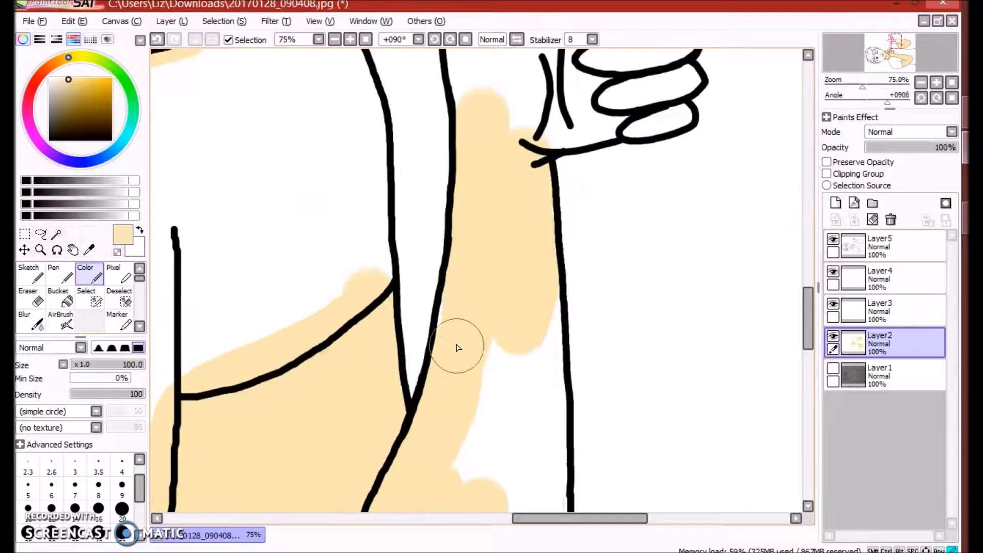
pyautogui.scroll(-1, 456, 366)
pyautogui.scroll(1, 542, 252)
pyautogui.moveTo(542, 252); pyautogui.dragTo(475, 197)
# - Fill the second pointing hand, including its thumb and index finger, with the pale yellow skin tone
pyautogui.scroll(-1, 512, 256)
pyautogui.scroll(2, 537, 303)
pyautogui.moveTo(706, 274)
pyautogui.mouseDown()
pyautogui.moveTo(482, 259)
pyautogui.moveTo(487, 155)
pyautogui.mouseUp()
pyautogui.scroll(-1, 487, 155)
pyautogui.moveTo(581, 241); pyautogui.dragTo(788, 353)
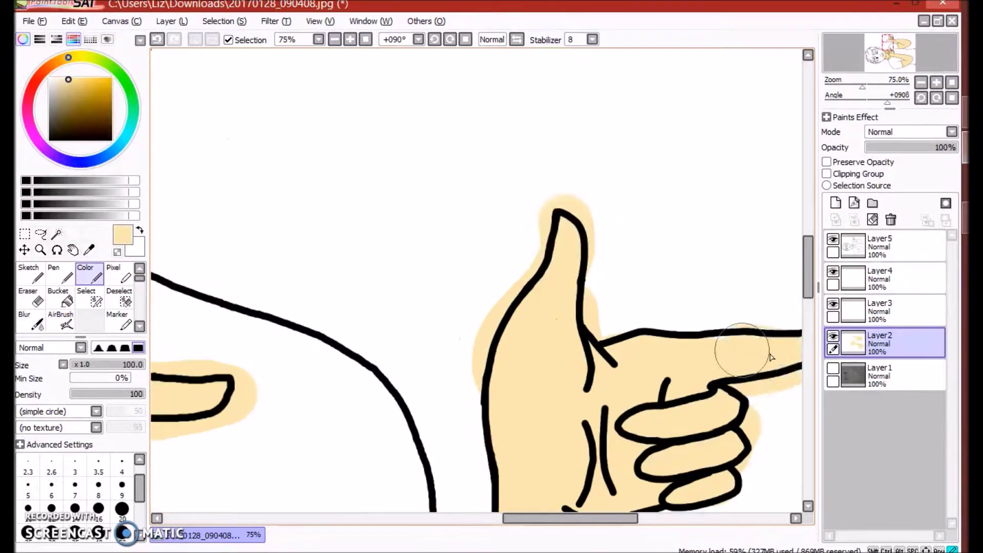
# - Erase the skin tone spill around the second hand's raised thumb with a size 33 eraser
pyautogui.scroll(-1, 614, 307)
pyautogui.press('e')
pyautogui.scroll(3, 496, 230)
pyautogui.moveTo(495, 230); pyautogui.dragTo(502, 331)
pyautogui.scroll(2, 597, 109)
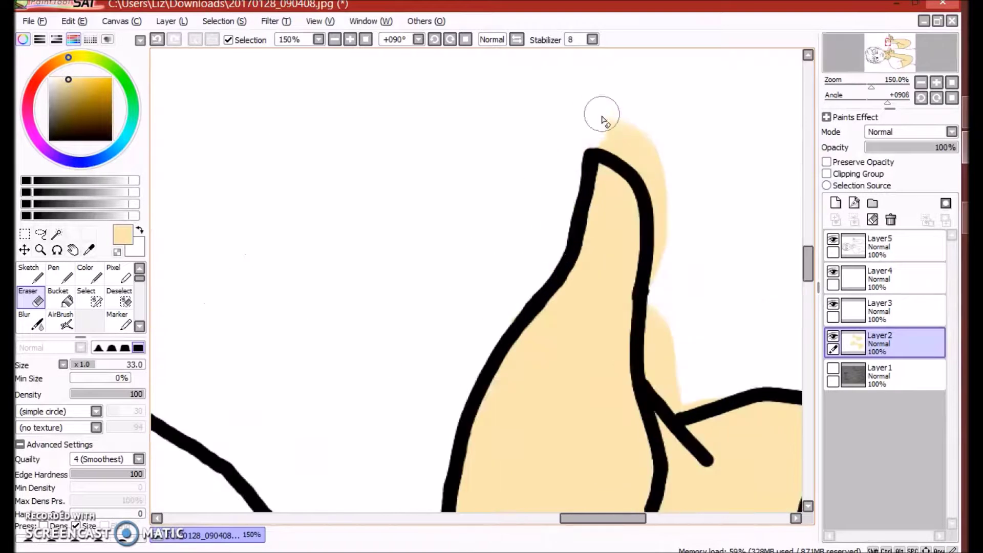
pyautogui.moveTo(597, 110); pyautogui.dragTo(660, 287)
pyautogui.moveTo(646, 165)
pyautogui.mouseDown()
pyautogui.moveTo(657, 323)
pyautogui.moveTo(717, 386)
pyautogui.mouseUp()
pyautogui.press('e')
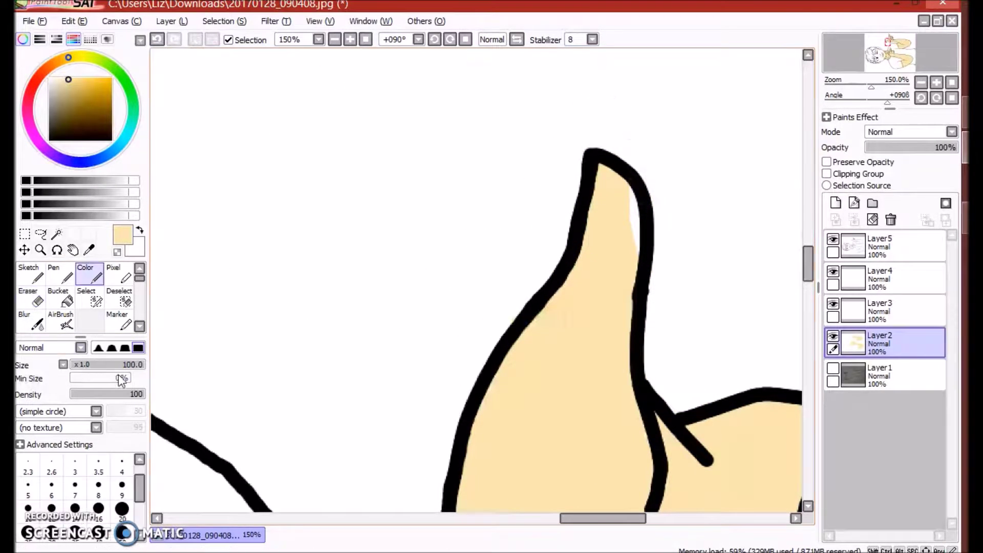
# - Erase the skin tone spill around the second hand's index finger and curled fingers
pyautogui.scroll(-3, 640, 204)
pyautogui.scroll(2, 664, 466)
pyautogui.press('e')
pyautogui.scroll(1, 665, 466)
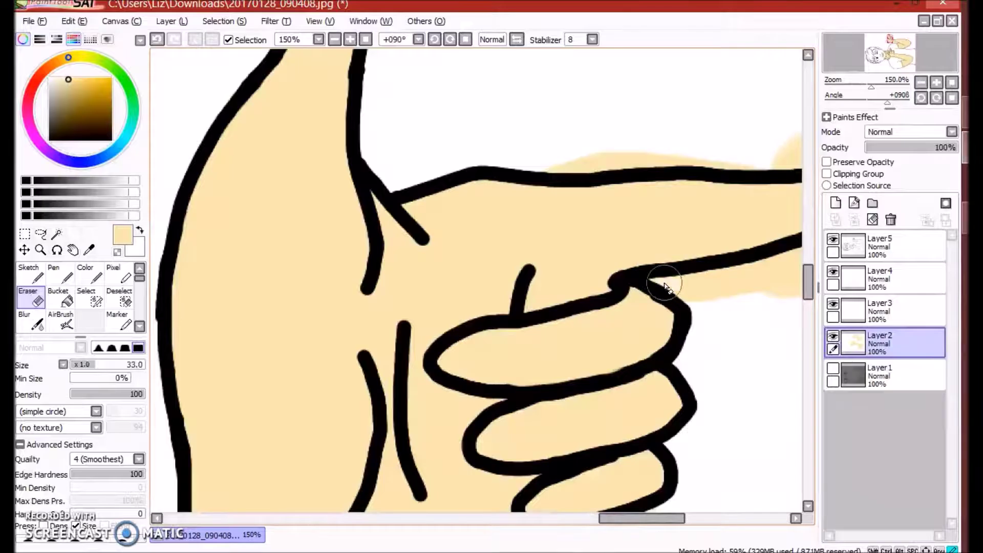
pyautogui.moveTo(664, 285); pyautogui.dragTo(796, 289)
pyautogui.hscroll(5, 674, 470)
pyautogui.moveTo(479, 153); pyautogui.dragTo(563, 197)
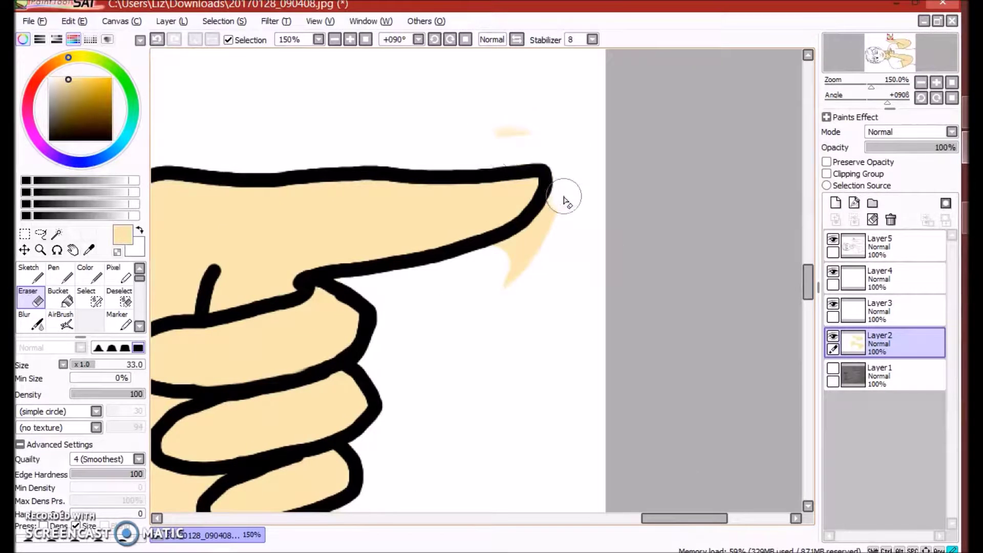
pyautogui.scroll(-3, 592, 395)
pyautogui.scroll(-2, 800, 277)
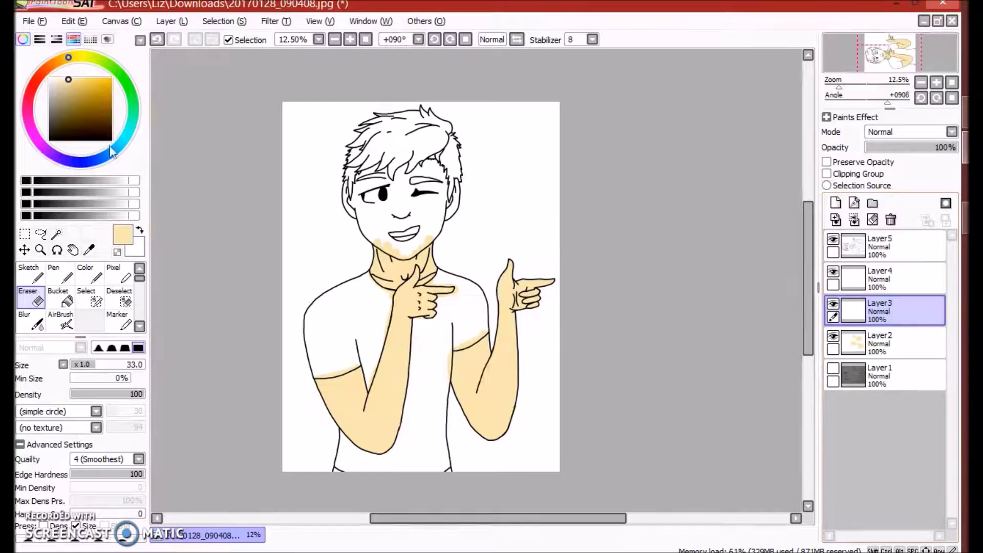
# - Paint the ear beside the open eye in the pale yellow skin tone
pyautogui.click(86, 274)
pyautogui.scroll(3, 340, 142)
pyautogui.moveTo(341, 142)
pyautogui.mouseDown()
pyautogui.moveTo(381, 313)
pyautogui.moveTo(397, 154)
pyautogui.moveTo(359, 218)
pyautogui.mouseUp()
# - Touch up the eyebrow outline above the open eye in black at size 16 on Layer5, and resample the skin tone
pyautogui.click(880, 244)
pyautogui.click(49, 140)
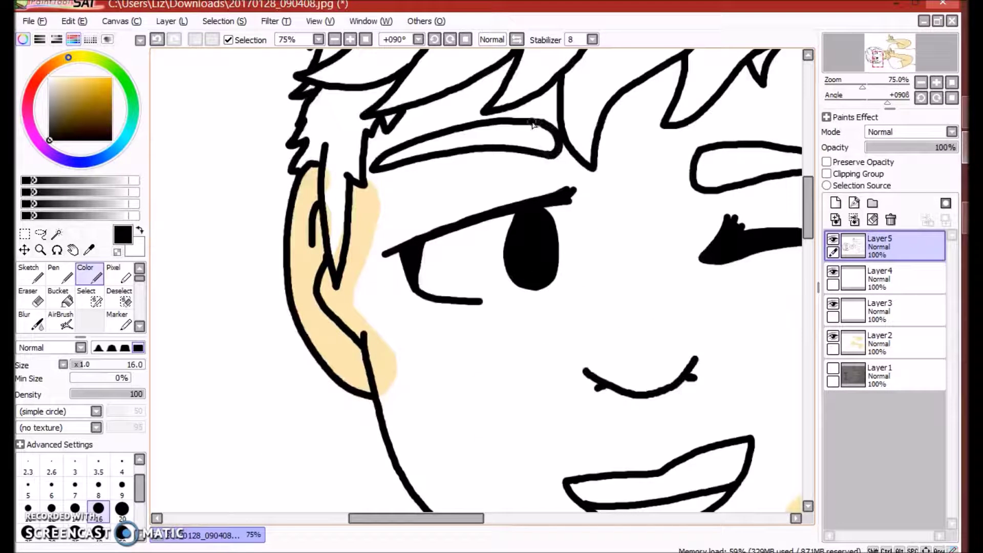
pyautogui.keyDown('alt'); pyautogui.click(359, 195); pyautogui.keyUp('alt')
pyautogui.hotkey('ctrl', 's')
pyautogui.press('Escape')
# - Paint the upper face around the open eye with the pale yellow skin tone on Layer2
pyautogui.click(901, 342)
pyautogui.moveTo(435, 102)
pyautogui.mouseDown()
pyautogui.moveTo(406, 193)
pyautogui.moveTo(574, 247)
pyautogui.moveTo(465, 231)
pyautogui.moveTo(652, 372)
pyautogui.mouseUp()
pyautogui.scroll(-2, 509, 263)
pyautogui.scroll(4, 405, 66)
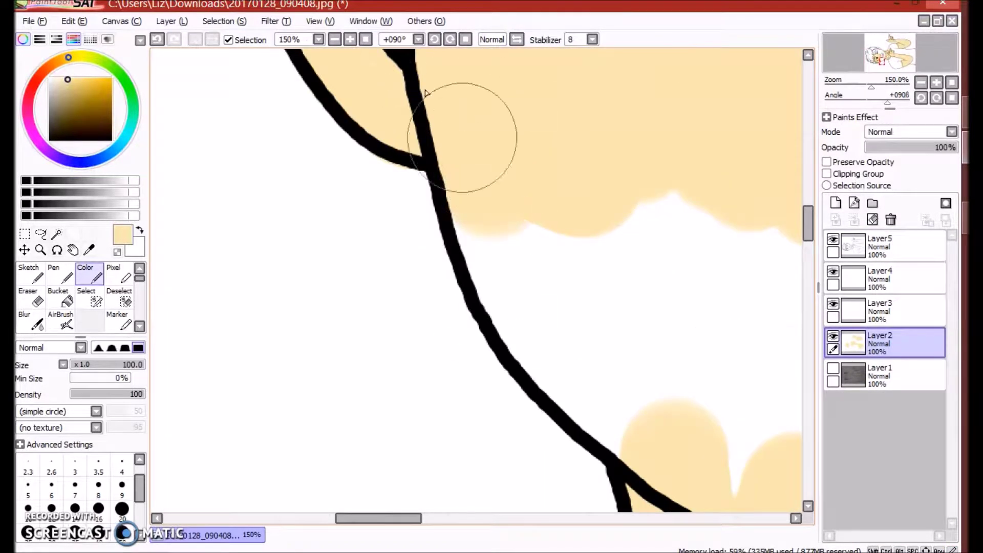
# - Clean the skin tone spill along the ear and jaw outlines, alternating between eraser and brush
pyautogui.press('e')
pyautogui.scroll(-6, 526, 412)
pyautogui.press('e')
pyautogui.scroll(5, 440, 209)
pyautogui.press('e')
pyautogui.press('e')
pyautogui.scroll(-5, 597, 263)
pyautogui.scroll(2, 725, 388)
pyautogui.scroll(2, 653, 275)
# - Fill the remaining gaps in the face with the pale yellow skin tone, covering the cheeks, mouth area and chin
pyautogui.moveTo(614, 138)
pyautogui.mouseDown()
pyautogui.moveTo(628, 303)
pyautogui.moveTo(562, 150)
pyautogui.moveTo(423, 318)
pyautogui.moveTo(343, 92)
pyautogui.mouseUp()
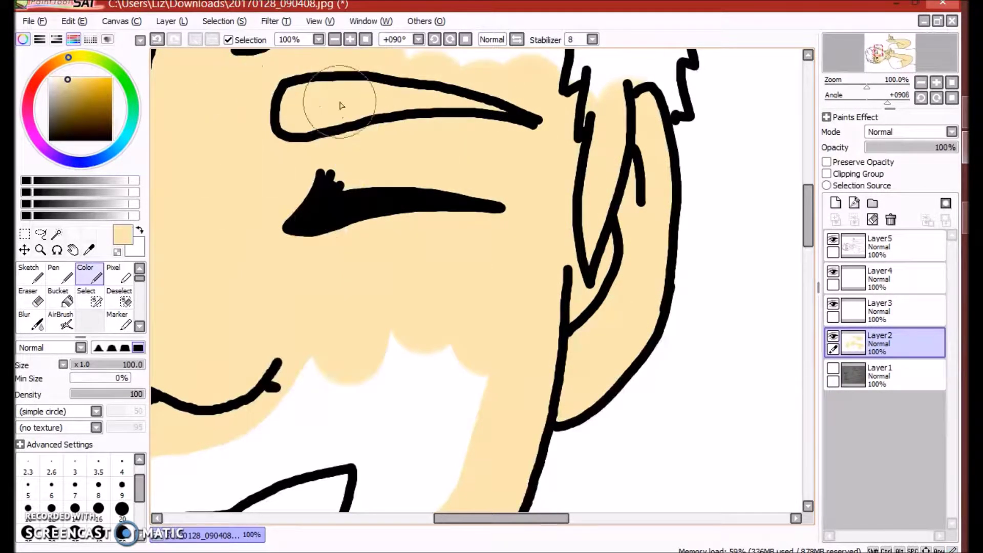
pyautogui.scroll(-4, 468, 85)
pyautogui.scroll(3, 383, 292)
pyautogui.moveTo(588, 128)
pyautogui.mouseDown()
pyautogui.moveTo(527, 303)
pyautogui.moveTo(345, 226)
pyautogui.moveTo(461, 261)
pyautogui.mouseUp()
# - Paint the teeth inside the smiling mouth white on Layer4 with a size 52 brush
pyautogui.click(880, 276)
pyautogui.press('x')
pyautogui.click(111, 365)
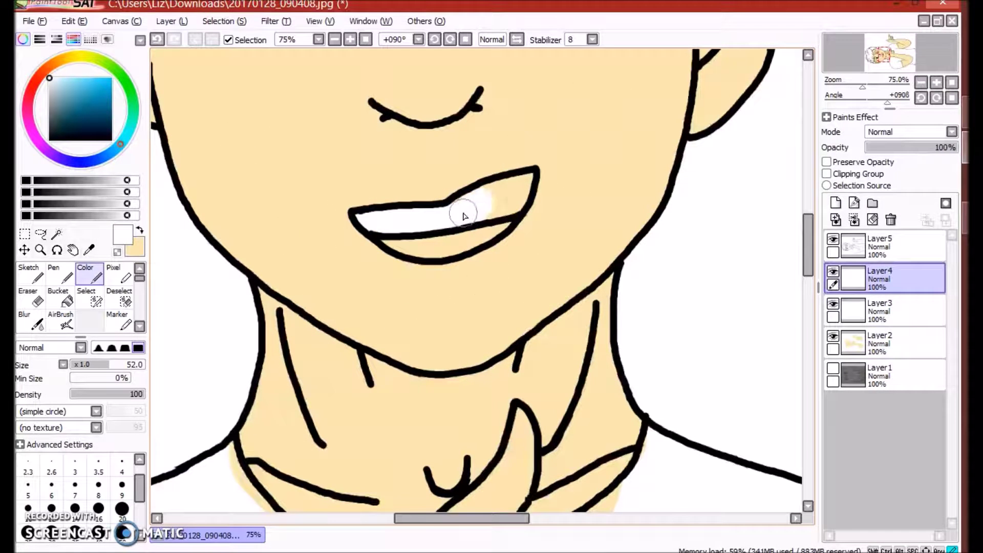
pyautogui.moveTo(385, 233); pyautogui.dragTo(461, 253)
pyautogui.scroll(-3, 455, 312)
# - Paint the white of the open eye around the black pupil
pyautogui.scroll(3, 493, 201)
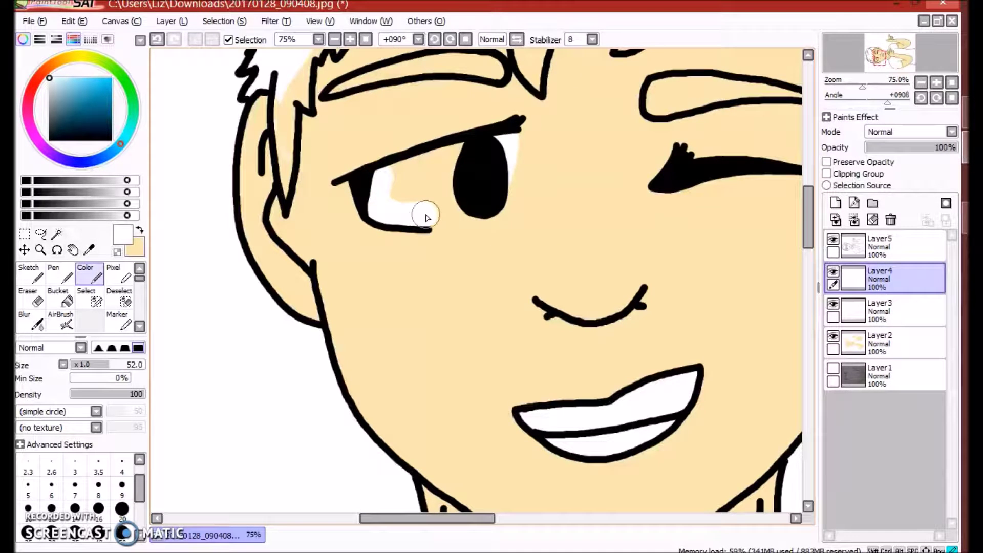
pyautogui.moveTo(515, 171); pyautogui.dragTo(458, 163)
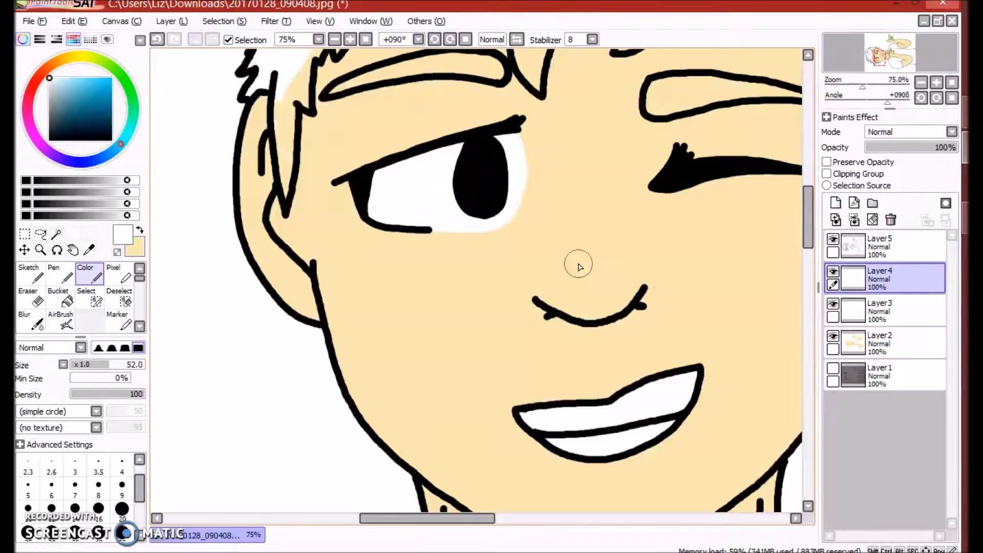
pyautogui.scroll(-3, 545, 259)
# - Airbrush light pink blush onto both cheeks on Layer4 at size 65
pyautogui.click(35, 83)
pyautogui.click(77, 78)
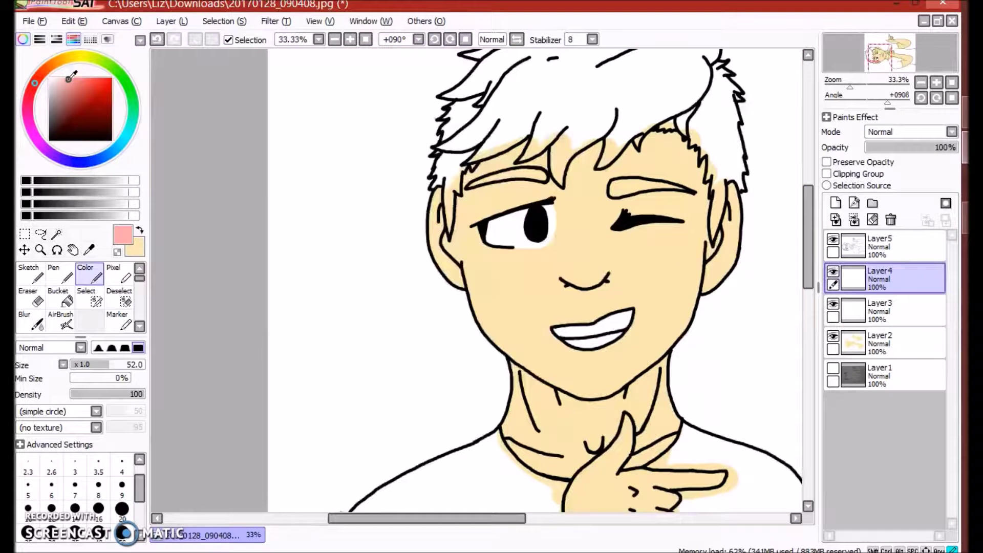
pyautogui.scroll(3, 491, 266)
pyautogui.click(60, 319)
pyautogui.moveTo(512, 266)
pyautogui.mouseDown()
pyautogui.moveTo(527, 290)
pyautogui.moveTo(507, 276)
pyautogui.mouseUp()
pyautogui.scroll(-3, 507, 277)
pyautogui.scroll(2, 487, 256)
pyautogui.moveTo(563, 230); pyautogui.dragTo(463, 264)
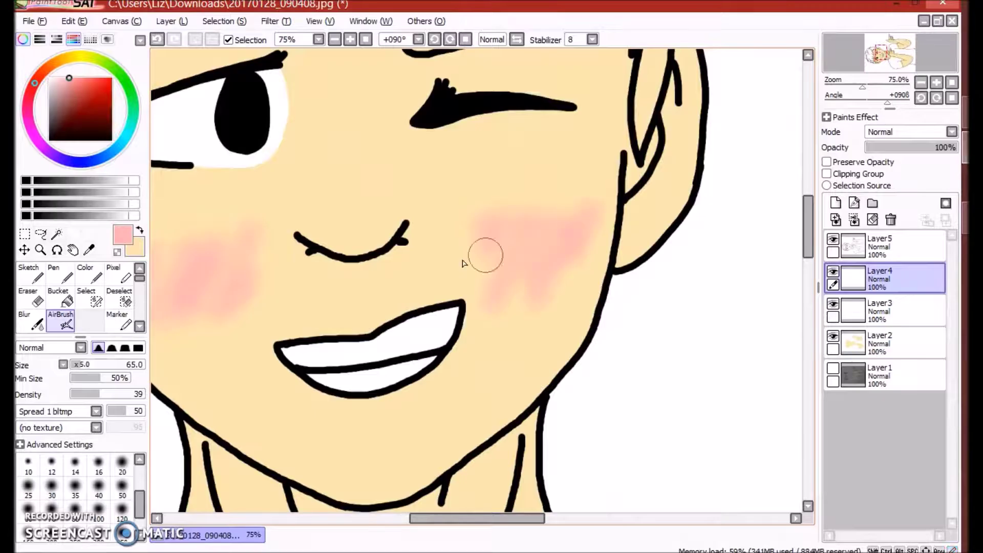
# - Airbrush a red tint on the tip of the first elbow and soften it with the Blur tool
pyautogui.scroll(-6, 352, 220)
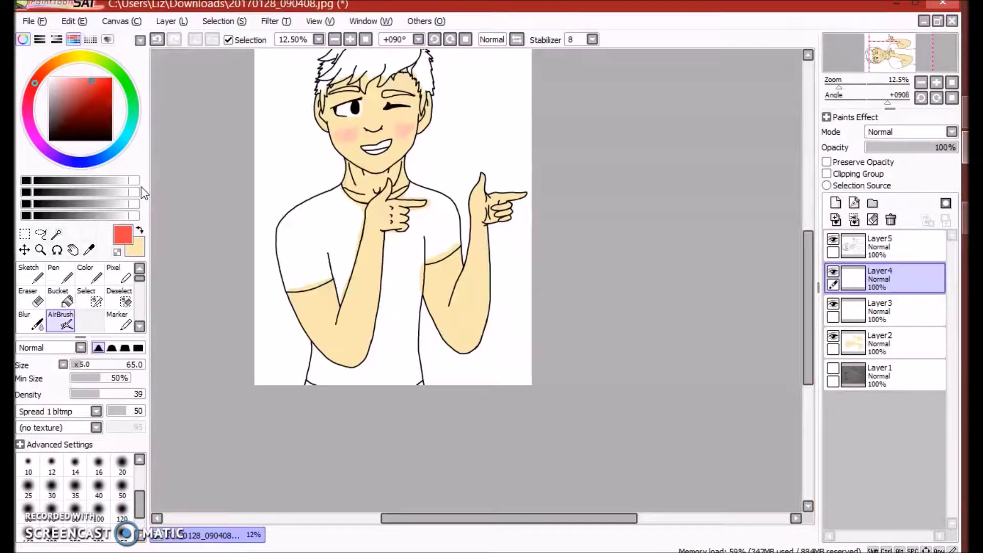
pyautogui.scroll(6, 281, 310)
pyautogui.moveTo(297, 338)
pyautogui.mouseDown()
pyautogui.moveTo(323, 345)
pyautogui.moveTo(450, 336)
pyautogui.mouseUp()
pyautogui.hotkey('ctrl', 'z')
pyautogui.moveTo(358, 378); pyautogui.dragTo(445, 369)
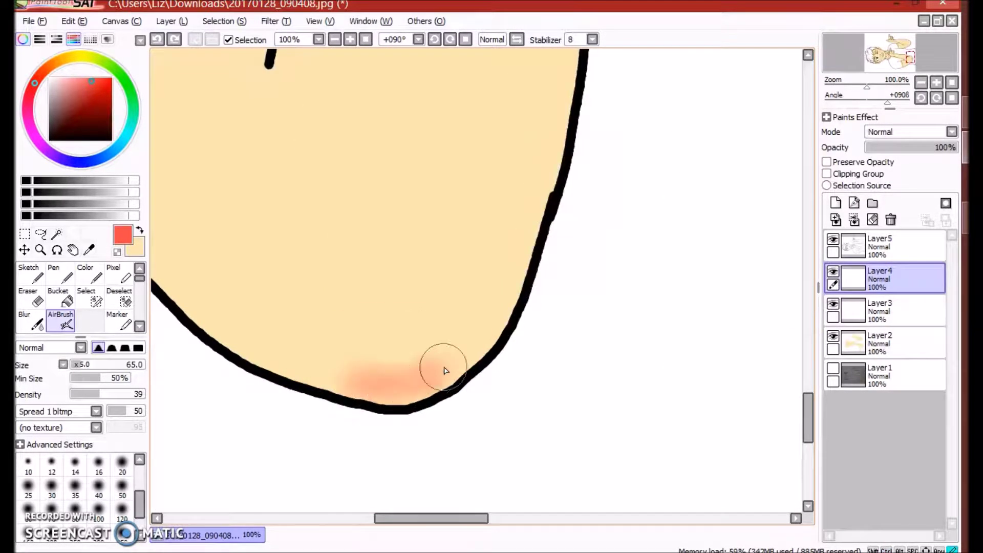
pyautogui.click(37, 322)
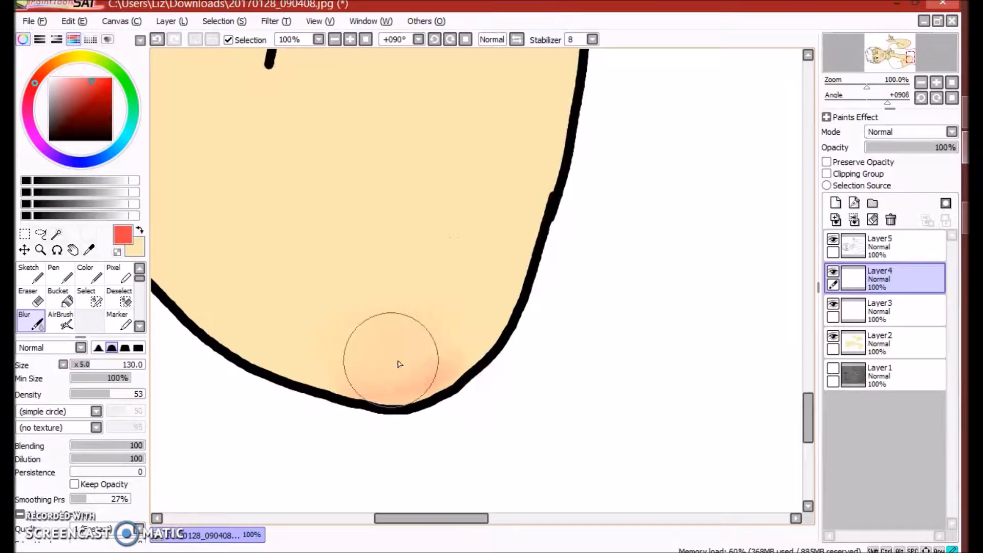
# - Airbrush the same red tint on the second elbow and blur it into the skin
pyautogui.scroll(-3, 399, 364)
pyautogui.click(60, 320)
pyautogui.scroll(3, 587, 193)
pyautogui.moveTo(588, 193)
pyautogui.mouseDown()
pyautogui.moveTo(737, 195)
pyautogui.moveTo(588, 159)
pyautogui.mouseUp()
pyautogui.click(34, 322)
pyautogui.scroll(-4, 722, 155)
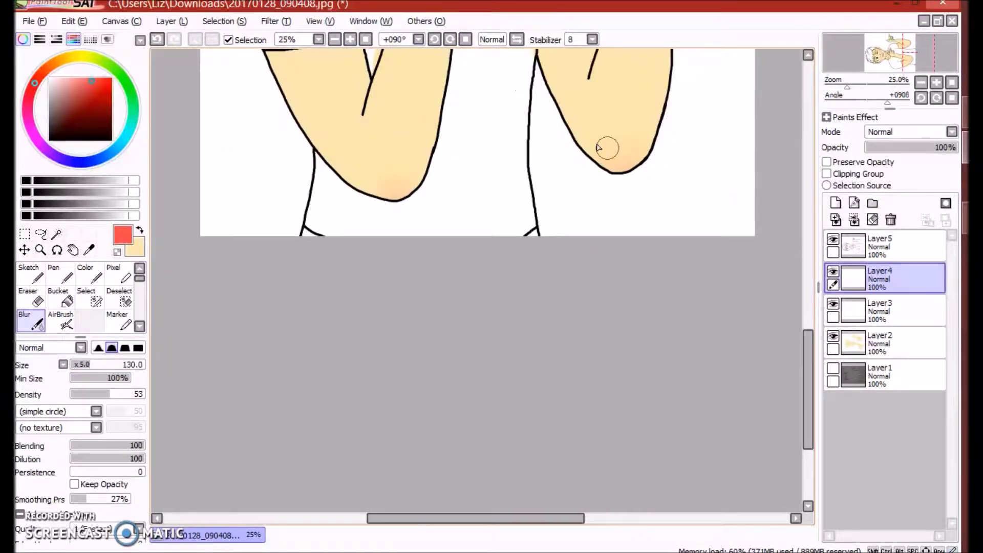
# - Airbrush a soft highlight on the nose, first in pale pink and over it in white
pyautogui.scroll(-1, 366, 190)
pyautogui.scroll(2, 366, 190)
pyautogui.click(58, 79)
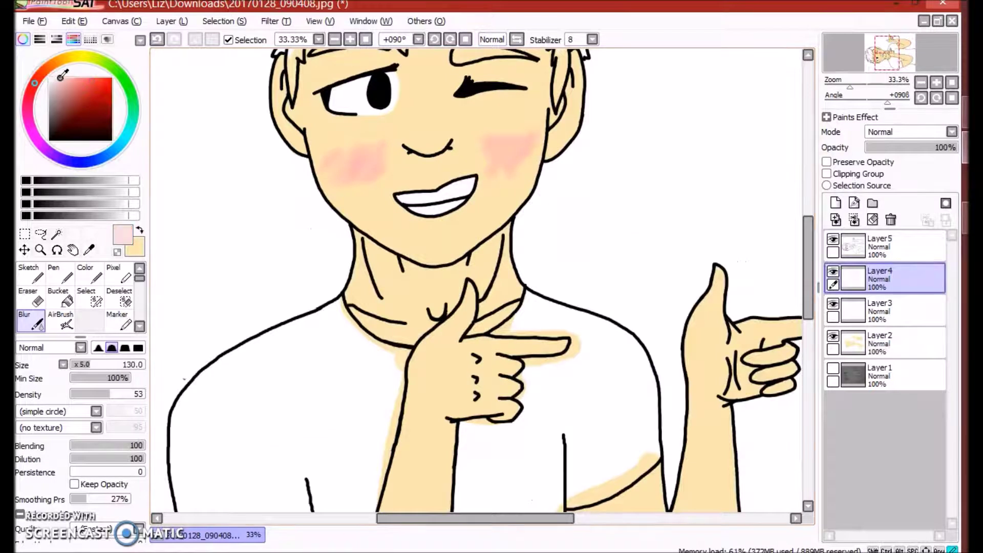
pyautogui.scroll(3, 285, 276)
pyautogui.press('v')
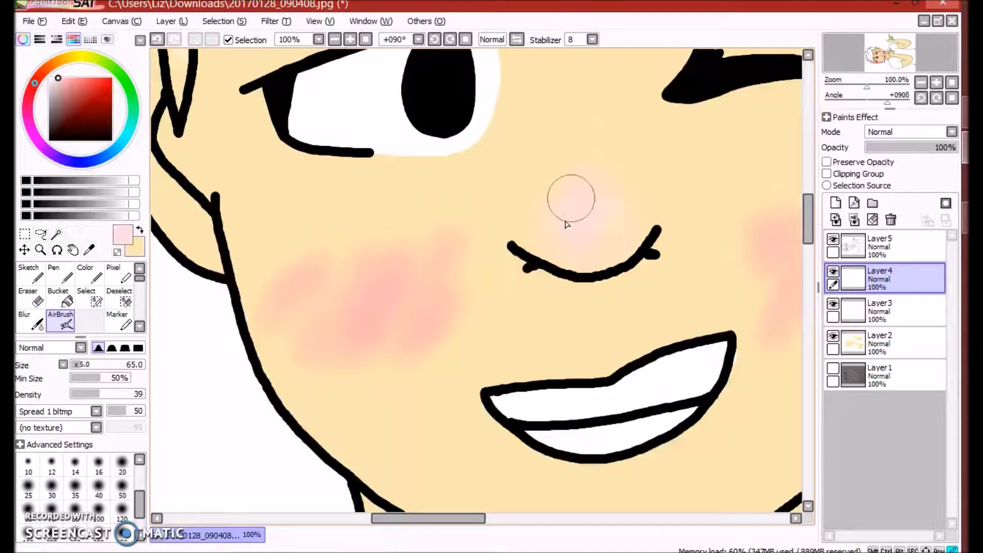
pyautogui.click(50, 77)
pyautogui.moveTo(588, 235)
pyautogui.mouseDown()
pyautogui.moveTo(582, 164)
pyautogui.moveTo(604, 225)
pyautogui.mouseUp()
pyautogui.scroll(-1, 604, 226)
# - Airbrush soft white highlights on the ears and the chin
pyautogui.scroll(-1, 471, 193)
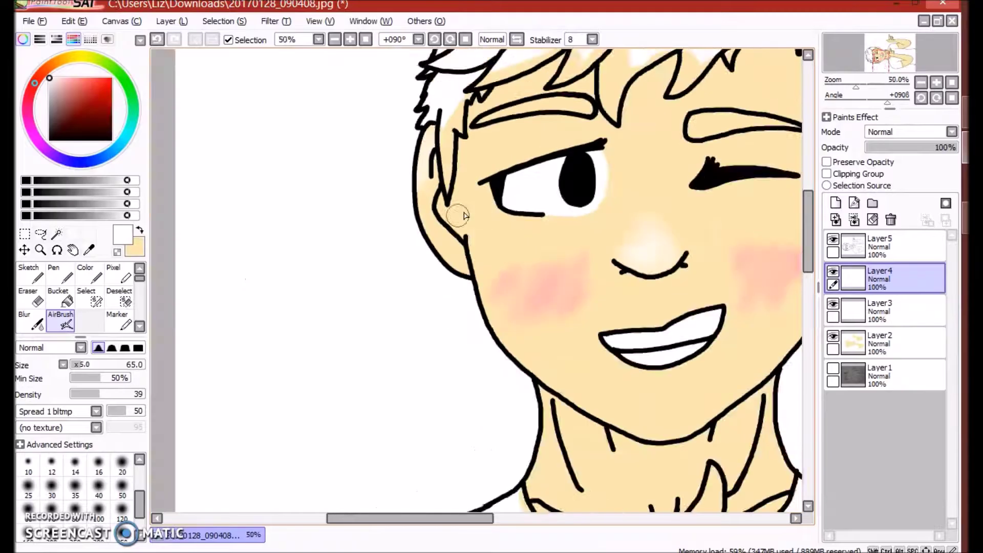
pyautogui.scroll(1, 471, 193)
pyautogui.moveTo(409, 230); pyautogui.dragTo(450, 276)
pyautogui.scroll(-1, 423, 464)
pyautogui.scroll(1, 563, 307)
pyautogui.scroll(-2, 461, 307)
pyautogui.scroll(2, 336, 391)
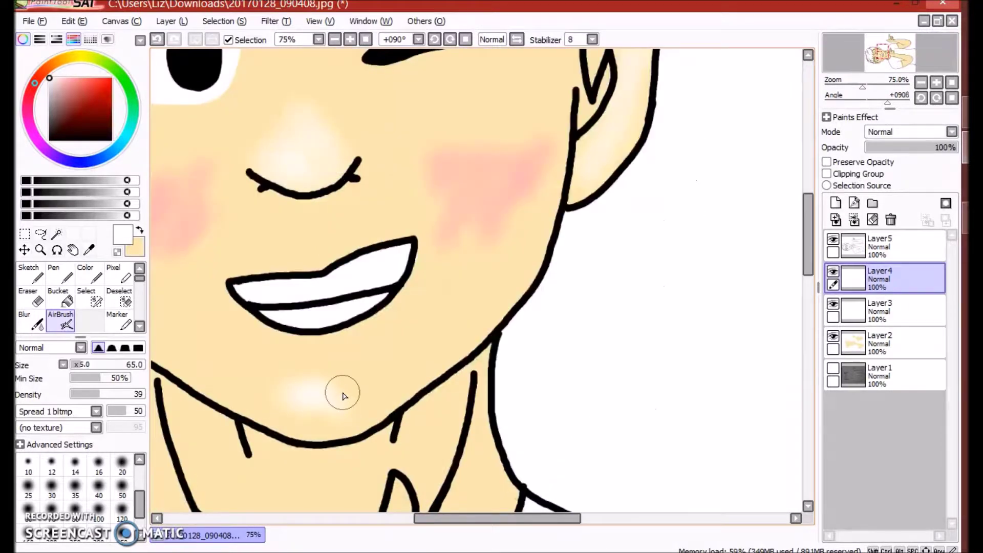
# - Airbrush soft white highlights on the neck and the first hand's knuckles
pyautogui.scroll(2, 288, 310)
pyautogui.scroll(-3, 706, 285)
pyautogui.scroll(3, 686, 388)
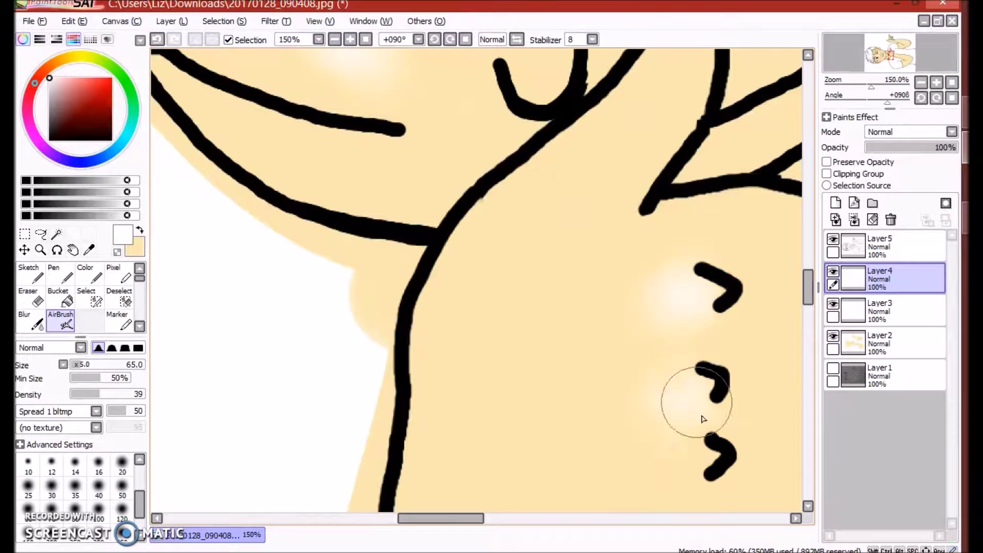
pyautogui.scroll(-1, 686, 388)
pyautogui.scroll(-2, 702, 402)
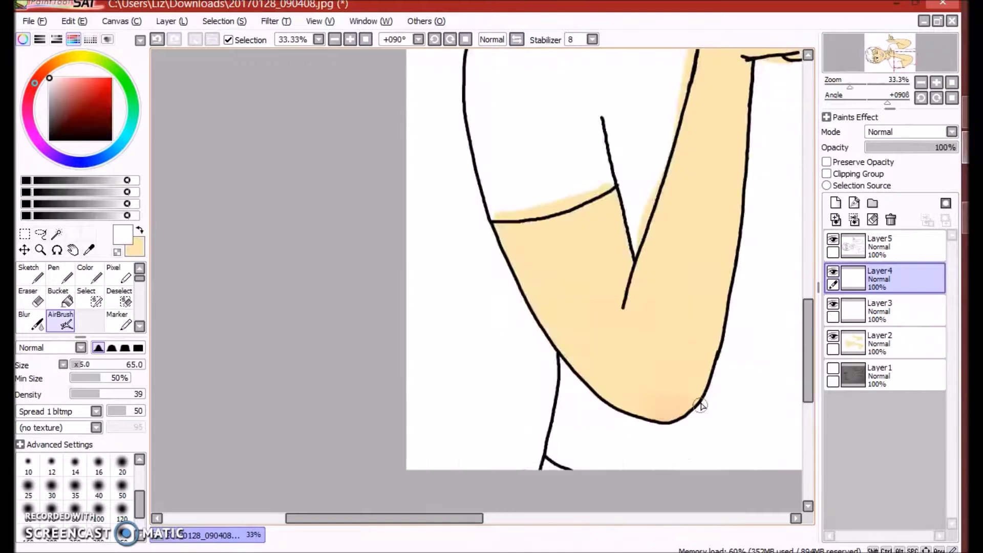
# - Airbrush a white highlight on the second hand's palm and blur it into the skin tone
pyautogui.scroll(-1, 435, 461)
pyautogui.scroll(4, 465, 243)
pyautogui.moveTo(458, 323); pyautogui.dragTo(465, 244)
pyautogui.press('b')
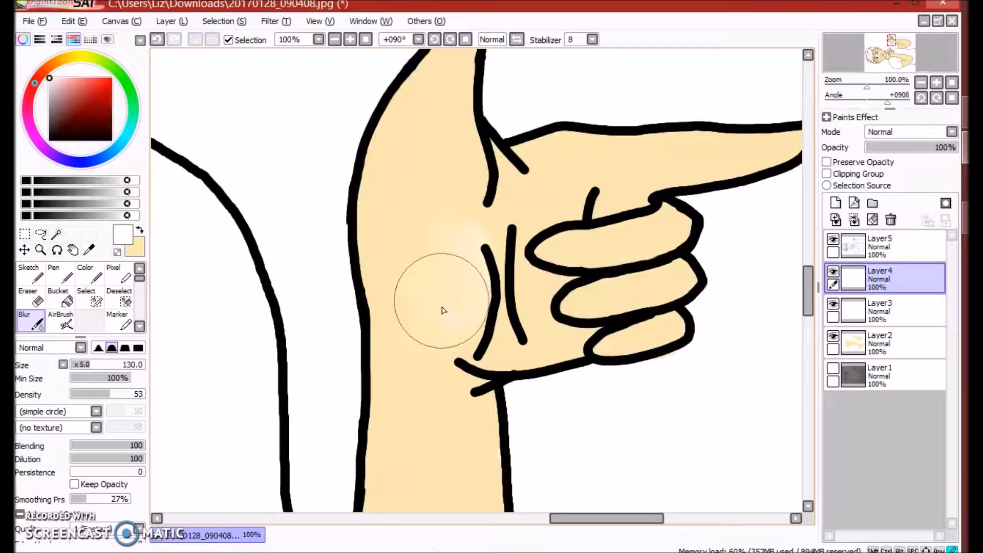
# - Blur the white highlights along both collarbones with the Blur tool at size 50 and density 39
pyautogui.scroll(-3, 439, 279)
pyautogui.scroll(3, 342, 414)
pyautogui.moveTo(90, 390); pyautogui.dragTo(80, 392)
pyautogui.scroll(2, 445, 147)
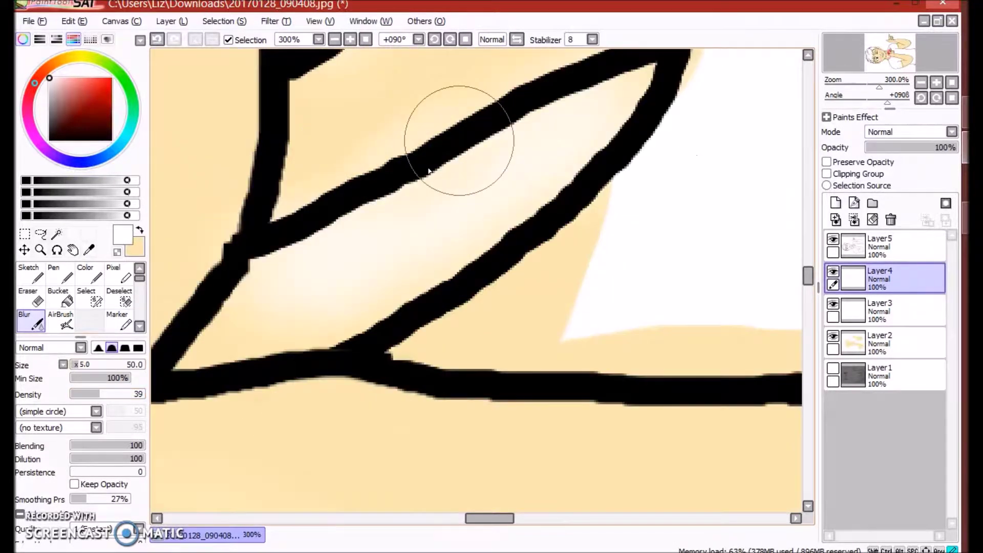
pyautogui.scroll(-4, 444, 234)
pyautogui.scroll(4, 523, 222)
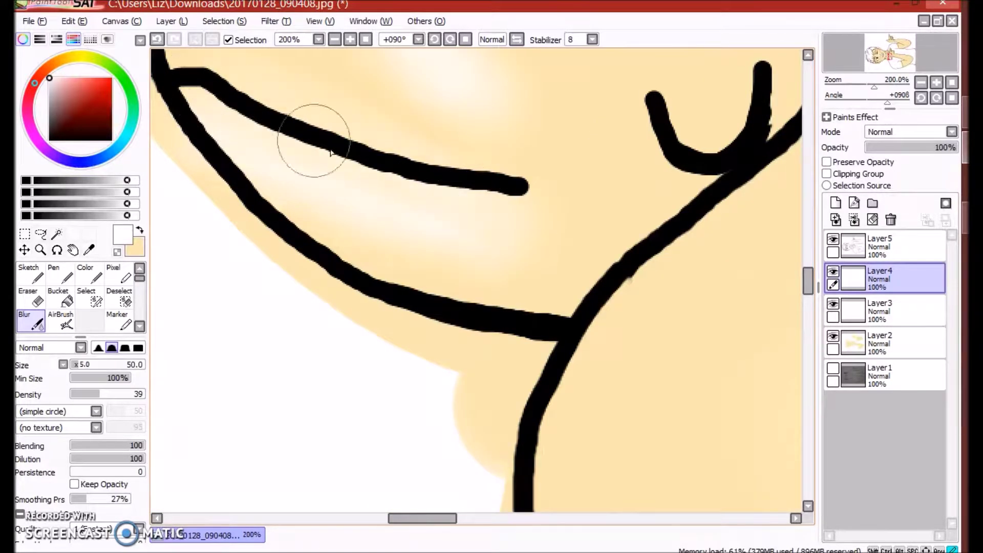
# - Blur the white highlight beside the neck line into the surrounding skin tone
pyautogui.scroll(-2, 382, 145)
pyautogui.scroll(2, 504, 239)
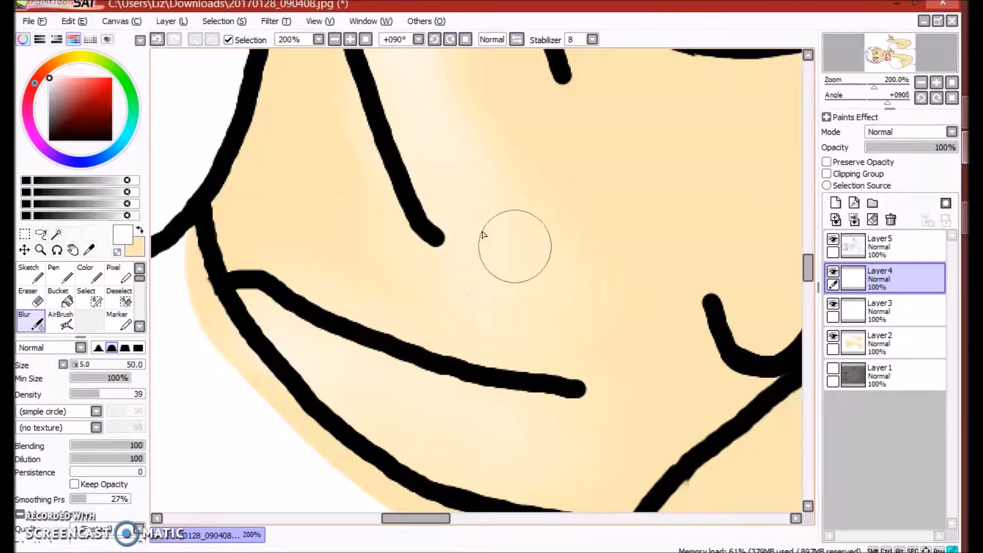
pyautogui.scroll(-1, 407, 132)
pyautogui.scroll(-3, 495, 192)
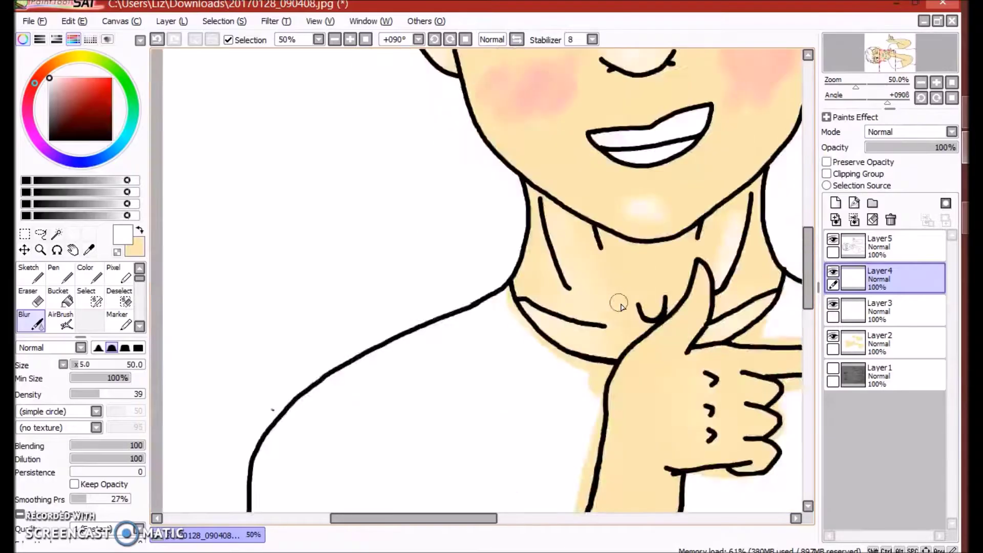
# - Blur the white highlights on the neck, chin and nose into the skin tone with the Blur tool at size 50 and density 46
pyautogui.scroll(4, 621, 301)
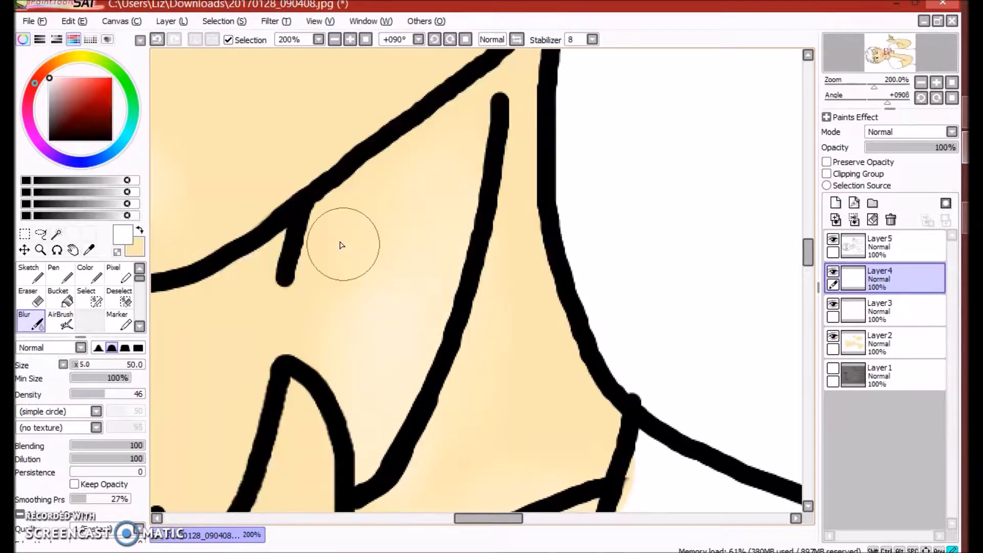
pyautogui.scroll(-2, 342, 244)
pyautogui.scroll(2, 492, 459)
pyautogui.scroll(-3, 618, 323)
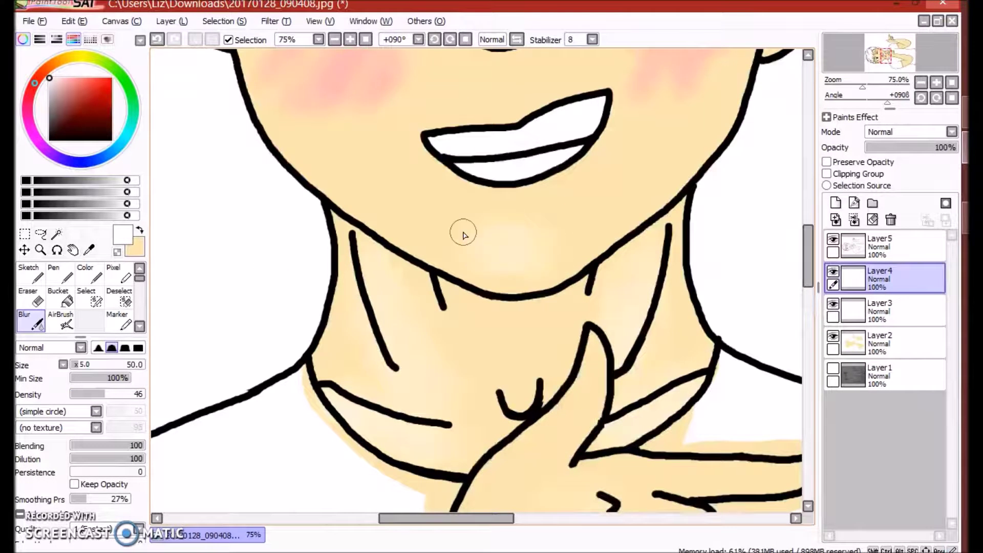
pyautogui.scroll(2, 415, 404)
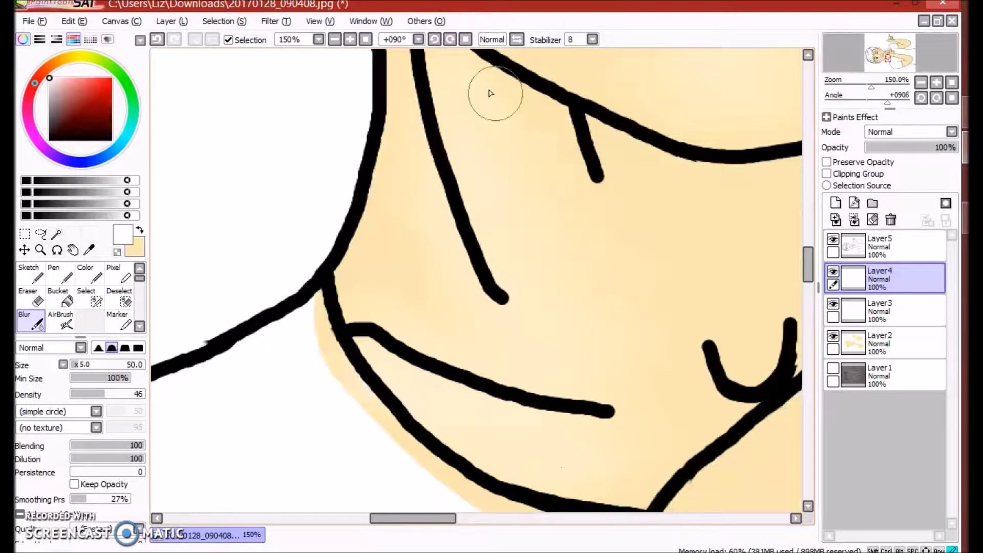
pyautogui.scroll(2, 449, 338)
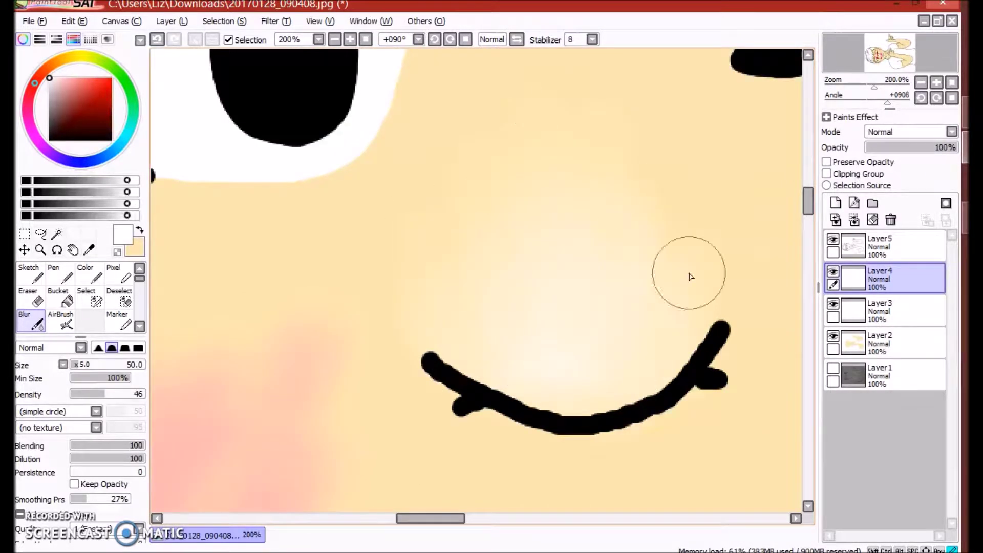
pyautogui.scroll(-1, 602, 216)
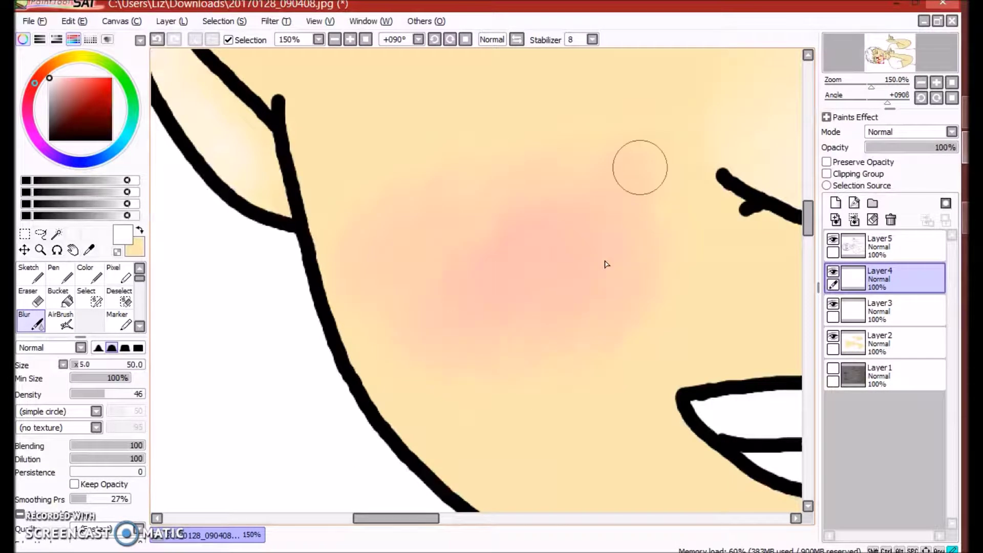
pyautogui.scroll(-2, 178, 123)
# - Airbrush stronger salmon-pink blush on both cheeks at size 100 and soften it with the Blur tool at size 85
pyautogui.click(62, 325)
pyautogui.moveTo(505, 262); pyautogui.dragTo(517, 233)
pyautogui.hscroll(5, 553, 285)
pyautogui.click(31, 323)
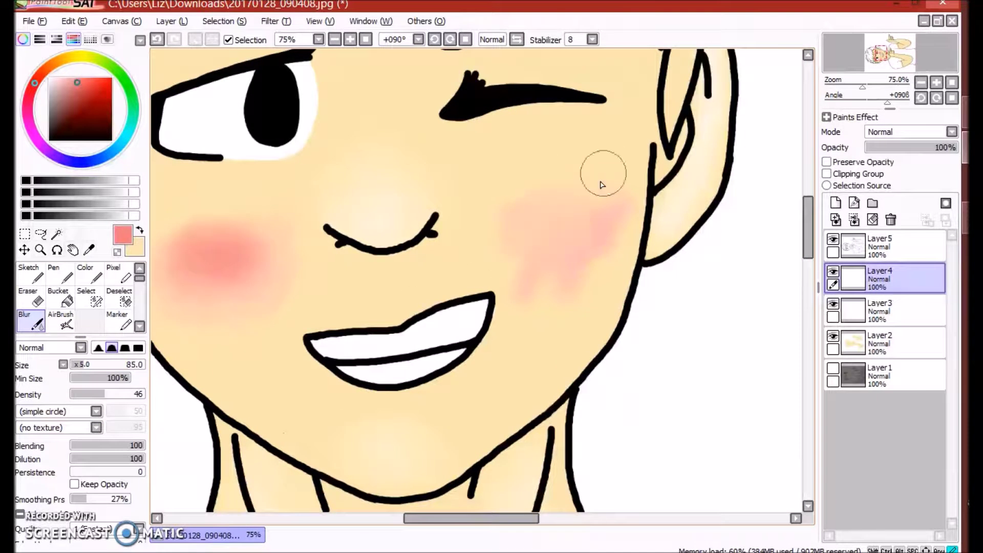
pyautogui.click(55, 329)
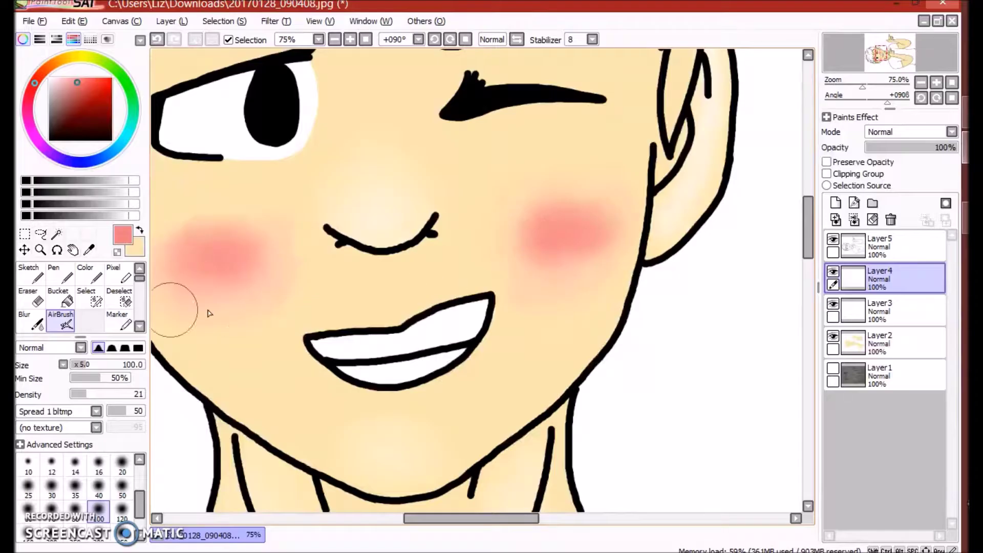
pyautogui.click(30, 322)
pyautogui.moveTo(197, 228); pyautogui.dragTo(220, 261)
pyautogui.moveTo(555, 209)
pyautogui.mouseDown()
pyautogui.moveTo(559, 237)
pyautogui.moveTo(631, 212)
pyautogui.mouseUp()
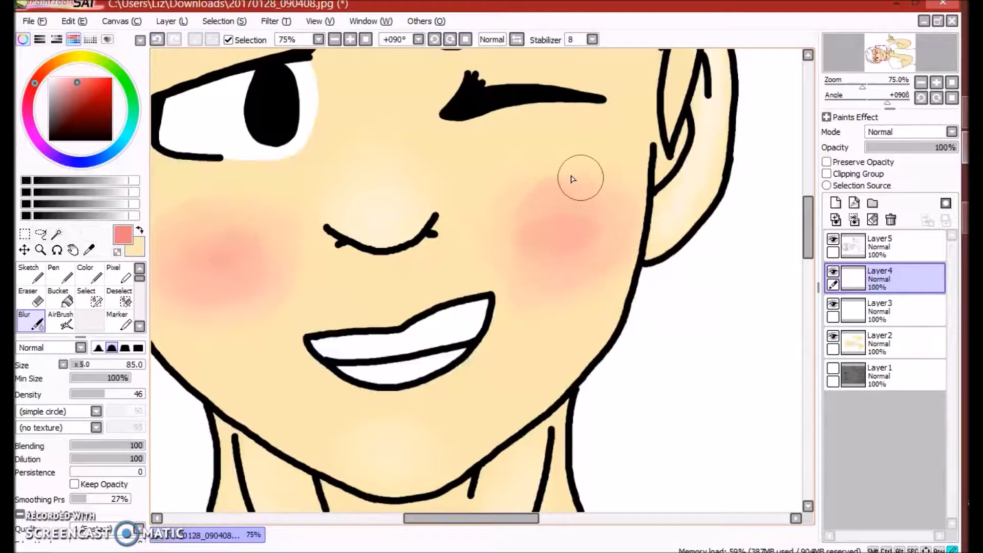
# - Airbrush salmon-pink blush on the nose bridge between the eyes and blur its edges into the skin
pyautogui.click(61, 322)
pyautogui.moveTo(366, 92)
pyautogui.mouseDown()
pyautogui.moveTo(355, 182)
pyautogui.moveTo(390, 76)
pyautogui.moveTo(350, 152)
pyautogui.moveTo(428, 75)
pyautogui.mouseUp()
pyautogui.click(31, 322)
pyautogui.scroll(3, 725, 394)
pyautogui.scroll(-2, 614, 307)
# - Try shading the ear folds and earlobe in tan on Layer4 with the Color brush at size 32
pyautogui.press('x')
pyautogui.press('c')
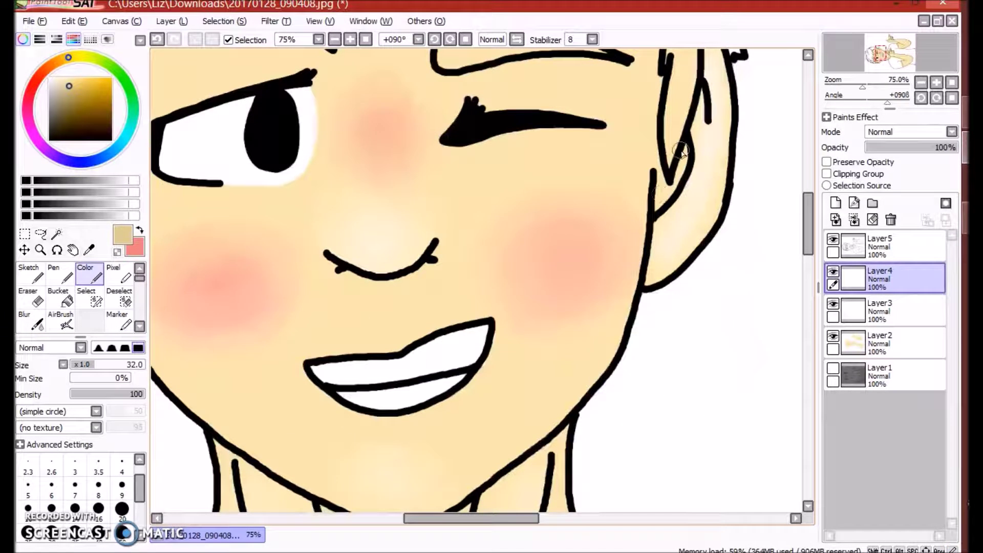
pyautogui.moveTo(701, 104); pyautogui.dragTo(702, 148)
pyautogui.scroll(3, 806, 216)
pyautogui.scroll(-5, 807, 216)
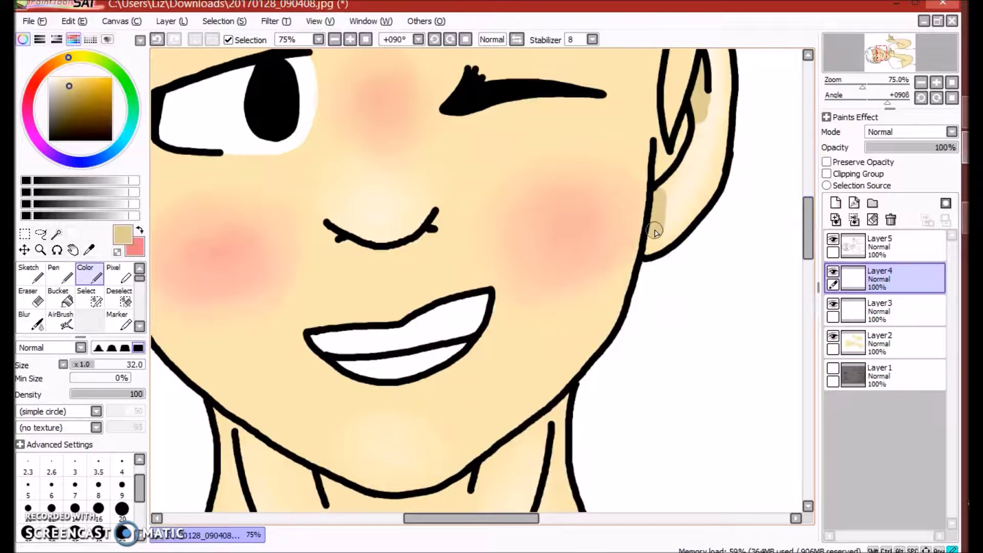
pyautogui.moveTo(660, 210); pyautogui.dragTo(652, 254)
pyautogui.scroll(3, 709, 92)
pyautogui.hotkey('ctrl', 'z')
pyautogui.hotkey('ctrl', 'z')
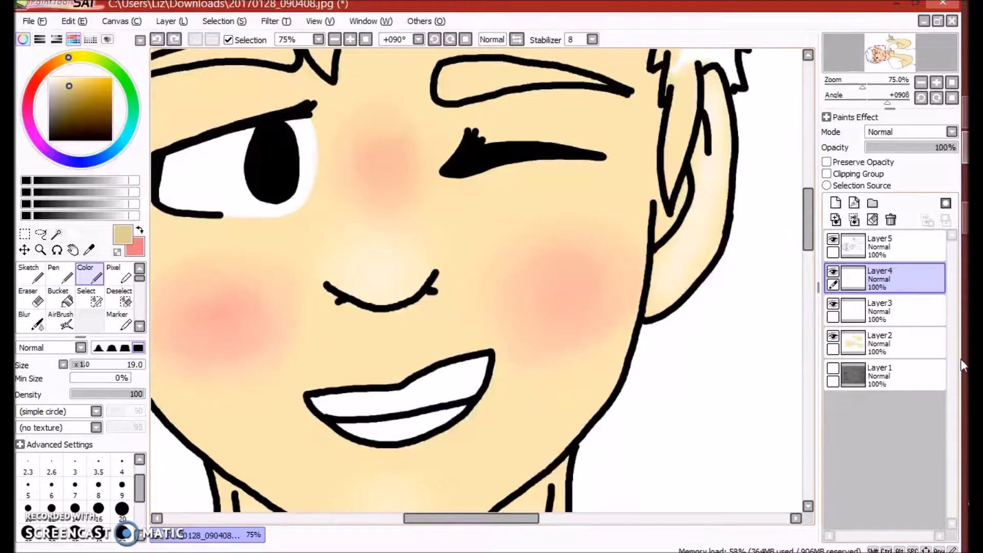
# - Add a new layer directly above the Layer3 layer and name it shade
pyautogui.click(880, 310)
pyautogui.click(836, 202)
pyautogui.doubleClick(881, 339)
pyautogui.write('sk')
pyautogui.press('BackSpace')
pyautogui.write('hade')
pyautogui.press('Return')
# - Rename Layer3 as clothes/hair, Layer2 as skin and Layer4 as details
pyautogui.doubleClick(895, 345)
pyautogui.write('/hair')
pyautogui.press('Return')
pyautogui.doubleClick(883, 373)
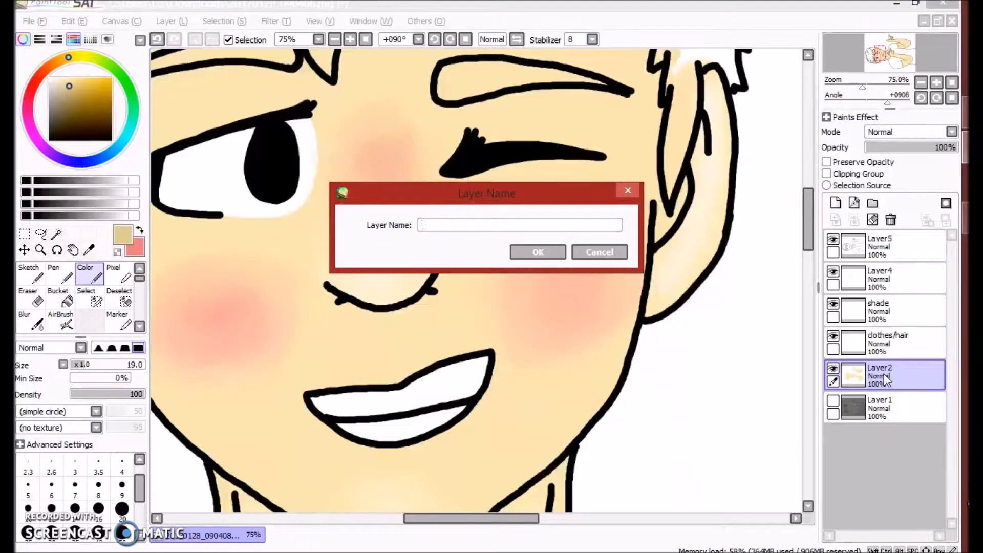
pyautogui.write('skin')
pyautogui.press('Return')
pyautogui.doubleClick(880, 276)
pyautogui.write('details')
pyautogui.press('Return')
# - Paint tan shading in the ear's folds and lobe on the shade layer at brush size 19 and erase the excess
pyautogui.click(897, 303)
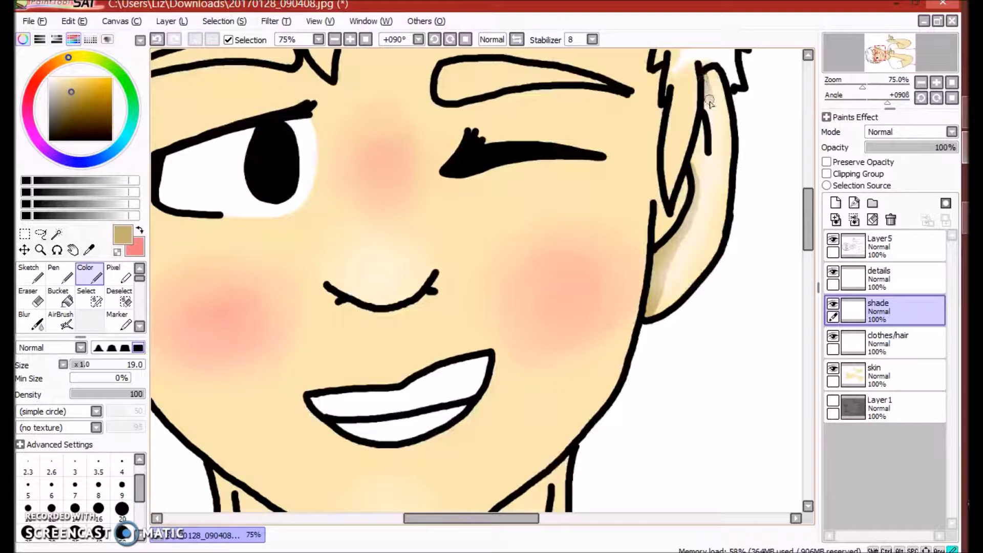
pyautogui.press('e')
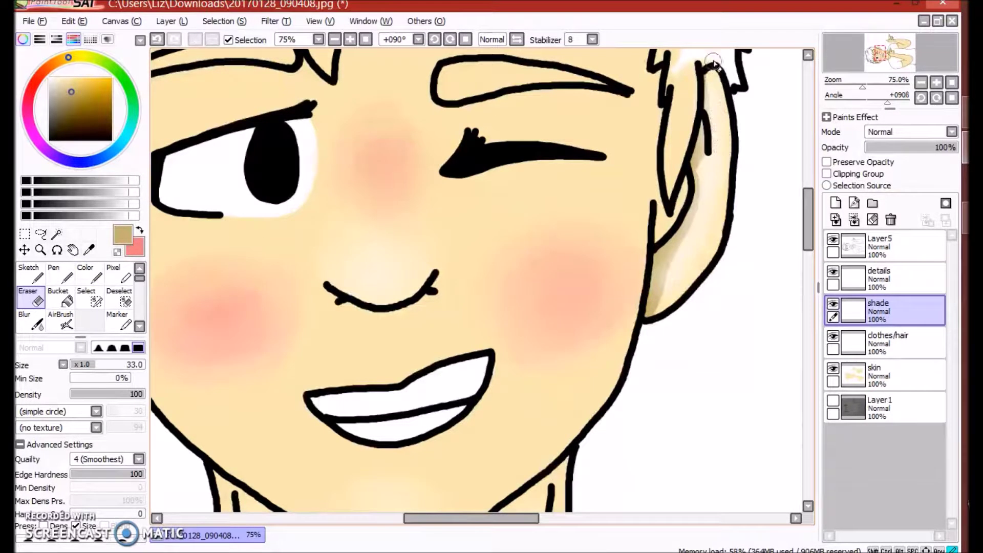
pyautogui.press('e')
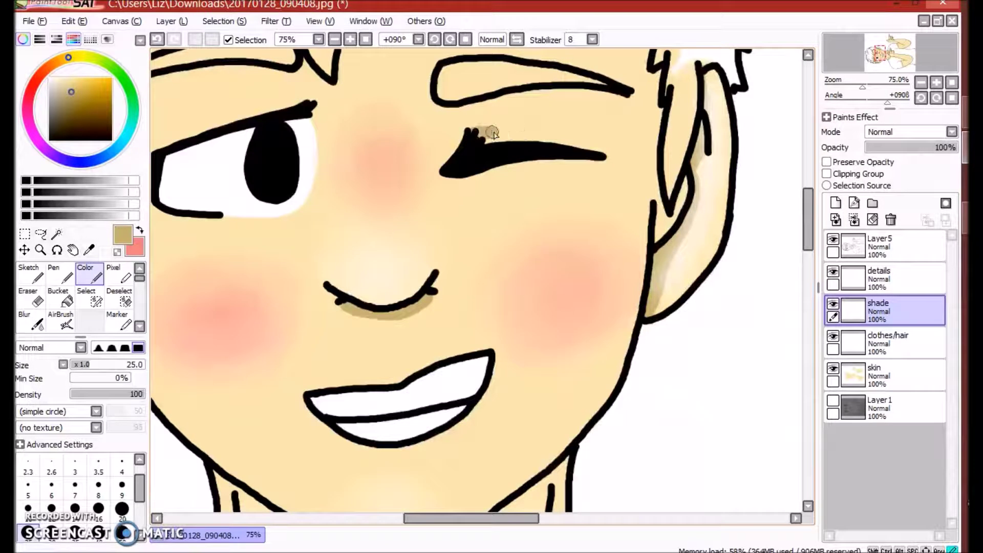
# - Paint tan shadows above the winking eye, around the open eye and under the nose with the Color brush at size 25
pyautogui.moveTo(493, 132); pyautogui.dragTo(600, 155)
pyautogui.moveTo(475, 520); pyautogui.dragTo(441, 520)
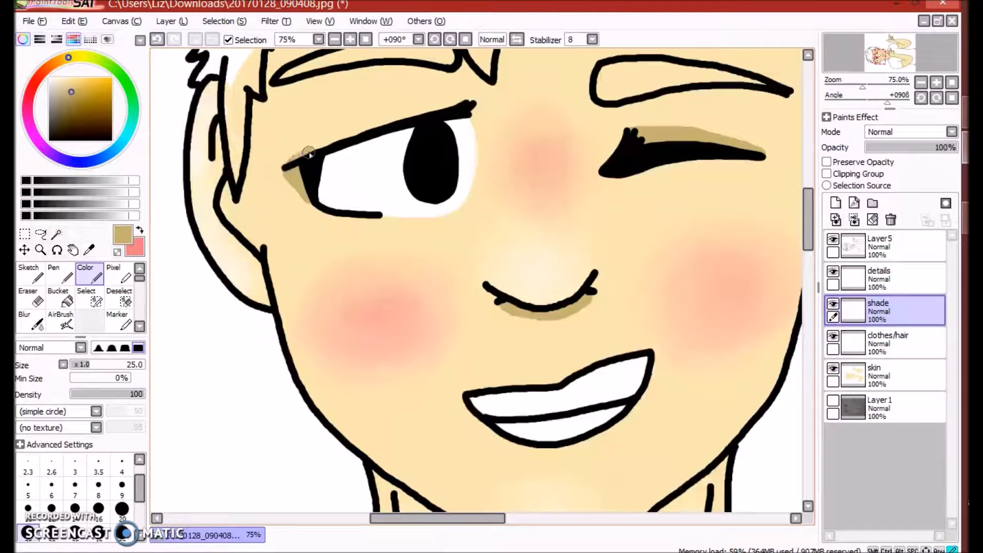
pyautogui.moveTo(309, 154); pyautogui.dragTo(398, 121)
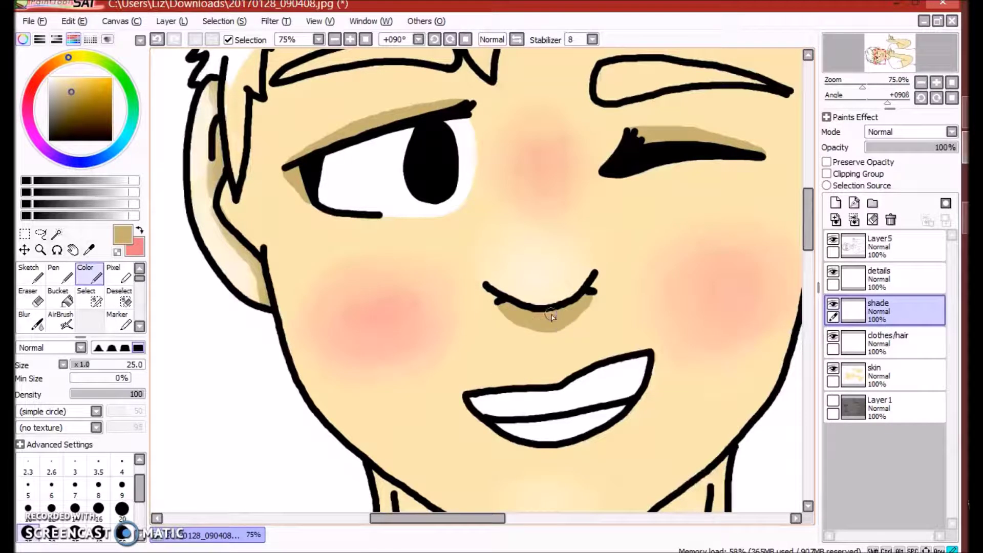
# - Paint tan shading below the mouth and on the throat beneath the chin
pyautogui.scroll(-2, 573, 333)
pyautogui.moveTo(602, 385); pyautogui.dragTo(512, 386)
pyautogui.scroll(-4, 801, 266)
pyautogui.moveTo(504, 265); pyautogui.dragTo(483, 243)
pyautogui.moveTo(620, 281)
pyautogui.mouseDown()
pyautogui.moveTo(608, 300)
pyautogui.moveTo(614, 254)
pyautogui.mouseUp()
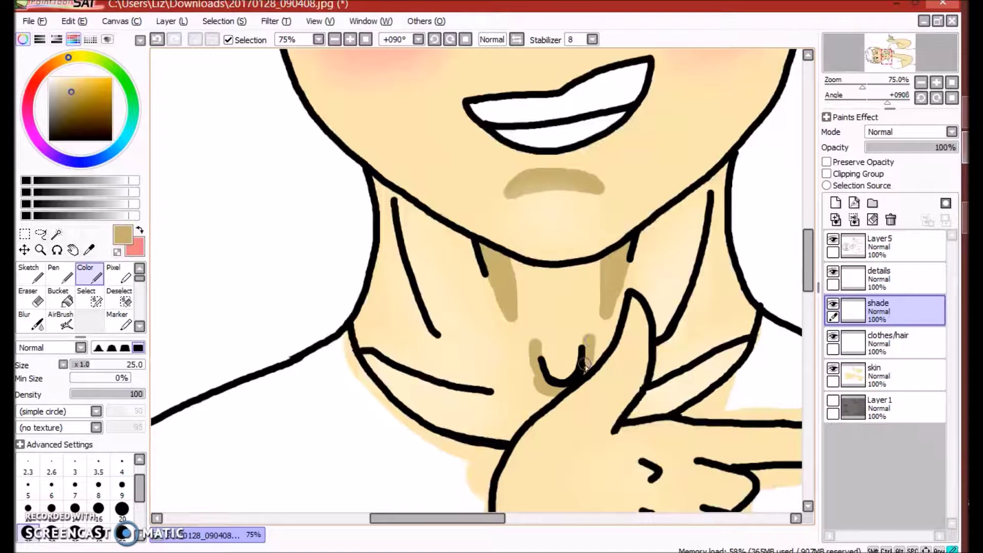
# - Shade both sides of the neck under the jawline and the hollows above both collarbones in tan
pyautogui.moveTo(394, 244); pyautogui.dragTo(388, 192)
pyautogui.moveTo(405, 226); pyautogui.dragTo(434, 230)
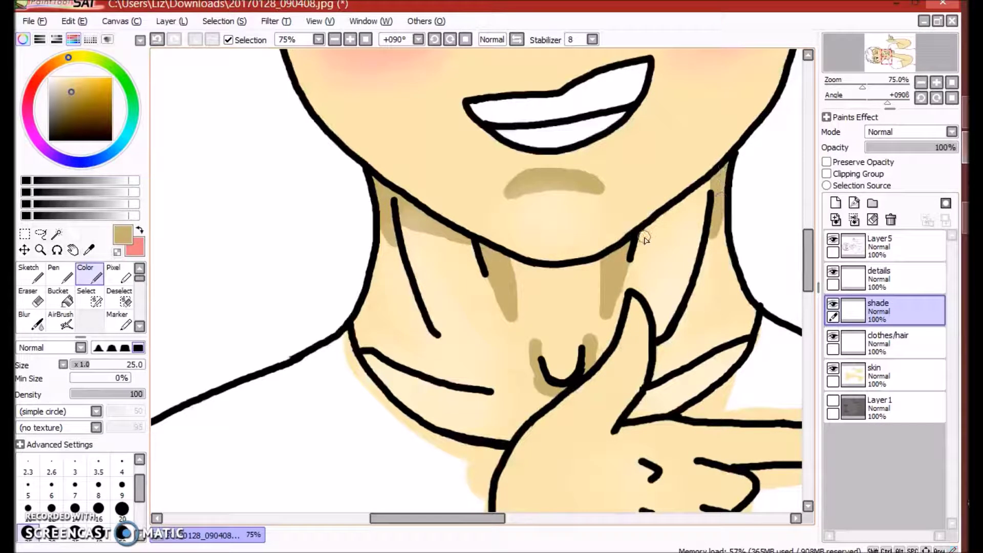
pyautogui.moveTo(647, 236); pyautogui.dragTo(674, 212)
pyautogui.moveTo(697, 306); pyautogui.dragTo(664, 361)
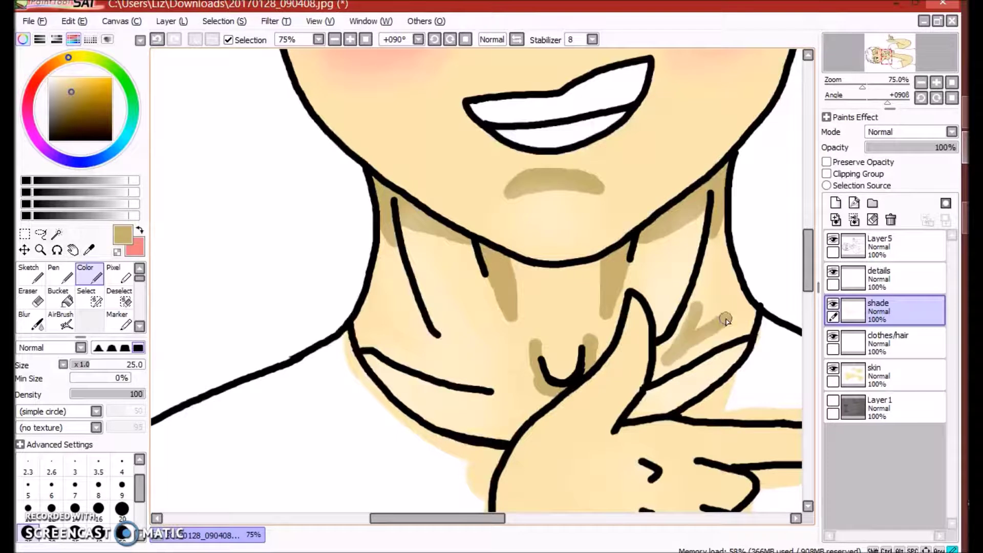
pyautogui.moveTo(387, 313); pyautogui.dragTo(417, 351)
# - Shade the thumb base, fingers, knuckles and wrist of the hand in front of the chest in tan
pyautogui.moveTo(808, 264); pyautogui.dragTo(808, 284)
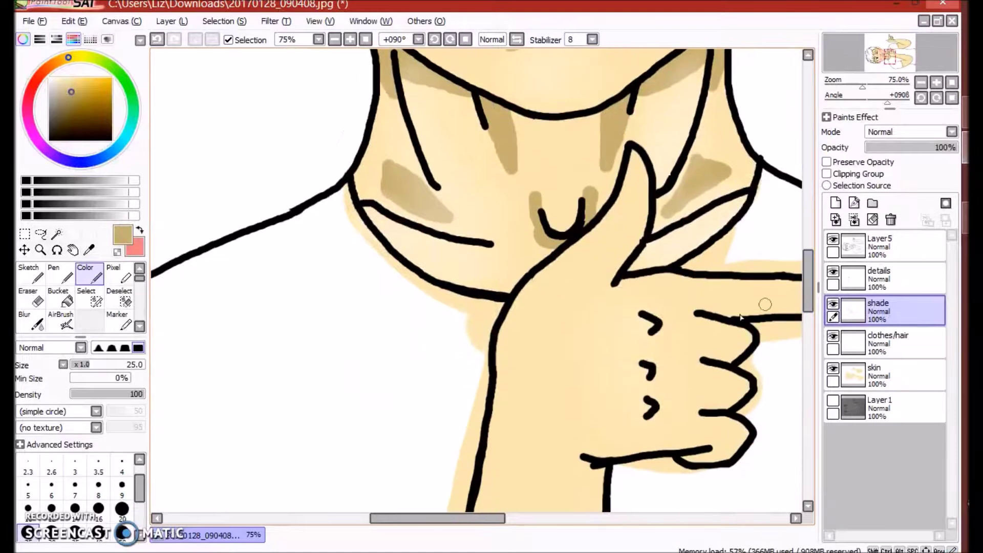
pyautogui.moveTo(605, 300); pyautogui.dragTo(665, 279)
pyautogui.moveTo(640, 240); pyautogui.dragTo(699, 280)
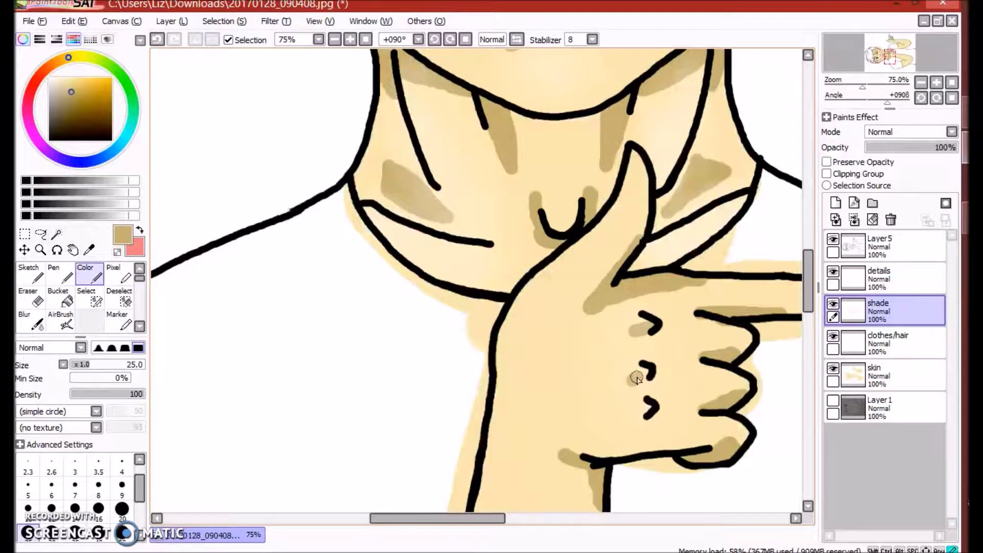
# - Shade the thumb, pointing finger, curled fingers and palm creases of the outer hand in tan
pyautogui.hscroll(10, 718, 426)
pyautogui.moveTo(531, 242)
pyautogui.mouseDown()
pyautogui.moveTo(525, 273)
pyautogui.moveTo(591, 240)
pyautogui.mouseUp()
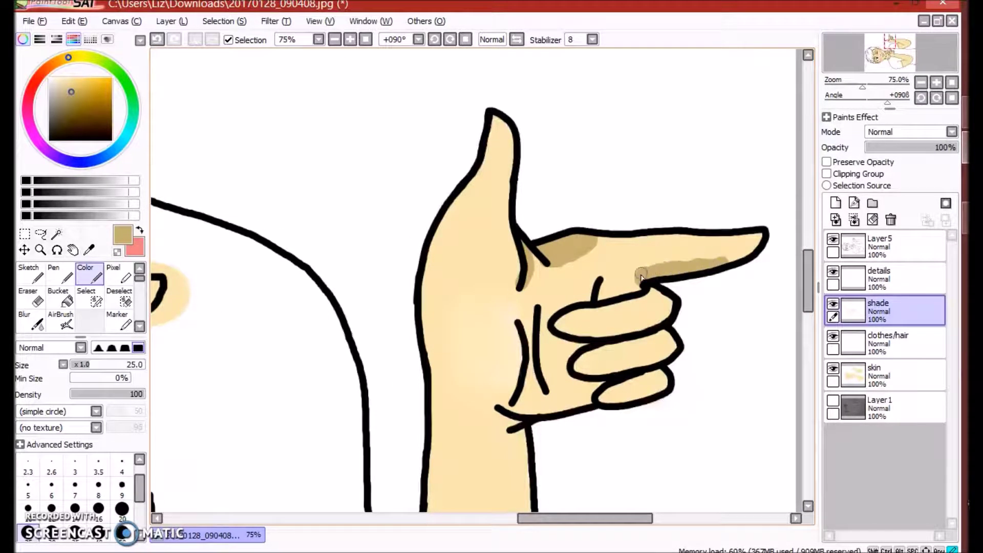
pyautogui.moveTo(569, 328); pyautogui.dragTo(665, 306)
pyautogui.moveTo(573, 364); pyautogui.dragTo(659, 354)
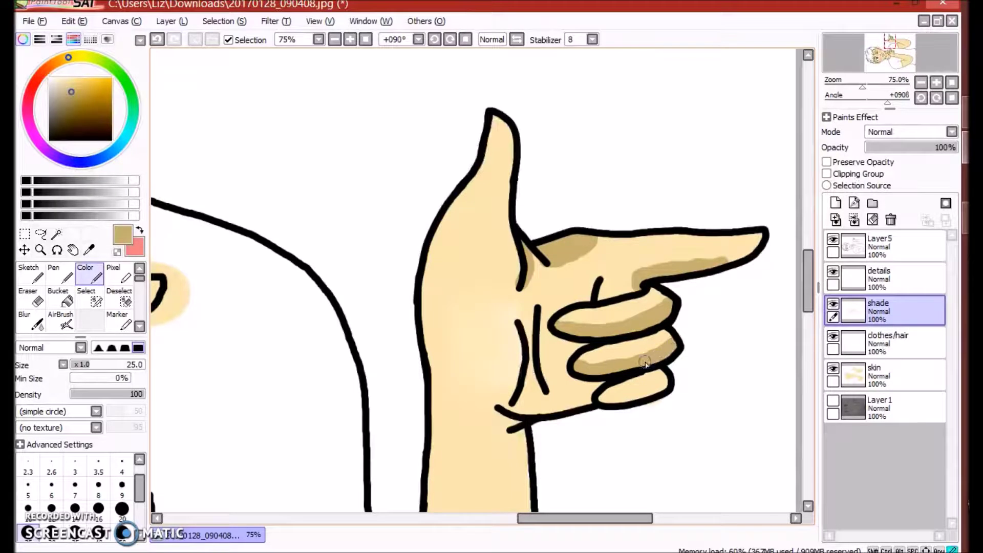
pyautogui.moveTo(598, 396); pyautogui.dragTo(656, 378)
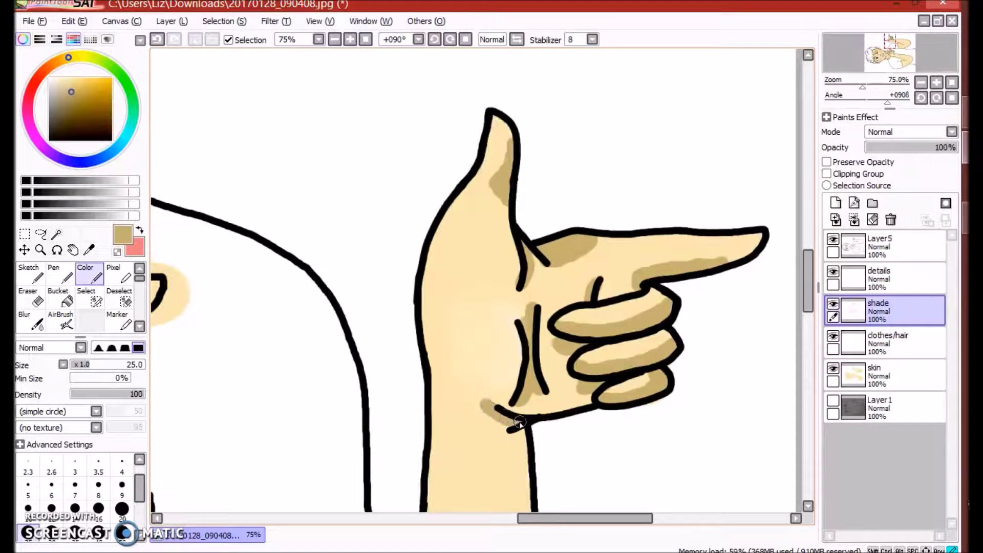
# - Try drawing a tan shadow edge along the forearm below the chest-side hand down toward the elbow
pyautogui.moveTo(583, 518); pyautogui.dragTo(426, 518)
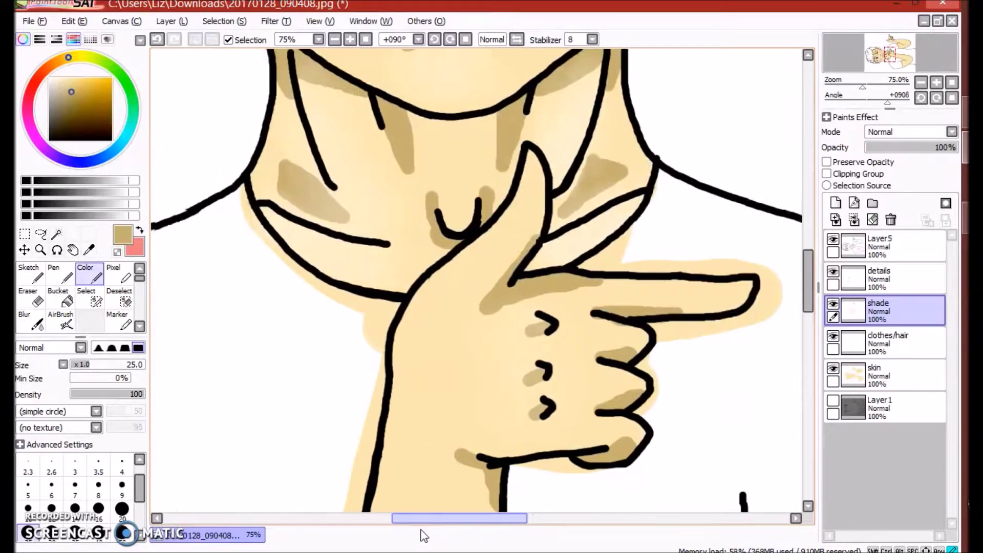
pyautogui.moveTo(808, 281); pyautogui.dragTo(808, 399)
pyautogui.moveTo(449, 492); pyautogui.dragTo(552, 476)
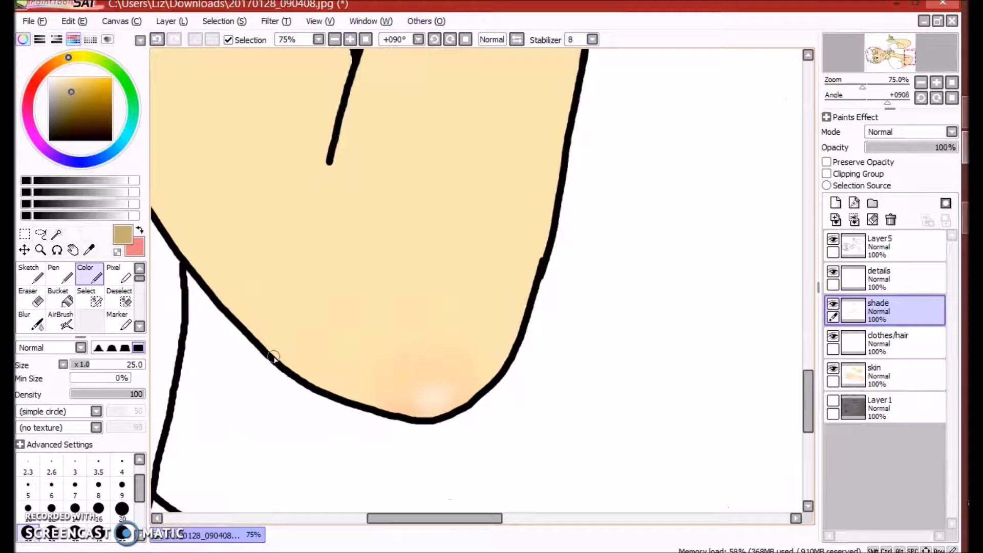
pyautogui.hotkey('ctrl', '-')
pyautogui.moveTo(804, 375); pyautogui.dragTo(805, 348)
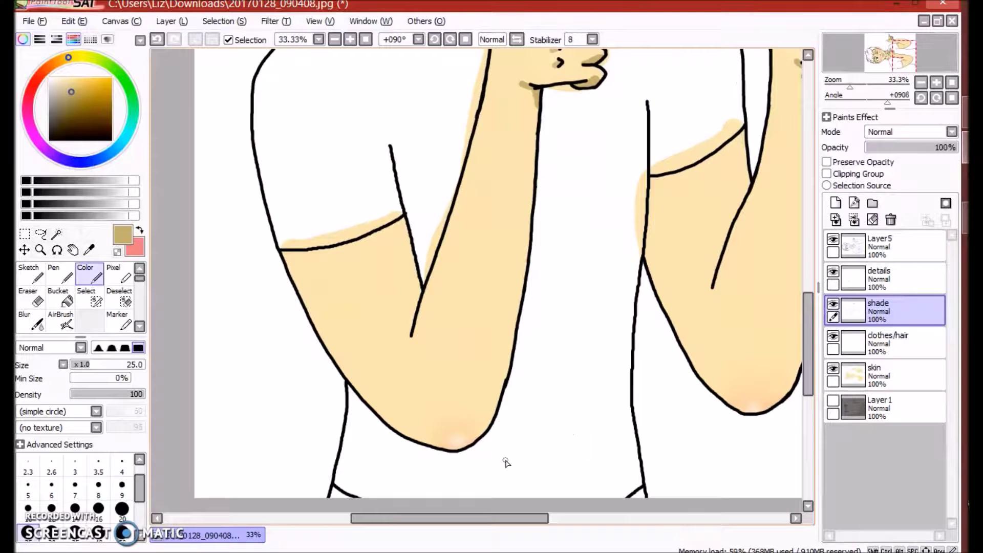
pyautogui.moveTo(396, 423)
pyautogui.mouseDown()
pyautogui.moveTo(472, 372)
pyautogui.moveTo(510, 260)
pyautogui.mouseUp()
pyautogui.hotkey('ctrl', 'z')
pyautogui.moveTo(536, 189); pyautogui.dragTo(519, 250)
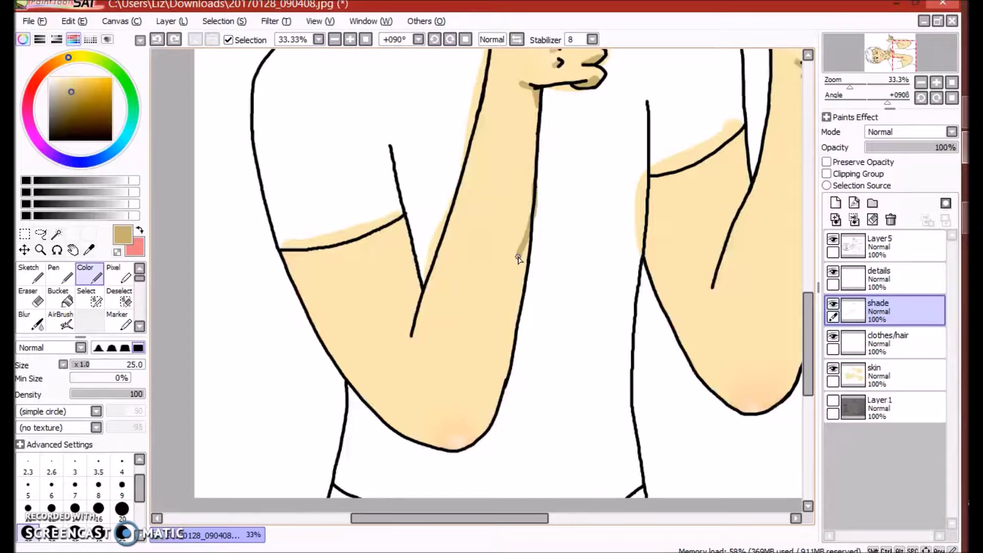
pyautogui.moveTo(532, 206); pyautogui.dragTo(473, 331)
pyautogui.hotkey('ctrl', 'z')
# - Outline a tan shadow area along the chest-side forearm's outer edge and around its elbow, erasing spill beyond the line art
pyautogui.moveTo(533, 194)
pyautogui.mouseDown()
pyautogui.moveTo(511, 275)
pyautogui.moveTo(438, 414)
pyautogui.moveTo(376, 430)
pyautogui.mouseUp()
pyautogui.scroll(-1, 439, 468)
pyautogui.scroll(5, 439, 467)
pyautogui.moveTo(172, 226)
pyautogui.mouseDown()
pyautogui.moveTo(340, 333)
pyautogui.moveTo(573, 352)
pyautogui.mouseUp()
pyautogui.moveTo(681, 220); pyautogui.dragTo(581, 340)
pyautogui.moveTo(742, 51); pyautogui.dragTo(716, 120)
pyautogui.scroll(-2, 356, 250)
pyautogui.moveTo(620, 85); pyautogui.dragTo(596, 209)
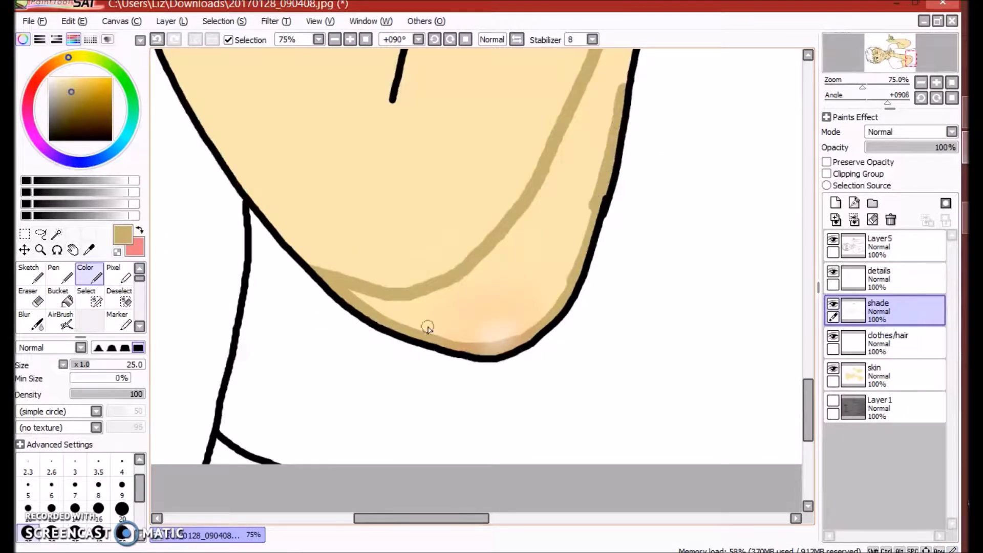
pyautogui.scroll(-2, 556, 235)
pyautogui.moveTo(654, 74); pyautogui.dragTo(623, 276)
pyautogui.scroll(4, 588, 171)
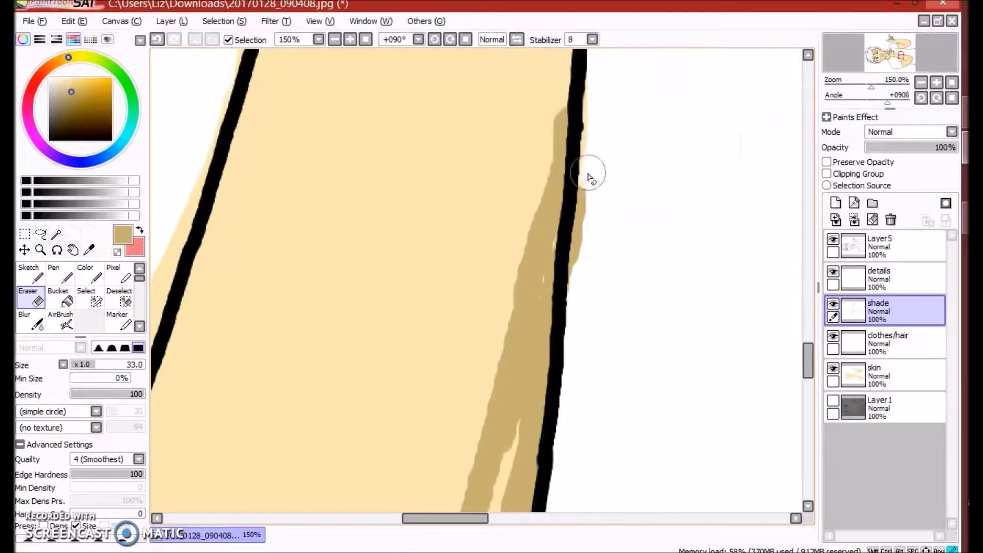
pyautogui.scroll(-3, 548, 270)
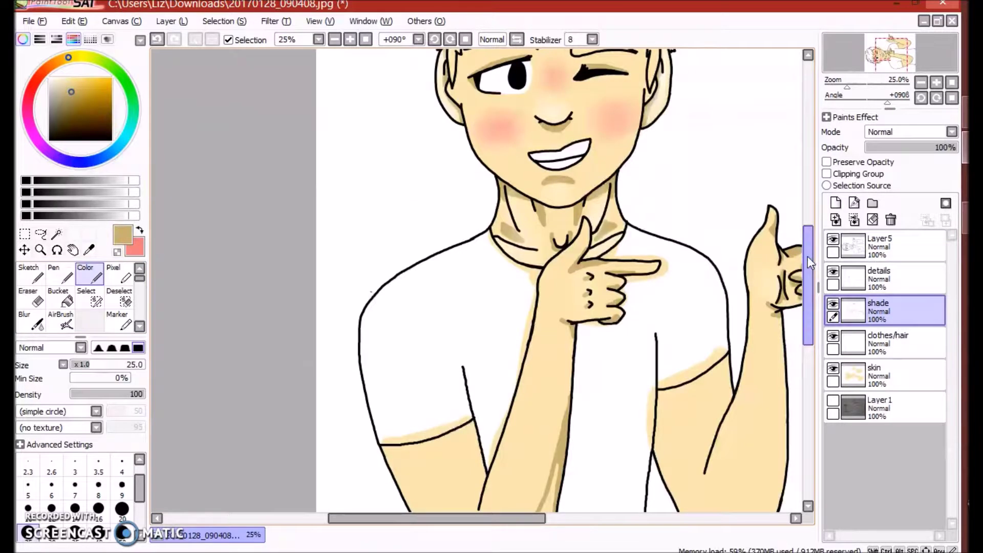
# - Fill the outlined shadow on the chest-side forearm and elbow with solid tan, enlarging the Color brush to size 43
pyautogui.scroll(2, 299, 388)
pyautogui.moveTo(609, 394); pyautogui.dragTo(484, 415)
pyautogui.moveTo(670, 353); pyautogui.dragTo(499, 393)
pyautogui.moveTo(552, 353)
pyautogui.mouseDown()
pyautogui.moveTo(688, 318)
pyautogui.moveTo(704, 353)
pyautogui.mouseUp()
pyautogui.scroll(2, 704, 353)
pyautogui.press('e')
pyautogui.press('e')
pyautogui.scroll(-2, 629, 77)
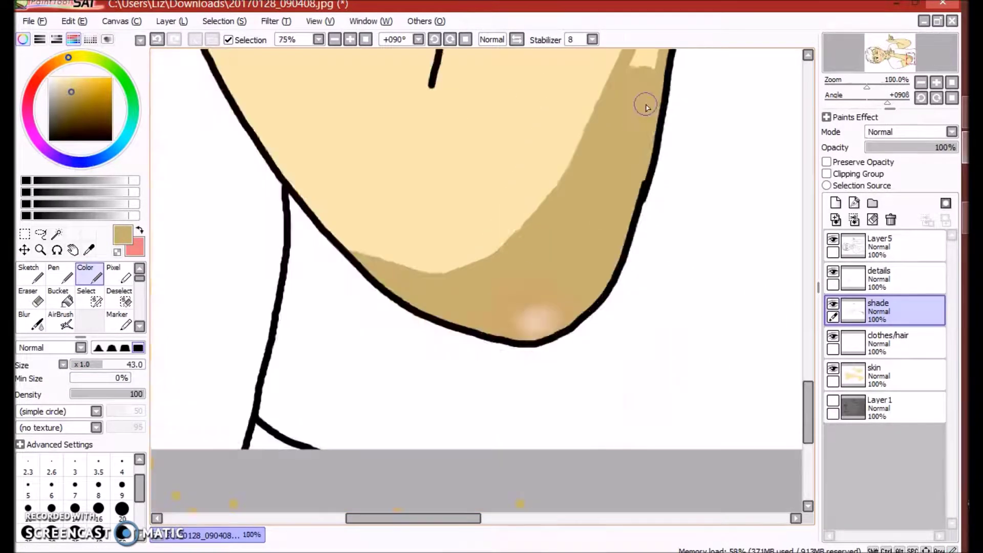
# - Outline the shadow area along the outer arm's forearm and elbow in tan with the Color brush at size 30
pyautogui.scroll(1, 646, 81)
pyautogui.scroll(-3, 610, 271)
pyautogui.scroll(2, 481, 372)
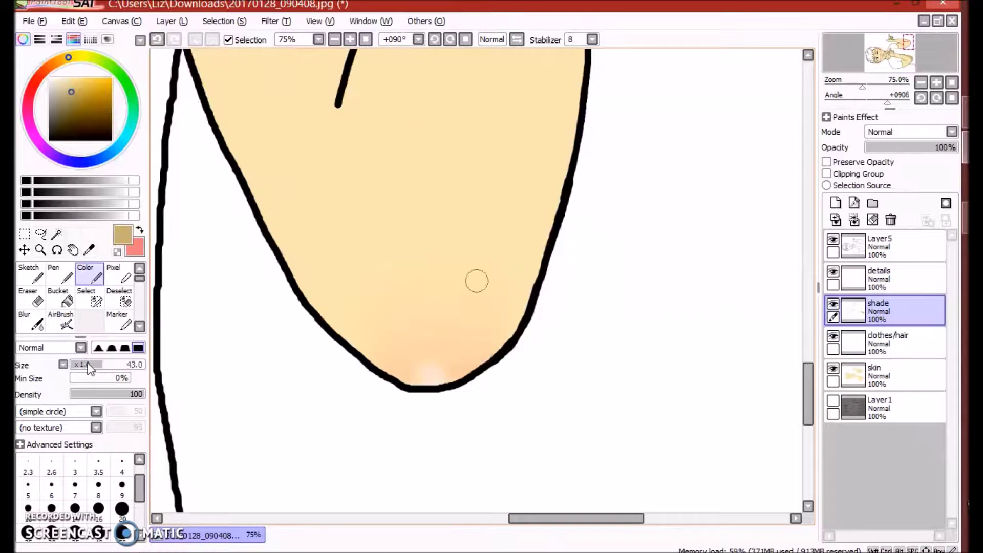
pyautogui.click(74, 507)
pyautogui.moveTo(252, 231); pyautogui.dragTo(450, 237)
pyautogui.scroll(-3, 461, 256)
pyautogui.scroll(-1, 564, 468)
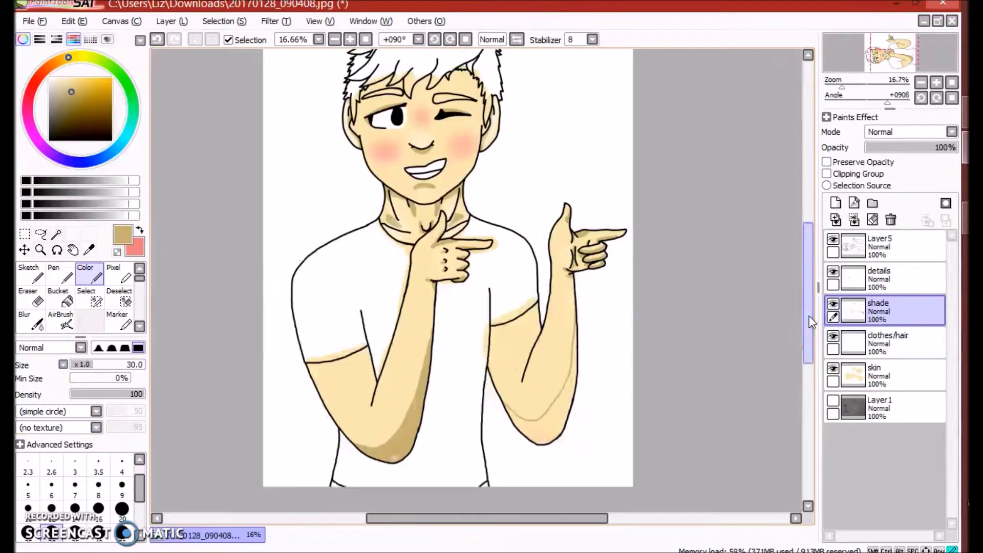
# - Fill the outlined shadow along the outer arm's forearm and elbow with solid tan, erasing spill beyond the line art
pyautogui.scroll(3, 565, 468)
pyautogui.moveTo(435, 90)
pyautogui.mouseDown()
pyautogui.moveTo(588, 285)
pyautogui.moveTo(748, 275)
pyautogui.moveTo(577, 263)
pyautogui.moveTo(553, 189)
pyautogui.moveTo(715, 145)
pyautogui.moveTo(750, 256)
pyautogui.mouseUp()
pyautogui.scroll(2, 751, 250)
pyautogui.moveTo(776, 205)
pyautogui.mouseDown()
pyautogui.moveTo(711, 409)
pyautogui.moveTo(622, 252)
pyautogui.moveTo(749, 73)
pyautogui.moveTo(660, 278)
pyautogui.moveTo(745, 92)
pyautogui.moveTo(691, 275)
pyautogui.moveTo(516, 469)
pyautogui.moveTo(726, 285)
pyautogui.moveTo(649, 355)
pyautogui.mouseUp()
pyautogui.scroll(-2, 650, 355)
pyautogui.moveTo(694, 128)
pyautogui.mouseDown()
pyautogui.moveTo(679, 353)
pyautogui.moveTo(686, 307)
pyautogui.mouseUp()
pyautogui.scroll(-3, 685, 307)
pyautogui.scroll(3, 665, 215)
pyautogui.moveTo(666, 215); pyautogui.dragTo(621, 487)
pyautogui.scroll(-1, 621, 487)
pyautogui.scroll(-2, 127, 281)
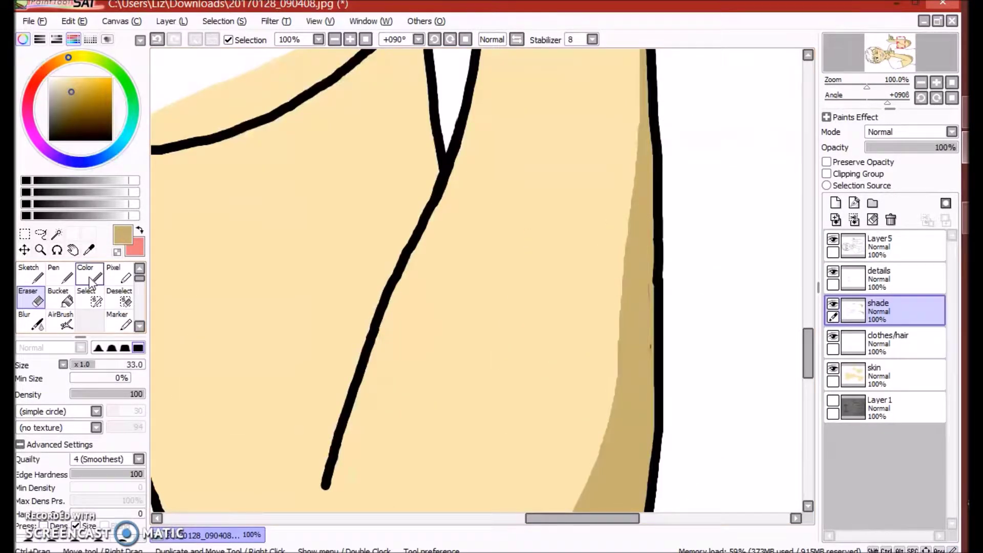
# - Paint a narrow tan shadow on the outer upper arm along the torso edge below the sleeve, undoing the first stroke
pyautogui.scroll(-3, 253, 472)
pyautogui.scroll(3, 197, 285)
pyautogui.moveTo(228, 169)
pyautogui.mouseDown()
pyautogui.moveTo(218, 305)
pyautogui.moveTo(234, 221)
pyautogui.moveTo(215, 435)
pyautogui.mouseUp()
pyautogui.hotkey('ctrl', 'z')
pyautogui.scroll(2, 302, 307)
pyautogui.moveTo(303, 307)
pyautogui.mouseDown()
pyautogui.moveTo(313, 205)
pyautogui.moveTo(320, 358)
pyautogui.moveTo(275, 303)
pyautogui.mouseUp()
# - Blend the torso-side shadow on the outer upper arm with the Blur tool at density 59, using sizes 85 and 45
pyautogui.scroll(-2, 320, 358)
pyautogui.click(30, 297)
pyautogui.scroll(1, 366, 345)
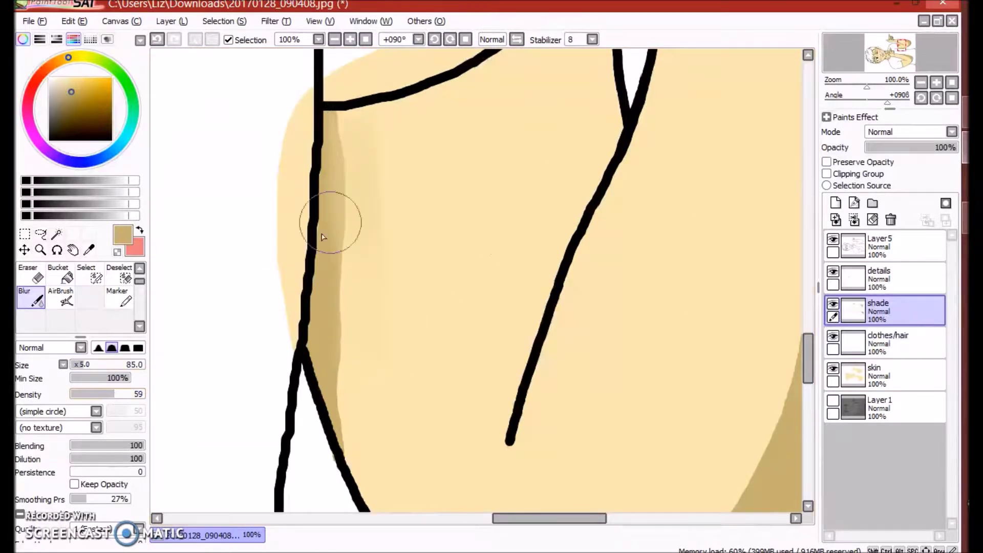
pyautogui.moveTo(337, 124)
pyautogui.mouseDown()
pyautogui.moveTo(355, 144)
pyautogui.moveTo(349, 283)
pyautogui.moveTo(356, 131)
pyautogui.mouseUp()
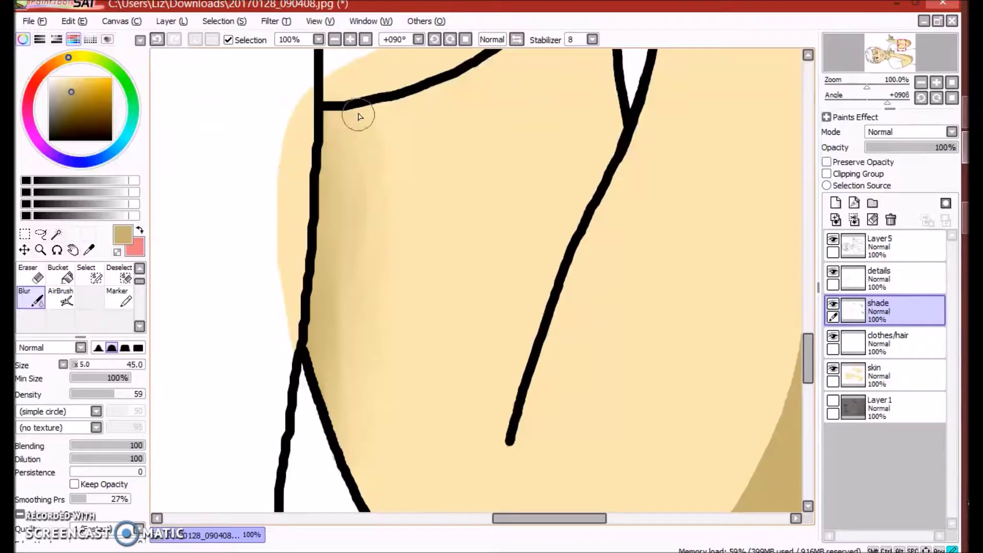
# - Soften the tan shadow along the outer arm's forearm edge with the Blur tool at size 45
pyautogui.scroll(5, 253, 295)
pyautogui.moveTo(253, 294)
pyautogui.mouseDown()
pyautogui.moveTo(440, 345)
pyautogui.moveTo(421, 382)
pyautogui.moveTo(505, 323)
pyautogui.moveTo(607, 212)
pyautogui.mouseUp()
pyautogui.scroll(6, 607, 213)
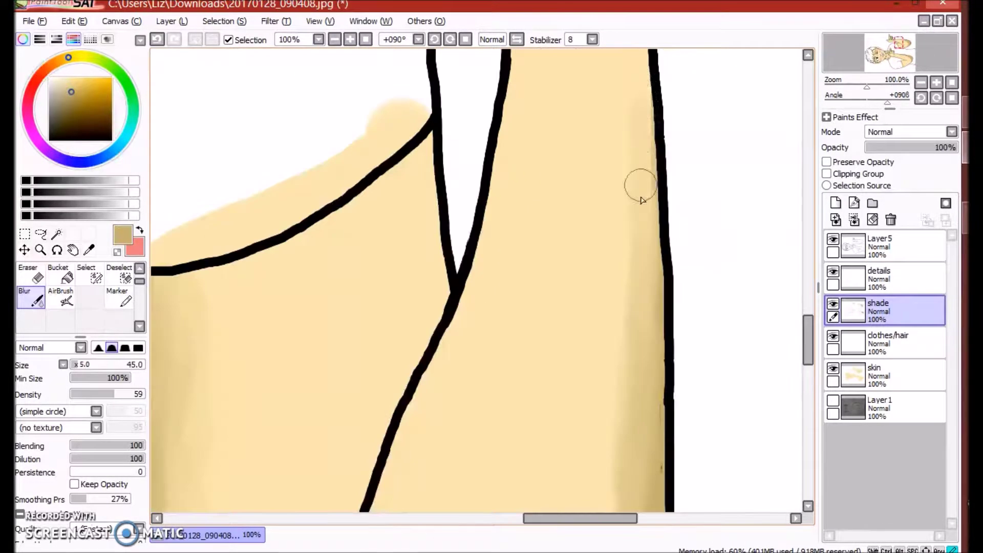
pyautogui.scroll(3, 651, 171)
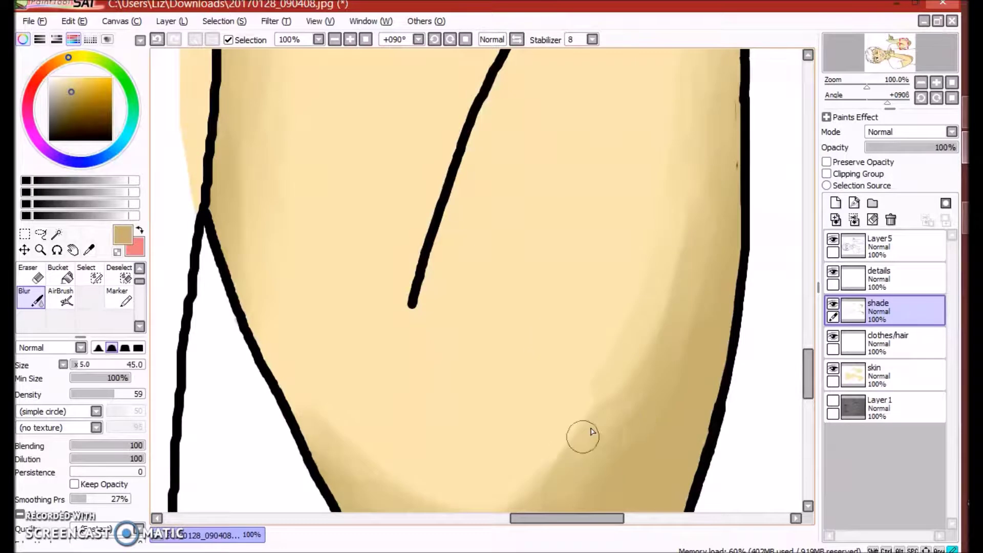
# - Blend the outer arm's elbow shading into the skin tone with the Blur tool at density 43 and sizes 250 and 105
pyautogui.scroll(-4, 700, 379)
pyautogui.scroll(3, 700, 379)
pyautogui.moveTo(619, 345); pyautogui.dragTo(537, 292)
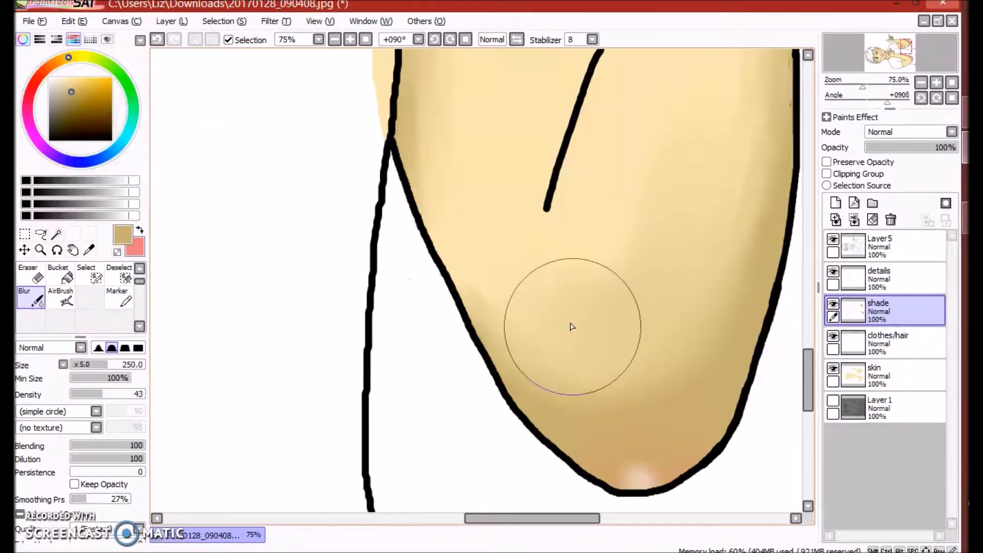
pyautogui.scroll(-3, 570, 324)
pyautogui.moveTo(634, 289); pyautogui.dragTo(577, 287)
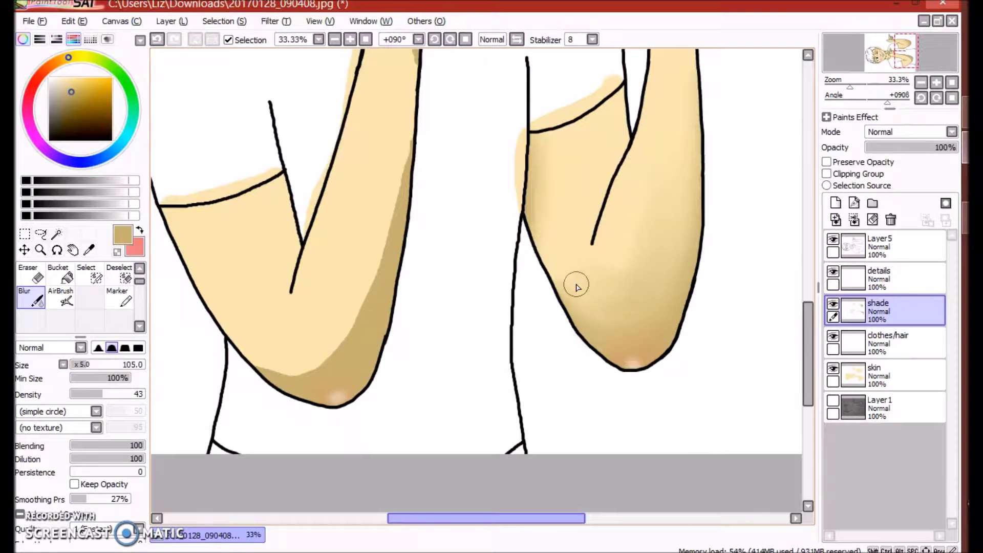
# - Soften the shadow edge on the chest-side forearm and elbow with the Blur tool at size 105, reducing it to 60
pyautogui.moveTo(267, 363)
pyautogui.mouseDown()
pyautogui.moveTo(361, 290)
pyautogui.moveTo(371, 266)
pyautogui.mouseUp()
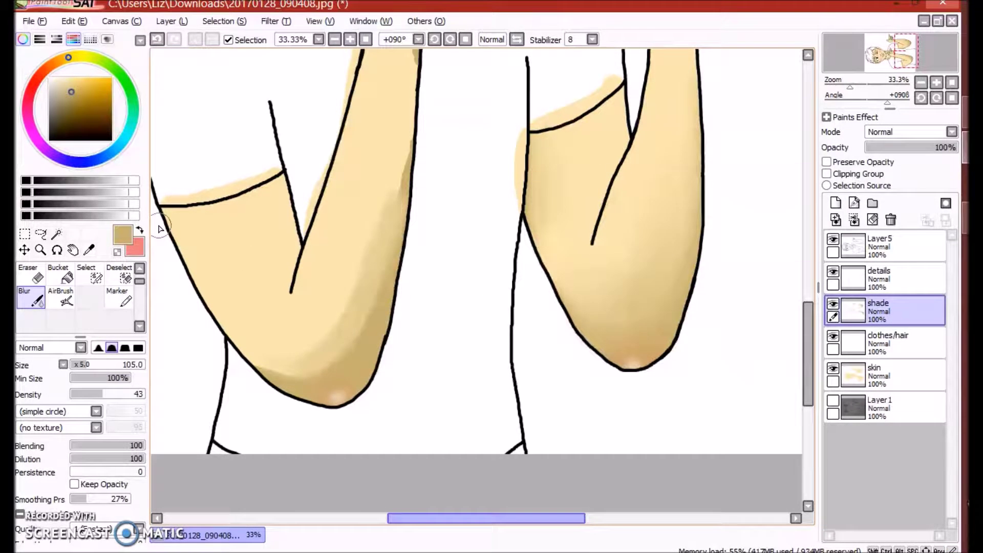
pyautogui.scroll(3, 305, 382)
pyautogui.press('[')
pyautogui.press('[')
pyautogui.press('[')
pyautogui.press('[')
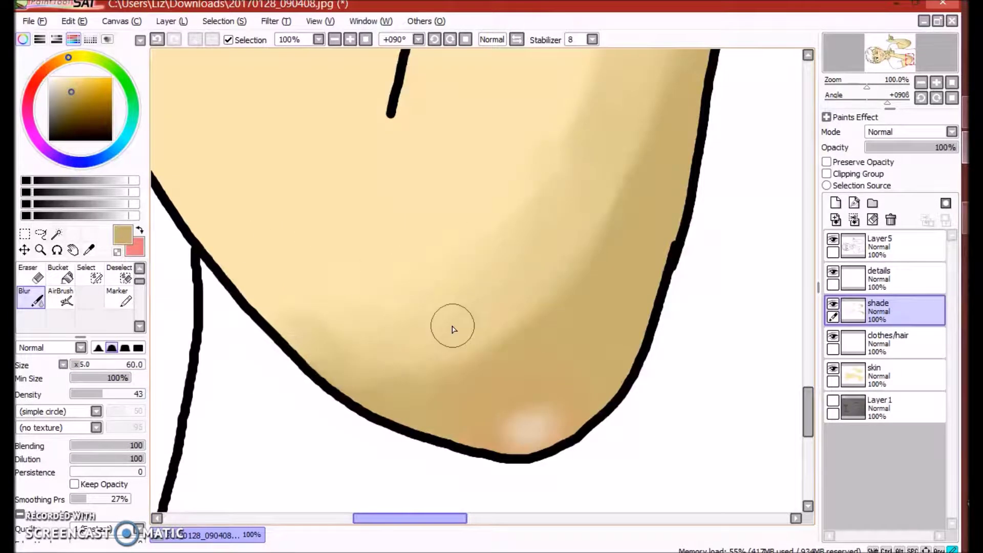
# - Smooth the chest-side elbow and forearm shading with the Blur tool at density 21 and size 110
pyautogui.click(87, 398)
pyautogui.press(']')
pyautogui.press(']')
pyautogui.press(']')
pyautogui.press(']')
pyautogui.press(']')
pyautogui.scroll(-3, 588, 102)
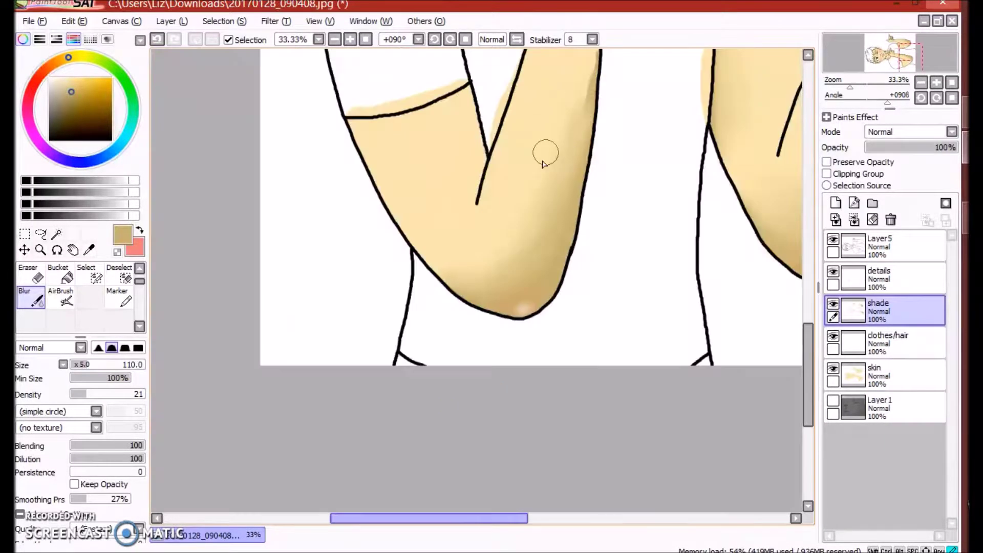
# - Blend the narrow upper end of the chest-side forearm shadow with the Blur tool at size 45
pyautogui.scroll(4, 588, 67)
pyautogui.press('[')
pyautogui.press('[')
pyautogui.press('[')
pyautogui.press('[')
pyautogui.press('[')
pyautogui.press('[')
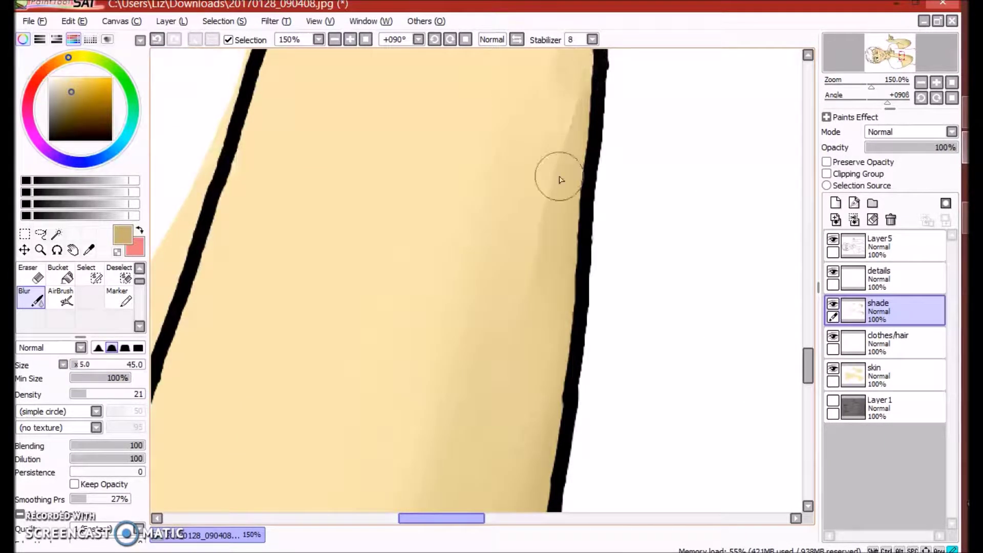
pyautogui.scroll(-3, 557, 185)
# - Soften the tan shadows at the chest-side hand's wrist, curled fingers and knuckles with the Blur tool
pyautogui.scroll(2, 516, 223)
pyautogui.moveTo(459, 255)
pyautogui.mouseDown()
pyautogui.moveTo(483, 263)
pyautogui.moveTo(504, 295)
pyautogui.mouseUp()
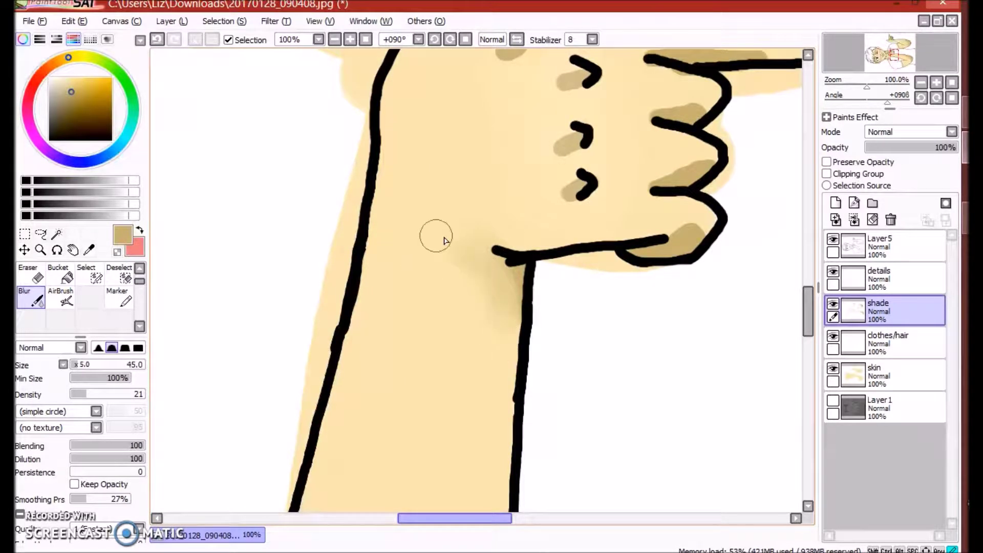
pyautogui.moveTo(690, 232); pyautogui.dragTo(699, 234)
pyautogui.moveTo(667, 179); pyautogui.dragTo(697, 167)
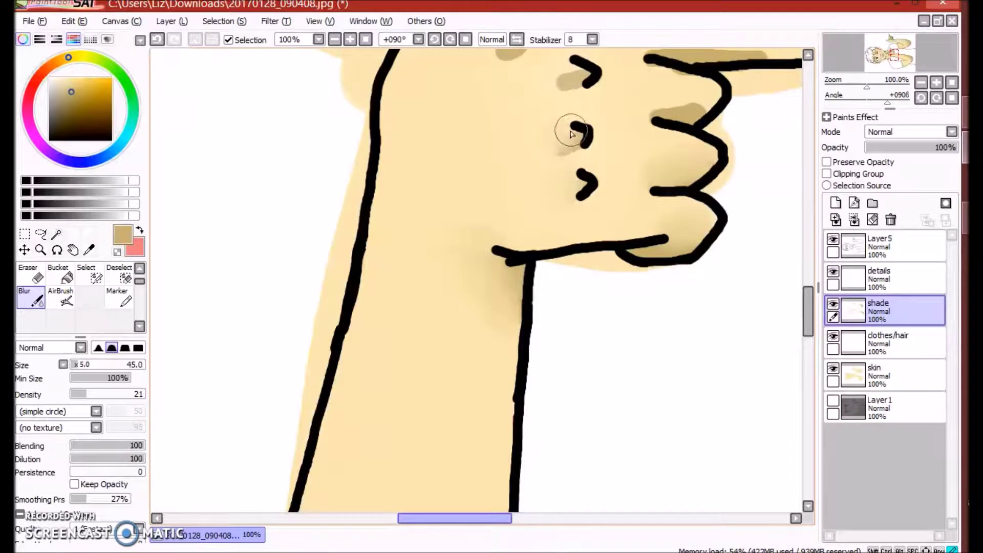
pyautogui.moveTo(662, 97)
pyautogui.mouseDown()
pyautogui.moveTo(687, 99)
pyautogui.moveTo(660, 92)
pyautogui.mouseUp()
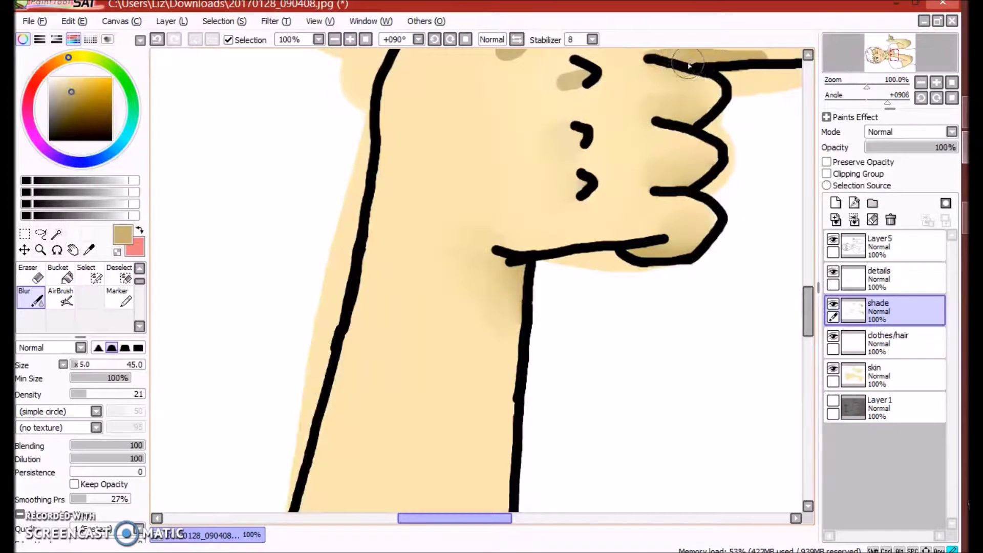
# - Blend the shadows beneath the chest-side hand's index finger and around the base of its thumb
pyautogui.scroll(1, 655, 85)
pyautogui.scroll(-2, 505, 121)
pyautogui.scroll(3, 472, 154)
pyautogui.moveTo(589, 148)
pyautogui.mouseDown()
pyautogui.moveTo(767, 125)
pyautogui.moveTo(761, 114)
pyautogui.moveTo(712, 154)
pyautogui.mouseUp()
pyautogui.scroll(-2, 540, 224)
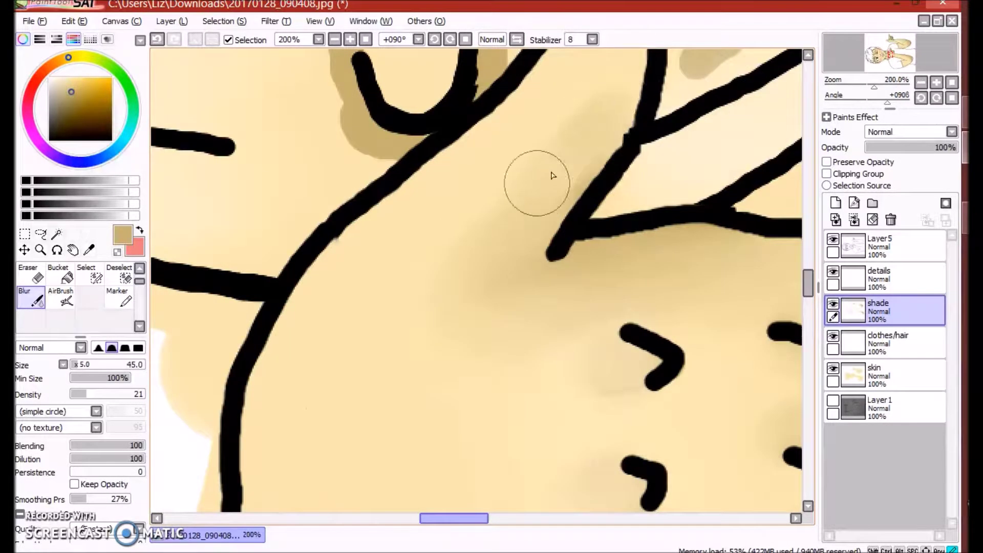
# - Blend the jaw and collarbone shadows on the open-eye side of the neck, setting the Blur size to 38 at x1.0 scale
pyautogui.scroll(-1, 582, 150)
pyautogui.scroll(3, 481, 195)
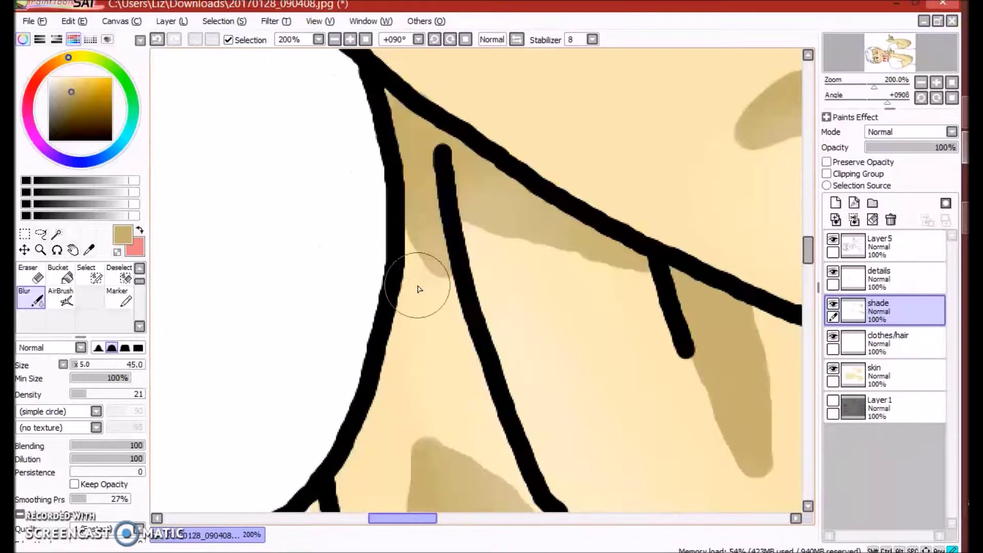
pyautogui.moveTo(636, 288)
pyautogui.mouseDown()
pyautogui.moveTo(717, 416)
pyautogui.moveTo(759, 452)
pyautogui.moveTo(708, 338)
pyautogui.moveTo(768, 369)
pyautogui.moveTo(757, 327)
pyautogui.mouseUp()
pyautogui.click(63, 364)
pyautogui.scroll(1, 731, 354)
pyautogui.moveTo(576, 391)
pyautogui.mouseDown()
pyautogui.moveTo(618, 285)
pyautogui.moveTo(516, 369)
pyautogui.moveTo(576, 432)
pyautogui.mouseUp()
pyautogui.moveTo(385, 518); pyautogui.dragTo(418, 520)
pyautogui.scroll(-1, 432, 421)
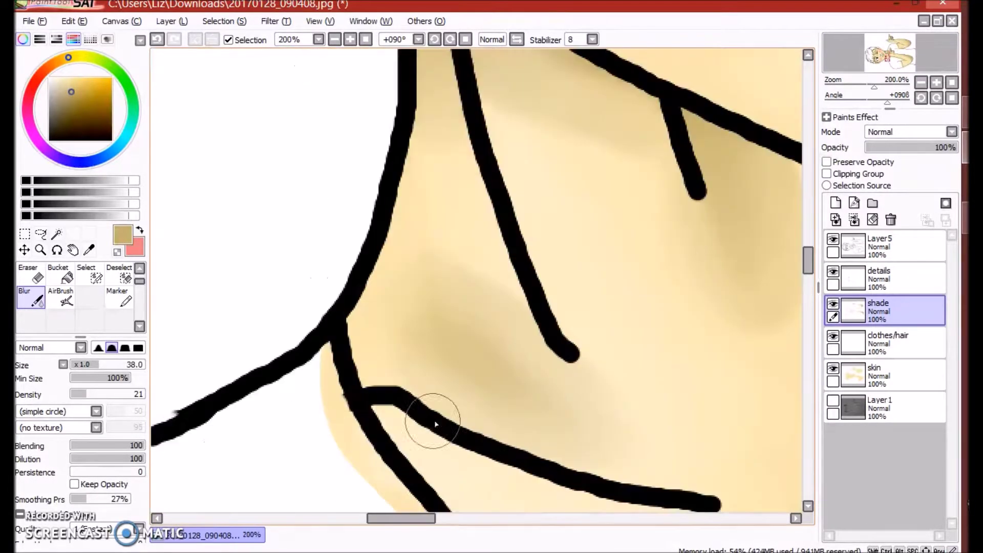
# - Soften the central neck shadows under the chin and around the curved throat line with the Blur tool at size 38
pyautogui.scroll(-1, 403, 357)
pyautogui.moveTo(550, 430); pyautogui.dragTo(553, 478)
pyautogui.moveTo(660, 435)
pyautogui.mouseDown()
pyautogui.moveTo(654, 401)
pyautogui.moveTo(679, 393)
pyautogui.mouseUp()
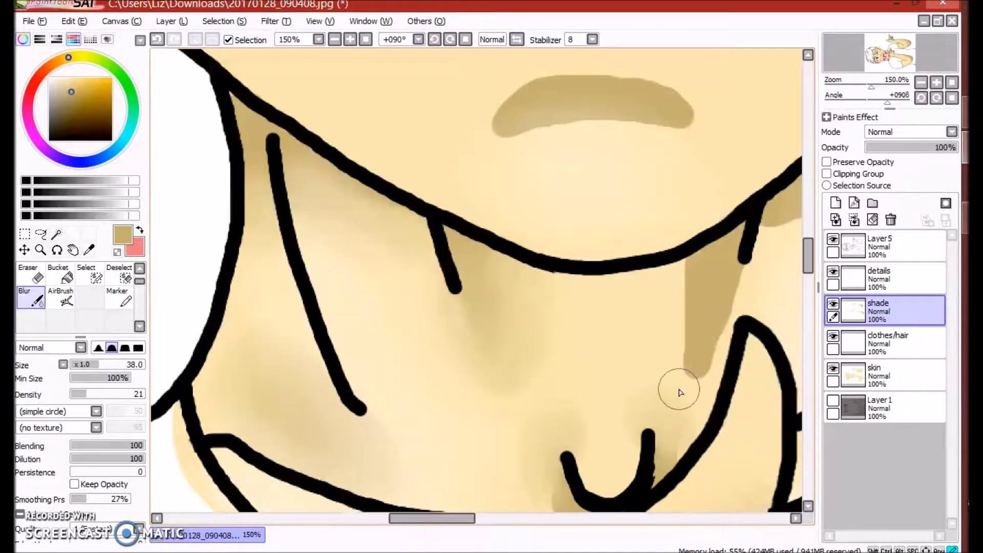
pyautogui.scroll(2, 680, 392)
pyautogui.scroll(-2, 569, 498)
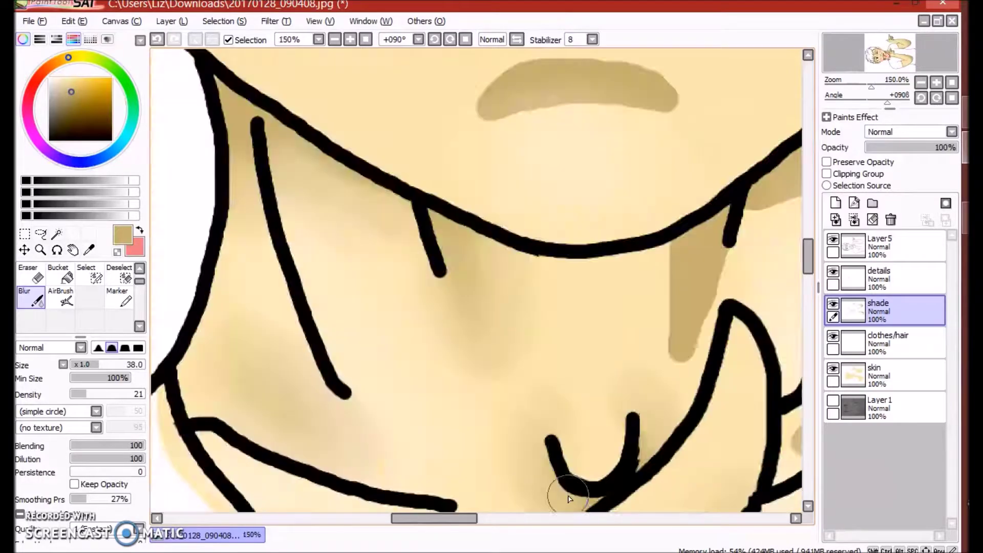
pyautogui.scroll(-2, 569, 498)
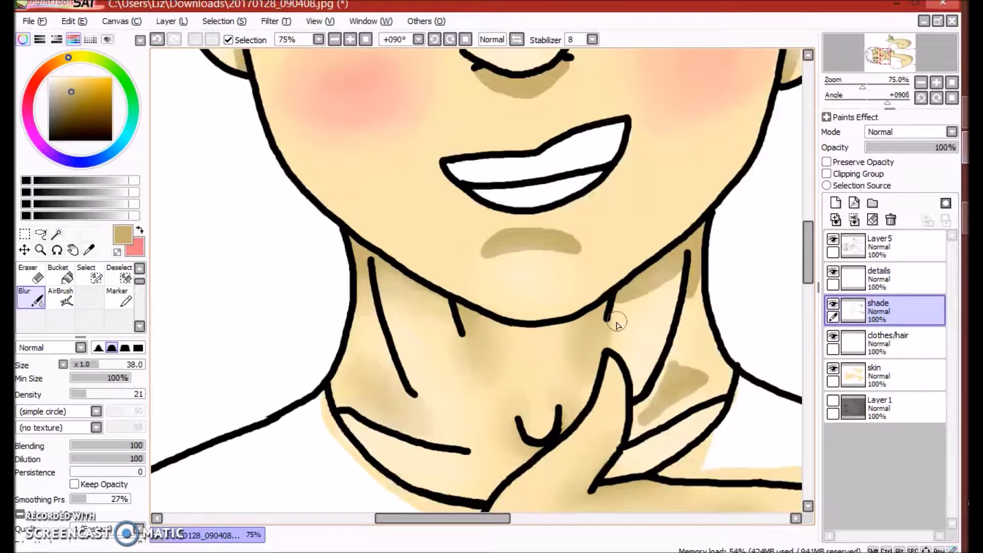
# - Blend the jaw and collarbone shadows on the winking-eye side of the neck with the Blur tool
pyautogui.scroll(4, 708, 321)
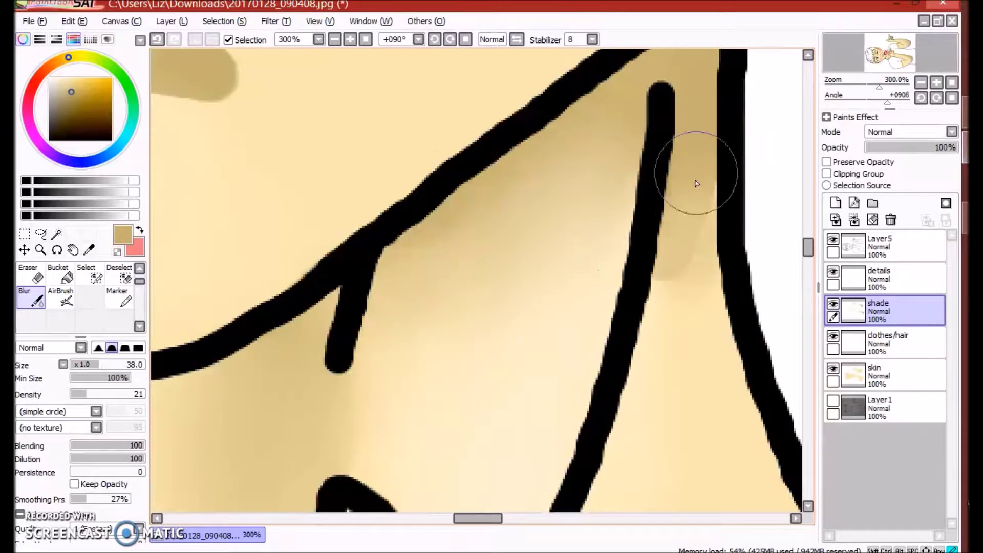
pyautogui.scroll(-2, 686, 421)
pyautogui.scroll(2, 588, 450)
pyautogui.moveTo(617, 294)
pyautogui.mouseDown()
pyautogui.moveTo(739, 292)
pyautogui.moveTo(467, 483)
pyautogui.moveTo(582, 382)
pyautogui.mouseUp()
pyautogui.scroll(-3, 582, 382)
pyautogui.scroll(3, 592, 318)
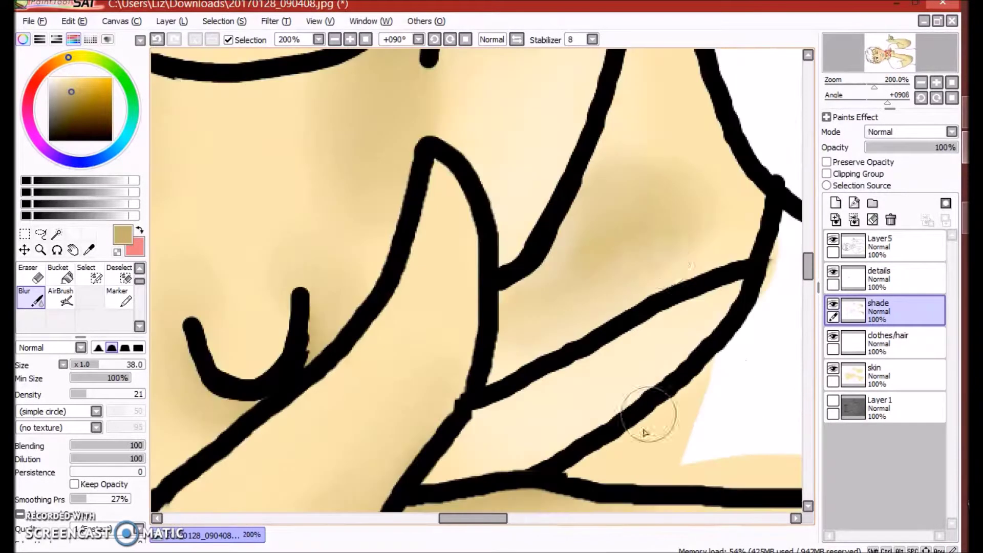
pyautogui.scroll(-4, 592, 317)
pyautogui.scroll(3, 477, 281)
pyautogui.moveTo(87, 365); pyautogui.dragTo(94, 365)
pyautogui.scroll(-3, 306, 377)
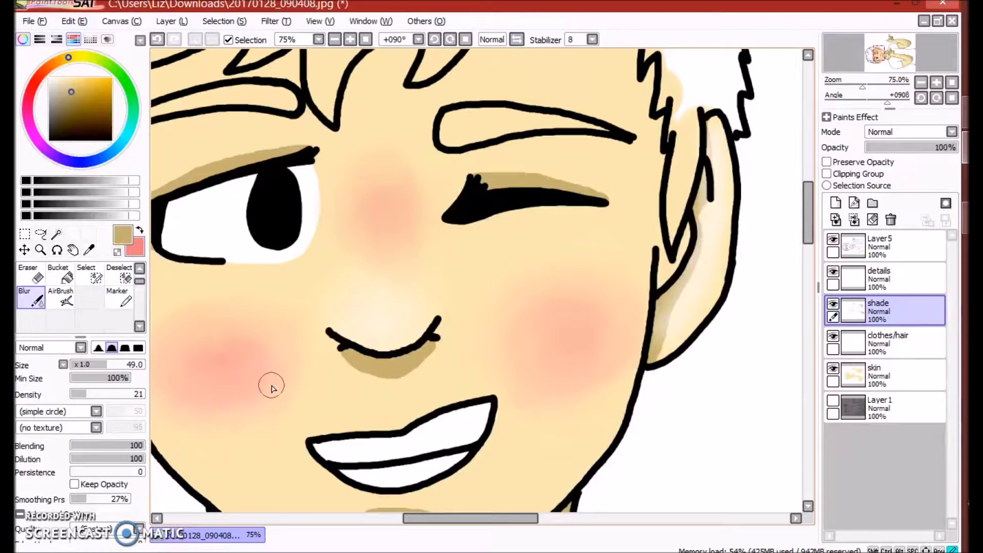
pyautogui.hotkey('alt', ']')
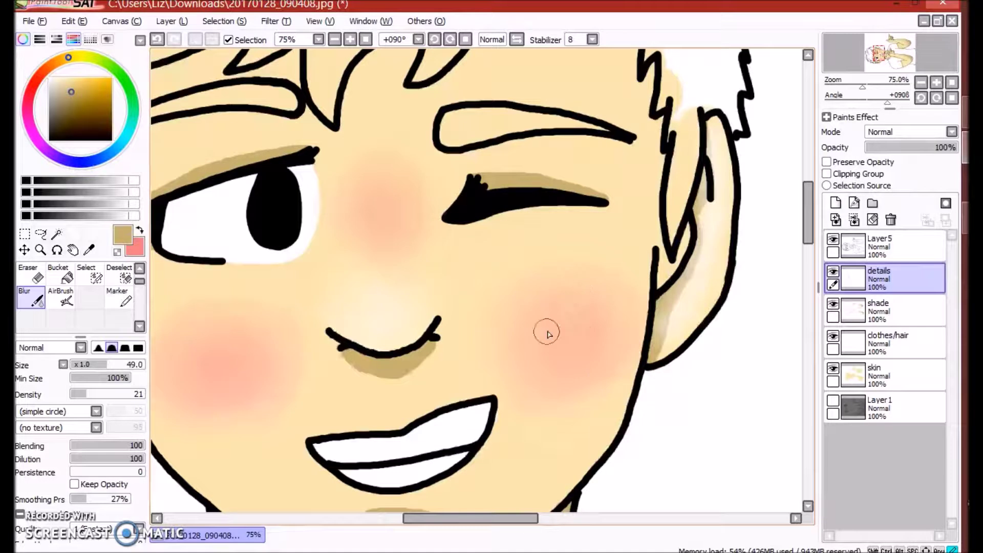
pyautogui.scroll(-2, 531, 329)
pyautogui.hotkey('alt', '[')
# - Blend the shadows above and beside the open eye on the shade layer with the Blur tool at size 22
pyautogui.scroll(4, 307, 395)
pyautogui.press('[')
pyautogui.press('[')
pyautogui.press('[')
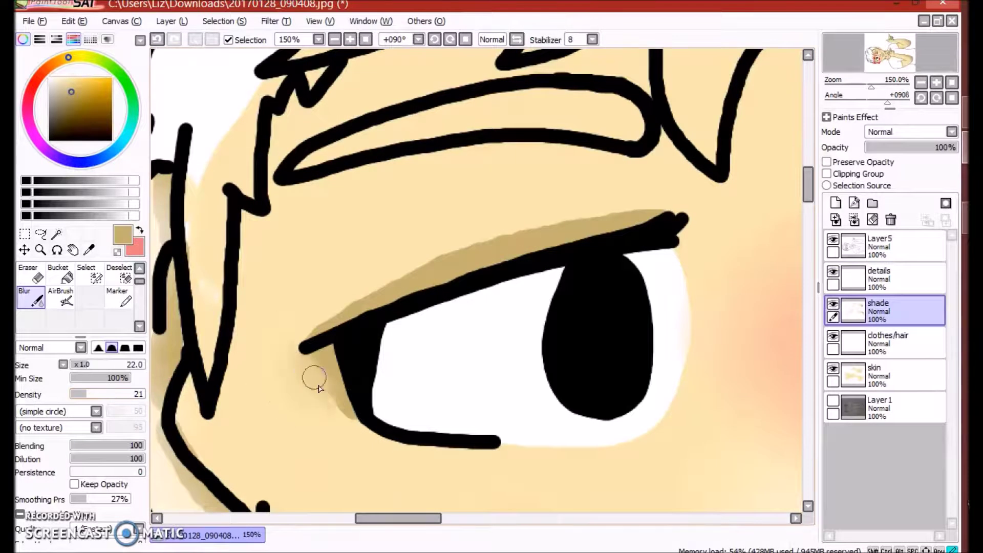
pyautogui.moveTo(307, 342)
pyautogui.mouseDown()
pyautogui.moveTo(461, 252)
pyautogui.moveTo(627, 221)
pyautogui.mouseUp()
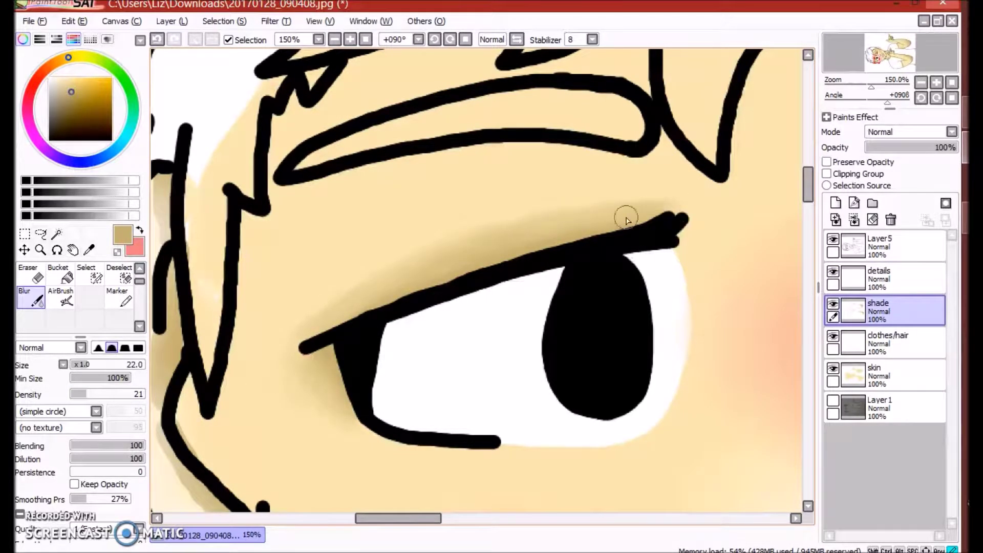
# - Soften the tan inner shadows of both ears with the Blur tool at size 22
pyautogui.scroll(-3, 491, 239)
pyautogui.scroll(4, 478, 171)
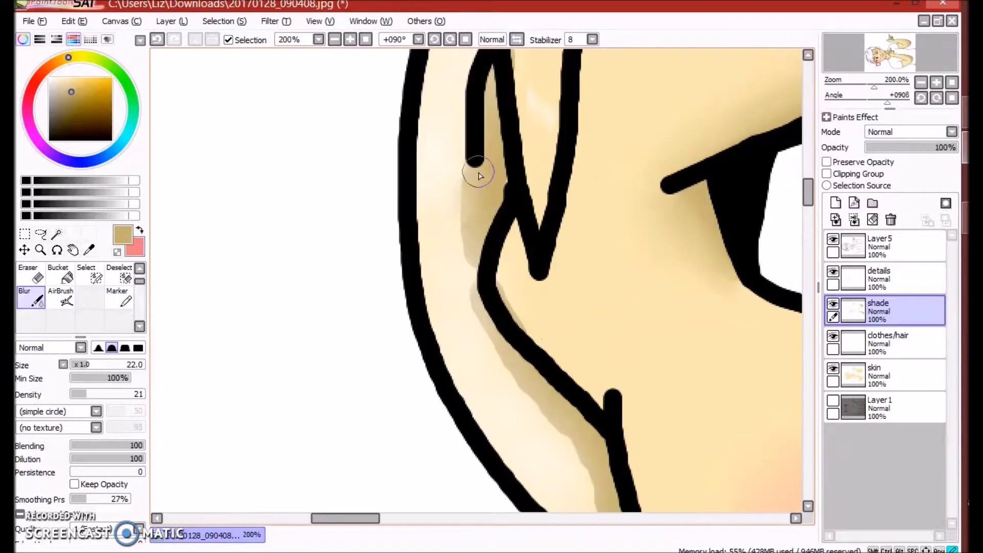
pyautogui.scroll(-4, 564, 397)
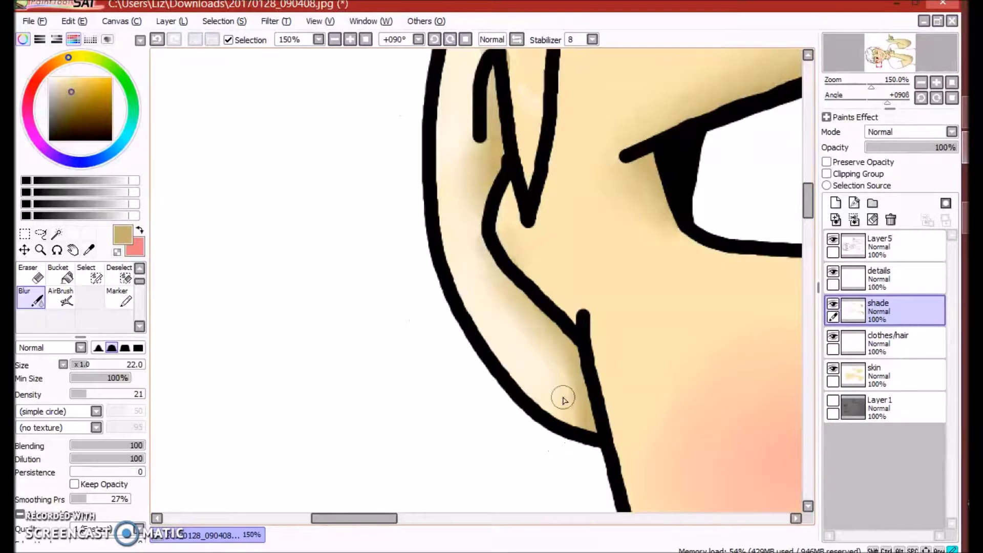
pyautogui.scroll(4, 560, 225)
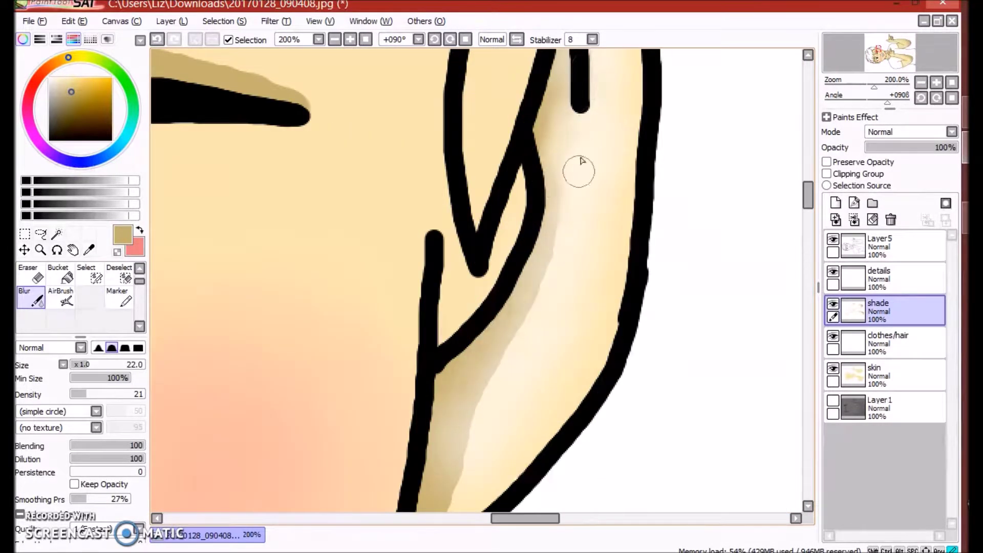
pyautogui.scroll(-1, 466, 463)
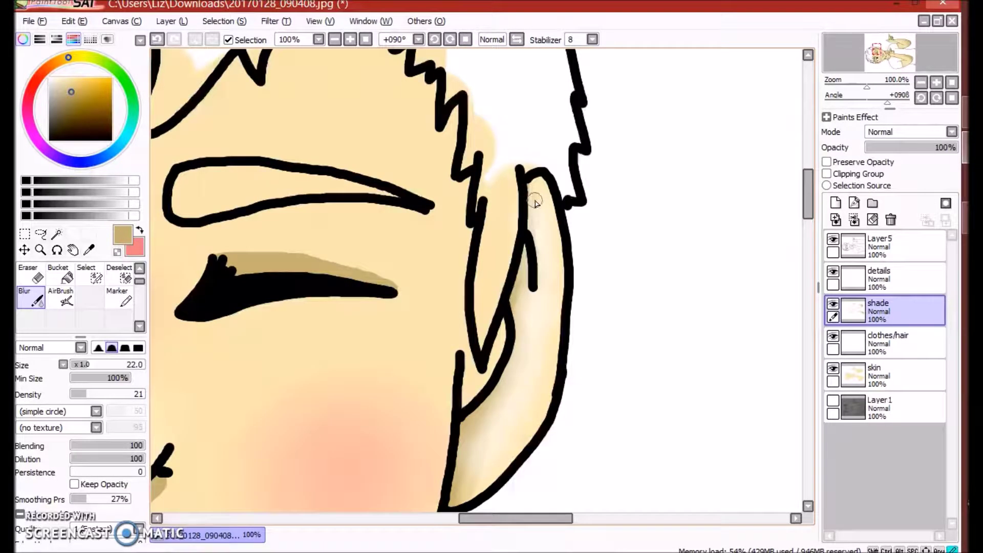
# - Blend the tan eyelid shadow above the winking eye into the surrounding skin
pyautogui.scroll(1, 514, 266)
pyautogui.moveTo(227, 254)
pyautogui.mouseDown()
pyautogui.moveTo(373, 263)
pyautogui.moveTo(335, 243)
pyautogui.moveTo(593, 333)
pyautogui.mouseUp()
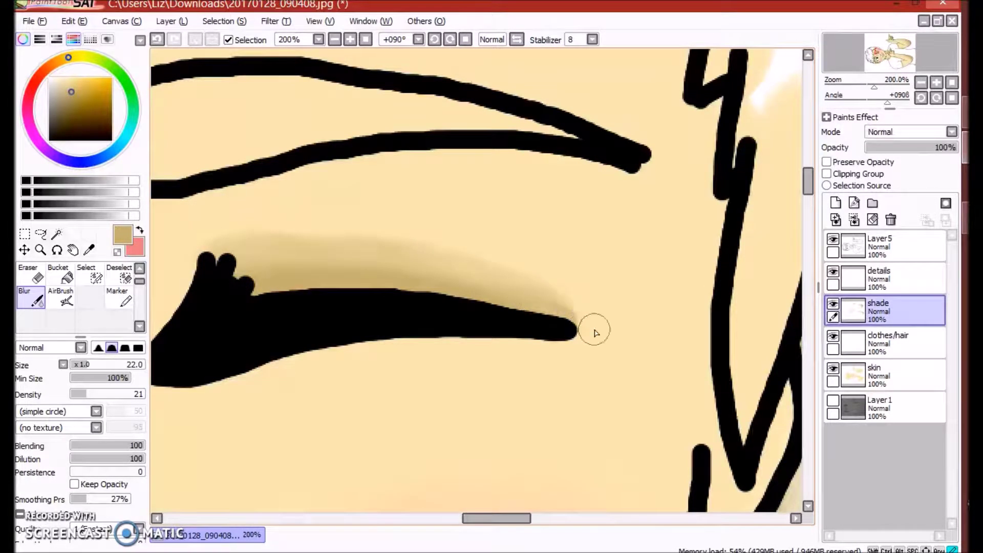
pyautogui.scroll(-1, 599, 319)
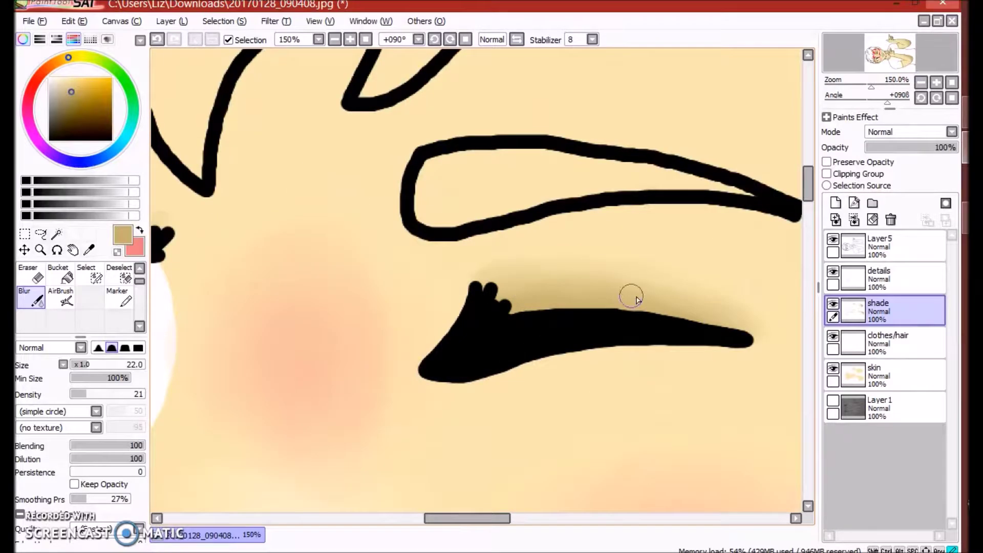
# - Blend the tan wrist and palm crease shadows of the raised pointing hand on the shade layer with the Blur tool at size 22
pyautogui.scroll(-6, 634, 296)
pyautogui.scroll(5, 241, 346)
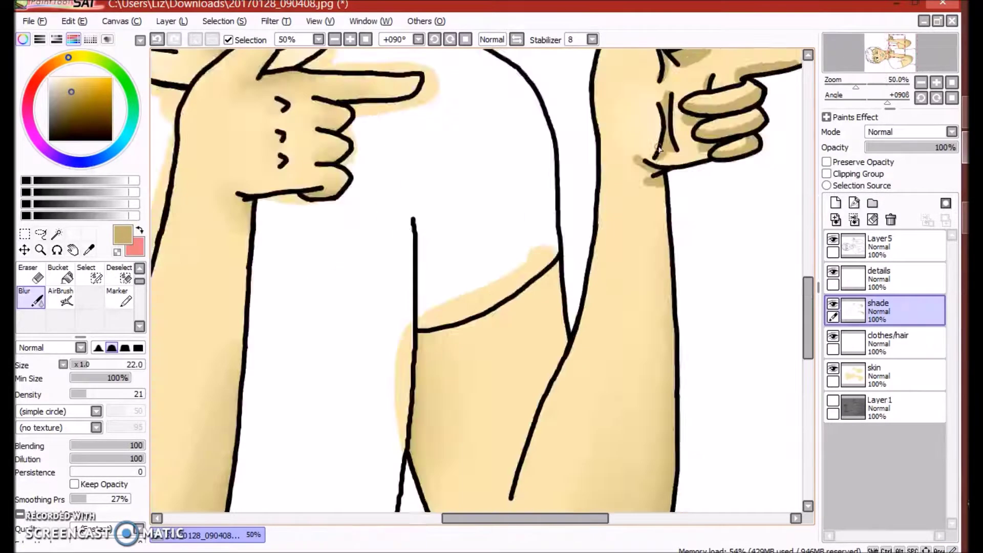
pyautogui.scroll(3, 610, 204)
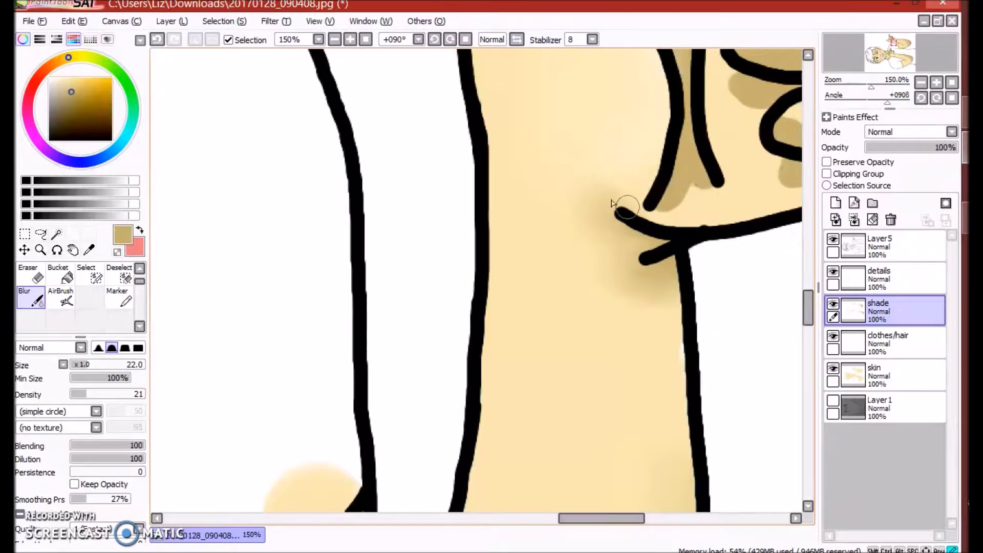
pyautogui.scroll(1, 704, 183)
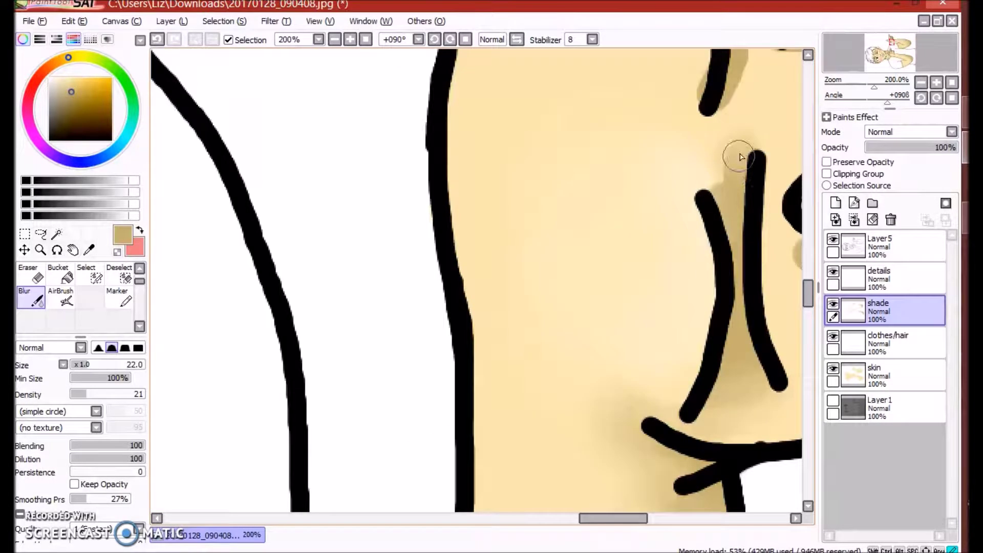
pyautogui.hscroll(6, 716, 149)
pyautogui.hscroll(-6, 606, 171)
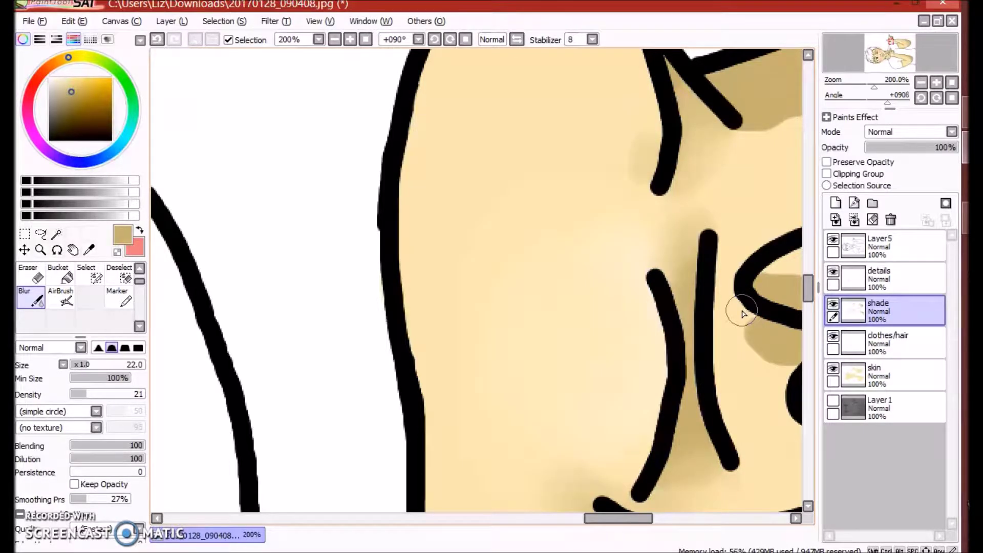
pyautogui.hscroll(5, 745, 351)
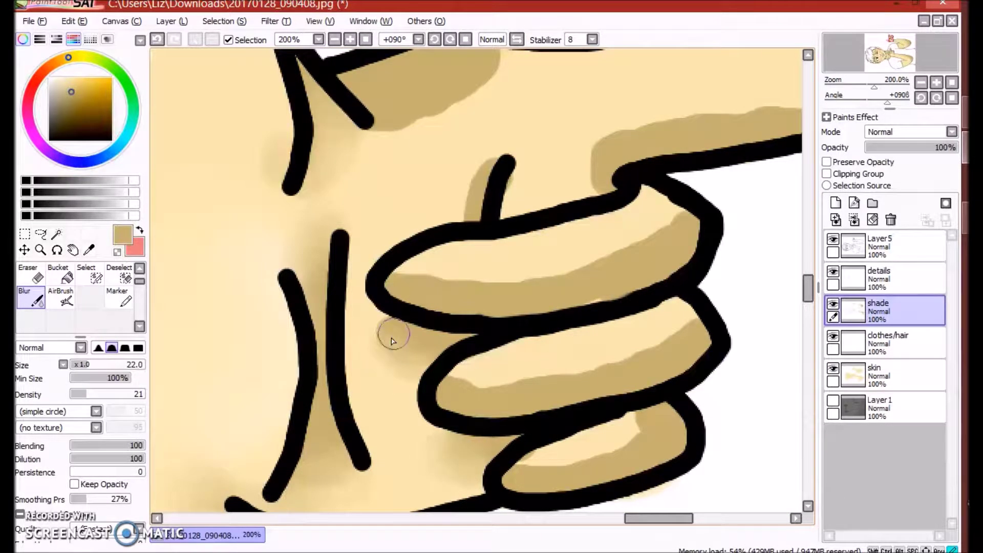
# - Soften the tan shadows on the three curled fingers of the pointing hand into smooth gradients
pyautogui.moveTo(408, 348)
pyautogui.mouseDown()
pyautogui.moveTo(467, 378)
pyautogui.moveTo(508, 379)
pyautogui.moveTo(687, 319)
pyautogui.mouseUp()
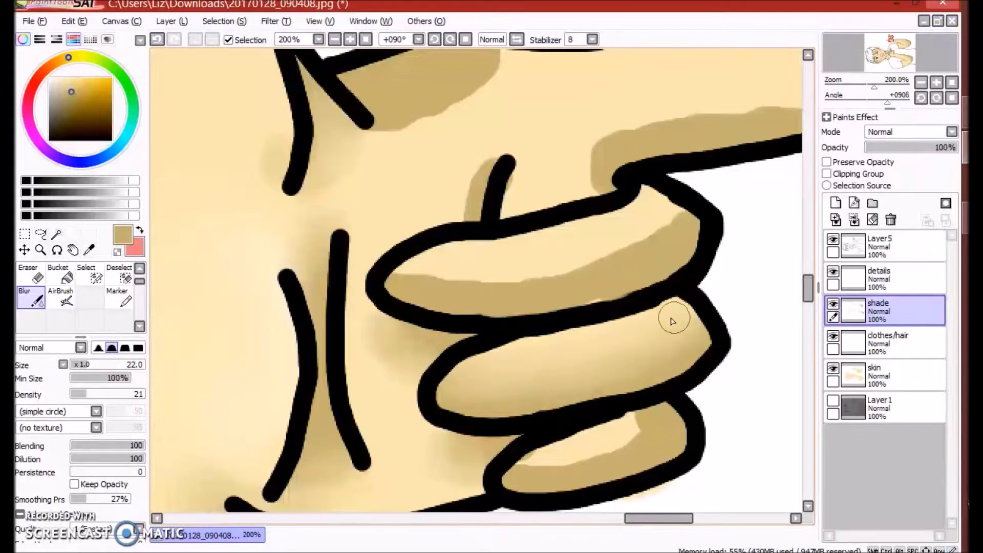
pyautogui.moveTo(643, 431); pyautogui.dragTo(573, 460)
pyautogui.moveTo(596, 299)
pyautogui.mouseDown()
pyautogui.moveTo(548, 259)
pyautogui.moveTo(677, 215)
pyautogui.mouseUp()
pyautogui.moveTo(436, 276)
pyautogui.mouseDown()
pyautogui.moveTo(474, 277)
pyautogui.moveTo(443, 292)
pyautogui.mouseUp()
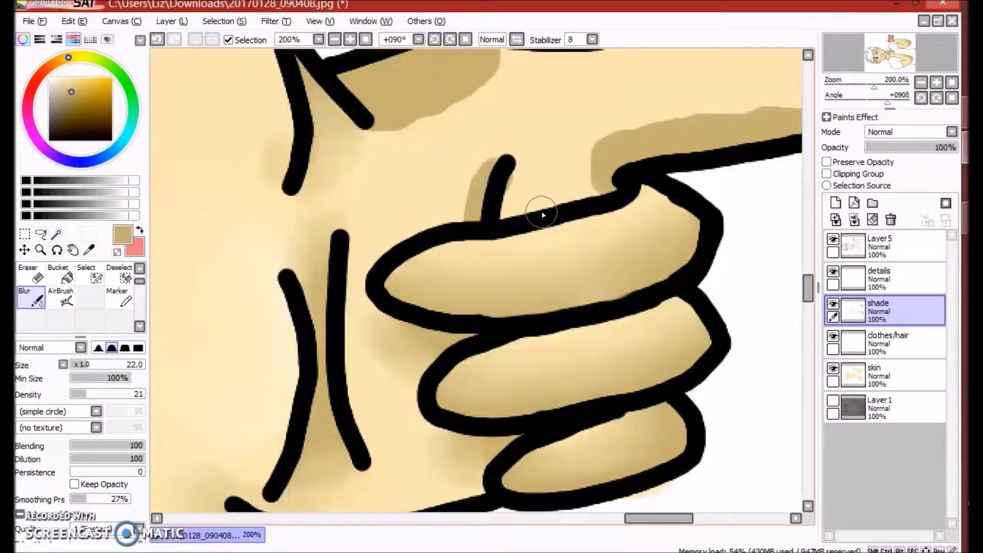
# - Blend the shadows beside the knuckle line, at the thumb's base and along the underside of the pointing index finger
pyautogui.moveTo(495, 150); pyautogui.dragTo(451, 219)
pyautogui.moveTo(402, 127); pyautogui.dragTo(459, 118)
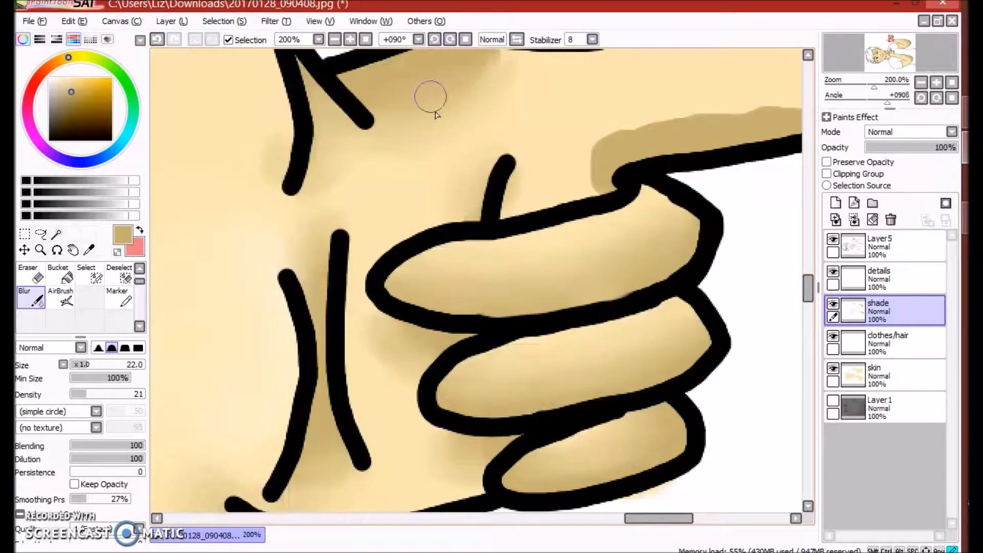
pyautogui.scroll(1, 419, 92)
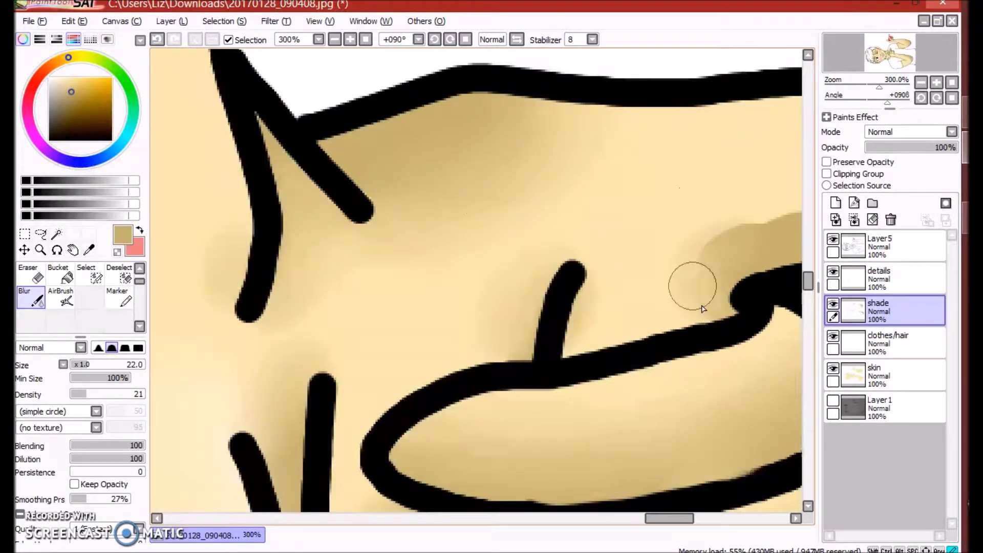
pyautogui.hscroll(5, 649, 197)
pyautogui.moveTo(649, 197)
pyautogui.mouseDown()
pyautogui.moveTo(627, 171)
pyautogui.moveTo(632, 229)
pyautogui.mouseUp()
pyautogui.scroll(-2, 726, 176)
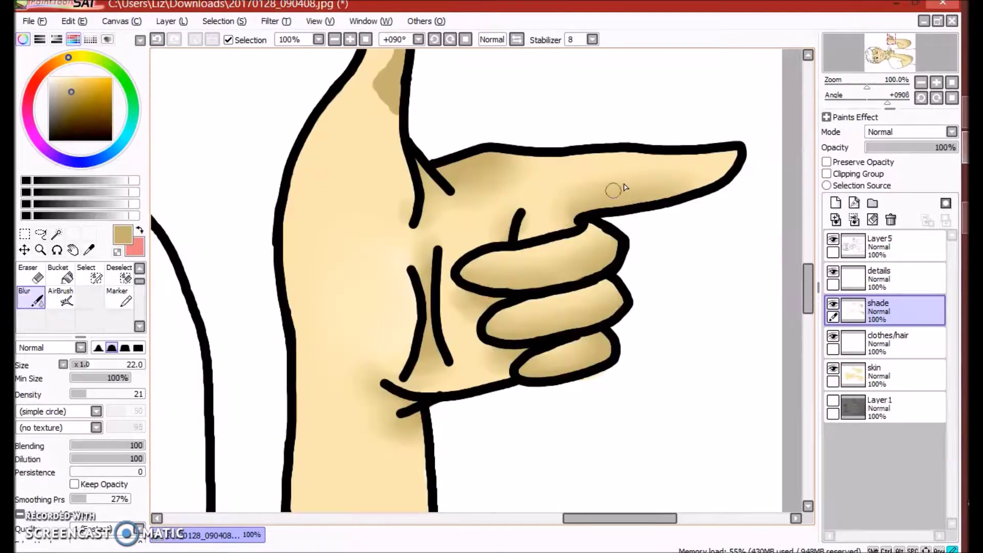
# - Blur the tan shadow along the inner edge of the raised thumb into the skin
pyautogui.scroll(1, 454, 110)
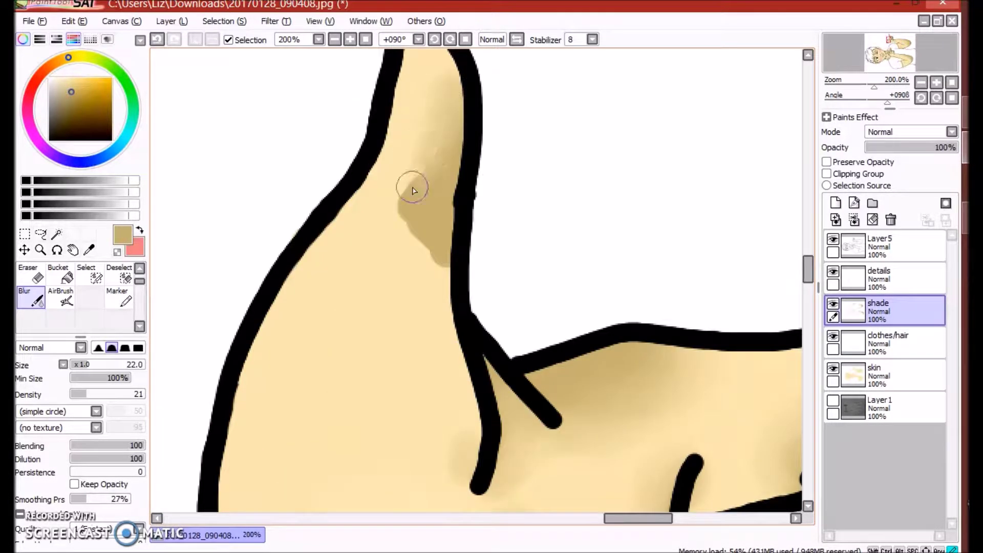
pyautogui.moveTo(410, 219)
pyautogui.mouseDown()
pyautogui.moveTo(410, 136)
pyautogui.moveTo(417, 249)
pyautogui.mouseUp()
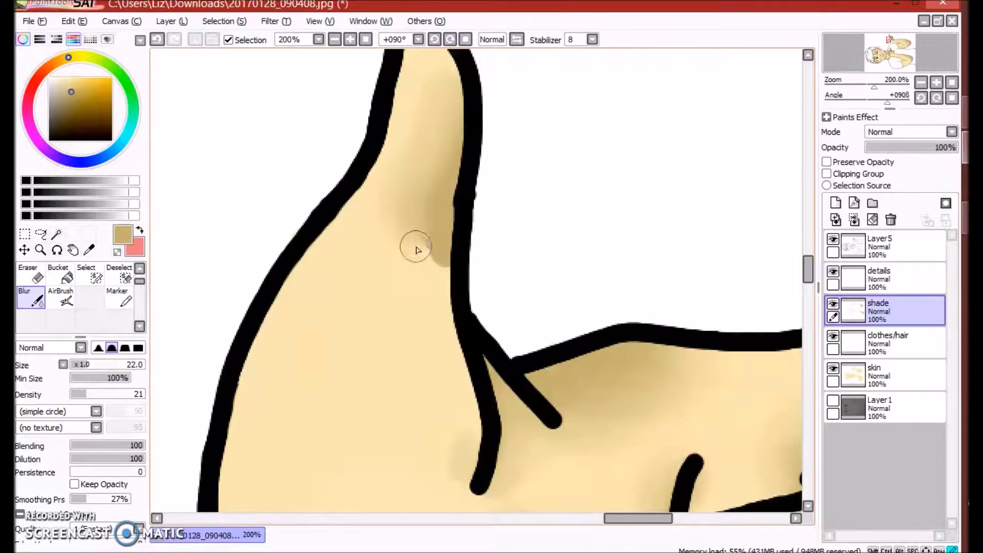
pyautogui.scroll(-2, 414, 222)
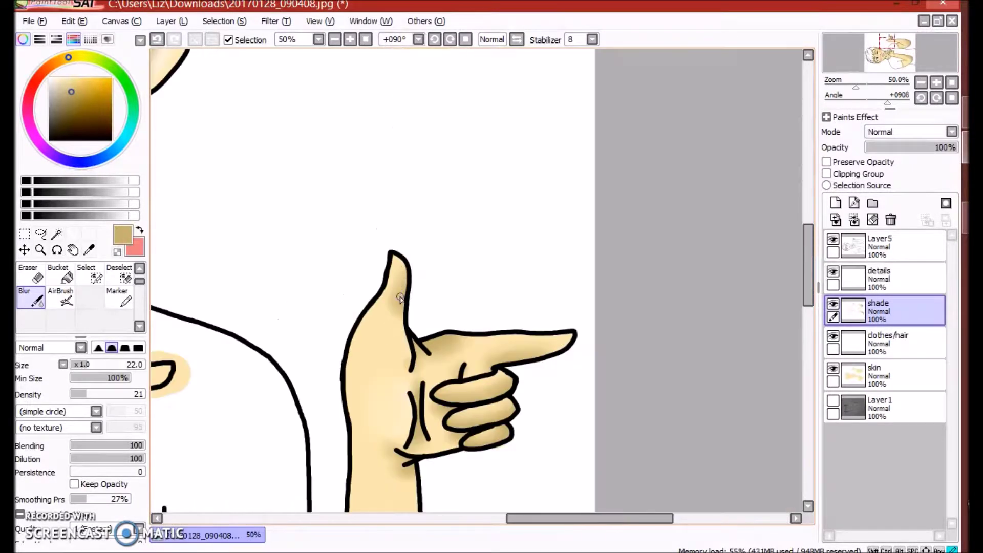
# - Blend the chin shadow below the mouth with the Blur tool at size 61 and density 28
pyautogui.scroll(1, 259, 257)
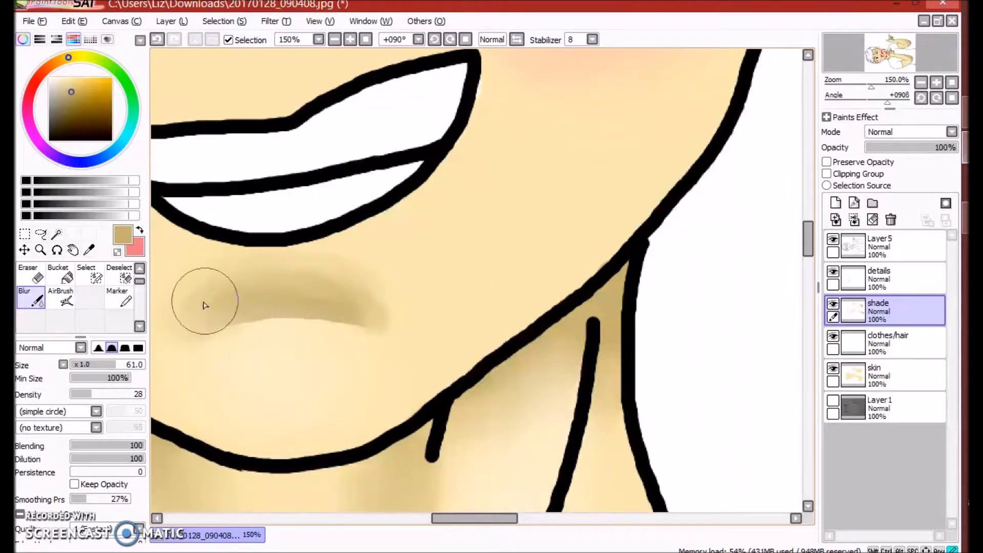
pyautogui.moveTo(205, 305); pyautogui.dragTo(229, 294)
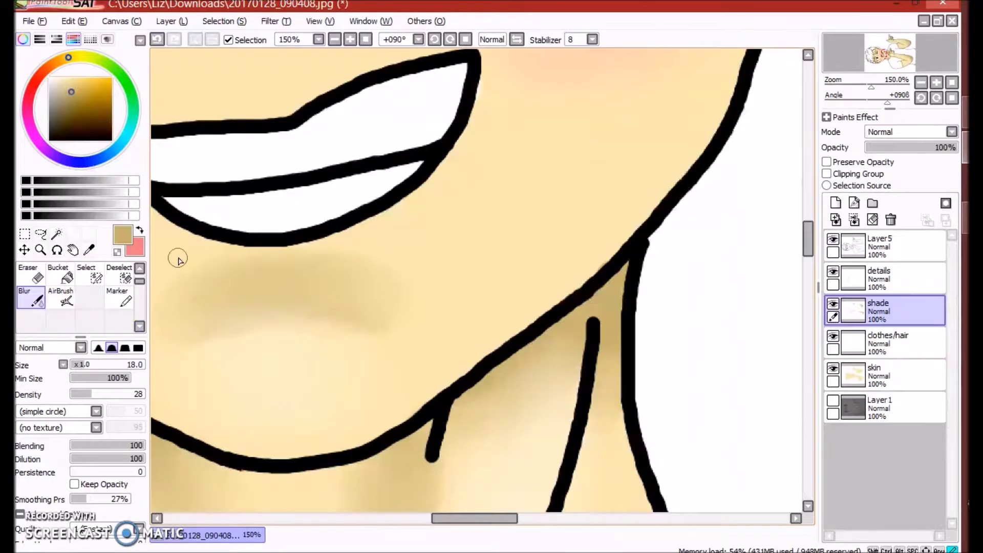
pyautogui.scroll(-2, 203, 272)
pyautogui.scroll(3, 367, 362)
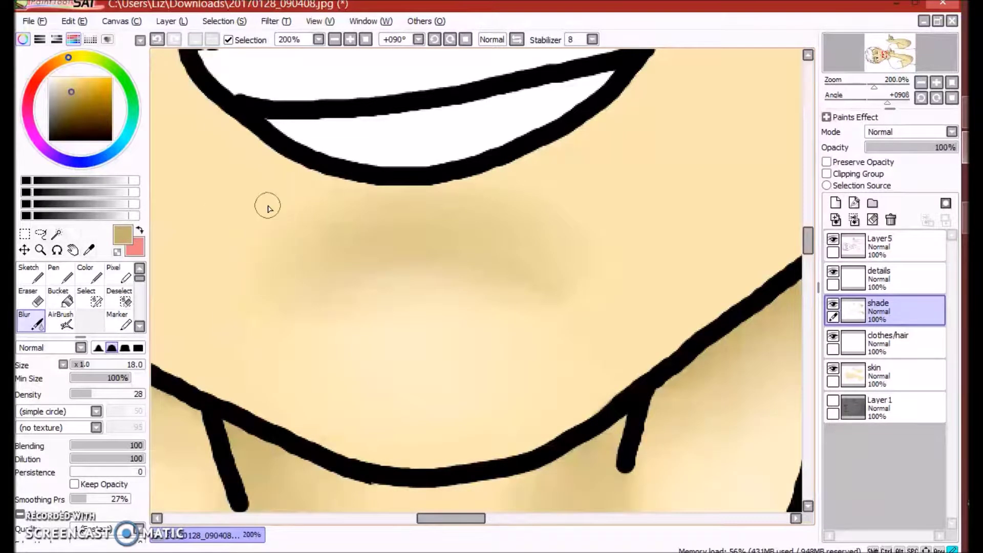
# - Soften the tan shadow beneath the nose with the Blur tool at size 18
pyautogui.scroll(-2, 558, 246)
pyautogui.scroll(2, 444, 254)
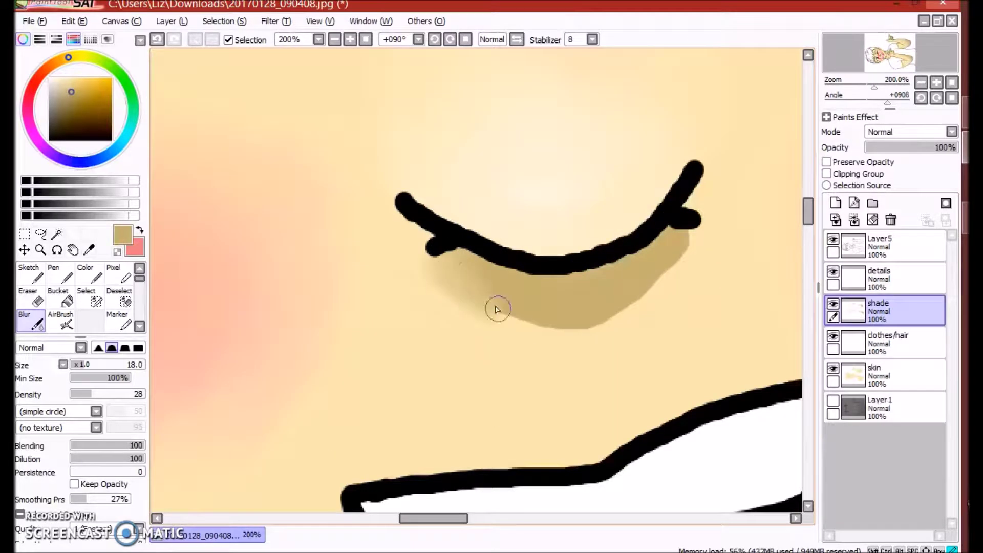
pyautogui.moveTo(516, 311); pyautogui.dragTo(550, 320)
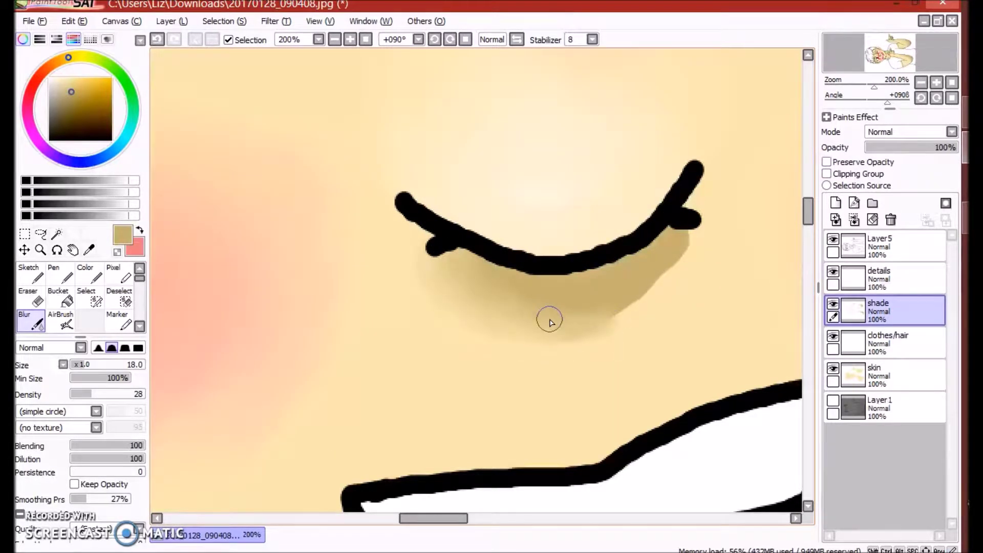
pyautogui.moveTo(647, 278); pyautogui.dragTo(665, 277)
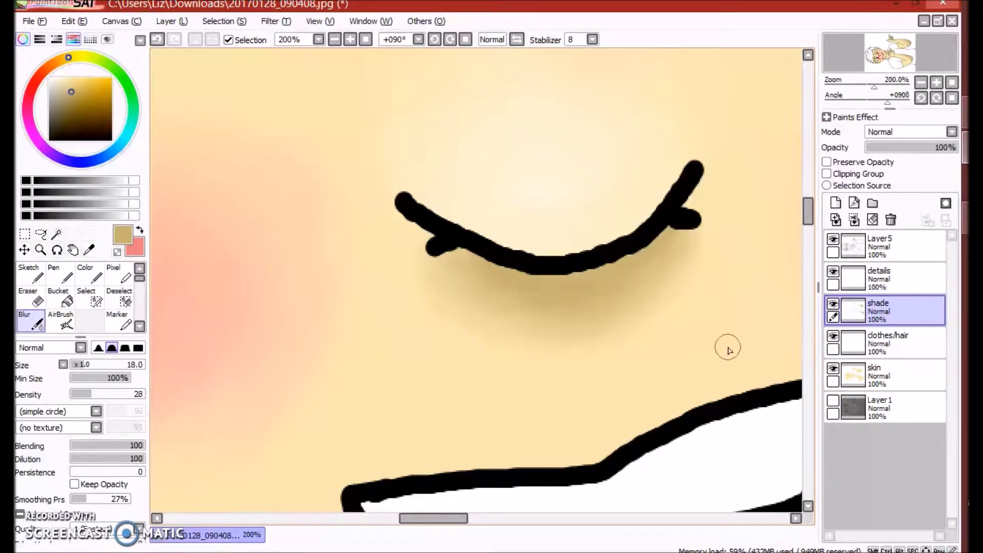
# - On the clothes/hair layer, paint the fringe strands above the eyes saturated green with the Color brush at size 28
pyautogui.scroll(-5, 402, 63)
pyautogui.click(927, 348)
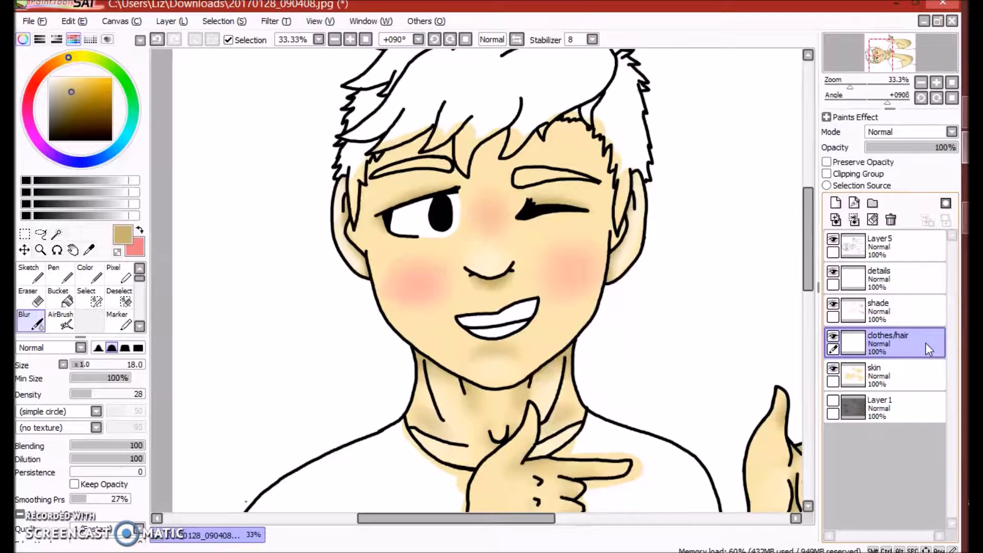
pyautogui.click(119, 73)
pyautogui.click(88, 83)
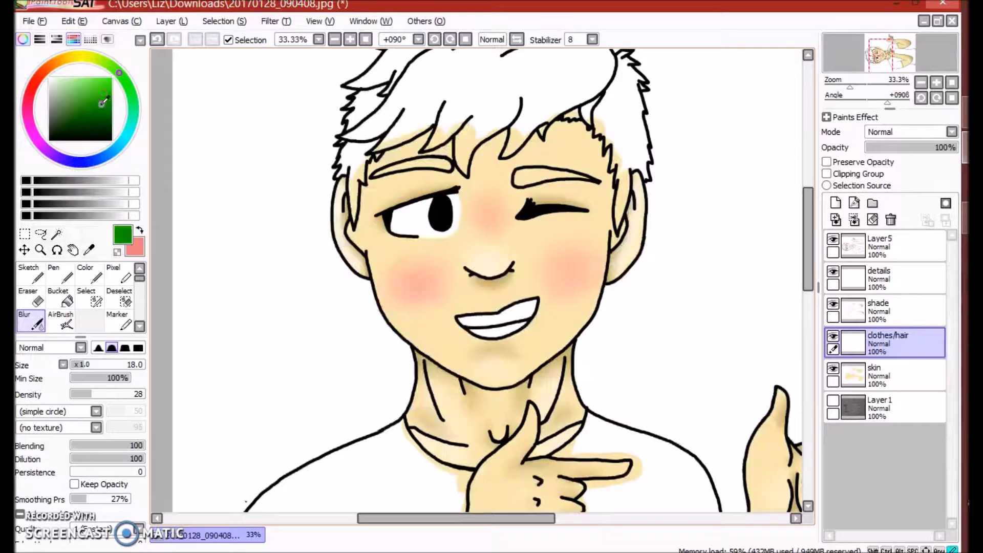
pyautogui.scroll(3, 748, 287)
pyautogui.press('c')
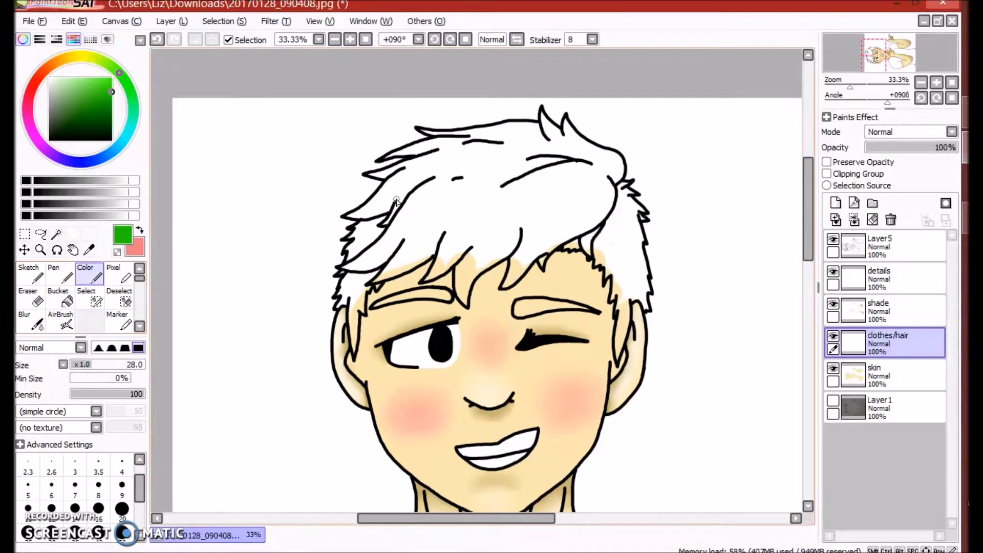
pyautogui.scroll(5, 406, 246)
pyautogui.moveTo(410, 151)
pyautogui.mouseDown()
pyautogui.moveTo(404, 333)
pyautogui.moveTo(428, 410)
pyautogui.mouseUp()
pyautogui.moveTo(463, 230)
pyautogui.mouseDown()
pyautogui.moveTo(419, 353)
pyautogui.moveTo(588, 143)
pyautogui.moveTo(399, 207)
pyautogui.moveTo(511, 77)
pyautogui.moveTo(588, 97)
pyautogui.mouseUp()
pyautogui.moveTo(217, 264)
pyautogui.mouseDown()
pyautogui.moveTo(263, 147)
pyautogui.moveTo(220, 237)
pyautogui.moveTo(287, 169)
pyautogui.mouseUp()
pyautogui.moveTo(668, 277)
pyautogui.mouseDown()
pyautogui.moveTo(702, 229)
pyautogui.moveTo(711, 112)
pyautogui.moveTo(790, 153)
pyautogui.moveTo(708, 273)
pyautogui.moveTo(746, 189)
pyautogui.mouseUp()
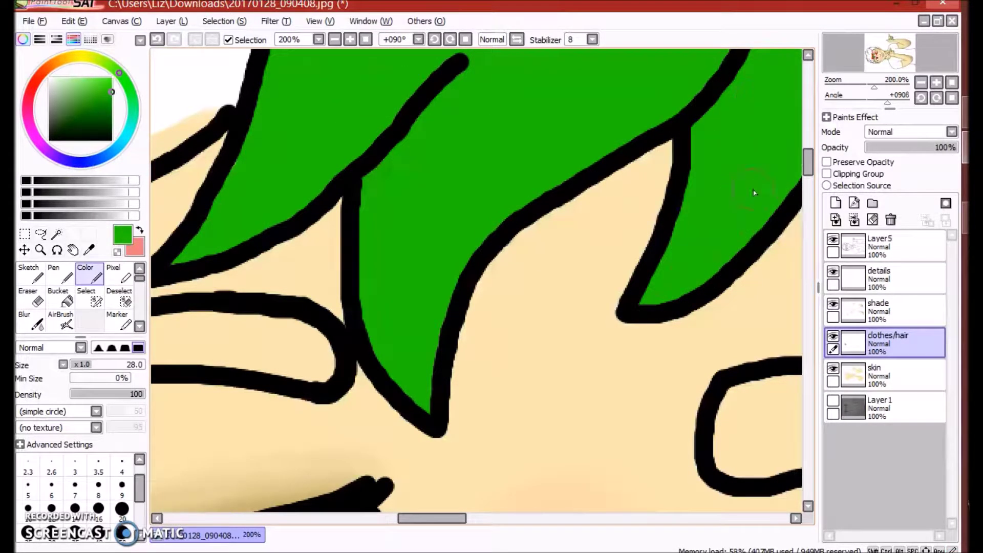
# - Extend the green along the rest of the fringe and up the spiky strands on the open-eye side
pyautogui.scroll(-5, 356, 270)
pyautogui.moveTo(357, 270)
pyautogui.mouseDown()
pyautogui.moveTo(479, 150)
pyautogui.moveTo(447, 228)
pyautogui.moveTo(565, 188)
pyautogui.moveTo(700, 60)
pyautogui.moveTo(534, 102)
pyautogui.moveTo(573, 116)
pyautogui.moveTo(697, 80)
pyautogui.mouseUp()
pyautogui.moveTo(169, 179)
pyautogui.mouseDown()
pyautogui.moveTo(320, 95)
pyautogui.moveTo(208, 188)
pyautogui.moveTo(434, 131)
pyautogui.moveTo(383, 71)
pyautogui.moveTo(429, 91)
pyautogui.moveTo(437, 70)
pyautogui.mouseUp()
pyautogui.scroll(3, 475, 317)
pyautogui.moveTo(474, 165)
pyautogui.mouseDown()
pyautogui.moveTo(501, 199)
pyautogui.moveTo(512, 154)
pyautogui.moveTo(492, 61)
pyautogui.mouseUp()
pyautogui.moveTo(200, 120)
pyautogui.mouseDown()
pyautogui.moveTo(296, 127)
pyautogui.moveTo(450, 67)
pyautogui.mouseUp()
pyautogui.moveTo(512, 169); pyautogui.dragTo(563, 56)
pyautogui.scroll(-2, 461, 287)
pyautogui.moveTo(589, 138); pyautogui.dragTo(393, 295)
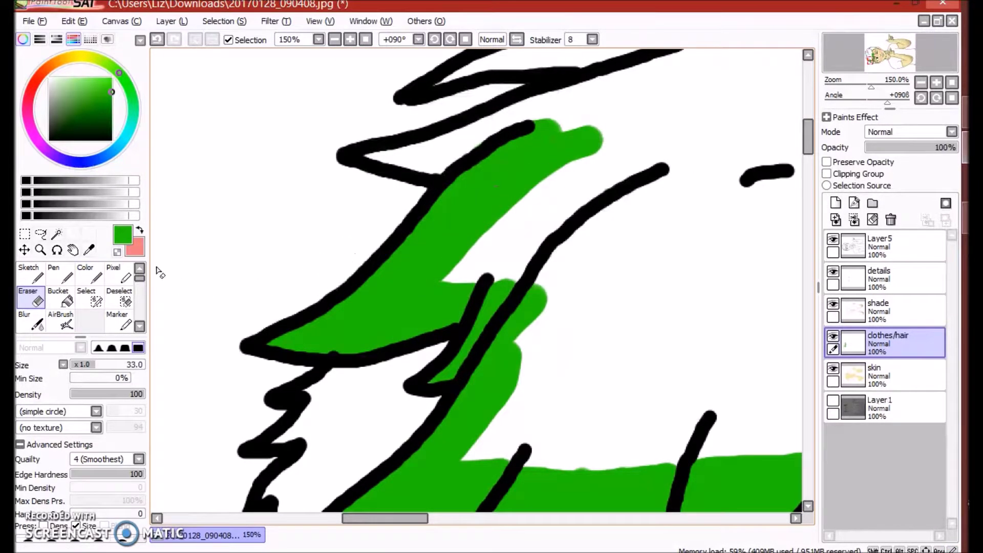
# - Paint green inside the upper spiky strands and along the top outline of the hair
pyautogui.moveTo(368, 163); pyautogui.dragTo(542, 108)
pyautogui.moveTo(450, 154); pyautogui.dragTo(634, 71)
pyautogui.scroll(1, 395, 220)
pyautogui.press('[')
pyautogui.moveTo(408, 218)
pyautogui.mouseDown()
pyautogui.moveTo(484, 202)
pyautogui.moveTo(686, 110)
pyautogui.moveTo(600, 147)
pyautogui.moveTo(589, 188)
pyautogui.moveTo(779, 106)
pyautogui.mouseUp()
pyautogui.scroll(1, 779, 107)
pyautogui.moveTo(614, 148); pyautogui.dragTo(803, 128)
pyautogui.moveTo(384, 517); pyautogui.dragTo(445, 518)
pyautogui.moveTo(276, 149); pyautogui.dragTo(758, 85)
# - Line the inside of the crown and the rounded winking-eye-side hair outline with green at brush size 29
pyautogui.scroll(-3, 746, 171)
pyautogui.scroll(3, 366, 125)
pyautogui.moveTo(366, 125)
pyautogui.mouseDown()
pyautogui.moveTo(463, 272)
pyautogui.moveTo(544, 325)
pyautogui.moveTo(588, 290)
pyautogui.moveTo(424, 198)
pyautogui.moveTo(333, 67)
pyautogui.mouseUp()
pyautogui.scroll(-1, 609, 317)
pyautogui.scroll(1, 609, 317)
pyautogui.moveTo(610, 340); pyautogui.dragTo(511, 287)
pyautogui.scroll(3, 512, 287)
pyautogui.moveTo(438, 165); pyautogui.dragTo(298, 140)
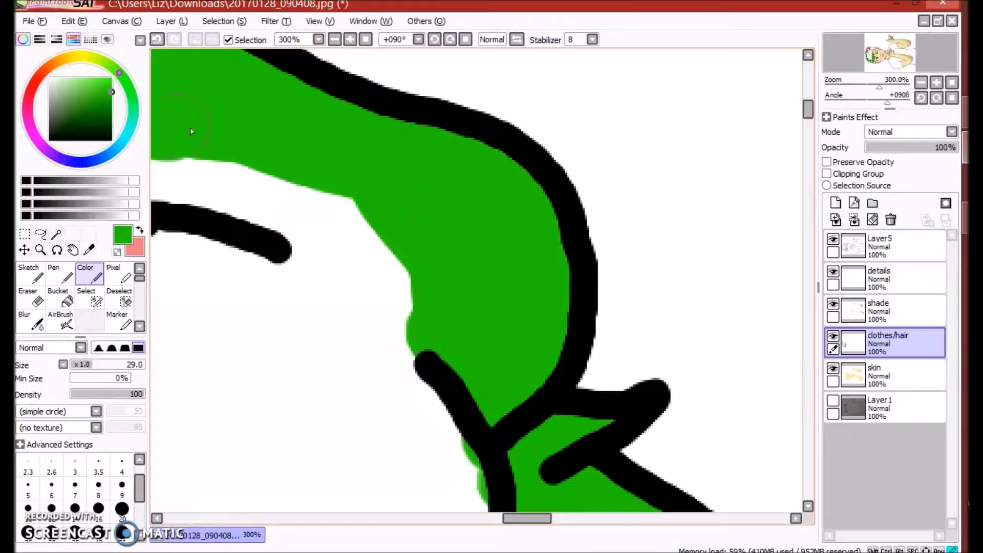
pyautogui.scroll(-2, 299, 141)
pyautogui.moveTo(456, 281)
pyautogui.mouseDown()
pyautogui.moveTo(453, 201)
pyautogui.moveTo(373, 204)
pyautogui.moveTo(425, 238)
pyautogui.moveTo(430, 333)
pyautogui.mouseUp()
# - Close the green border along the lower winking-eye-side edge of the top hair so it encloses the white interior
pyautogui.scroll(-1, 373, 204)
pyautogui.click(37, 299)
pyautogui.click(89, 273)
pyautogui.scroll(2, 386, 412)
pyautogui.scroll(-2, 386, 412)
pyautogui.scroll(1, 307, 358)
pyautogui.moveTo(220, 460)
pyautogui.mouseDown()
pyautogui.moveTo(271, 379)
pyautogui.moveTo(486, 266)
pyautogui.mouseUp()
pyautogui.moveTo(522, 57)
pyautogui.mouseDown()
pyautogui.moveTo(530, 215)
pyautogui.moveTo(491, 255)
pyautogui.mouseUp()
pyautogui.moveTo(507, 205); pyautogui.dragTo(358, 302)
pyautogui.scroll(-3, 358, 302)
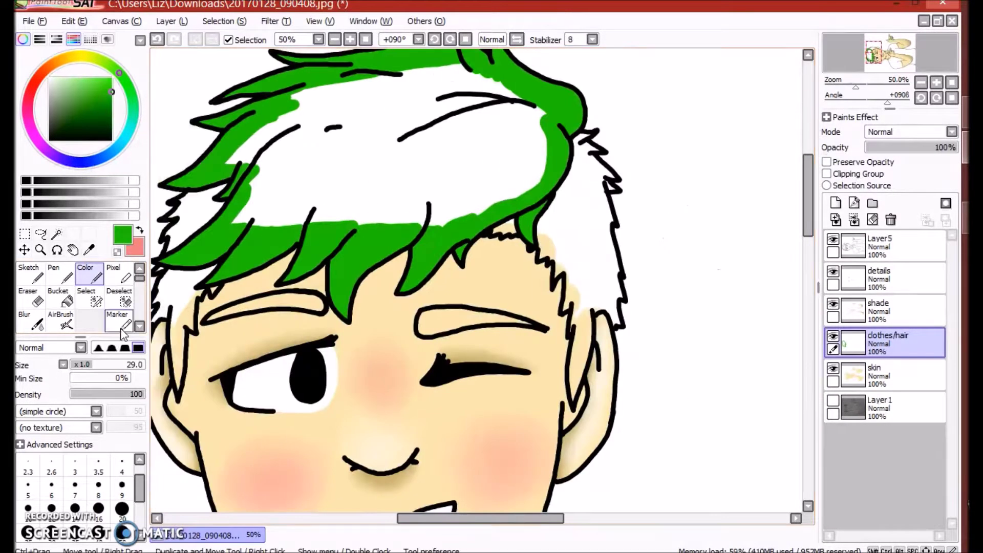
# - Bucket-fill the white interior of the top hair with green and cover the faint seams with the Color brush at size 95
pyautogui.click(67, 300)
pyautogui.click(307, 154)
pyautogui.click(90, 275)
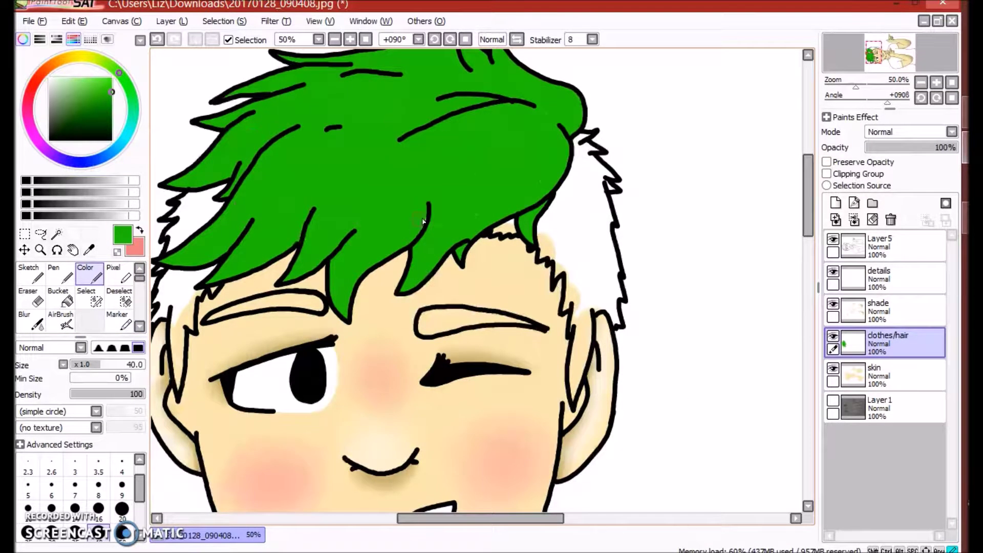
pyautogui.scroll(2, 490, 144)
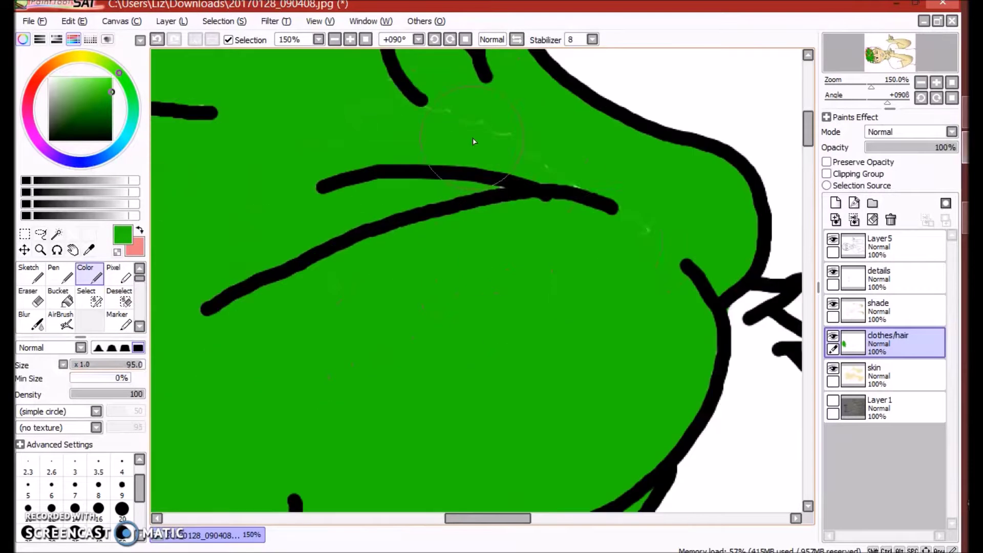
pyautogui.scroll(-3, 231, 193)
pyautogui.scroll(2, 591, 280)
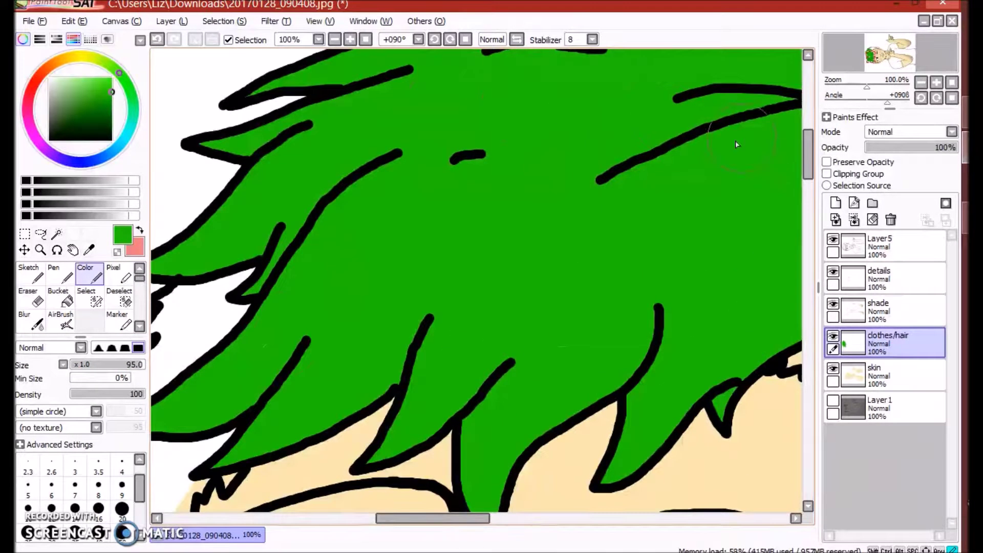
# - Pick a dark reddish brown and paint both eyebrows with the Color brush
pyautogui.scroll(-4, 732, 344)
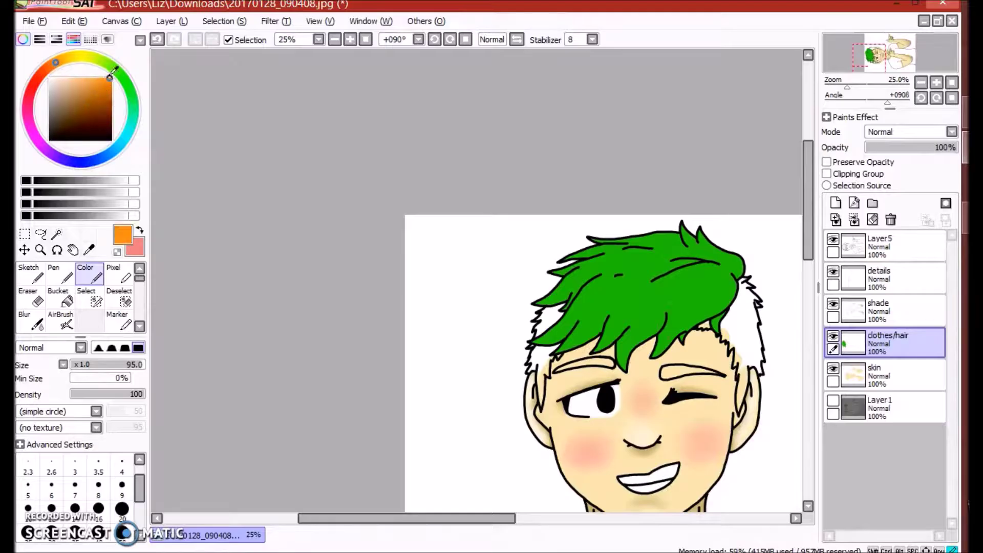
pyautogui.scroll(7, 542, 354)
pyautogui.moveTo(505, 417); pyautogui.dragTo(588, 374)
pyautogui.moveTo(507, 409); pyautogui.dragTo(671, 350)
pyautogui.moveTo(512, 410)
pyautogui.mouseDown()
pyautogui.moveTo(652, 368)
pyautogui.moveTo(307, 338)
pyautogui.mouseUp()
pyautogui.hscroll(3, 652, 358)
pyautogui.scroll(-3, 358, 410)
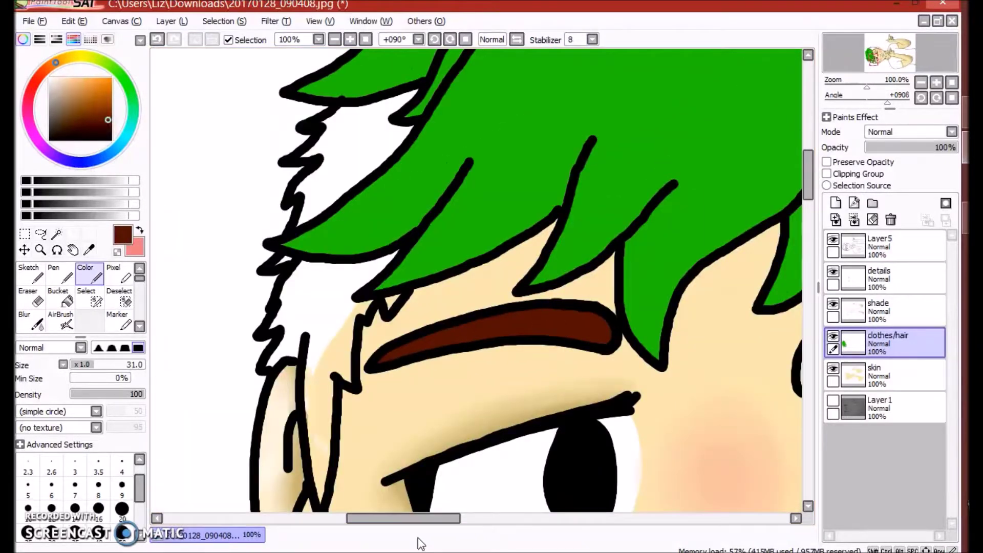
pyautogui.moveTo(256, 369)
pyautogui.mouseDown()
pyautogui.moveTo(263, 377)
pyautogui.moveTo(351, 346)
pyautogui.moveTo(443, 361)
pyautogui.mouseUp()
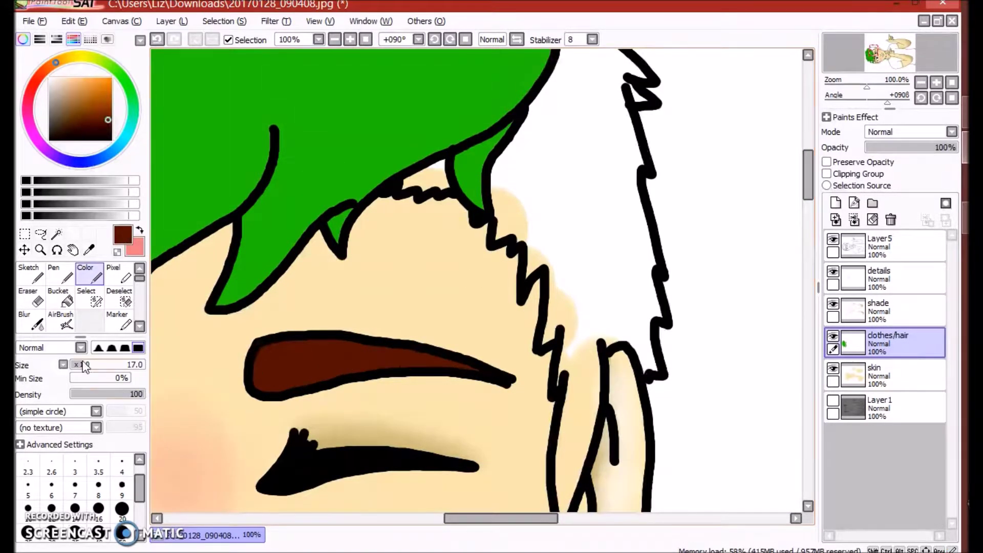
# - Paint the sideburn in front of the winking-eye-side ear dark brown with the Color brush at size 25
pyautogui.scroll(1, 511, 266)
pyautogui.moveTo(578, 361)
pyautogui.mouseDown()
pyautogui.moveTo(586, 450)
pyautogui.moveTo(598, 410)
pyautogui.mouseUp()
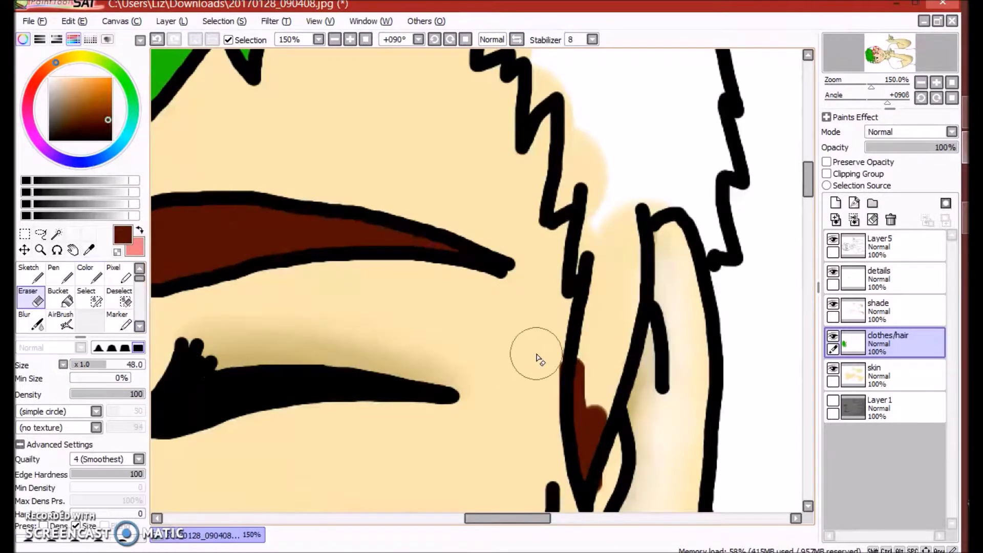
pyautogui.moveTo(588, 271)
pyautogui.mouseDown()
pyautogui.moveTo(613, 208)
pyautogui.moveTo(621, 345)
pyautogui.moveTo(609, 353)
pyautogui.mouseUp()
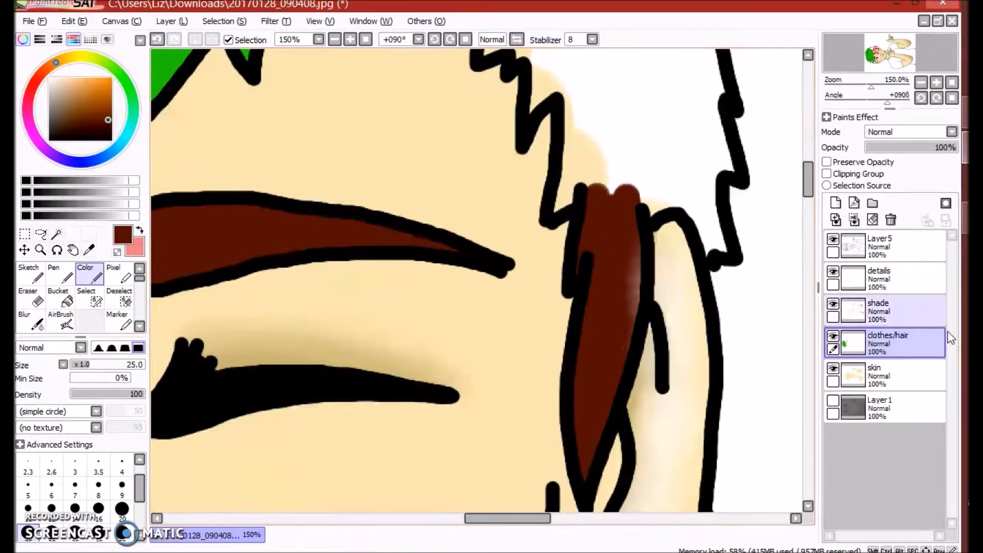
# - Paint the hair above the winking-eye-side sideburn dark brown on the clothes/hair layer, up to the green fringe
pyautogui.click(878, 276)
pyautogui.click(888, 342)
pyautogui.moveTo(560, 71)
pyautogui.mouseDown()
pyautogui.moveTo(568, 200)
pyautogui.moveTo(603, 158)
pyautogui.moveTo(698, 215)
pyautogui.moveTo(709, 167)
pyautogui.moveTo(655, 98)
pyautogui.moveTo(607, 66)
pyautogui.moveTo(617, 196)
pyautogui.moveTo(779, 235)
pyautogui.mouseUp()
pyautogui.scroll(3, 608, 66)
pyautogui.hscroll(-2, 608, 66)
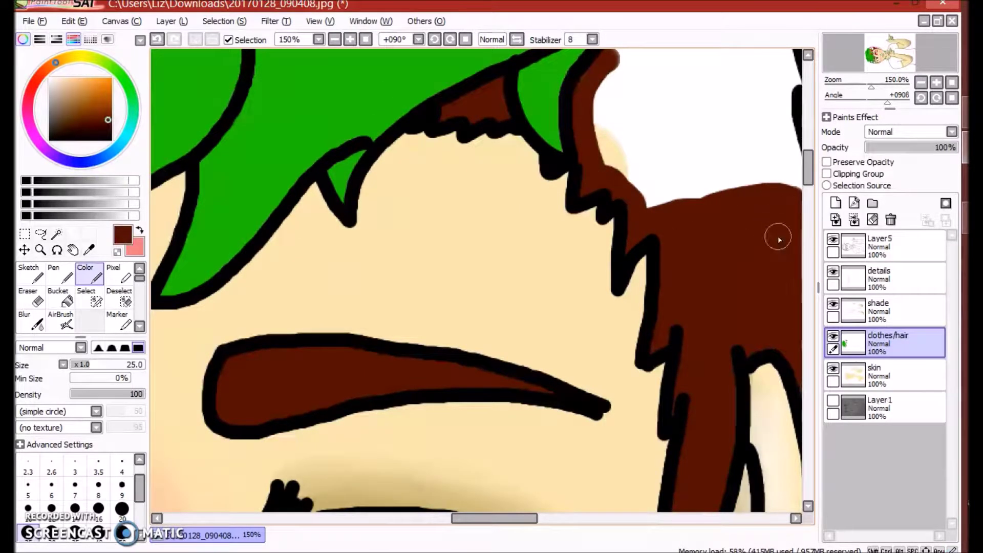
# - Fill the rest of the winking-eye-side hair dark brown up to its outer spikes, covering the remaining skin-coloured gap
pyautogui.hscroll(5, 778, 235)
pyautogui.moveTo(402, 228)
pyautogui.mouseDown()
pyautogui.moveTo(368, 82)
pyautogui.moveTo(256, 219)
pyautogui.moveTo(486, 180)
pyautogui.moveTo(520, 93)
pyautogui.mouseUp()
pyautogui.scroll(1, 354, 125)
pyautogui.moveTo(429, 61)
pyautogui.mouseDown()
pyautogui.moveTo(485, 98)
pyautogui.moveTo(511, 138)
pyautogui.moveTo(507, 166)
pyautogui.moveTo(553, 163)
pyautogui.mouseUp()
pyautogui.scroll(-1, 505, 132)
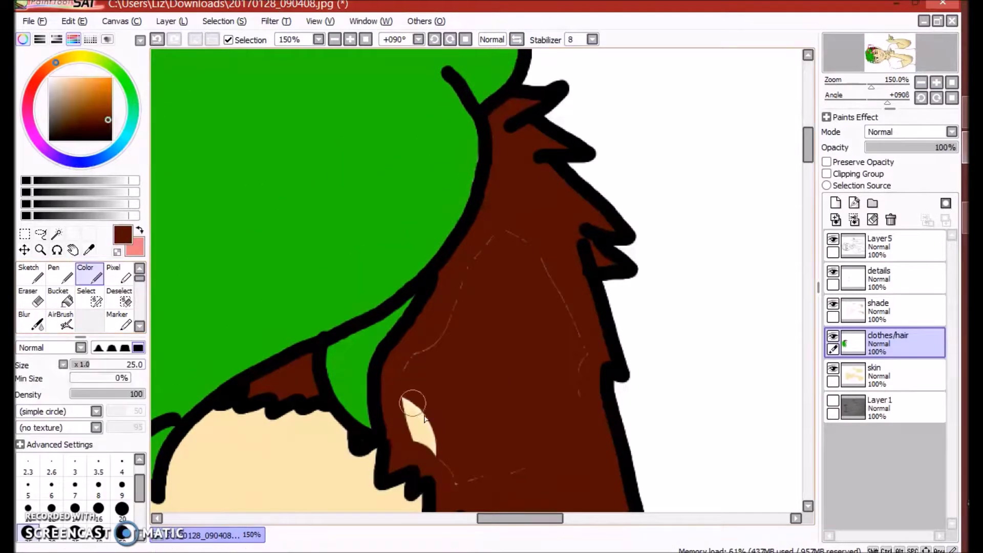
pyautogui.moveTo(413, 404); pyautogui.dragTo(425, 440)
# - Paint the upper open-eye-side hair and the lower part of its sideburn dark brown with the Color brush at size 25
pyautogui.moveTo(727, 254)
pyautogui.mouseDown()
pyautogui.moveTo(621, 291)
pyautogui.moveTo(696, 277)
pyautogui.moveTo(588, 321)
pyautogui.moveTo(707, 329)
pyautogui.mouseUp()
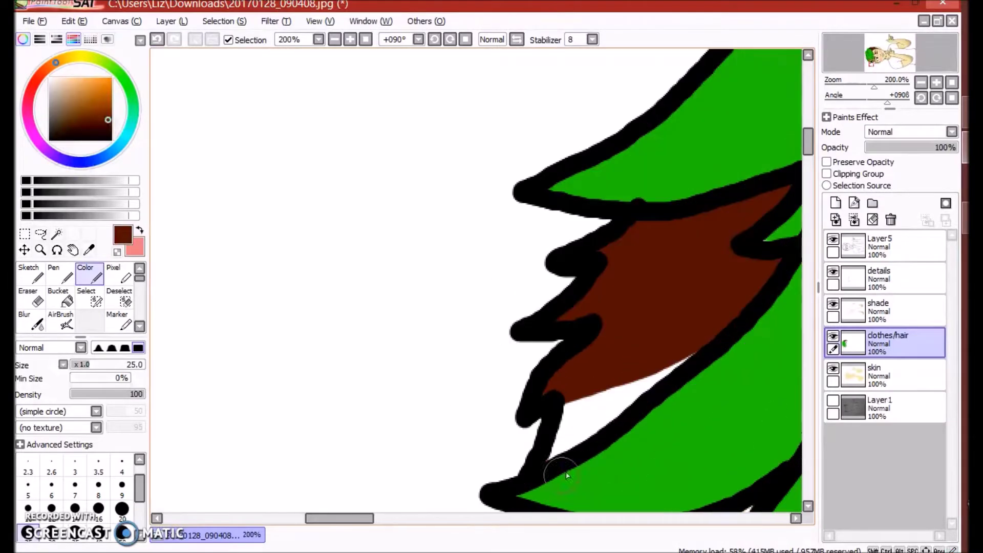
pyautogui.moveTo(548, 471); pyautogui.dragTo(616, 400)
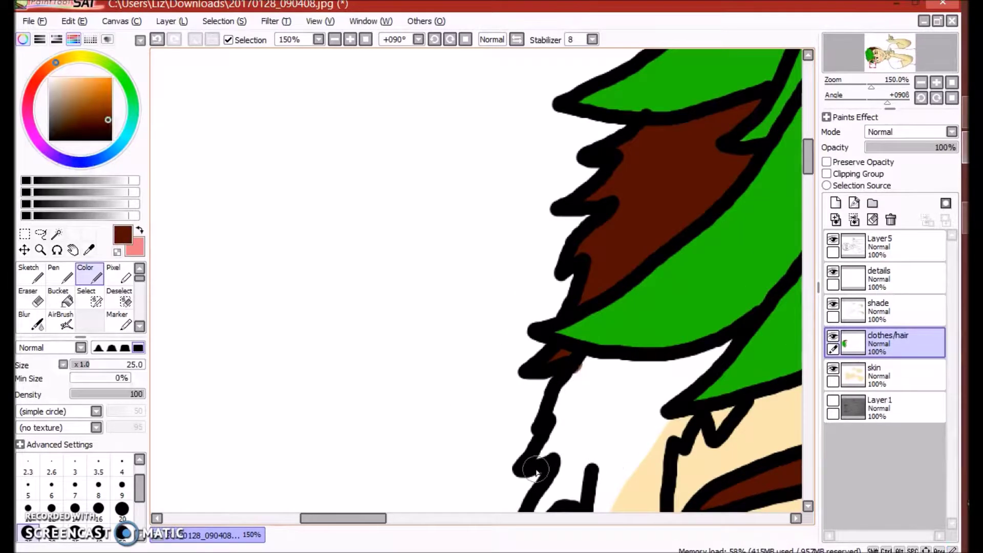
pyautogui.moveTo(563, 389)
pyautogui.mouseDown()
pyautogui.moveTo(651, 373)
pyautogui.moveTo(627, 389)
pyautogui.mouseUp()
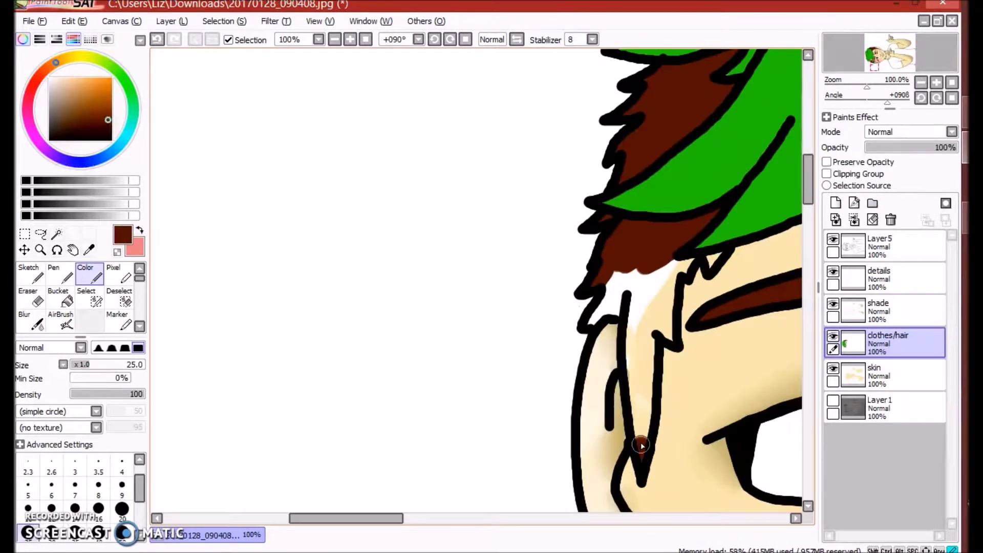
pyautogui.moveTo(640, 445)
pyautogui.mouseDown()
pyautogui.moveTo(638, 322)
pyautogui.moveTo(639, 435)
pyautogui.mouseUp()
pyautogui.click(878, 278)
pyautogui.press('e')
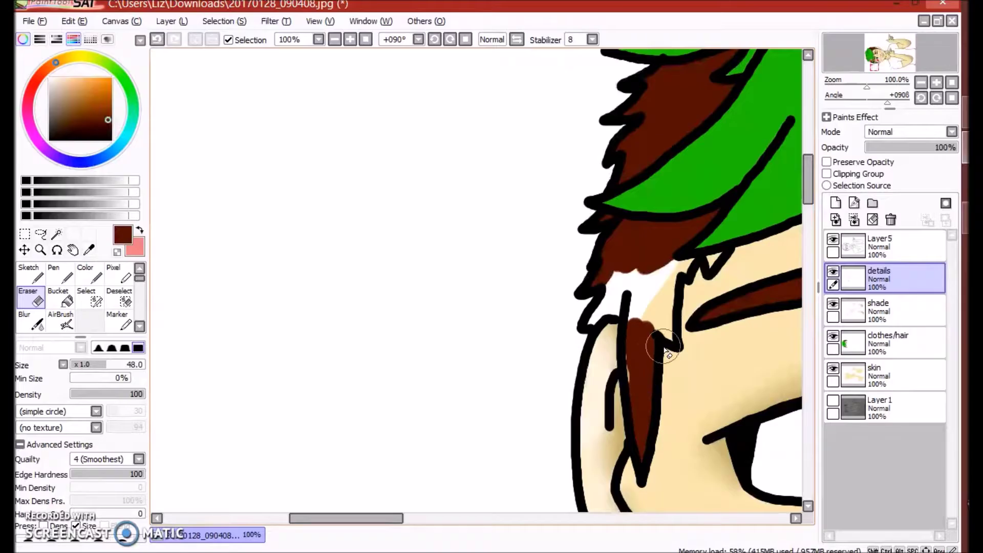
# - Fill the gap joining the open-eye-side hair to its sideburn dark brown, and erase stray shading over the sideburn on the shade layer
pyautogui.click(887, 342)
pyautogui.click(89, 274)
pyautogui.moveTo(627, 289); pyautogui.dragTo(632, 302)
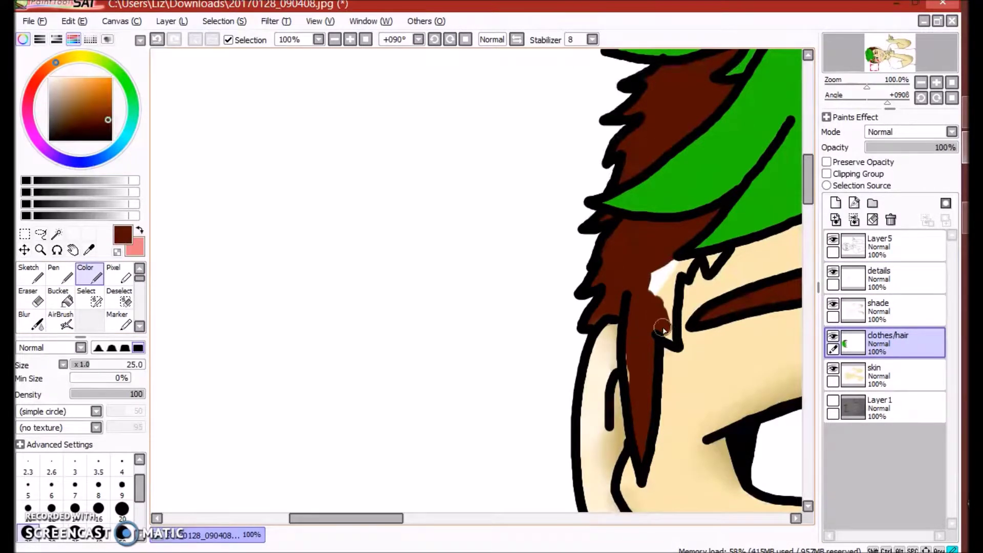
pyautogui.keyDown('ctrl'); pyautogui.click(643, 373); pyautogui.keyUp('ctrl')
pyautogui.keyDown('ctrl'); pyautogui.click(645, 368); pyautogui.keyUp('ctrl')
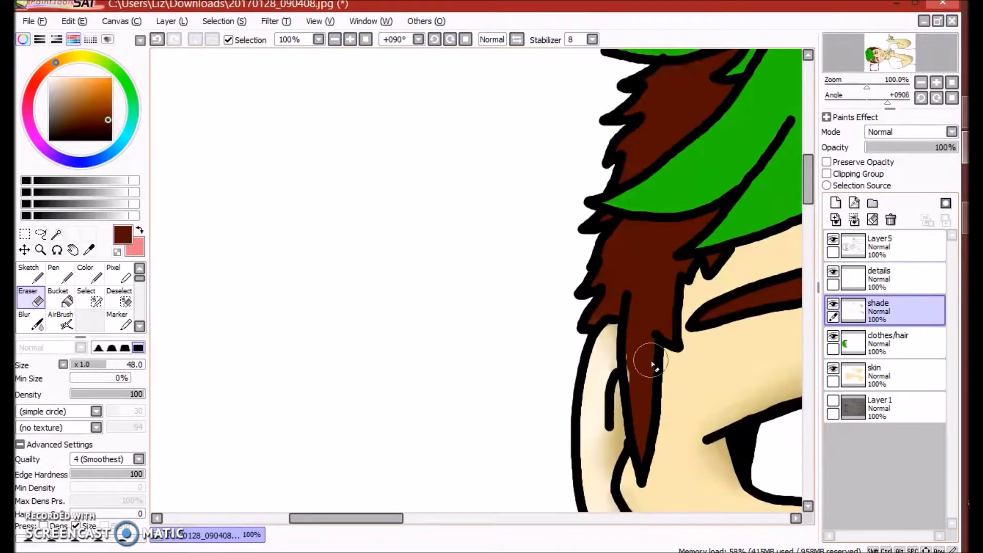
pyautogui.scroll(-5, 459, 411)
# - Bucket-fill the side hair and eyebrows with a very dark brown on the shade layer
pyautogui.click(58, 297)
pyautogui.scroll(3, 422, 369)
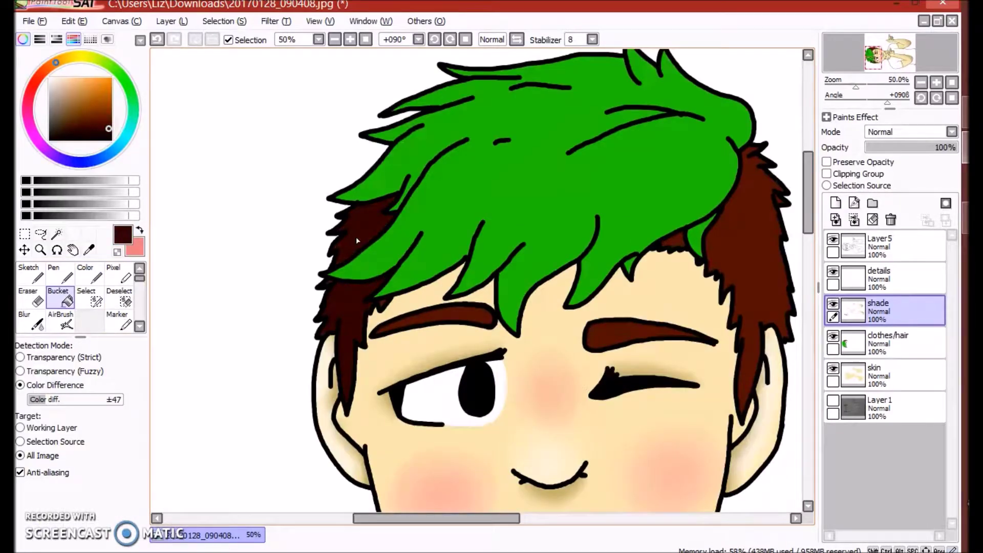
pyautogui.click(344, 239)
pyautogui.click(742, 247)
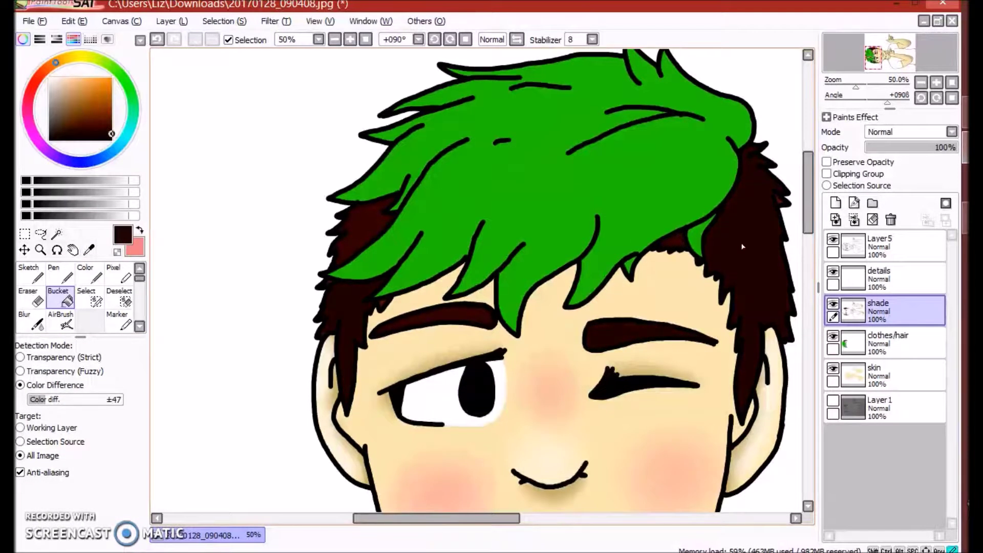
pyautogui.scroll(-3, 487, 408)
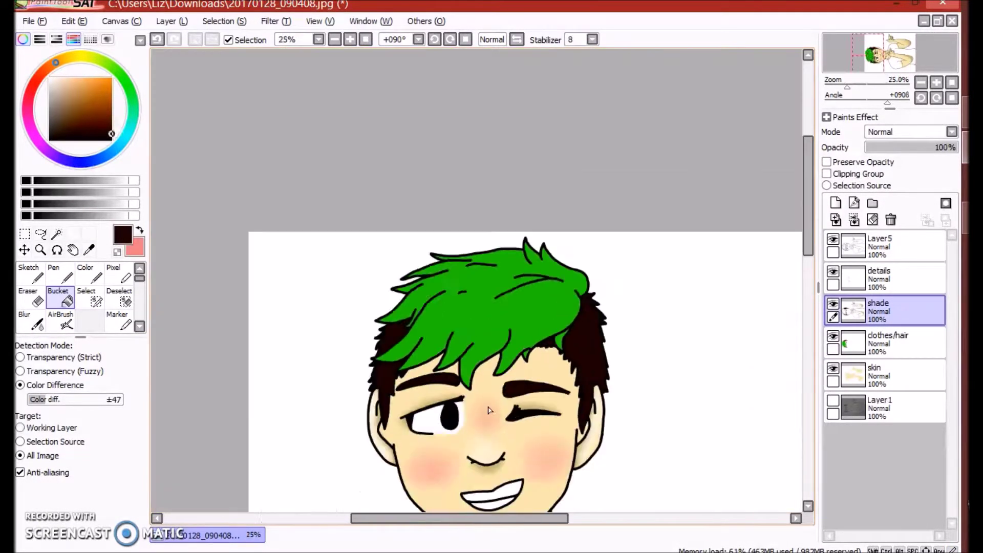
# - Pick a dark navy blue for the shirt and choose the Color brush
pyautogui.moveTo(128, 139); pyautogui.dragTo(81, 161)
pyautogui.click(112, 126)
pyautogui.click(89, 275)
pyautogui.scroll(4, 382, 402)
pyautogui.moveTo(324, 256)
pyautogui.mouseDown()
pyautogui.moveTo(351, 408)
pyautogui.moveTo(461, 424)
pyautogui.moveTo(604, 364)
pyautogui.moveTo(316, 237)
pyautogui.moveTo(564, 336)
pyautogui.moveTo(548, 322)
pyautogui.mouseUp()
pyautogui.scroll(-3, 548, 322)
pyautogui.scroll(2, 401, 315)
pyautogui.scroll(1, 435, 351)
pyautogui.moveTo(435, 351)
pyautogui.mouseDown()
pyautogui.moveTo(450, 147)
pyautogui.moveTo(476, 107)
pyautogui.mouseUp()
pyautogui.scroll(1, 566, 103)
pyautogui.moveTo(425, 223); pyautogui.dragTo(662, 115)
pyautogui.scroll(-1, 570, 110)
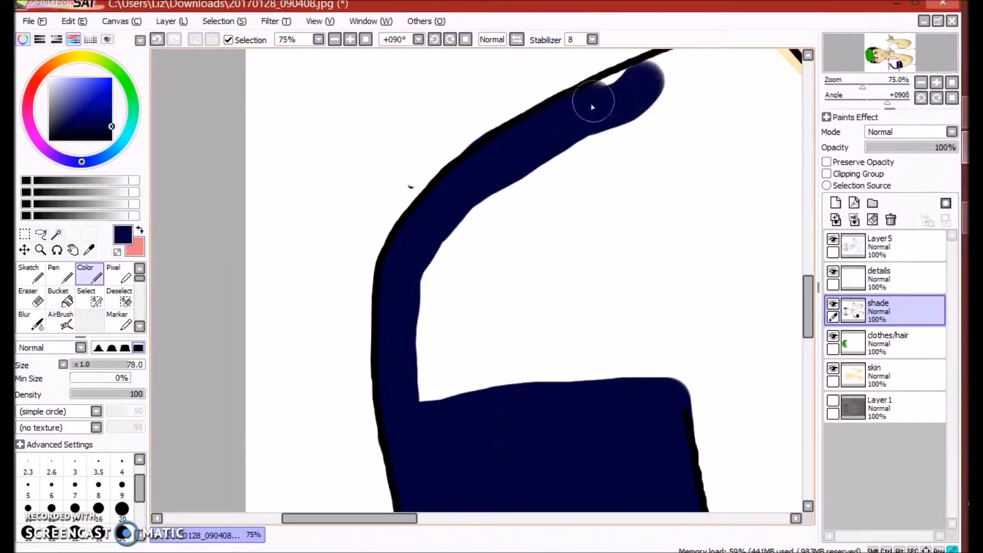
pyautogui.scroll(-2, 756, 92)
pyautogui.scroll(4, 757, 92)
pyautogui.moveTo(737, 205)
pyautogui.mouseDown()
pyautogui.moveTo(723, 231)
pyautogui.moveTo(723, 220)
pyautogui.mouseUp()
pyautogui.moveTo(395, 219)
pyautogui.mouseDown()
pyautogui.moveTo(323, 219)
pyautogui.moveTo(358, 219)
pyautogui.mouseUp()
pyautogui.moveTo(717, 113); pyautogui.dragTo(751, 193)
pyautogui.hscroll(3, 571, 510)
pyautogui.scroll(-6, 533, 423)
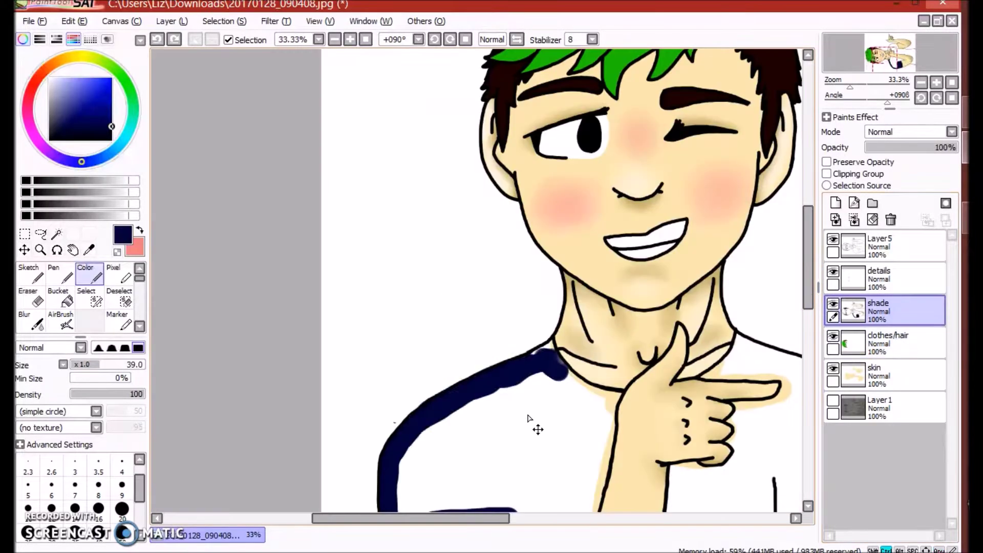
# - Select a rectangle around the shirt and arms down to the canvas bottom, and ready the Bucket on the clothes/hair layer
pyautogui.click(888, 342)
pyautogui.click(880, 246)
pyautogui.click(24, 234)
pyautogui.moveTo(428, 230); pyautogui.dragTo(764, 507)
pyautogui.click(25, 250)
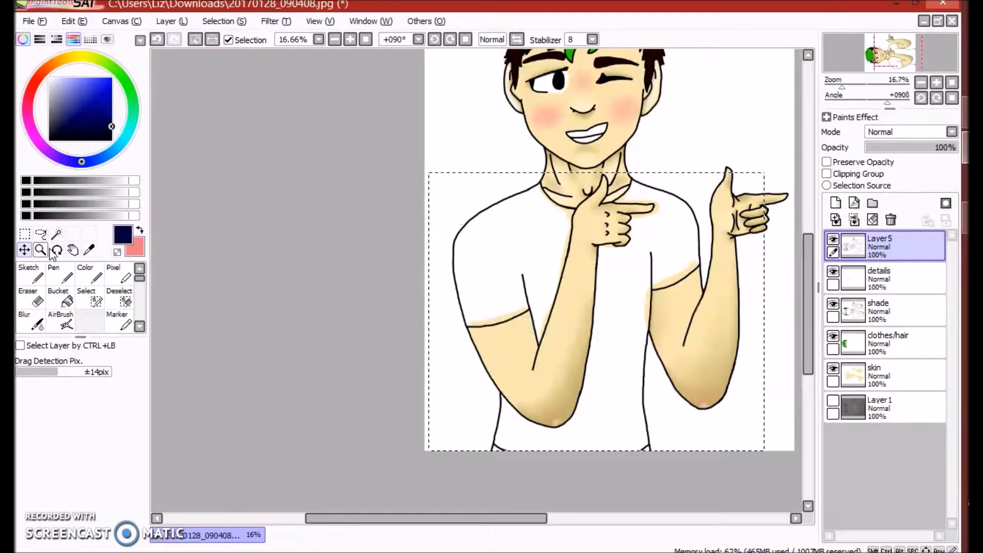
pyautogui.click(73, 250)
pyautogui.moveTo(481, 225); pyautogui.dragTo(443, 246)
pyautogui.click(67, 301)
pyautogui.click(888, 342)
pyautogui.click(450, 287)
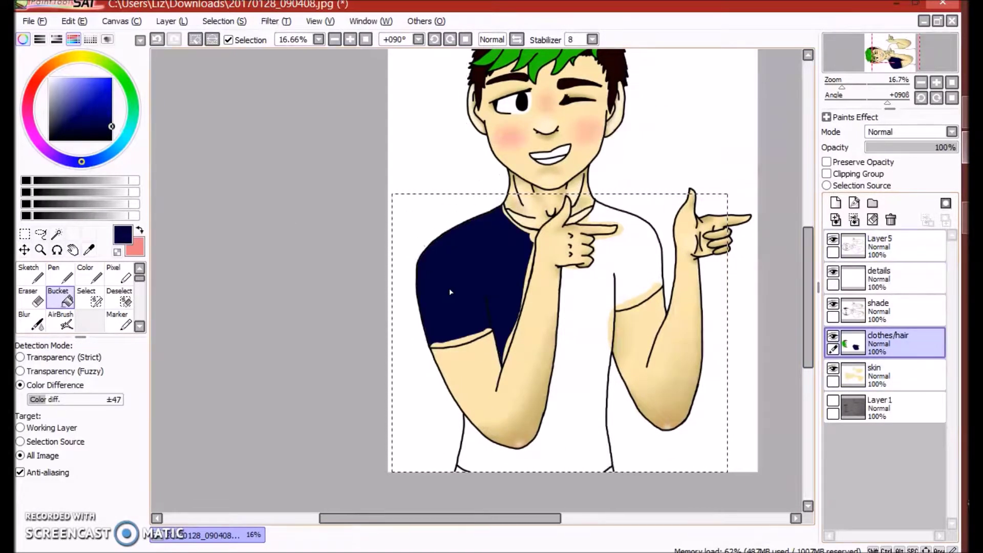
pyautogui.click(593, 319)
pyautogui.hotkey('ctrl', 'z')
pyautogui.hotkey('ctrl', 'z')
# - Hide the skin layer, bucket-fill the whole shirt with navy blue, and show the skin layer again
pyautogui.click(833, 368)
pyautogui.click(484, 285)
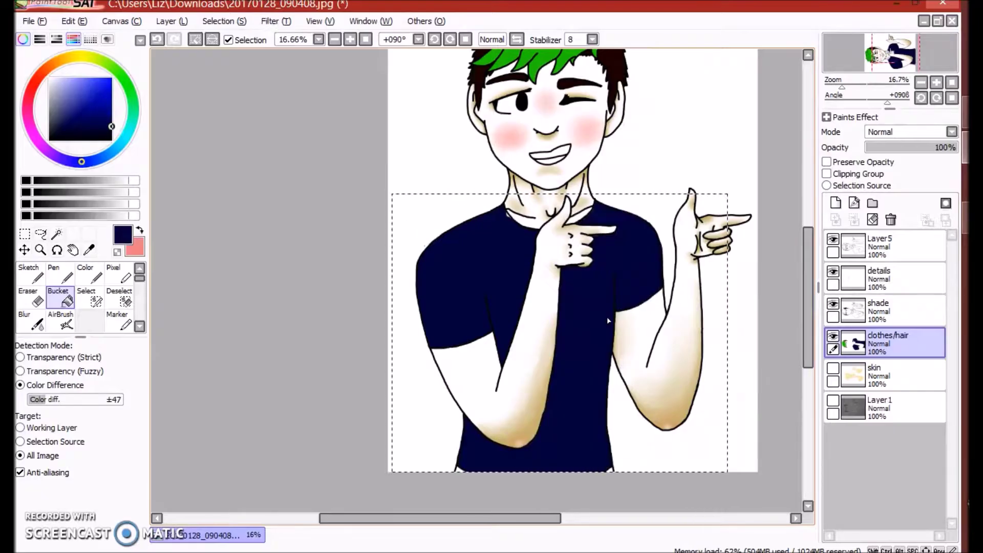
pyautogui.click(832, 368)
# - Cover the light smudges and seams along the shirt's collar and shoulders with navy on the details layer, using the Color brush at size 39
pyautogui.click(85, 274)
pyautogui.scroll(7, 442, 242)
pyautogui.hotkey('ctrl', 'z')
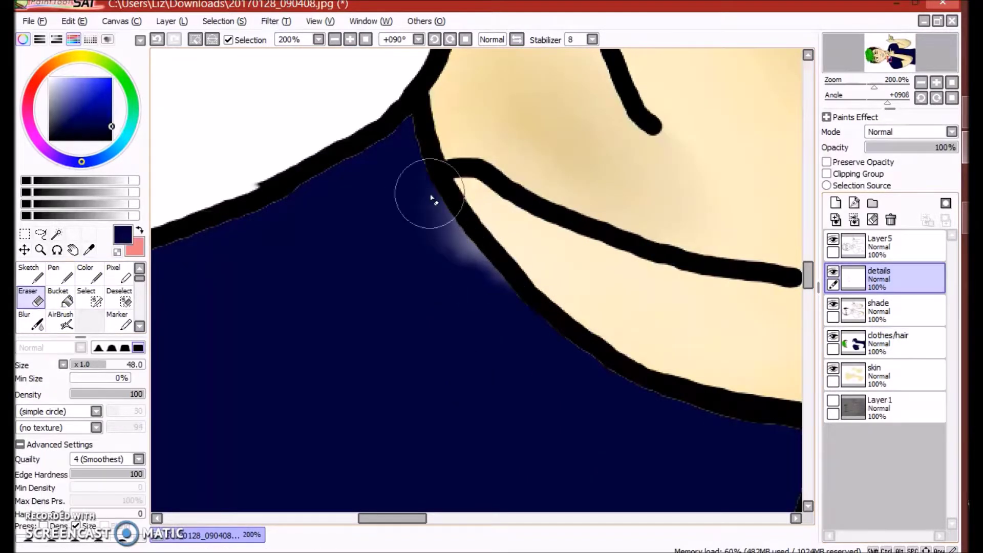
pyautogui.scroll(-4, 198, 301)
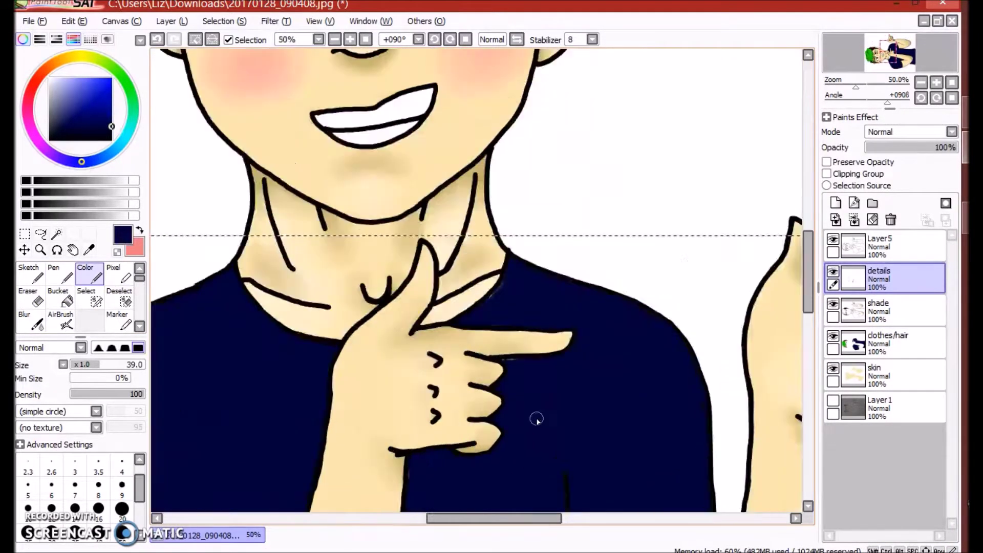
pyautogui.scroll(4, 535, 416)
pyautogui.scroll(-6, 615, 373)
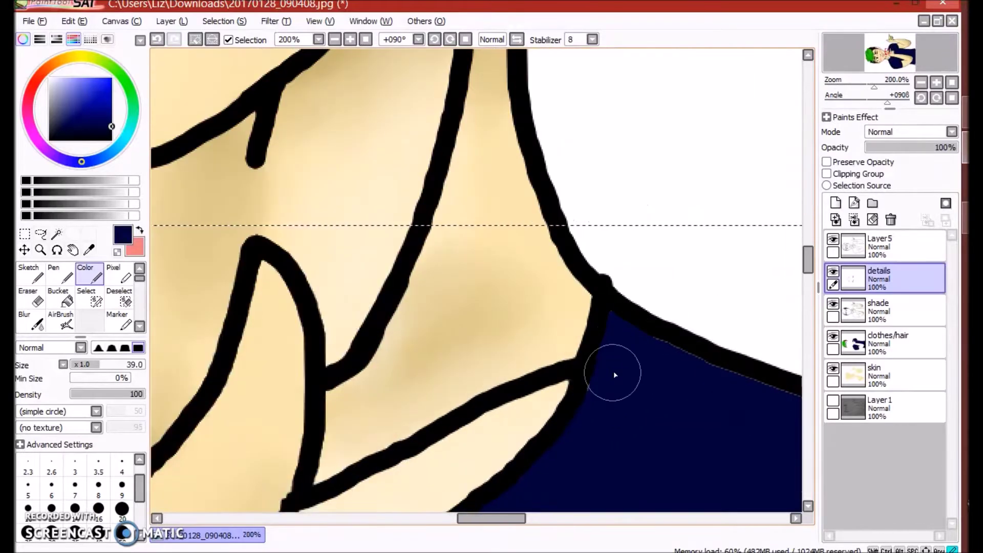
pyautogui.scroll(5, 477, 388)
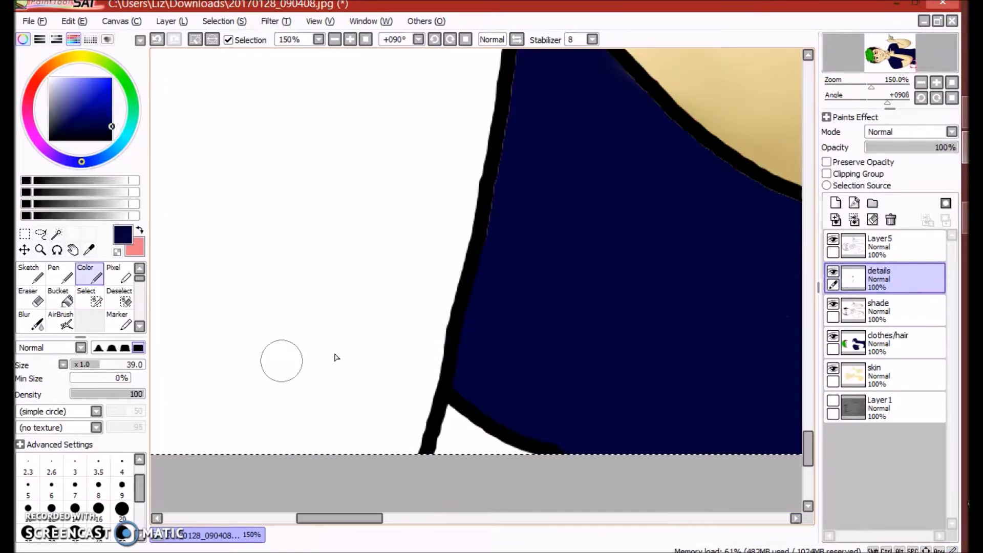
# - Sample black from the line art and paint the white corners below the shirt hem black
pyautogui.keyDown('alt'); pyautogui.click(483, 439); pyautogui.keyUp('alt')
pyautogui.press('h')
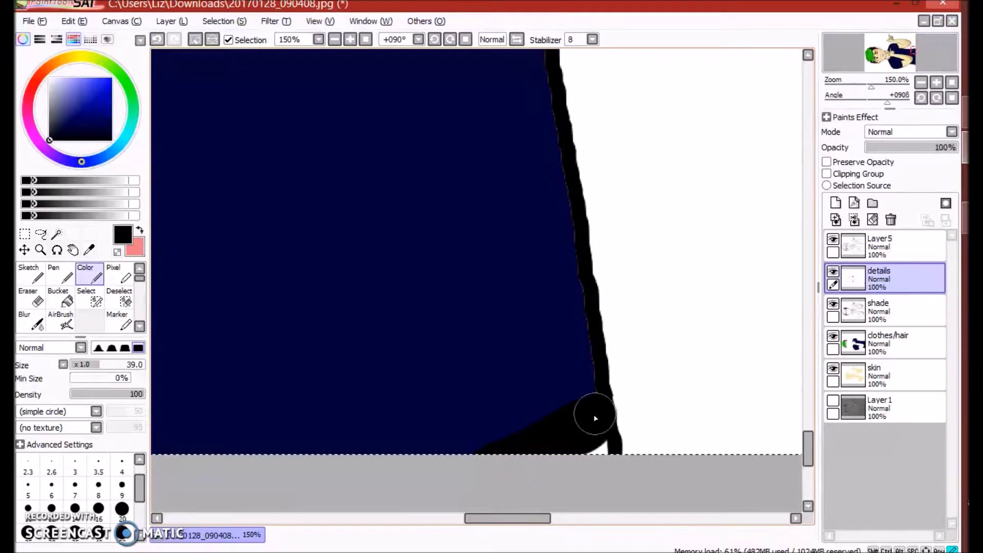
pyautogui.hscroll(-5, 592, 421)
# - Sample the shirt's navy and cover the thin seams along the torso's outer edge and beneath the pointing hand
pyautogui.keyDown('alt'); pyautogui.click(628, 300); pyautogui.keyUp('alt')
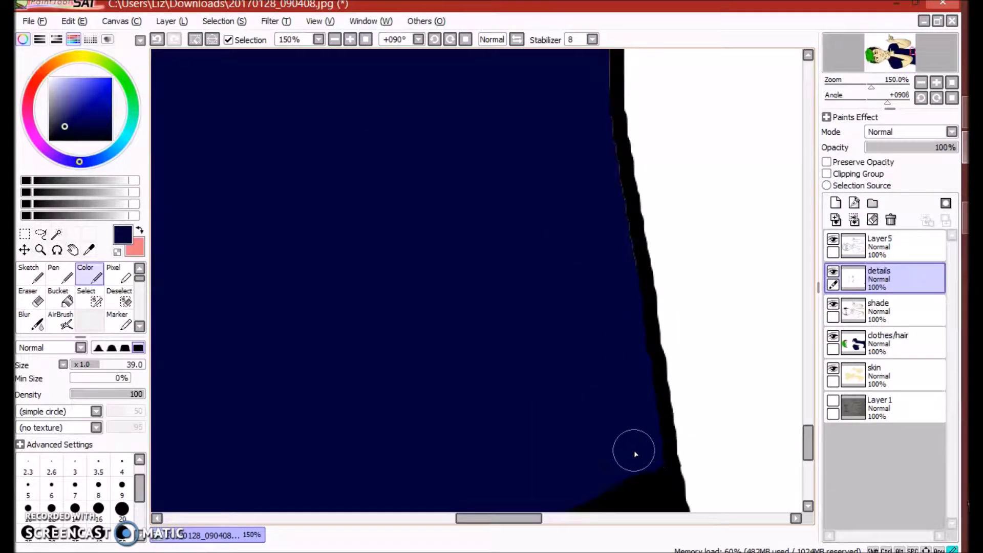
pyautogui.scroll(5, 614, 265)
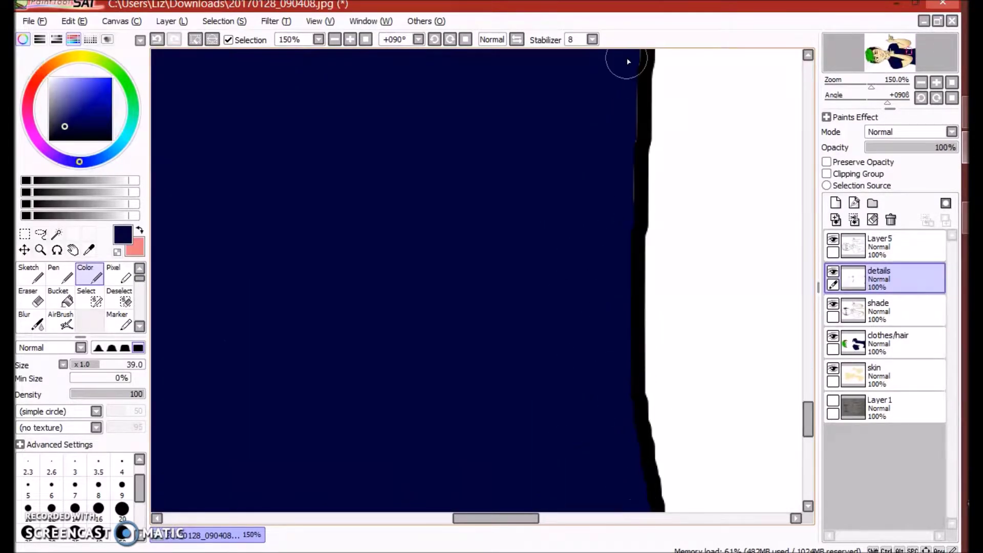
pyautogui.scroll(-1, 629, 62)
pyautogui.scroll(-2, 764, 124)
pyautogui.scroll(4, 617, 111)
pyautogui.scroll(-2, 430, 280)
pyautogui.scroll(3, 665, 116)
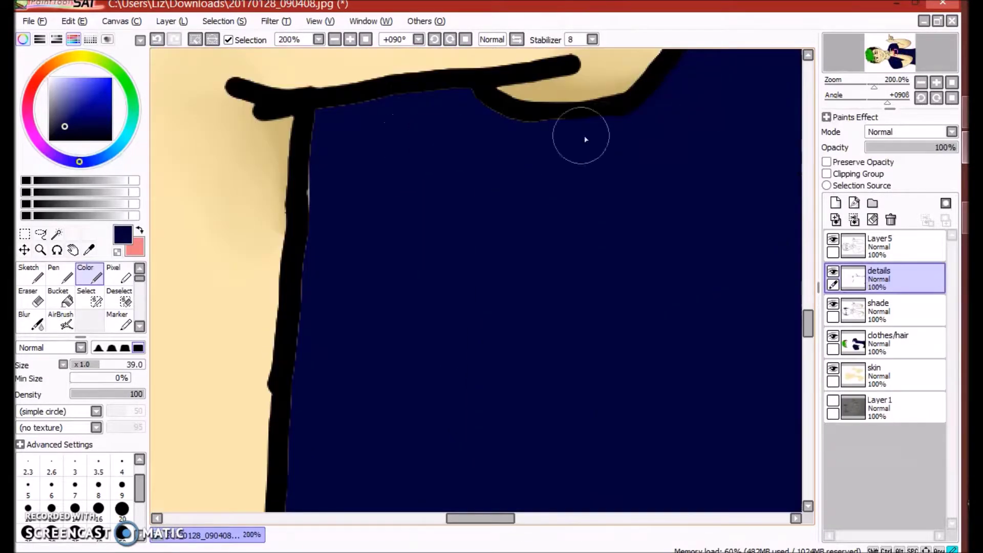
pyautogui.scroll(-1, 316, 418)
pyautogui.hscroll(5, 614, 316)
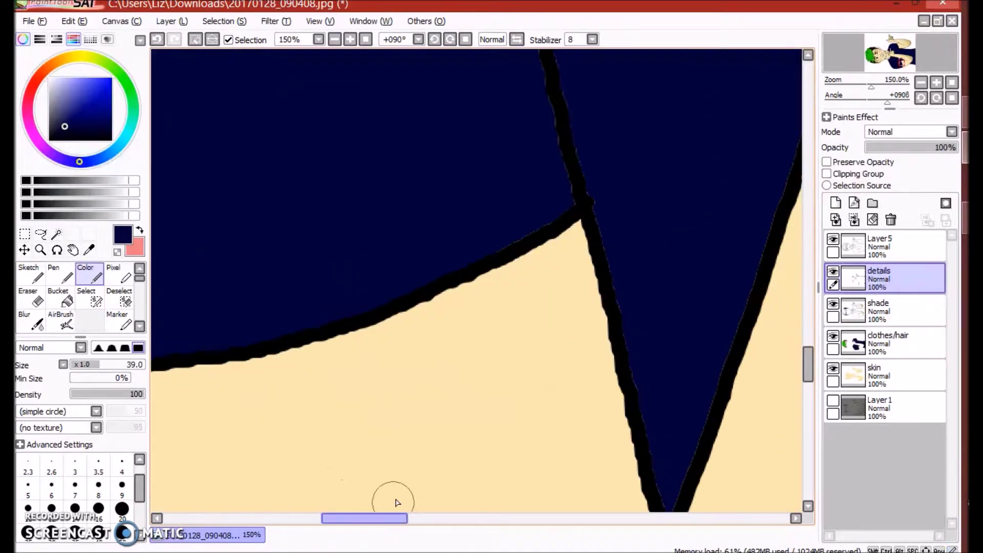
# - Cover the thin seams around the open-eye-side sleeve and shoulder with navy on the details layer
pyautogui.scroll(-3, 639, 328)
pyautogui.scroll(-1, 703, 142)
pyautogui.scroll(-2, 646, 401)
pyautogui.scroll(2, 581, 102)
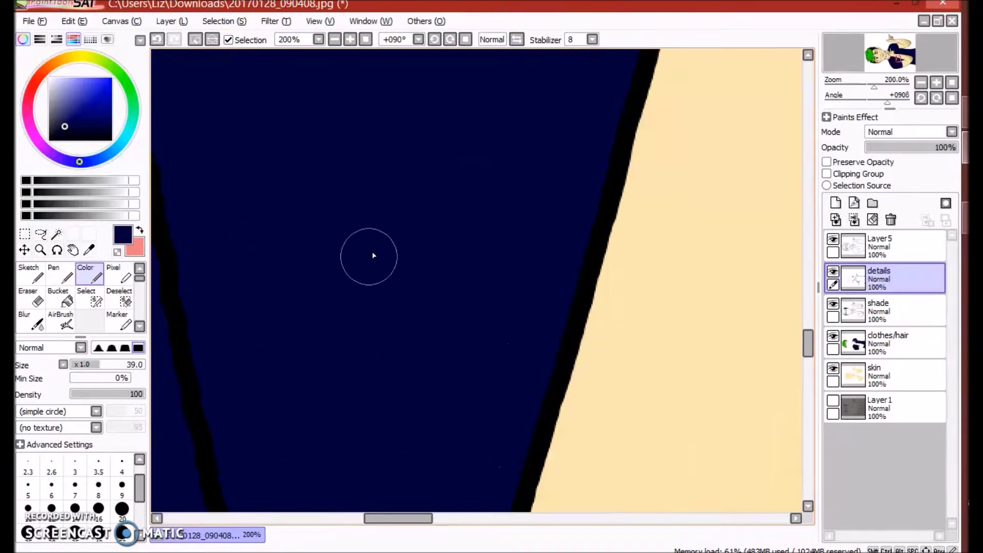
pyautogui.scroll(-3, 378, 417)
pyautogui.scroll(3, 328, 105)
pyautogui.scroll(-1, 358, 133)
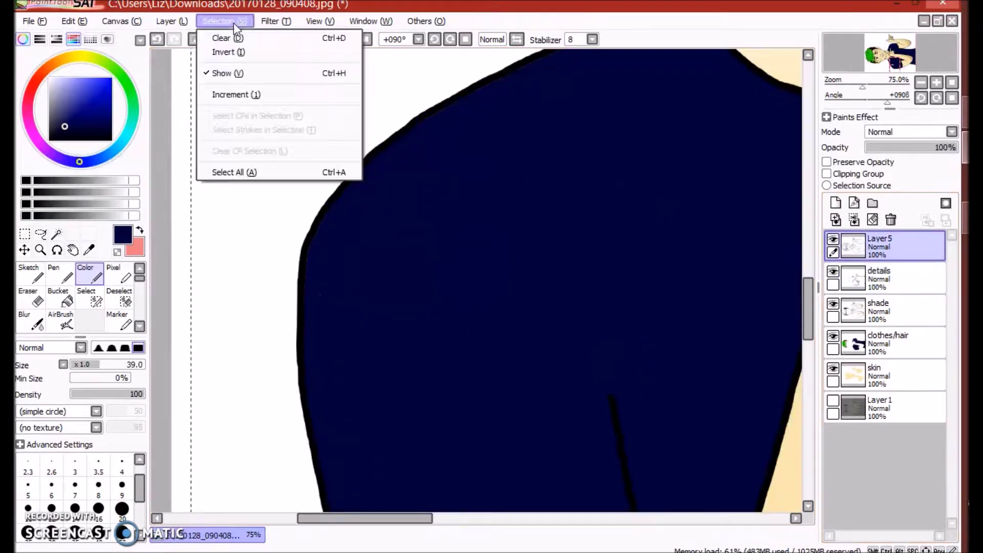
# - Clear the rectangular selection and soften the elbow highlight in front of the shirt with the Blur brush at size 18
pyautogui.press('e')
pyautogui.press('b')
pyautogui.scroll(-1, 403, 167)
pyautogui.scroll(-3, 403, 166)
pyautogui.scroll(3, 627, 158)
pyautogui.scroll(-3, 615, 439)
pyautogui.scroll(7, 380, 336)
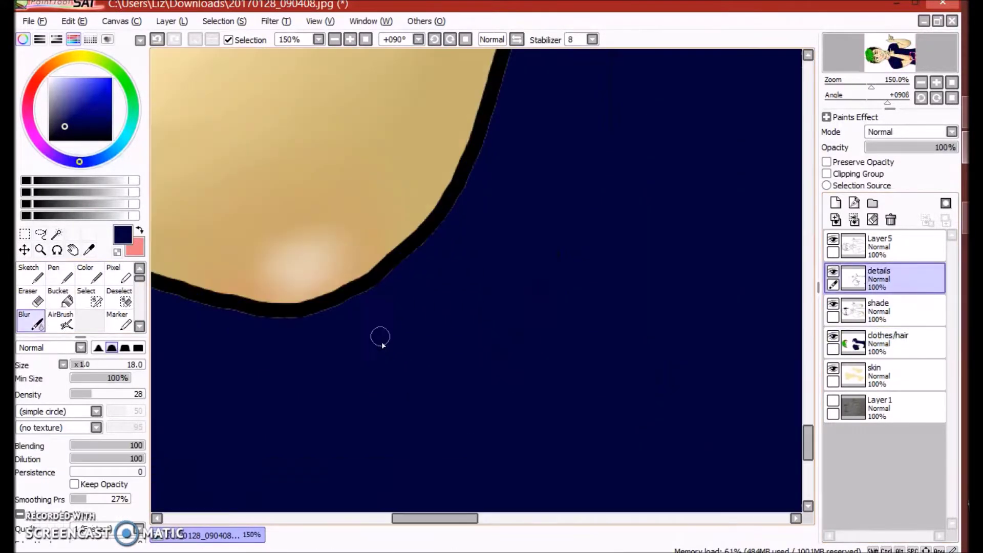
pyautogui.moveTo(297, 282); pyautogui.dragTo(264, 318)
pyautogui.press('b')
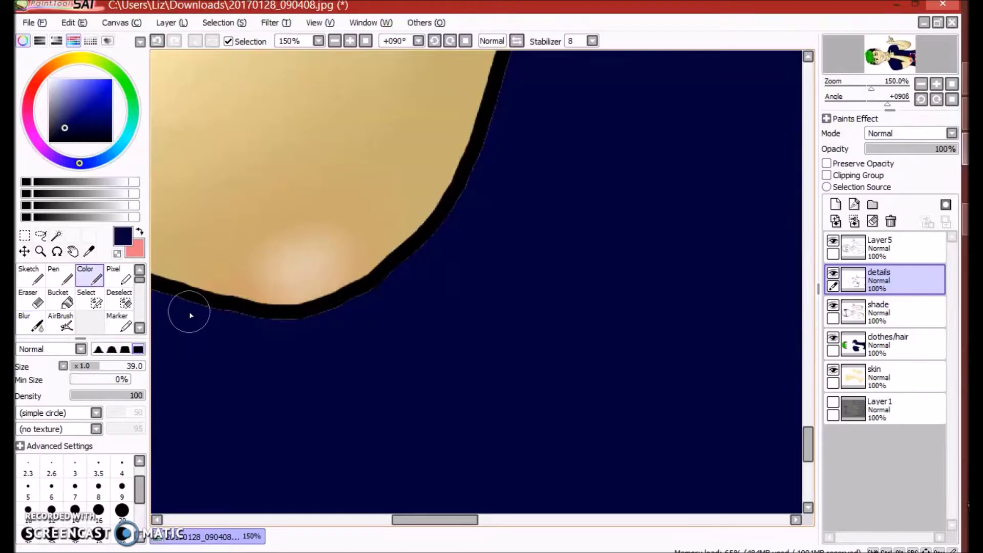
# - Cover the seams where the shirt meets the bent forearm, elbow and lower hem with navy at size 39
pyautogui.scroll(-1, 196, 346)
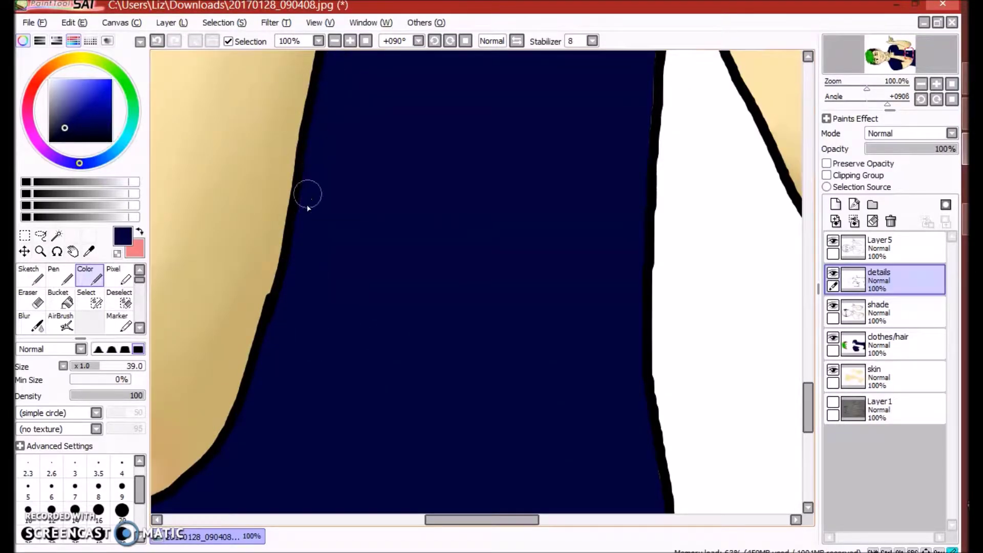
pyautogui.scroll(-2, 353, 344)
pyautogui.scroll(2, 231, 406)
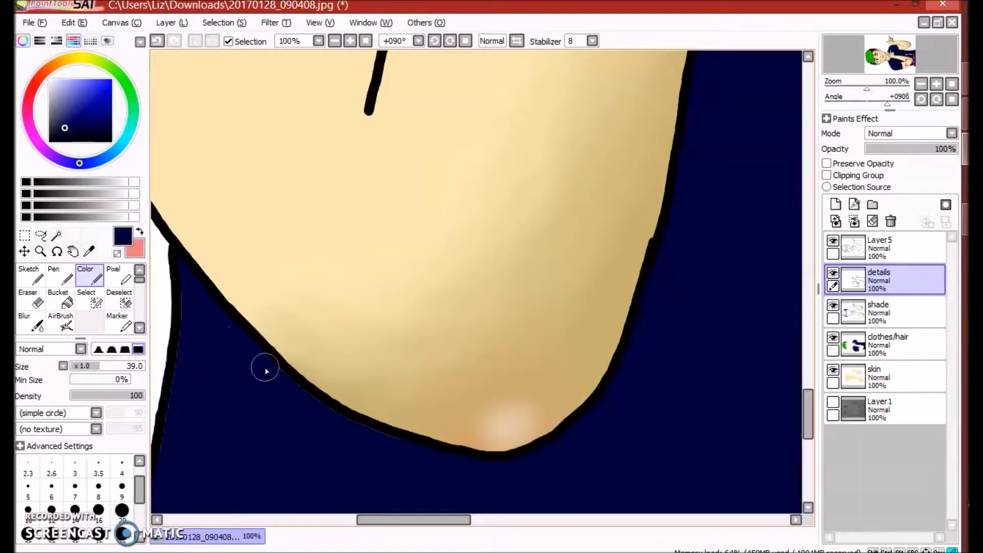
pyautogui.moveTo(202, 371)
pyautogui.mouseDown()
pyautogui.moveTo(385, 249)
pyautogui.moveTo(623, 391)
pyautogui.mouseUp()
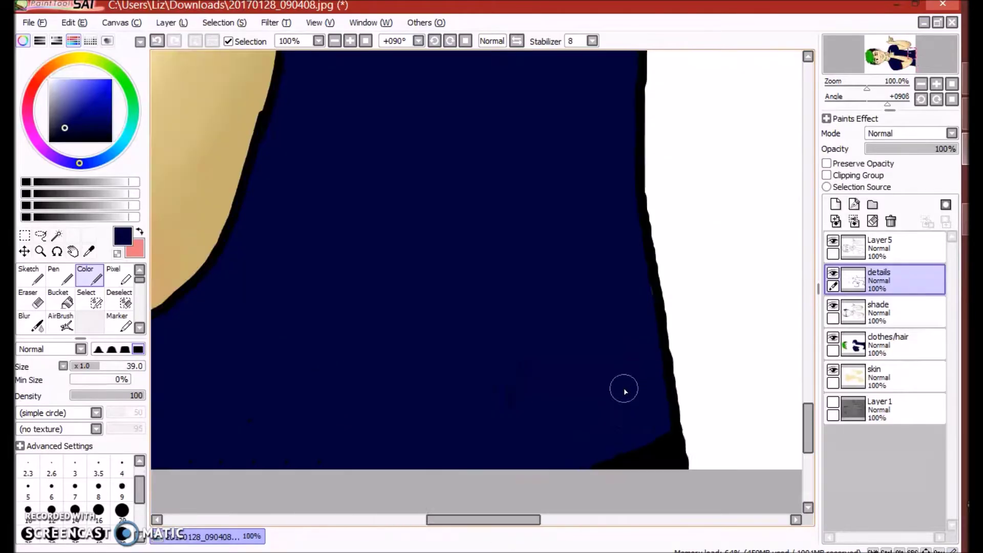
pyautogui.scroll(-4, 623, 390)
pyautogui.scroll(1, 506, 526)
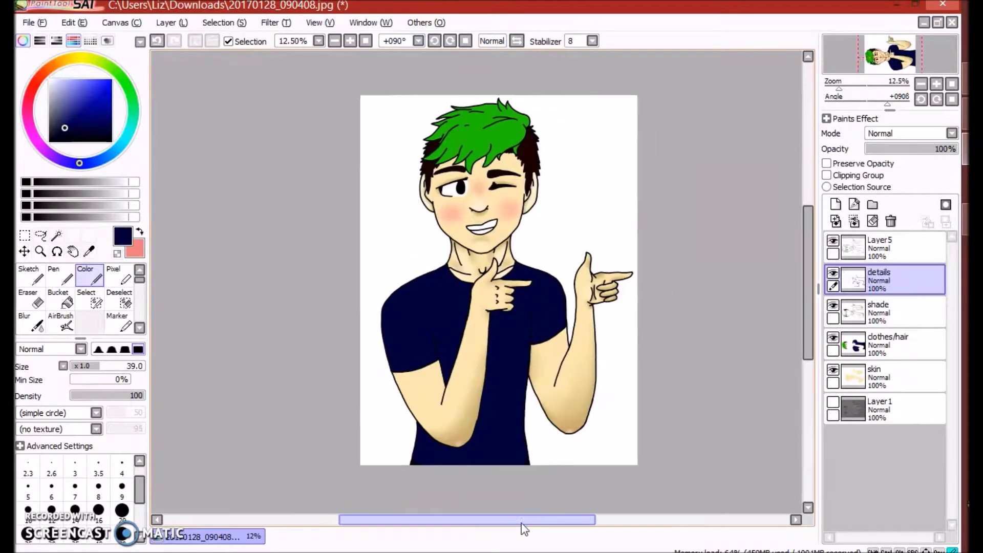
# - Sample a tan shadow tone and paint a size-39 strip on the shade layer along the upper arm's edge beside the torso
pyautogui.click(885, 311)
pyautogui.scroll(3, 513, 455)
pyautogui.keyDown('alt'); pyautogui.click(306, 304); pyautogui.keyUp('alt')
pyautogui.scroll(-2, 306, 304)
pyautogui.scroll(1, 251, 370)
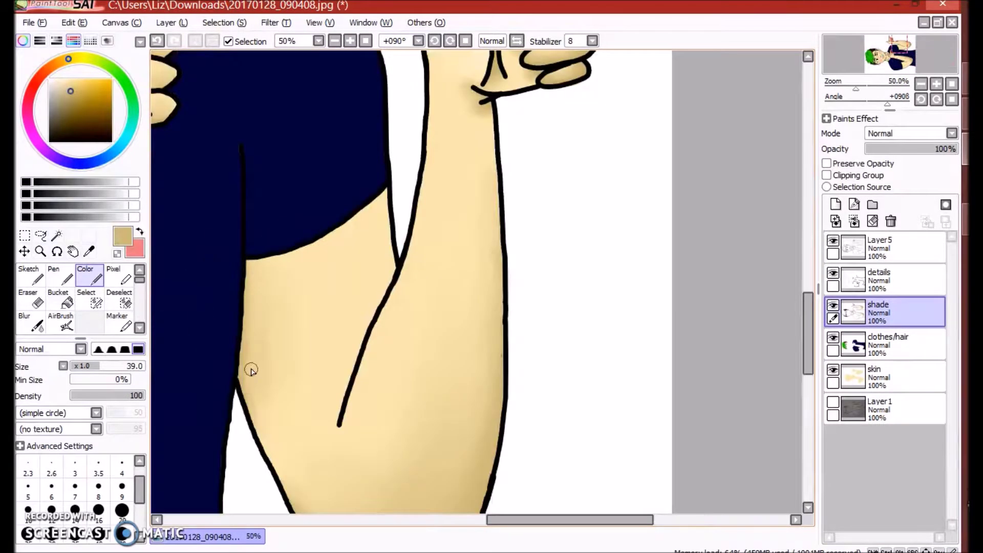
pyautogui.hotkey('ctrl', 'z')
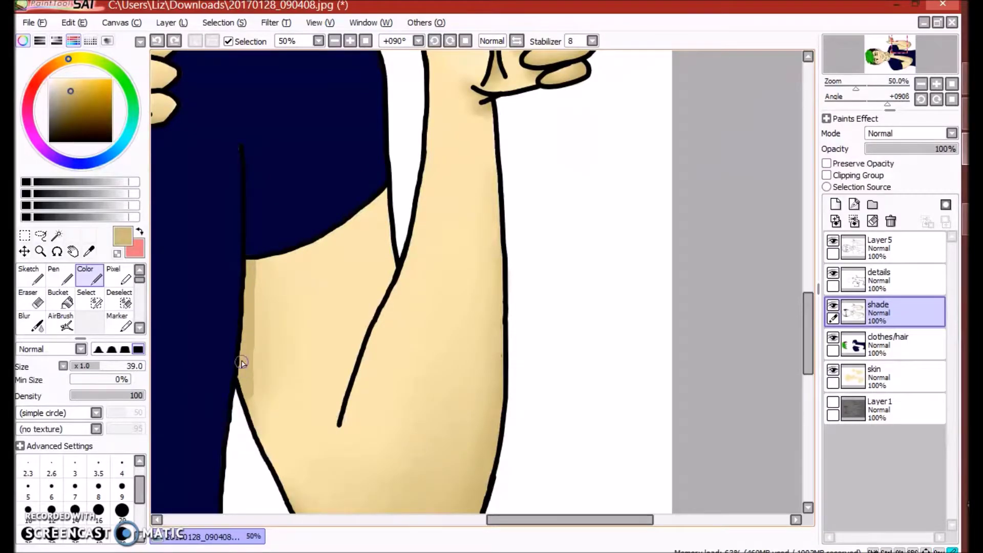
# - Blend the tan strip beside the torso into the upper arm with the Blur brush at size 28
pyautogui.click(31, 323)
pyautogui.scroll(-1, 256, 368)
pyautogui.scroll(4, 276, 366)
pyautogui.moveTo(278, 368)
pyautogui.mouseDown()
pyautogui.moveTo(285, 373)
pyautogui.moveTo(314, 110)
pyautogui.mouseUp()
pyautogui.scroll(-2, 242, 242)
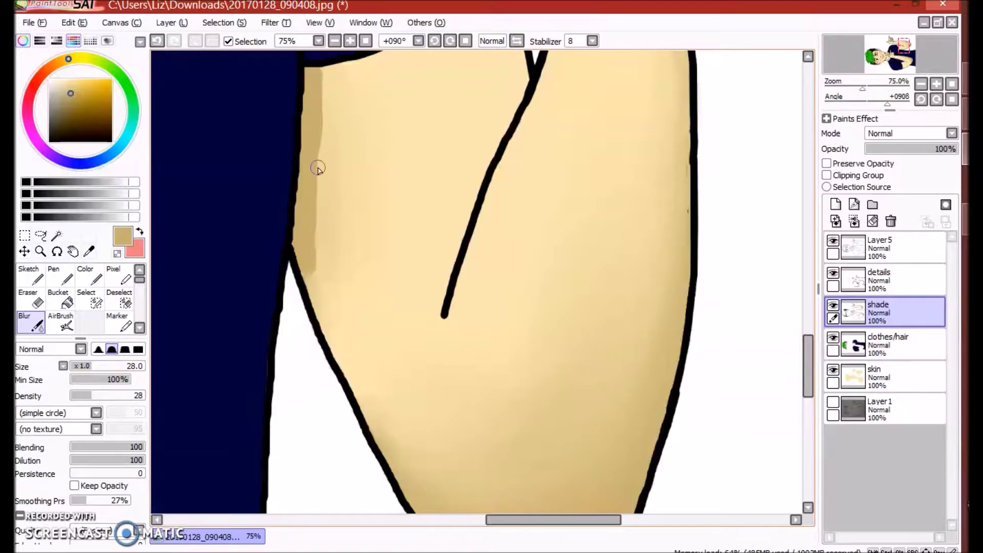
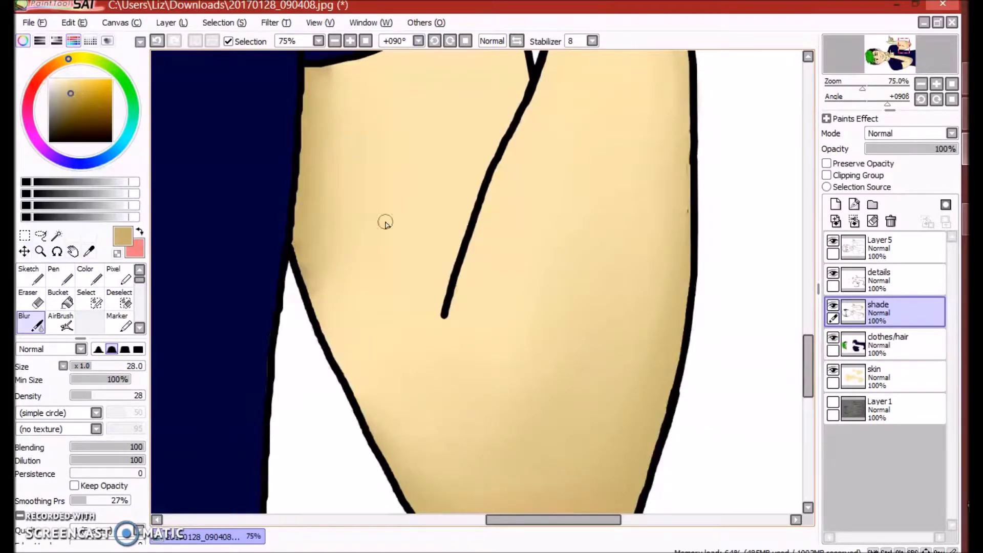
# - Paint a second tan strip along the upper arm's torso edge at size 39 and blend it with Blur at size 96
pyautogui.scroll(5, 330, 89)
pyautogui.click(89, 277)
pyautogui.moveTo(311, 197); pyautogui.dragTo(251, 476)
pyautogui.scroll(-5, 251, 476)
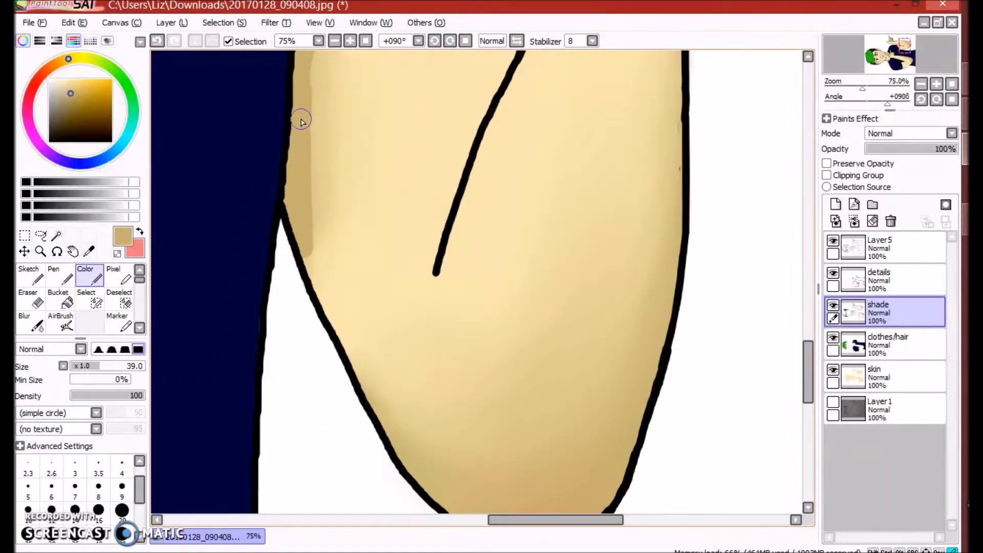
pyautogui.press('b')
pyautogui.moveTo(325, 271); pyautogui.dragTo(383, 295)
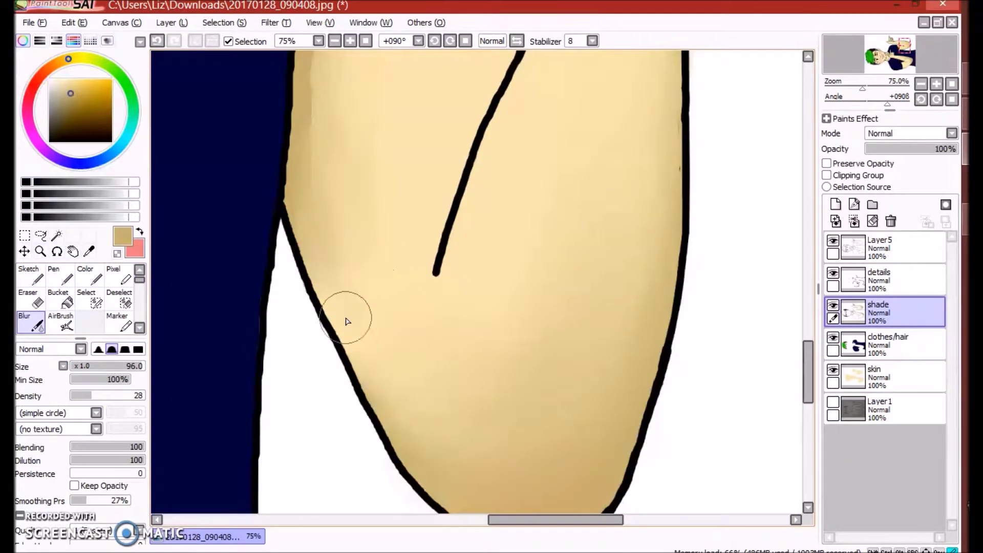
pyautogui.scroll(3, 330, 125)
pyautogui.scroll(-5, 335, 178)
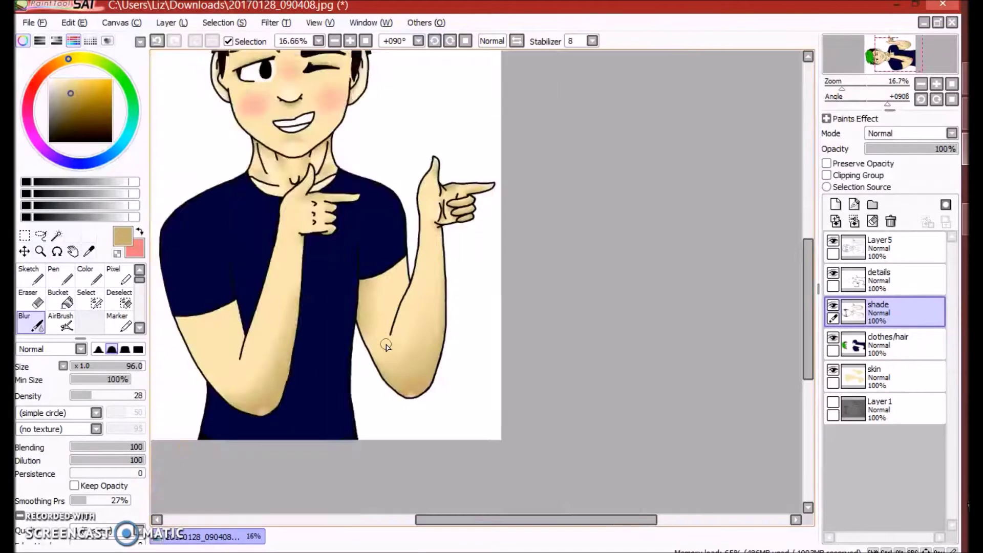
# - Add a darker brown strip at size 39 beneath the sleeve along the torso edge and soften it with Blur at size 60
pyautogui.scroll(6, 307, 231)
pyautogui.click(85, 277)
pyautogui.scroll(-1, 404, 458)
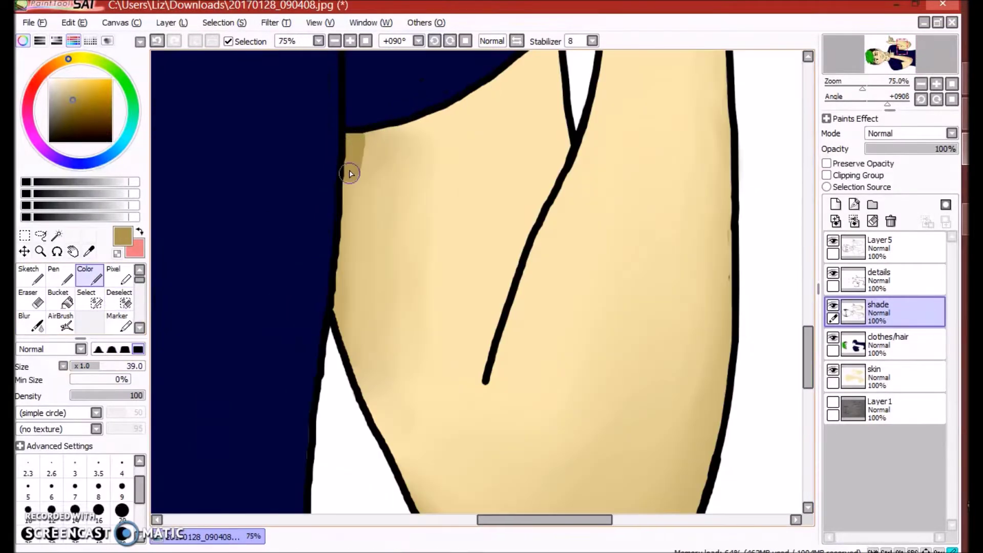
pyautogui.moveTo(352, 169); pyautogui.dragTo(344, 333)
pyautogui.click(31, 321)
pyautogui.moveTo(364, 200); pyautogui.dragTo(360, 337)
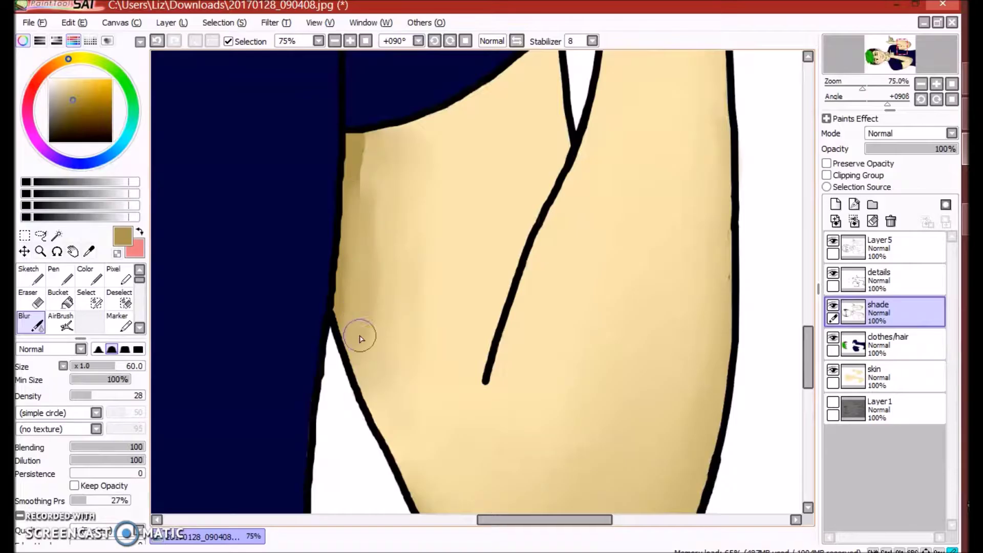
pyautogui.moveTo(362, 170); pyautogui.dragTo(353, 328)
# - Smooth the dark strip's remaining hard edges from the elbow-side crease up to the sleeve with Blur at size 24
pyautogui.scroll(4, 348, 328)
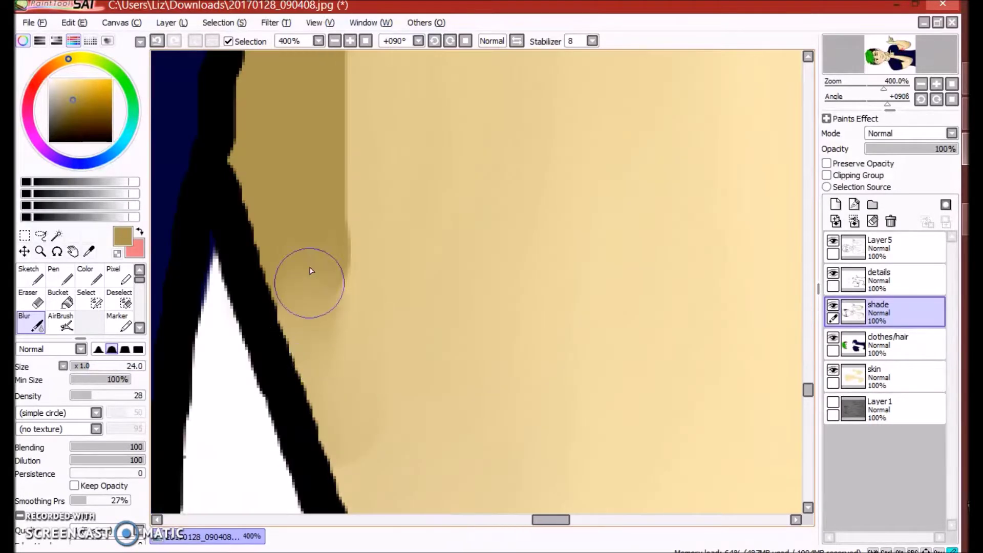
pyautogui.scroll(-2, 372, 444)
pyautogui.moveTo(358, 72); pyautogui.dragTo(362, 312)
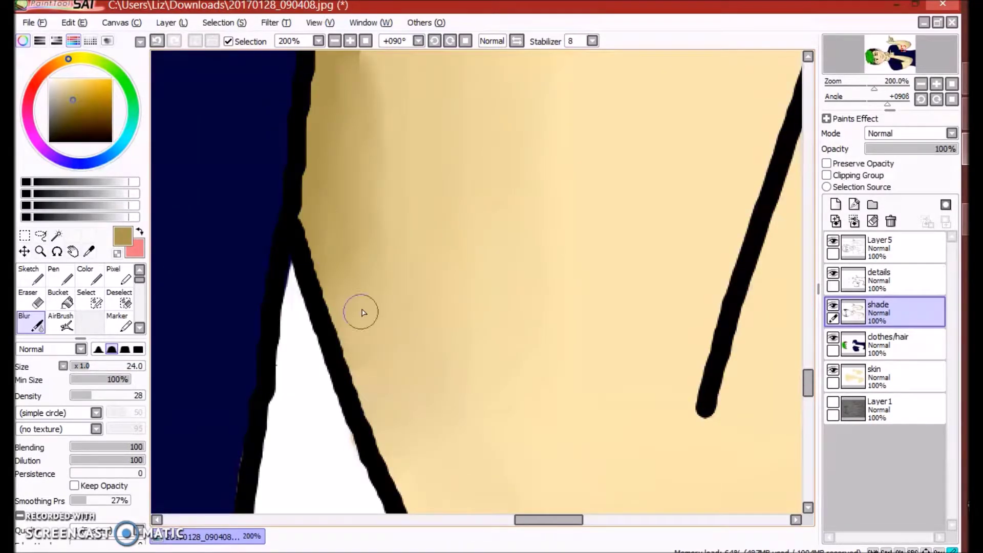
pyautogui.scroll(1, 377, 77)
pyautogui.scroll(1, 512, 87)
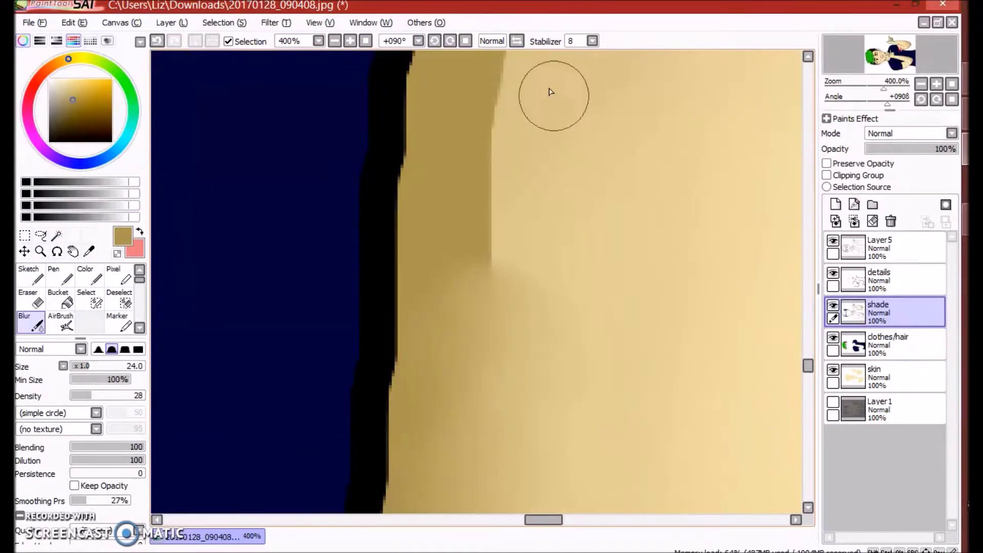
pyautogui.scroll(-1, 566, 110)
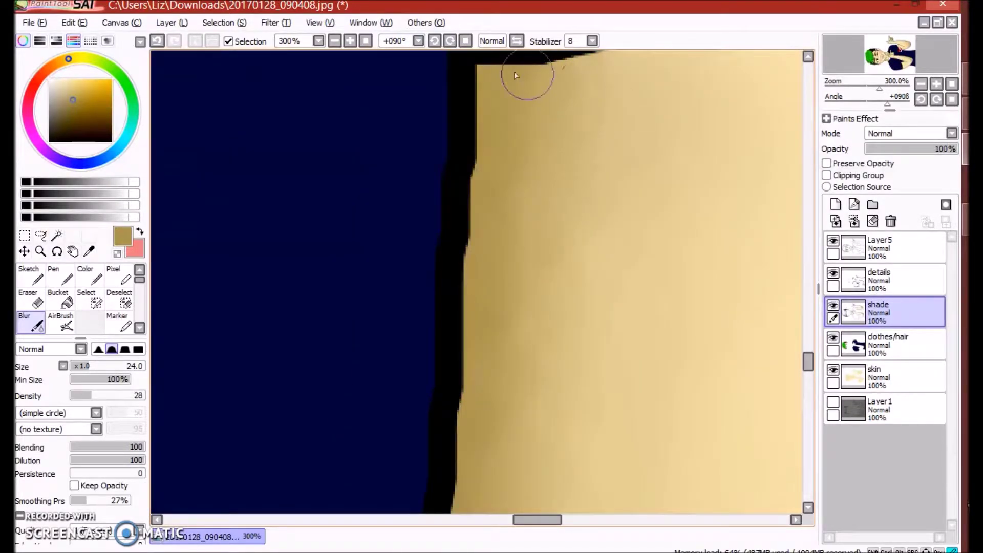
pyautogui.scroll(-6, 515, 75)
# - Airbrush pink blush at size 50 on the details layer over the thumb and index fingertip of the hand before the chest
pyautogui.scroll(1, 716, 286)
pyautogui.press('x')
pyautogui.hotkey('ctrl', 'Up')
pyautogui.press('a')
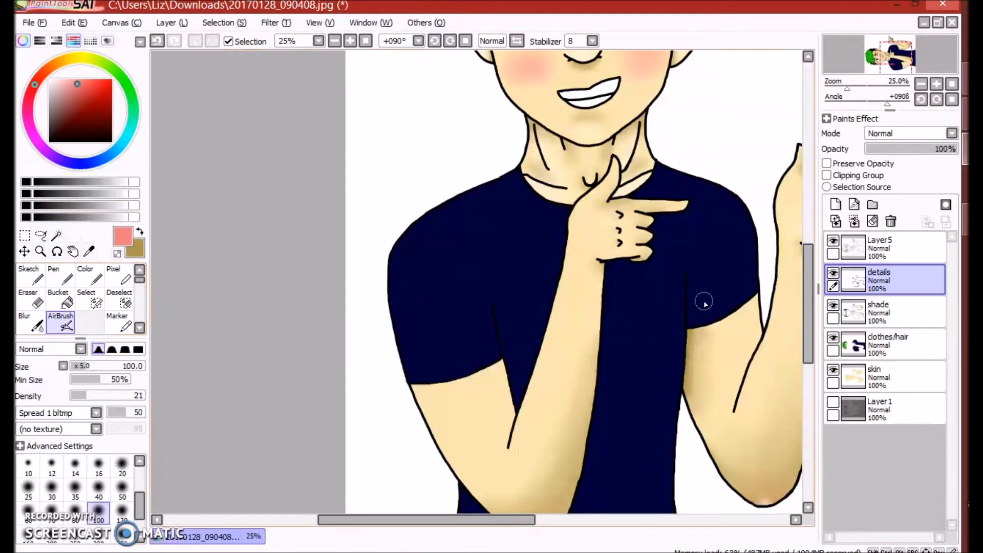
pyautogui.scroll(1, 704, 303)
pyautogui.scroll(2, 704, 303)
pyautogui.press('[')
pyautogui.moveTo(625, 253); pyautogui.dragTo(614, 164)
pyautogui.scroll(-2, 661, 285)
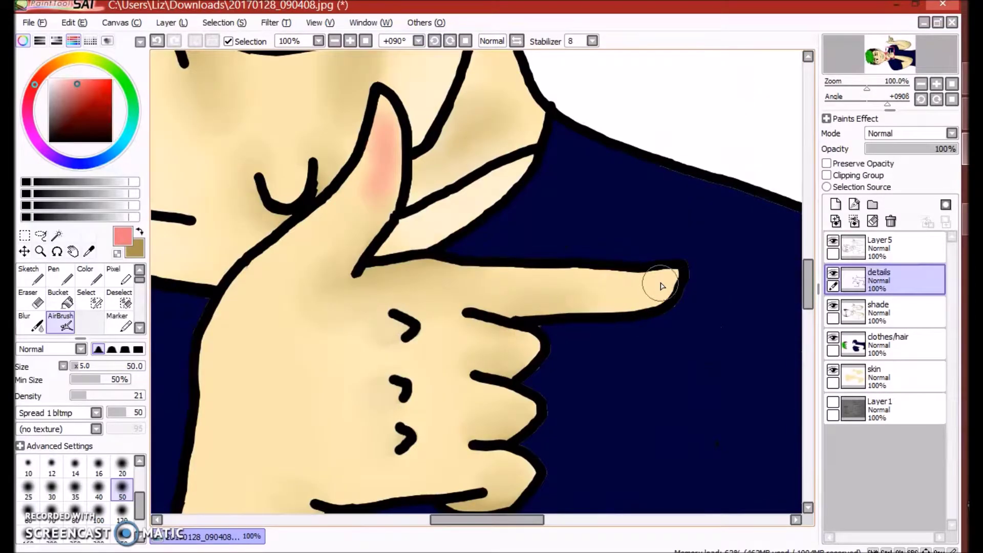
pyautogui.moveTo(662, 286); pyautogui.dragTo(631, 287)
# - Blend the thumb and index fingertip blush with the Blur brush at size 24 and density 47
pyautogui.click(31, 322)
pyautogui.scroll(2, 405, 132)
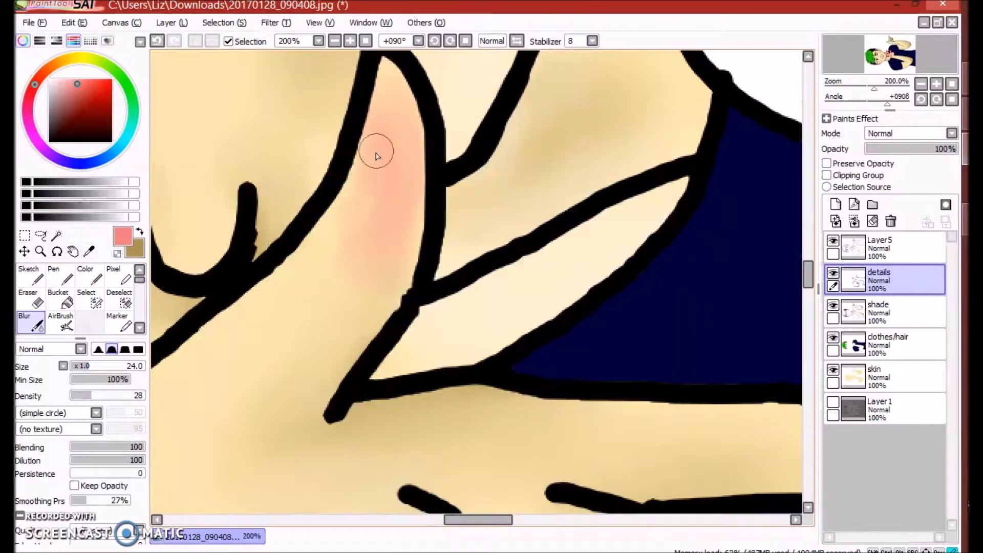
pyautogui.hscroll(3, 565, 459)
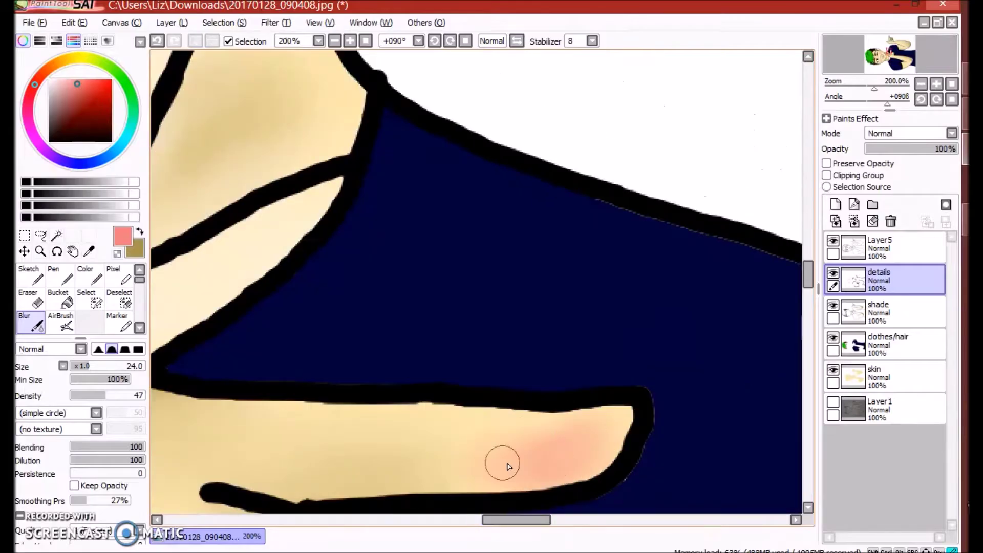
pyautogui.scroll(-3, 566, 454)
# - Cover seams around the chest hand with sampled navy on the clothes/hair layer and erase stray skin color beside its fingers at size 20
pyautogui.click(888, 344)
pyautogui.keyDown('alt'); pyautogui.click(658, 351); pyautogui.keyUp('alt')
pyautogui.click(85, 276)
pyautogui.scroll(3, 347, 446)
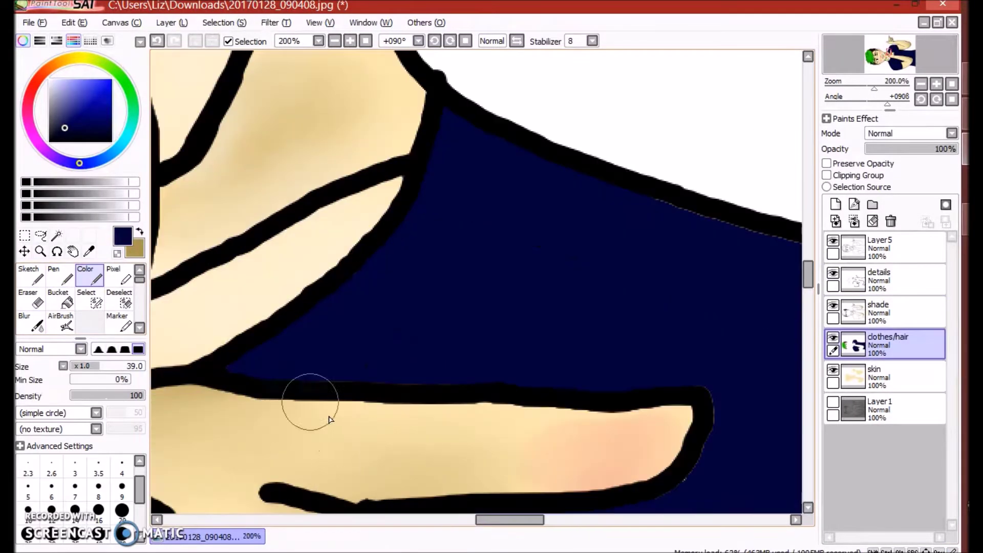
pyautogui.moveTo(808, 279); pyautogui.dragTo(810, 307)
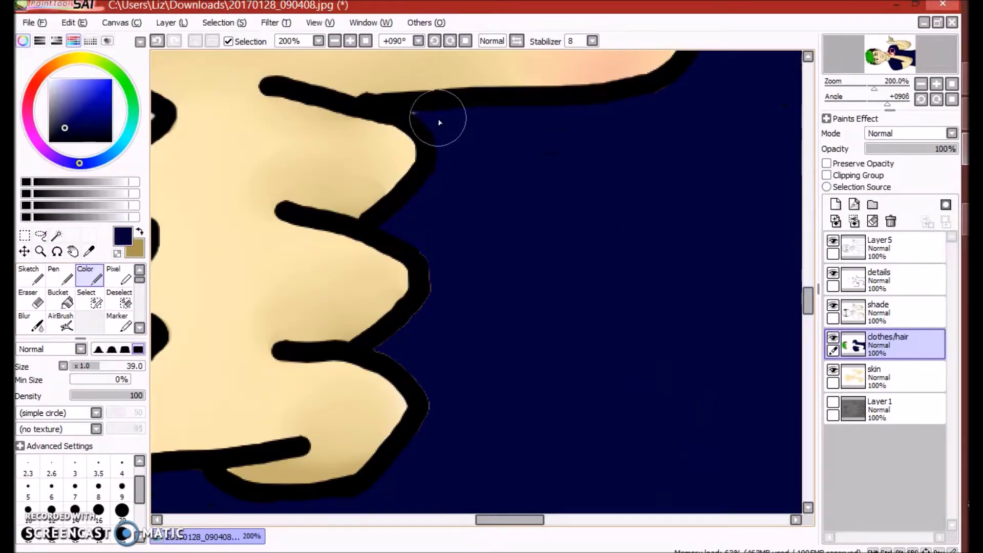
pyautogui.press('e')
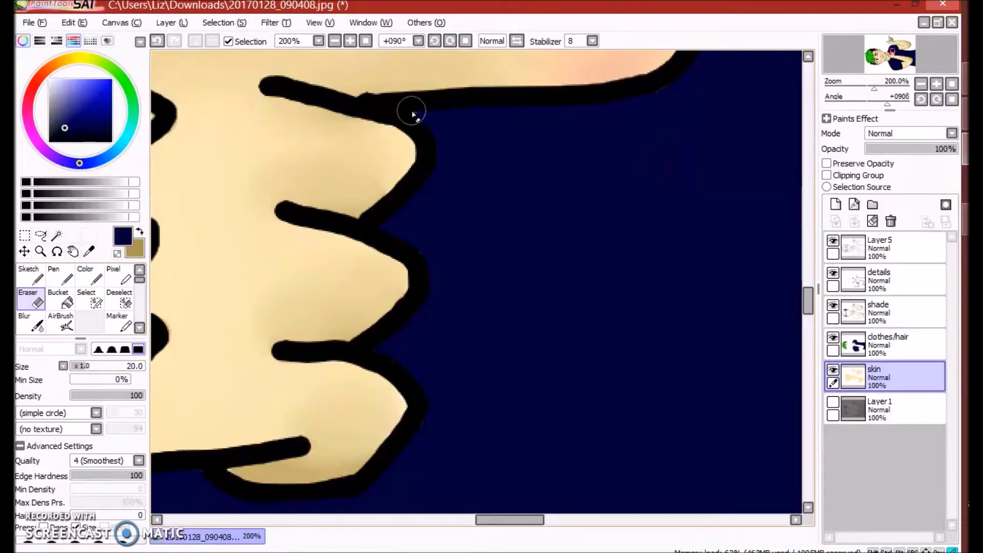
pyautogui.scroll(-4, 461, 182)
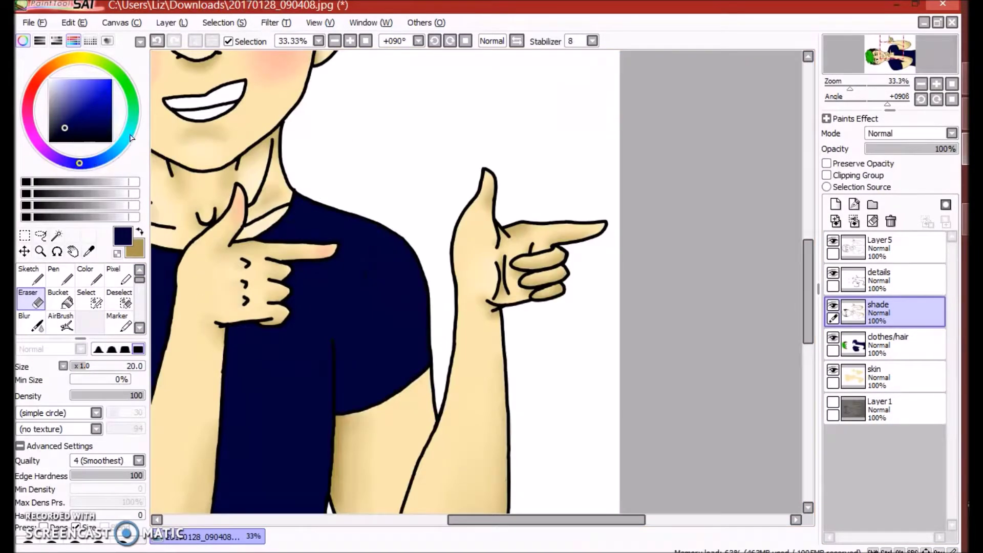
# - Airbrush pink at size 50 over the chest hand's knuckles on the shade layer and blend it with Blur at size 24
pyautogui.click(34, 84)
pyautogui.click(79, 84)
pyautogui.click(60, 299)
pyautogui.scroll(1, 171, 295)
pyautogui.scroll(2, 170, 295)
pyautogui.moveTo(318, 225); pyautogui.dragTo(310, 202)
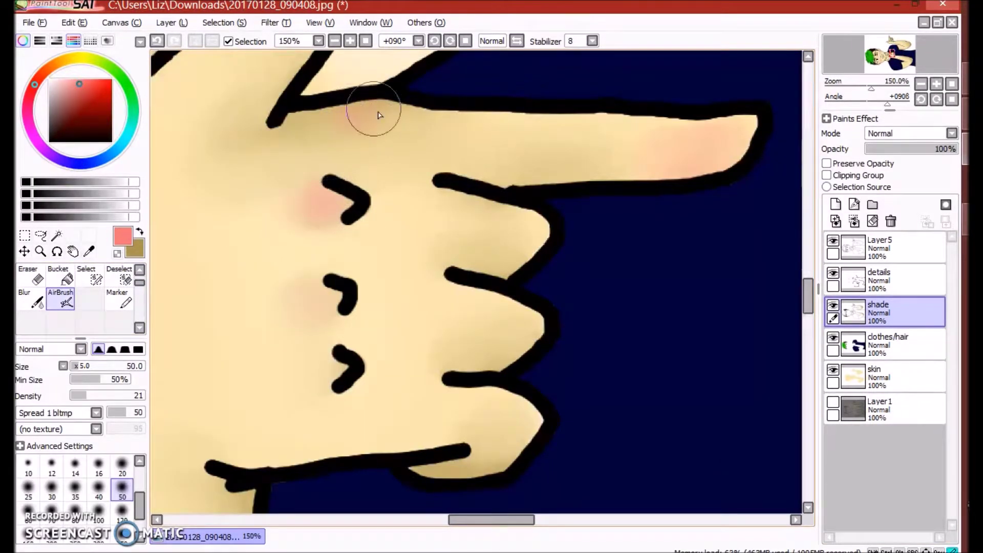
pyautogui.press('b')
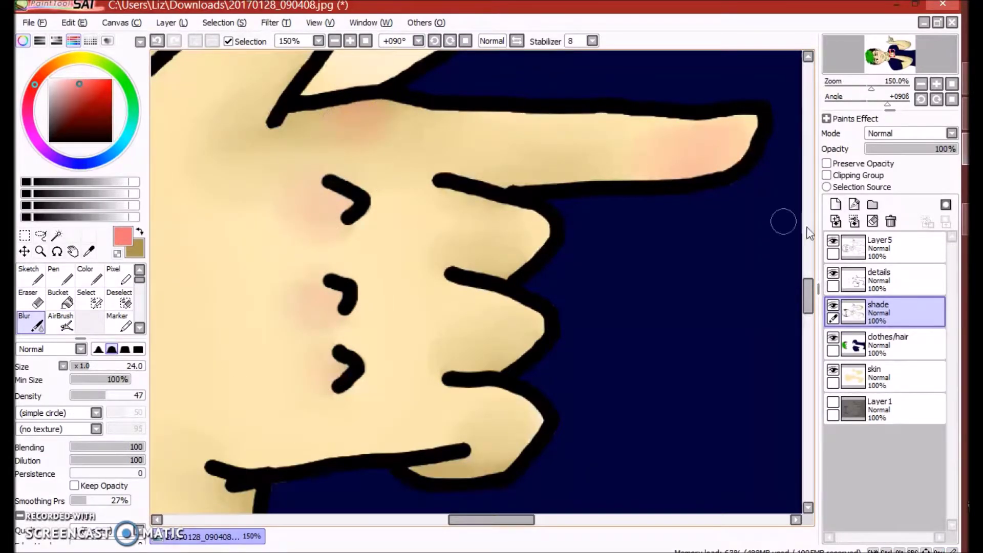
# - Airbrush light pink onto the chest hand's three curled fingertips on the details layer at size 50 and density 65
pyautogui.click(879, 279)
pyautogui.scroll(-1, 768, 256)
pyautogui.click(61, 323)
pyautogui.scroll(2, 527, 291)
pyautogui.scroll(-1, 489, 209)
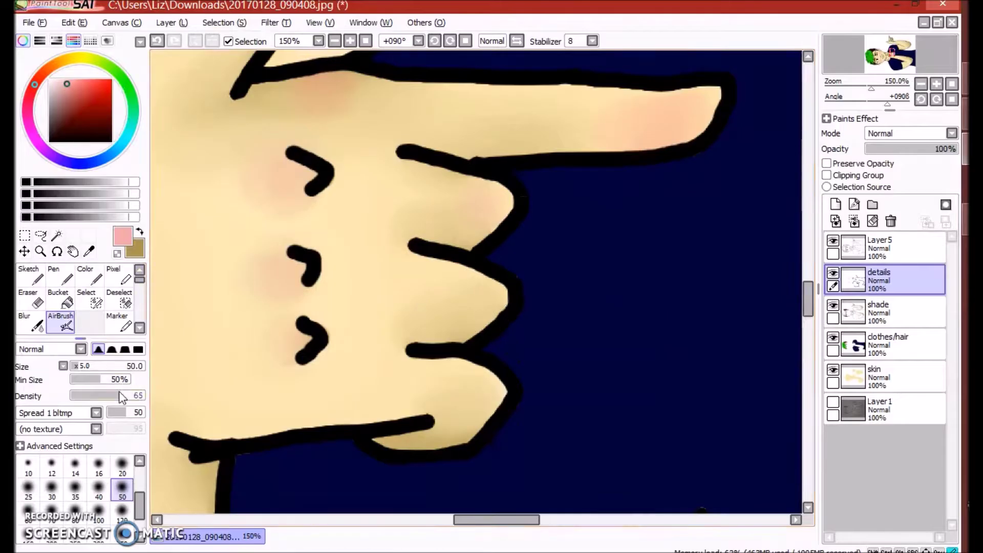
pyautogui.moveTo(478, 295); pyautogui.dragTo(474, 287)
pyautogui.moveTo(481, 376); pyautogui.dragTo(474, 392)
# - Erase the pink overspill outside the curled fingers and soften their blush with Blur at size 24
pyautogui.press('e')
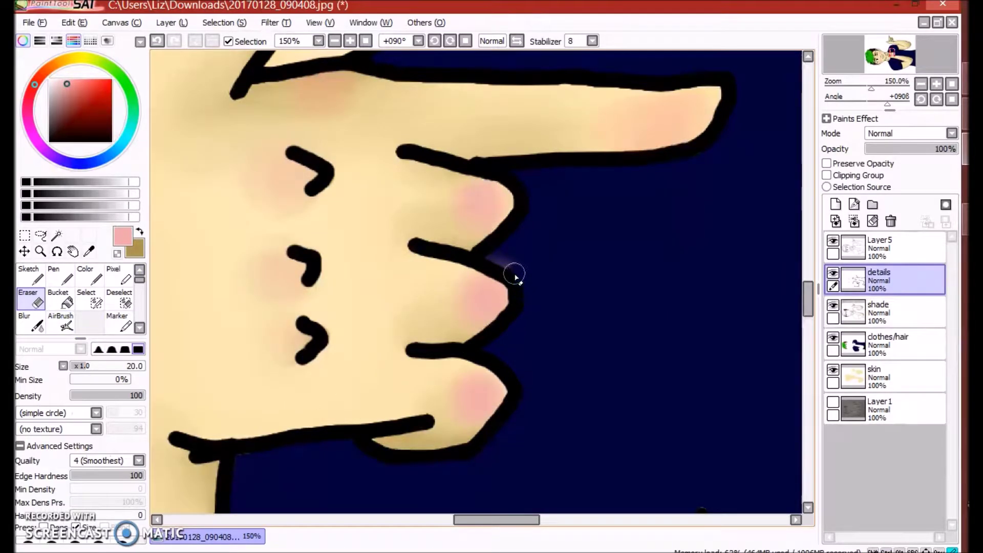
pyautogui.press('b')
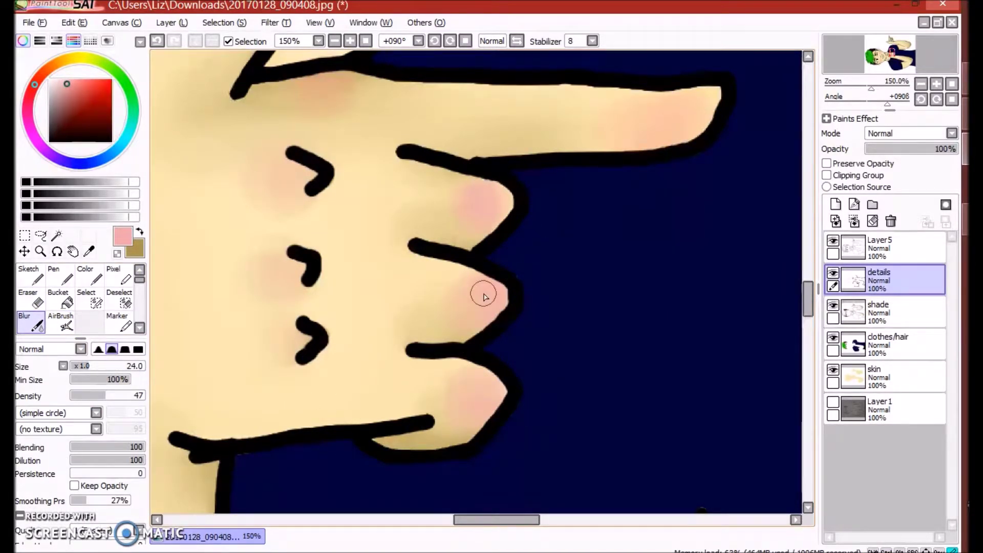
pyautogui.scroll(-4, 458, 189)
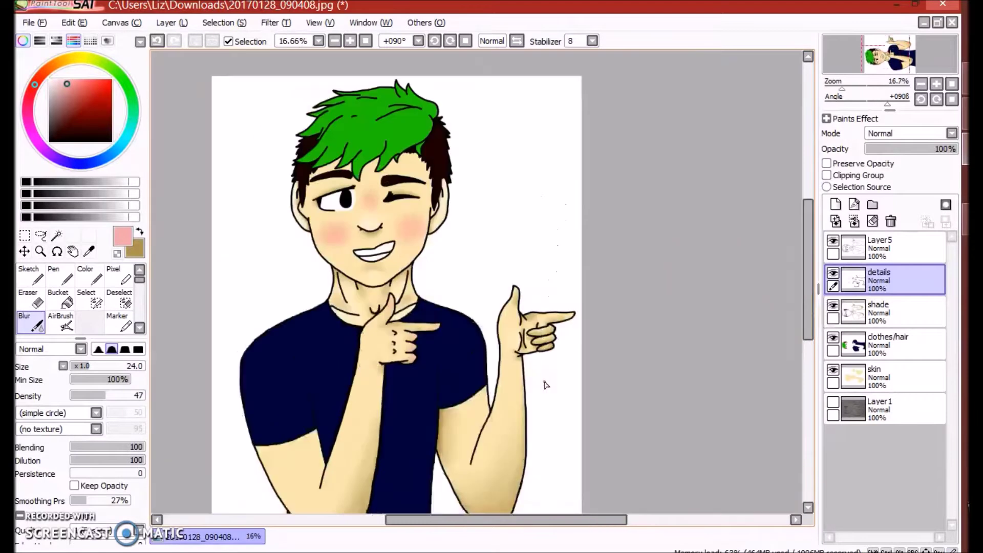
# - Airbrush pink at size 50 and density 65 onto the outer hand's index fingertip and the ends and middles of its curled fingers
pyautogui.scroll(2, 544, 384)
pyautogui.press('v')
pyautogui.scroll(-1, 576, 504)
pyautogui.scroll(2, 195, 269)
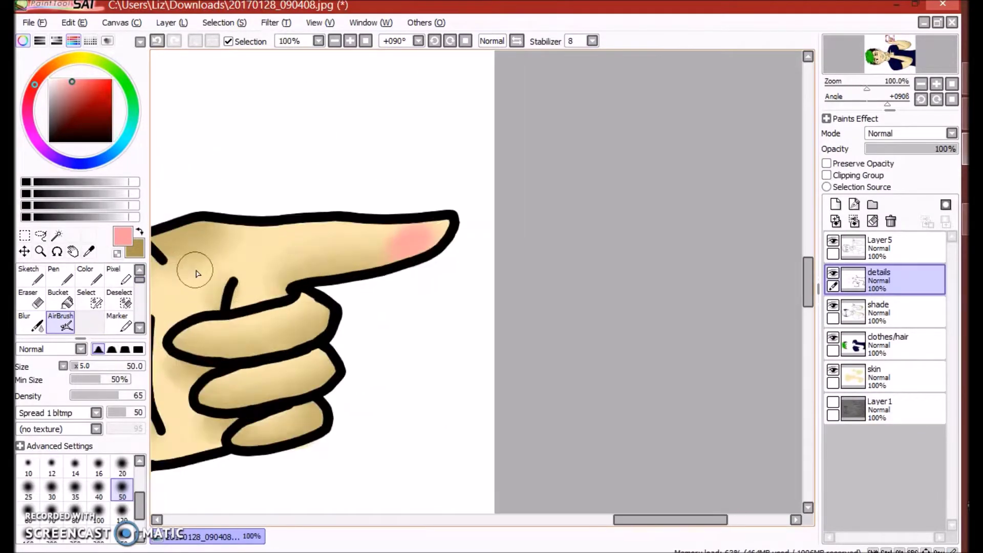
pyautogui.scroll(1, 289, 387)
pyautogui.click(396, 412)
pyautogui.scroll(-3, 389, 359)
pyautogui.click(371, 333)
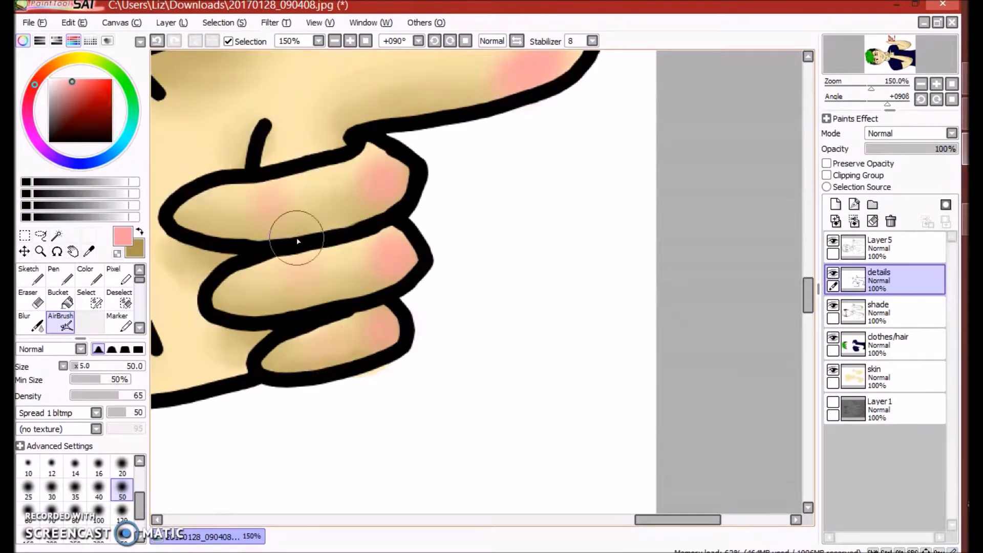
# - Blend the blush on the outer hand's curled fingers, index fingertip and thumb with Blur at size 24
pyautogui.press('b')
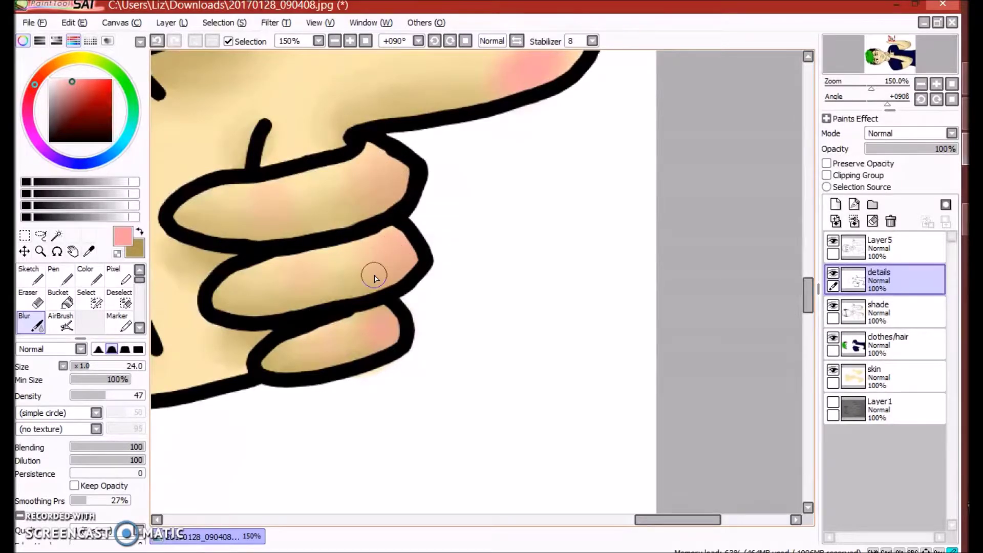
pyautogui.scroll(2, 572, 133)
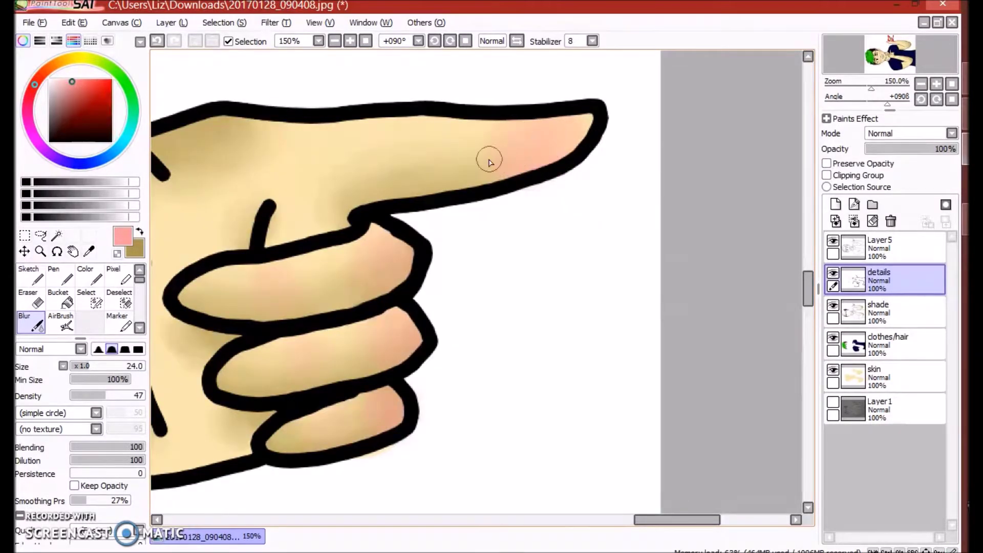
pyautogui.scroll(3, 489, 162)
pyautogui.moveTo(323, 281); pyautogui.dragTo(417, 234)
pyautogui.scroll(2, 400, 125)
pyautogui.scroll(-2, 335, 269)
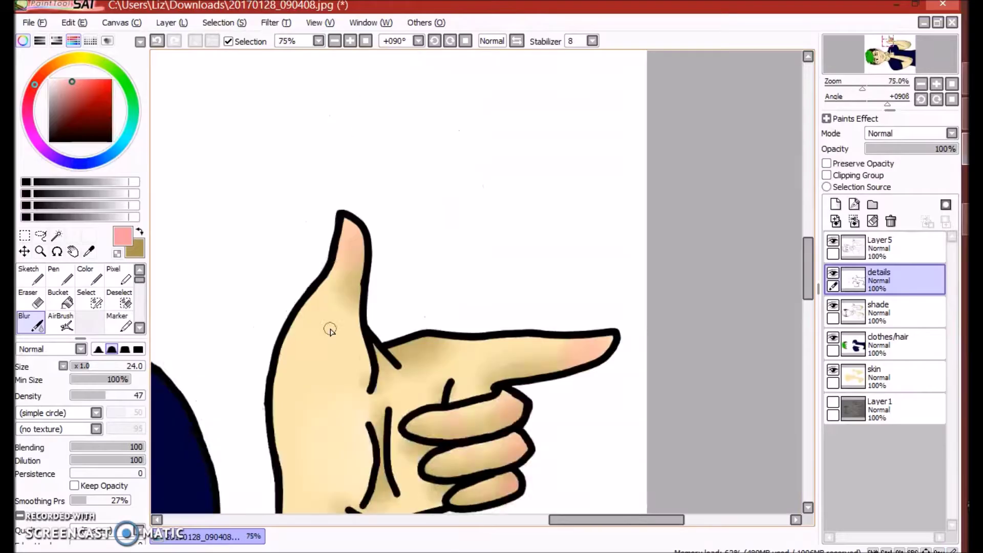
# - Airbrush two pink patches at size 50 on the outer hand's palm below the thumb, undoing and repainting the first stroke
pyautogui.scroll(-1, 334, 268)
pyautogui.click(61, 322)
pyautogui.moveTo(332, 353); pyautogui.dragTo(337, 410)
pyautogui.hotkey('ctrl', 'z')
pyautogui.moveTo(333, 356); pyautogui.dragTo(336, 404)
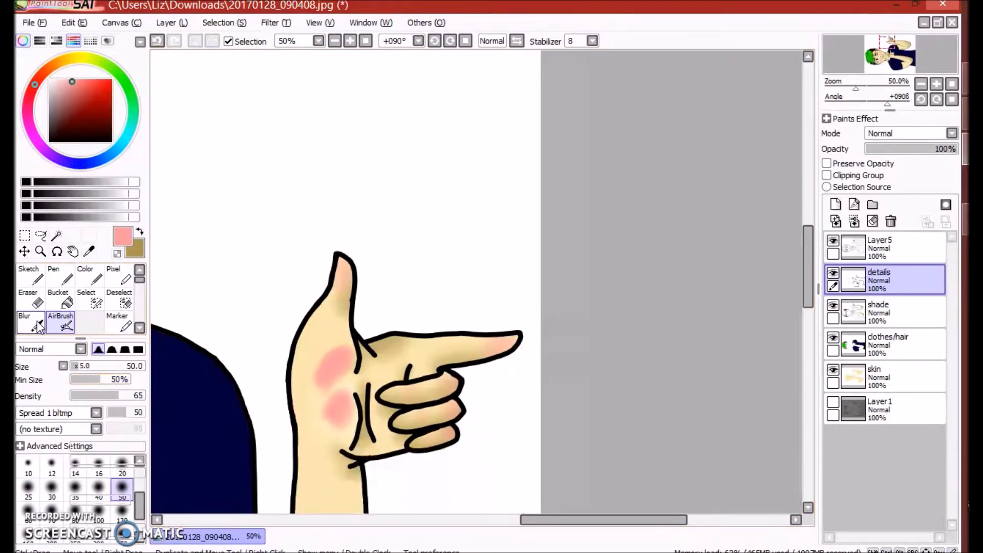
# - Blend the two pink palm patches into the outer hand's skin with Blur at size 42
pyautogui.click(41, 320)
pyautogui.scroll(3, 348, 384)
pyautogui.moveTo(459, 401)
pyautogui.mouseDown()
pyautogui.moveTo(438, 302)
pyautogui.moveTo(483, 465)
pyautogui.moveTo(373, 307)
pyautogui.moveTo(482, 325)
pyautogui.moveTo(413, 215)
pyautogui.moveTo(465, 229)
pyautogui.mouseUp()
pyautogui.scroll(-8, 466, 228)
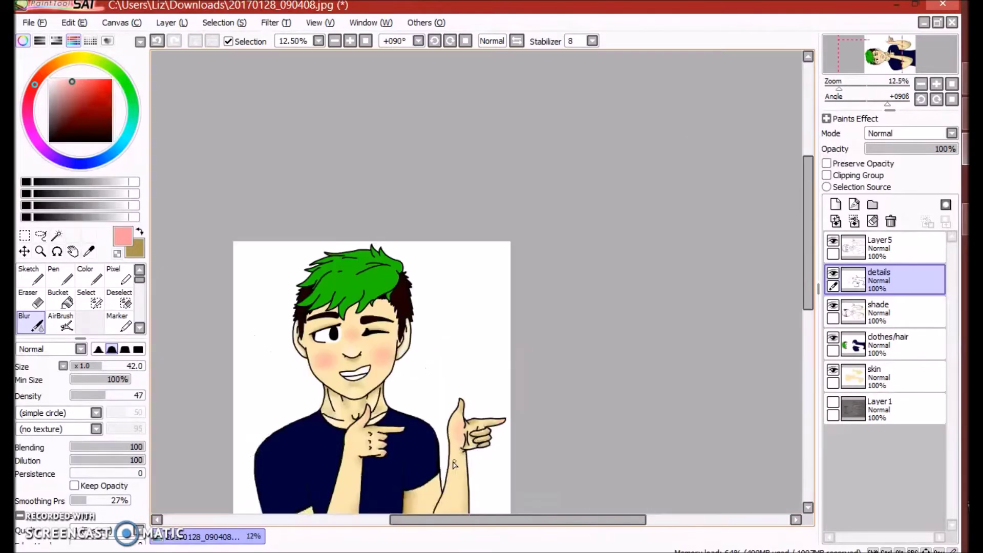
# - Airbrush pink at the base of the chest hand's thumb and soften it with Blur at size 42
pyautogui.scroll(8, 615, 406)
pyautogui.scroll(-3, 438, 265)
pyautogui.press('a')
pyautogui.moveTo(439, 265); pyautogui.dragTo(423, 298)
pyautogui.press('b')
pyautogui.scroll(2, 316, 217)
pyautogui.moveTo(316, 216)
pyautogui.mouseDown()
pyautogui.moveTo(241, 369)
pyautogui.moveTo(242, 333)
pyautogui.moveTo(307, 259)
pyautogui.moveTo(259, 298)
pyautogui.mouseUp()
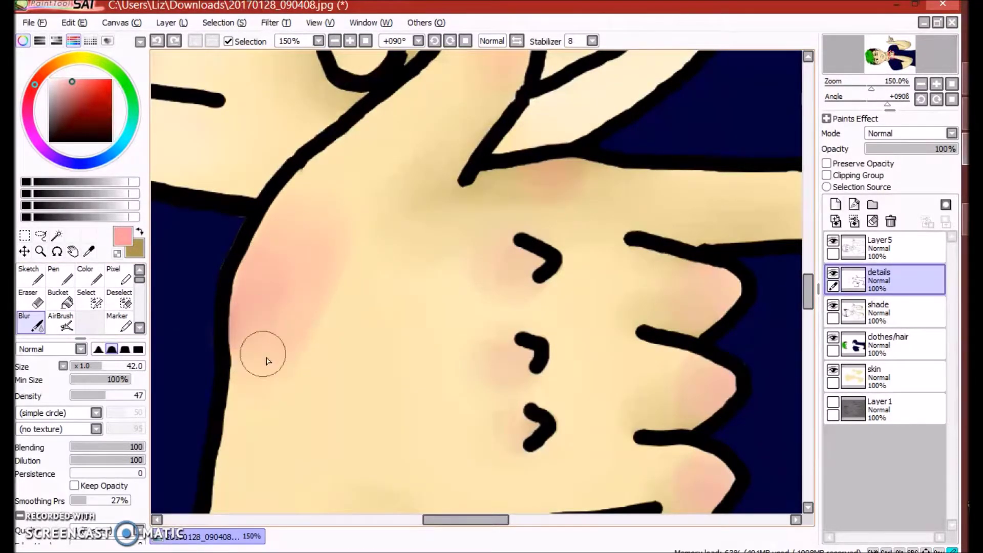
# - Sample the shirt's navy and touch up the shirt beside the chest hand on the clothes/hair layer with the Color brush
pyautogui.keyDown('alt'); pyautogui.click(215, 287); pyautogui.keyUp('alt')
pyautogui.press('c')
pyautogui.click(888, 343)
pyautogui.scroll(-8, 692, 517)
pyautogui.scroll(-3, 797, 337)
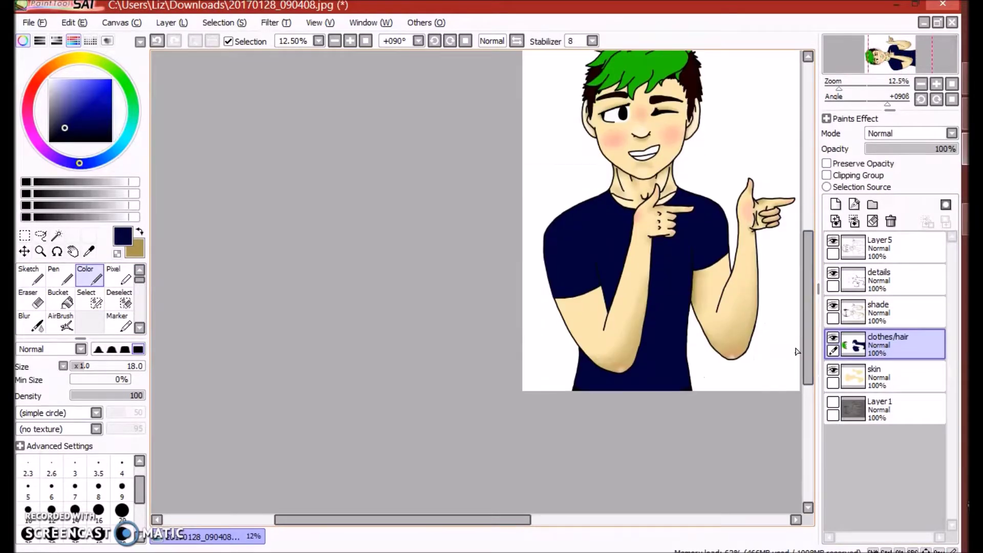
pyautogui.scroll(4, 797, 337)
pyautogui.scroll(-5, 517, 502)
# - Soften the pink blush at the tips of both elbows on the details layer with Blur at size 42
pyautogui.click(888, 279)
pyautogui.scroll(8, 456, 305)
pyautogui.press('b')
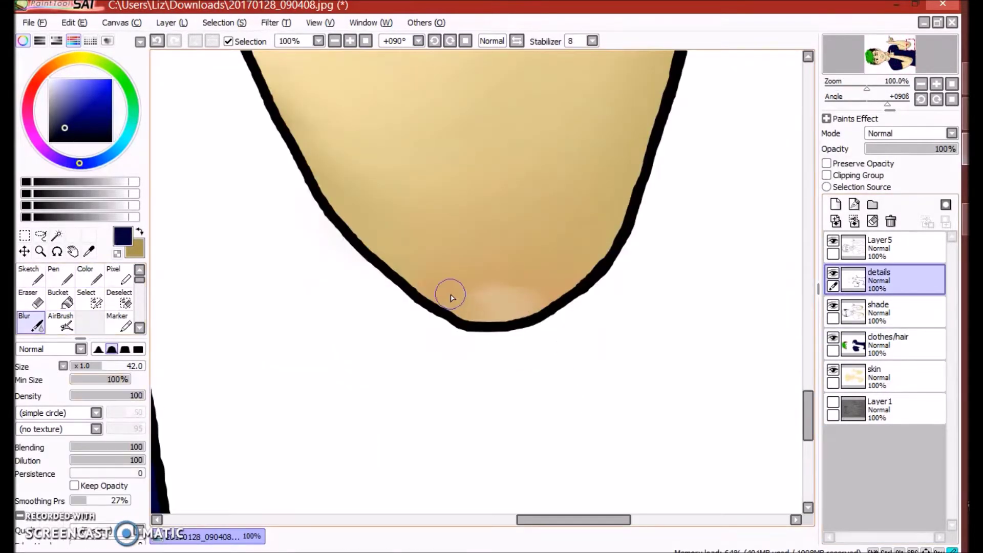
pyautogui.scroll(-2, 456, 304)
pyautogui.scroll(2, 500, 362)
pyautogui.scroll(-2, 386, 305)
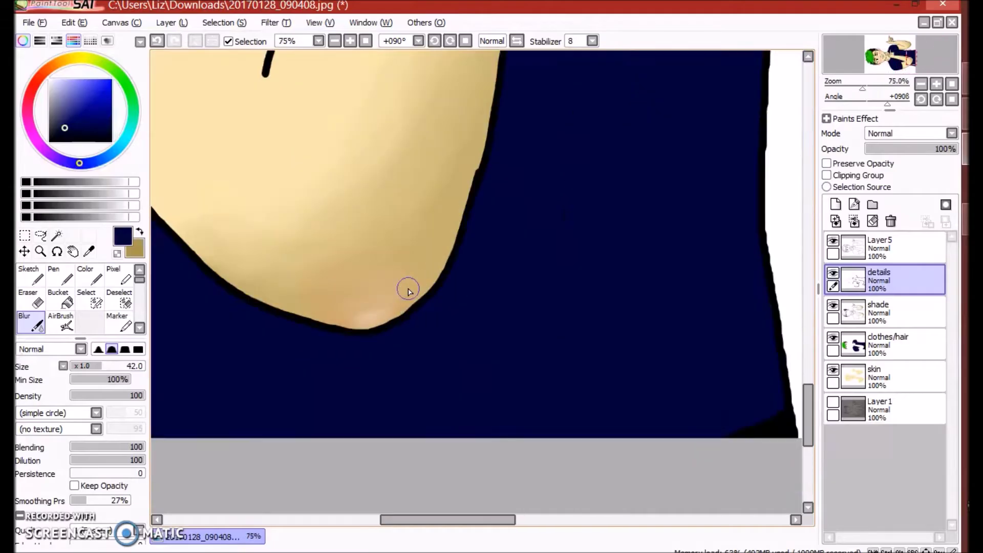
pyautogui.scroll(1, 409, 307)
pyautogui.scroll(-4, 461, 256)
pyautogui.scroll(-3, 614, 282)
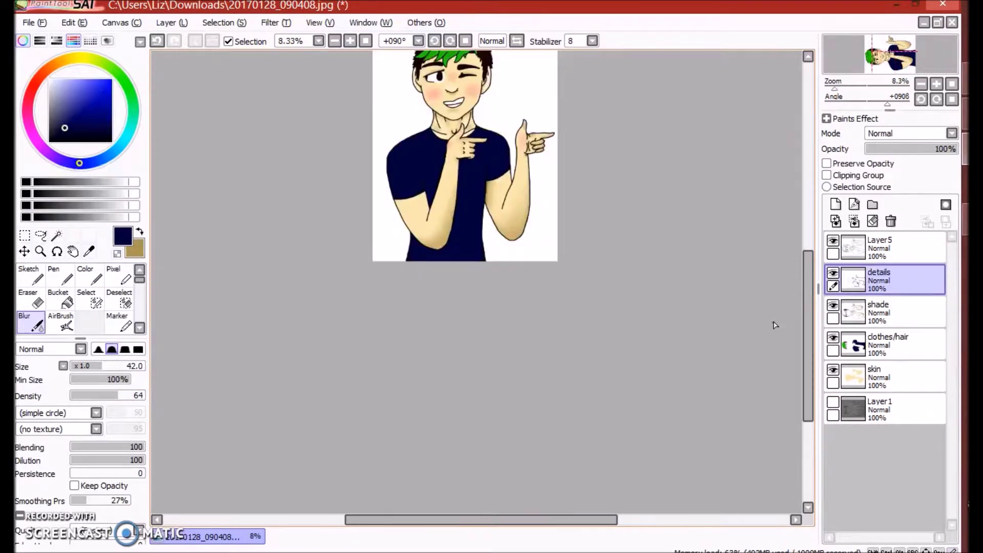
# - Choose a medium blue as the color for the open eye's iris
pyautogui.scroll(2, 695, 208)
pyautogui.click(95, 85)
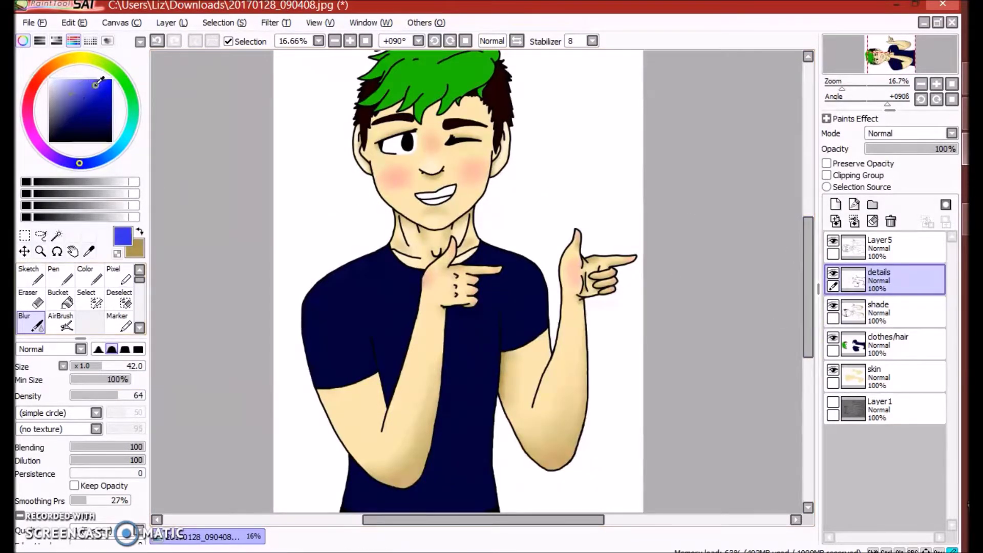
pyautogui.click(83, 95)
pyautogui.scroll(6, 394, 143)
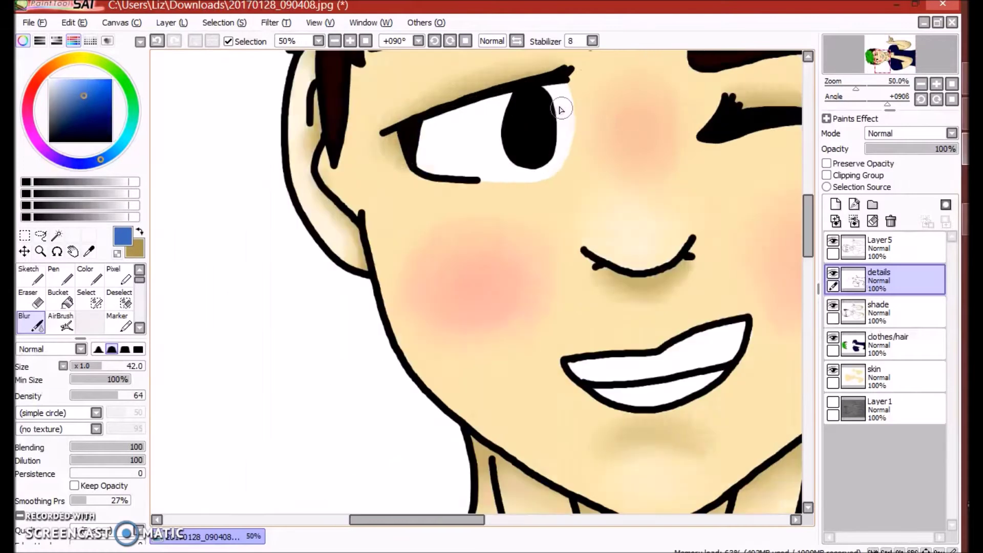
pyautogui.click(835, 204)
pyautogui.moveTo(469, 81); pyautogui.dragTo(449, 110)
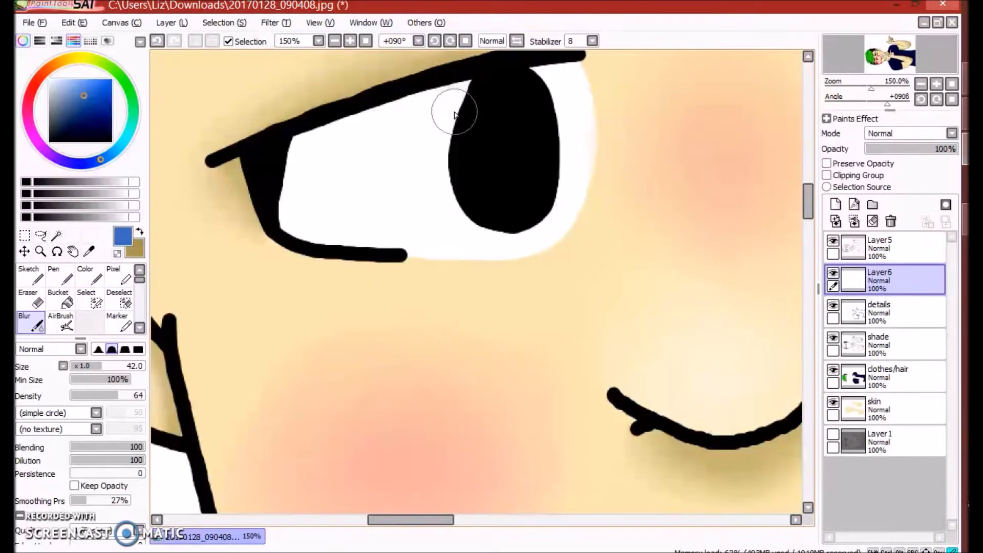
pyautogui.click(890, 221)
# - Paint a medium blue iris around the open eye's black pupil on the details layer with the Color brush at size 21
pyautogui.moveTo(84, 369); pyautogui.dragTo(88, 369)
pyautogui.moveTo(467, 77)
pyautogui.mouseDown()
pyautogui.moveTo(450, 190)
pyautogui.moveTo(515, 237)
pyautogui.moveTo(561, 200)
pyautogui.moveTo(563, 76)
pyautogui.mouseUp()
pyautogui.scroll(-1, 553, 125)
pyautogui.scroll(1, 283, 238)
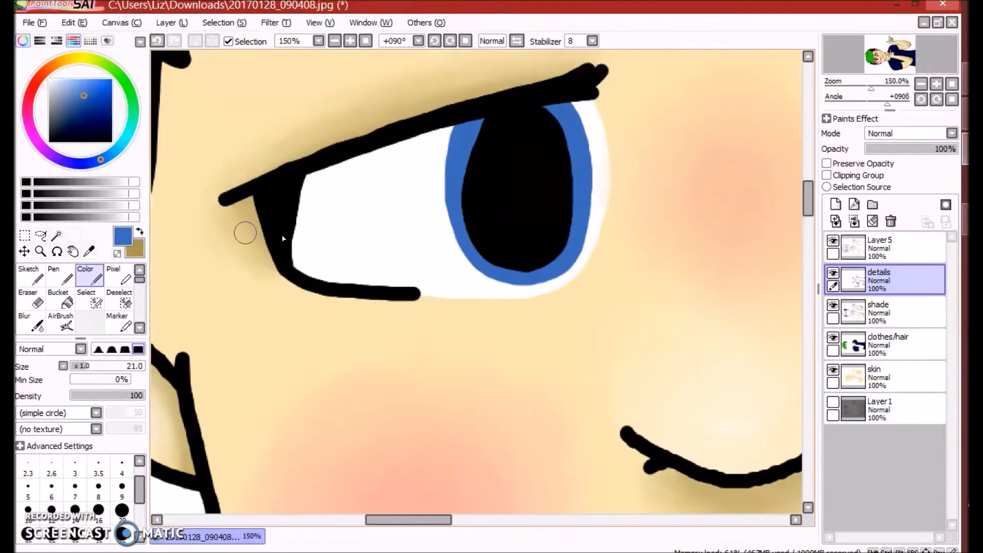
# - Paint a large upper and a small lower white highlight on Layer5, and a deeper blue outer iris ring on the details layer
pyautogui.press('Up')
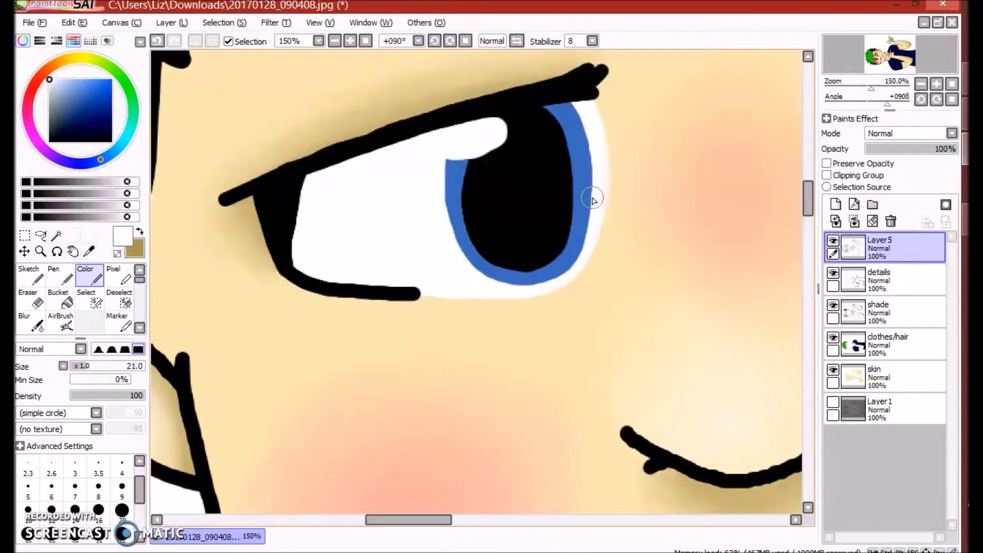
pyautogui.scroll(1, 544, 243)
pyautogui.press('Down')
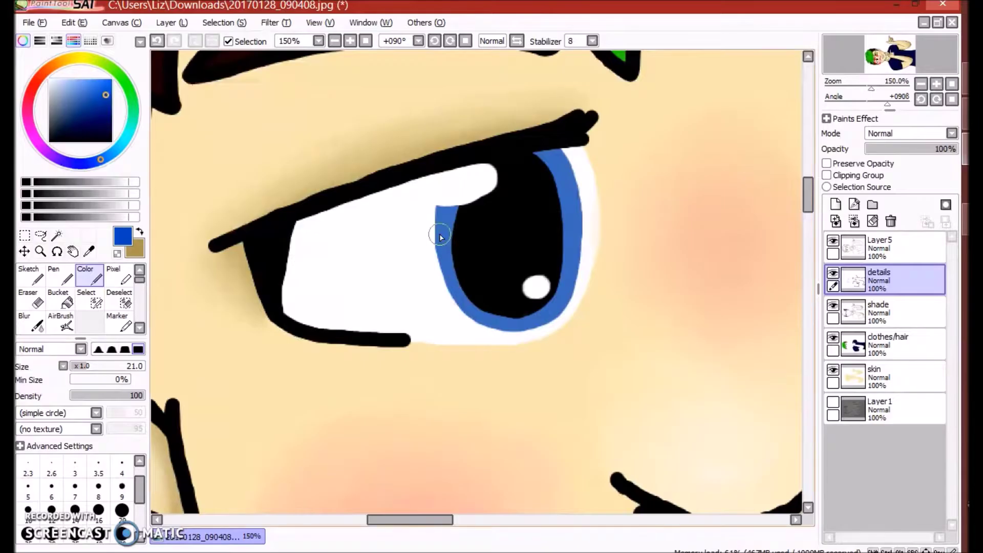
pyautogui.moveTo(432, 211)
pyautogui.mouseDown()
pyautogui.moveTo(482, 329)
pyautogui.moveTo(554, 314)
pyautogui.moveTo(575, 231)
pyautogui.moveTo(550, 149)
pyautogui.mouseUp()
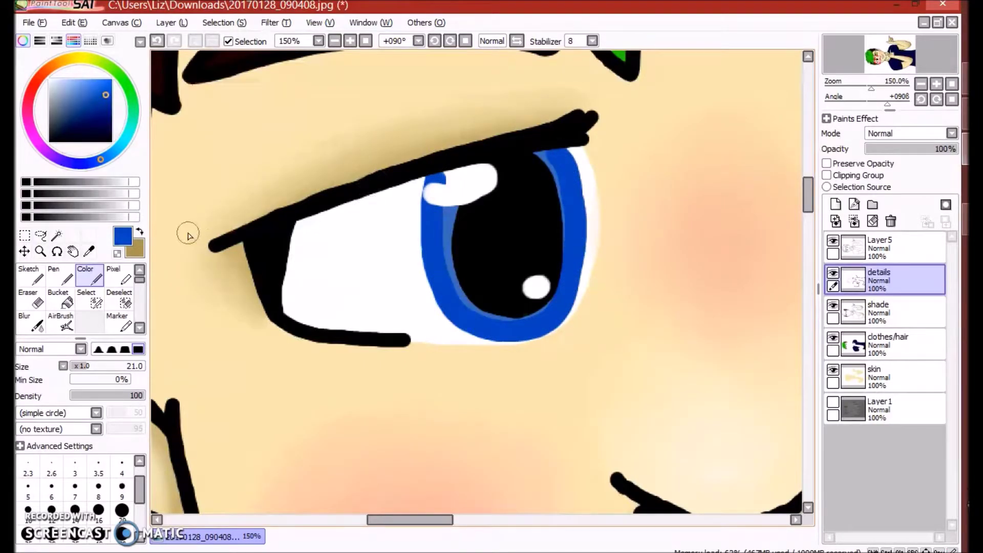
# - Extend the upper white eye highlight over the iris ring on Layer5 with white at size 21
pyautogui.press('x')
pyautogui.keyDown('alt'); pyautogui.click(307, 253); pyautogui.keyUp('alt')
pyautogui.click(878, 249)
pyautogui.moveTo(439, 180); pyautogui.dragTo(432, 187)
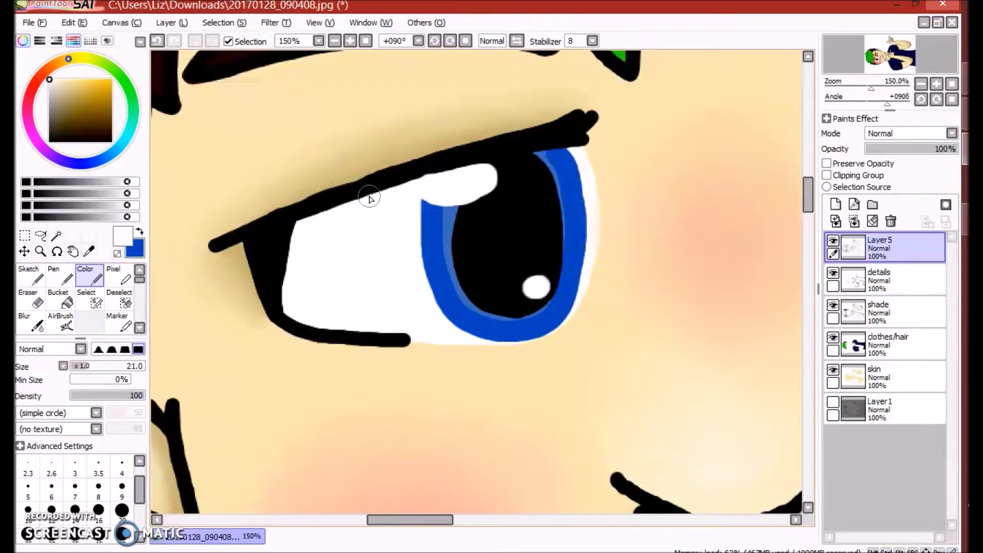
# - Blend the two blues of the iris on the details layer with Blur at size 12
pyautogui.click(30, 322)
pyautogui.press('Down')
pyautogui.scroll(3, 444, 214)
pyautogui.moveTo(435, 256)
pyautogui.mouseDown()
pyautogui.moveTo(446, 235)
pyautogui.moveTo(430, 200)
pyautogui.moveTo(442, 265)
pyautogui.moveTo(461, 216)
pyautogui.moveTo(428, 208)
pyautogui.moveTo(461, 367)
pyautogui.moveTo(544, 492)
pyautogui.moveTo(656, 510)
pyautogui.moveTo(763, 346)
pyautogui.mouseUp()
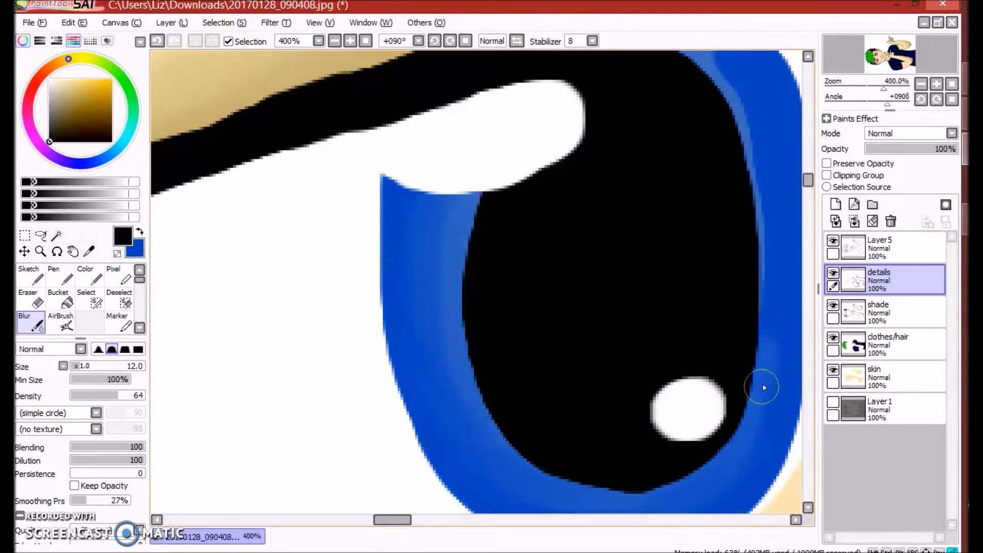
pyautogui.moveTo(756, 105); pyautogui.dragTo(766, 412)
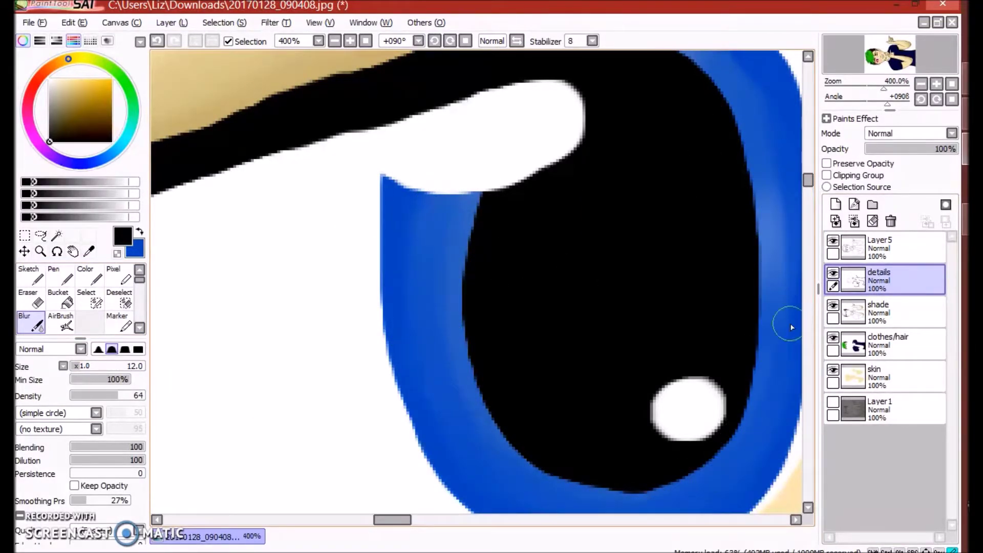
pyautogui.scroll(-2, 765, 413)
pyautogui.scroll(-4, 777, 158)
pyautogui.scroll(2, 903, 285)
pyautogui.scroll(-2, 904, 285)
# - Add a new layer directly above Layer1 and name it "background"
pyautogui.press('Down')
pyautogui.press('Down')
pyautogui.press('Down')
pyautogui.press('Down')
pyautogui.click(836, 203)
pyautogui.doubleClick(886, 408)
pyautogui.write('background')
pyautogui.press('Return')
pyautogui.moveTo(405, 520); pyautogui.dragTo(512, 519)
pyautogui.scroll(2, 808, 335)
pyautogui.moveTo(808, 335); pyautogui.dragTo(807, 314)
pyautogui.click(125, 140)
pyautogui.click(57, 93)
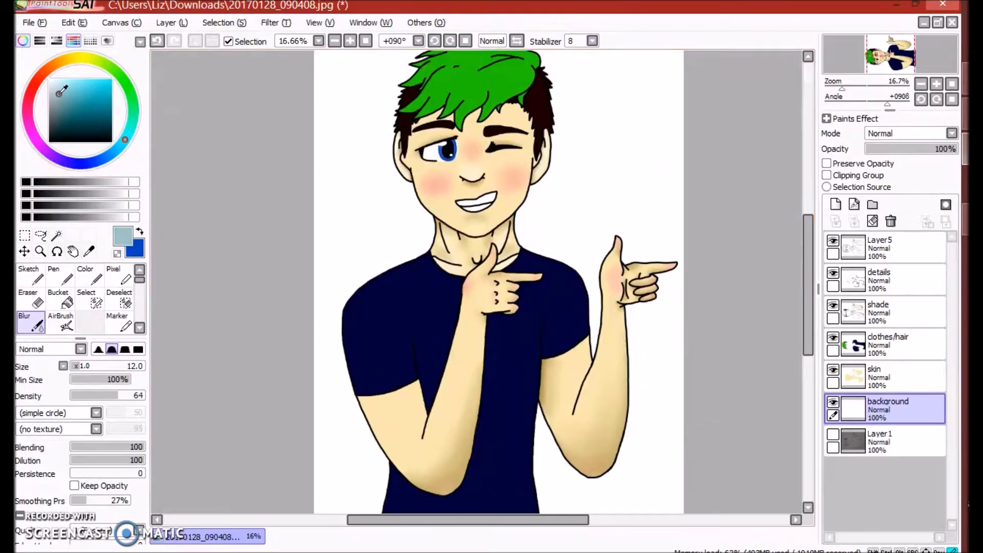
# - Paint a dark green trim along the chest arm's sleeve hem with the Color brush at size 16, undoing the first stroke at size 40
pyautogui.click(901, 349)
pyautogui.click(124, 82)
pyautogui.click(107, 128)
pyautogui.click(90, 276)
pyautogui.scroll(5, 361, 398)
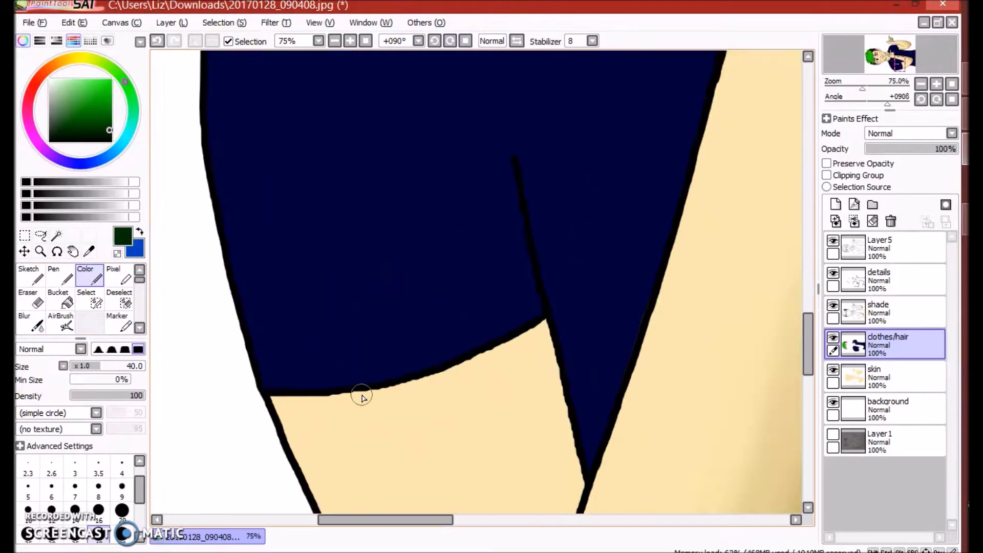
pyautogui.moveTo(257, 353)
pyautogui.mouseDown()
pyautogui.moveTo(473, 322)
pyautogui.moveTo(568, 277)
pyautogui.mouseUp()
pyautogui.hotkey('ctrl', 'z')
pyautogui.click(137, 349)
pyautogui.click(99, 510)
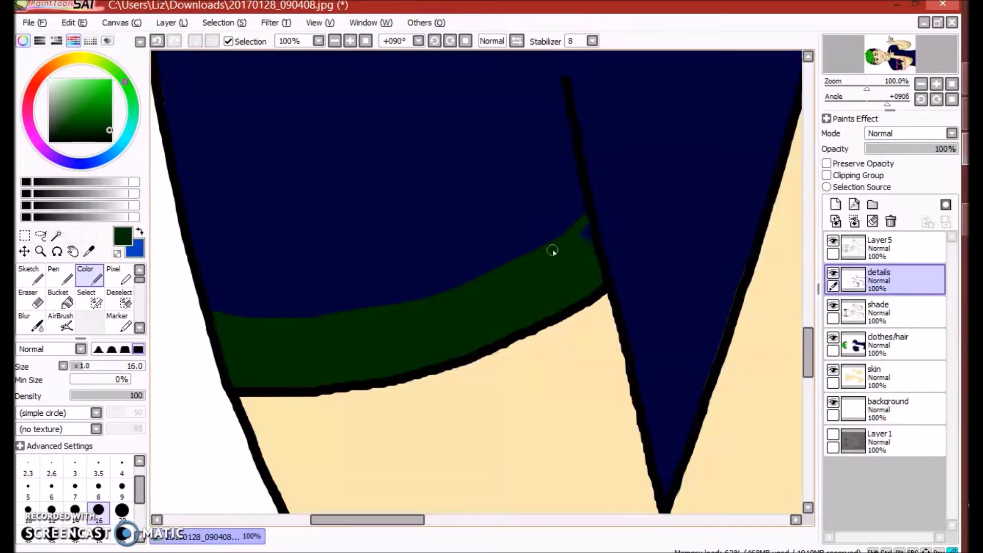
# - Outline a dark green trim along the outer arm's sleeve hem on the details layer at size 16 and fill it in at size 33
pyautogui.scroll(-5, 587, 231)
pyautogui.scroll(5, 585, 123)
pyautogui.moveTo(584, 120)
pyautogui.mouseDown()
pyautogui.moveTo(305, 260)
pyautogui.moveTo(308, 304)
pyautogui.mouseUp()
pyautogui.keyDown('alt'); pyautogui.click(314, 266); pyautogui.keyUp('alt')
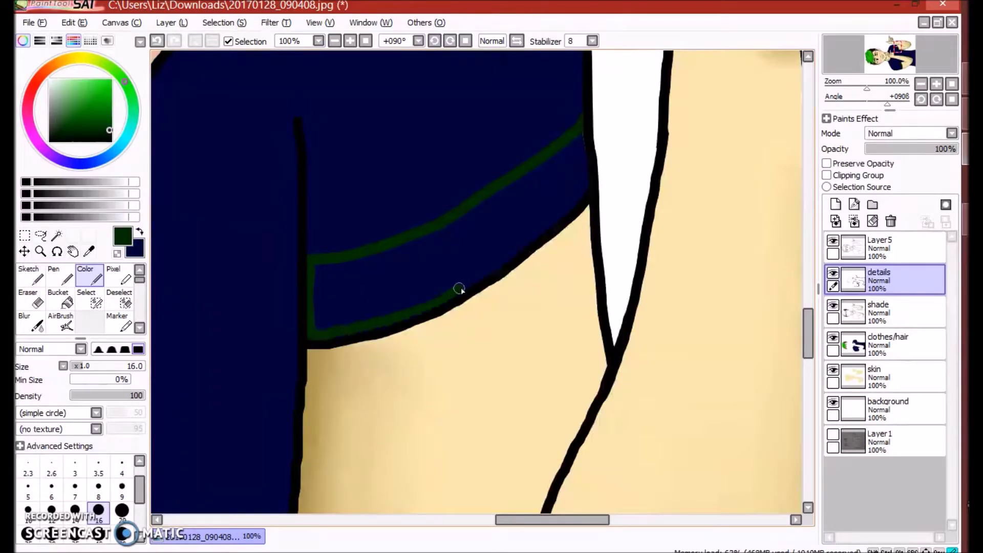
pyautogui.moveTo(575, 169); pyautogui.dragTo(432, 300)
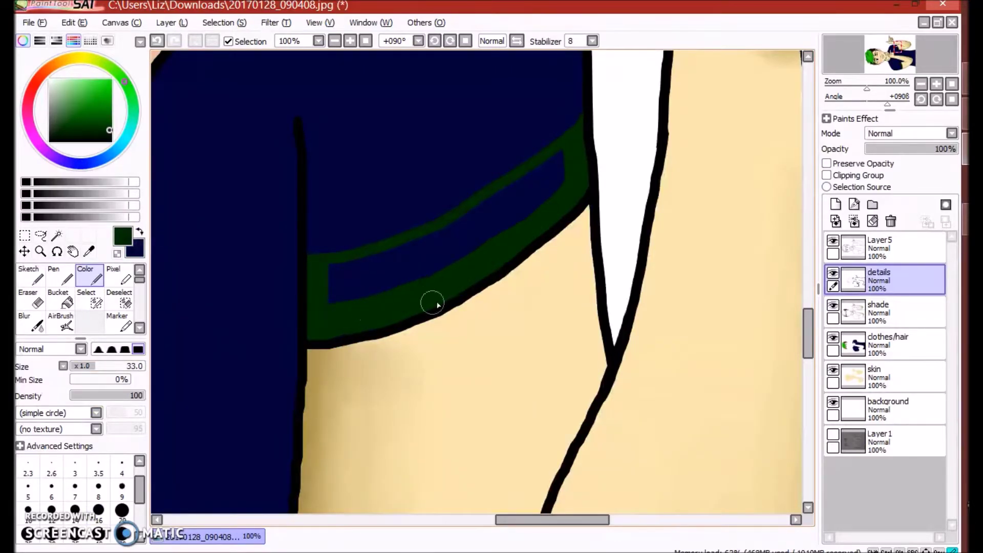
pyautogui.moveTo(569, 149); pyautogui.dragTo(333, 265)
pyautogui.moveTo(517, 215); pyautogui.dragTo(320, 296)
# - Paint a dark green trim band around both sides of the shirt collar on the details layer at size 33
pyautogui.scroll(-2, 343, 117)
pyautogui.moveTo(343, 117)
pyautogui.mouseDown()
pyautogui.moveTo(418, 195)
pyautogui.moveTo(554, 239)
pyautogui.mouseUp()
pyautogui.moveTo(315, 107)
pyautogui.mouseDown()
pyautogui.moveTo(351, 169)
pyautogui.moveTo(560, 280)
pyautogui.moveTo(318, 99)
pyautogui.moveTo(537, 274)
pyautogui.moveTo(357, 134)
pyautogui.mouseUp()
pyautogui.hscroll(5, 538, 290)
pyautogui.moveTo(594, 82)
pyautogui.mouseDown()
pyautogui.moveTo(534, 190)
pyautogui.moveTo(546, 107)
pyautogui.moveTo(476, 176)
pyautogui.mouseUp()
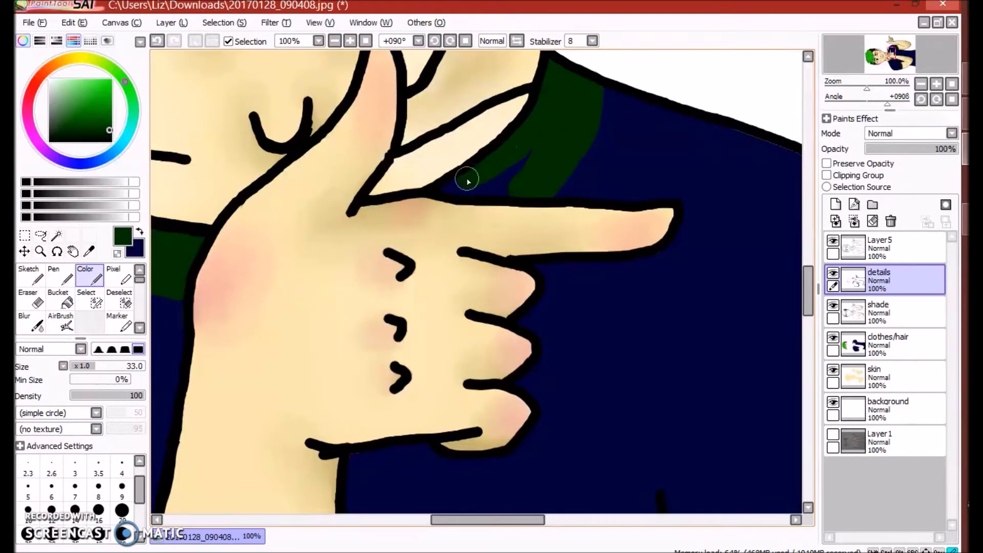
# - Clean up the line junction at the chest hand's thumb on Layer5 with the Eraser at size 20 and black Color brush at size 10
pyautogui.press('pageup')
pyautogui.press('e')
pyautogui.scroll(3, 385, 141)
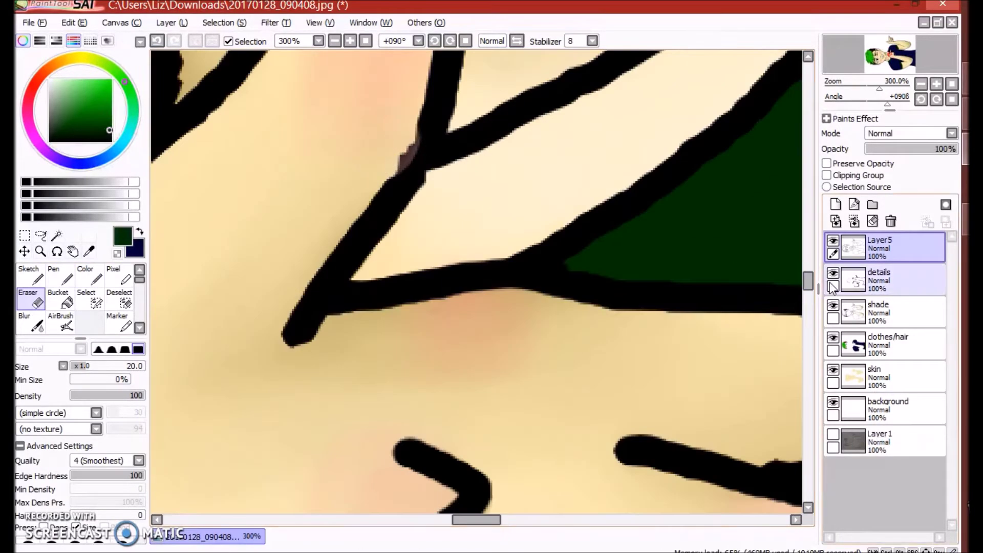
pyautogui.press('c')
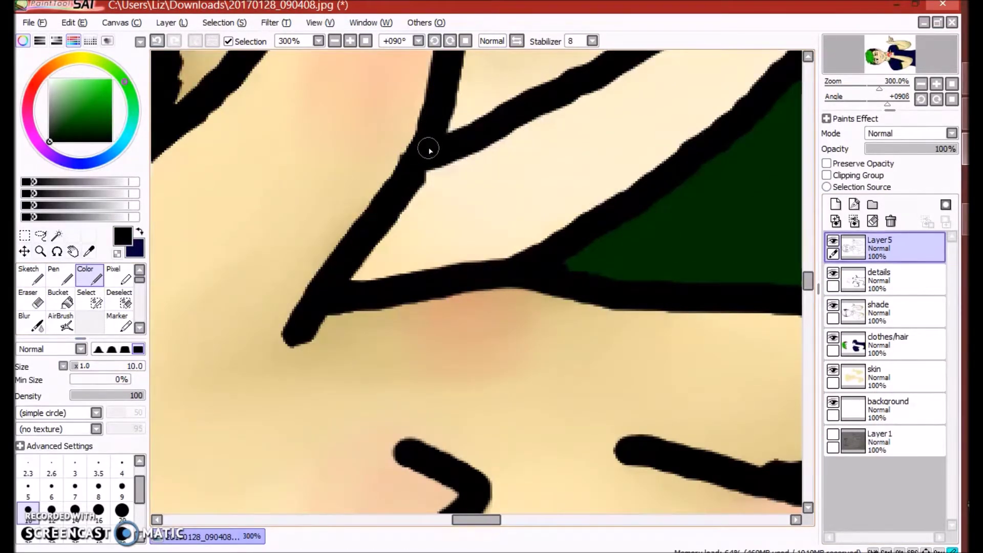
# - Sample the light skin tone and touch up the skin layer around the chest hand's thumb with the Color brush at size 10
pyautogui.press('pagedown')
pyautogui.press('pagedown')
pyautogui.press('pagedown')
pyautogui.press('pagedown')
pyautogui.keyDown('alt'); pyautogui.click(384, 127); pyautogui.keyUp('alt')
pyautogui.scroll(-9, 303, 201)
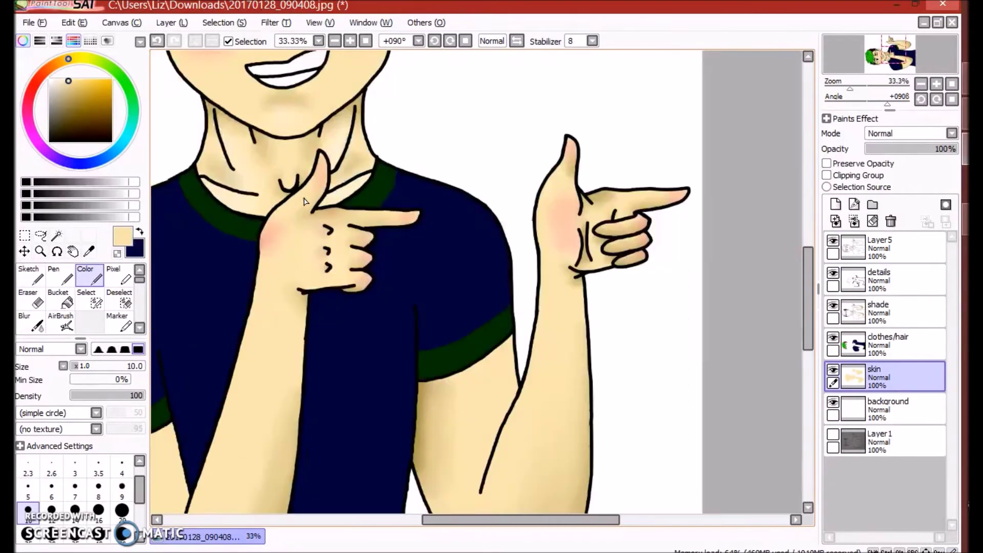
# - Airbrush teal strokes behind the character on the background layer
pyautogui.press('pagedown')
pyautogui.click(127, 135)
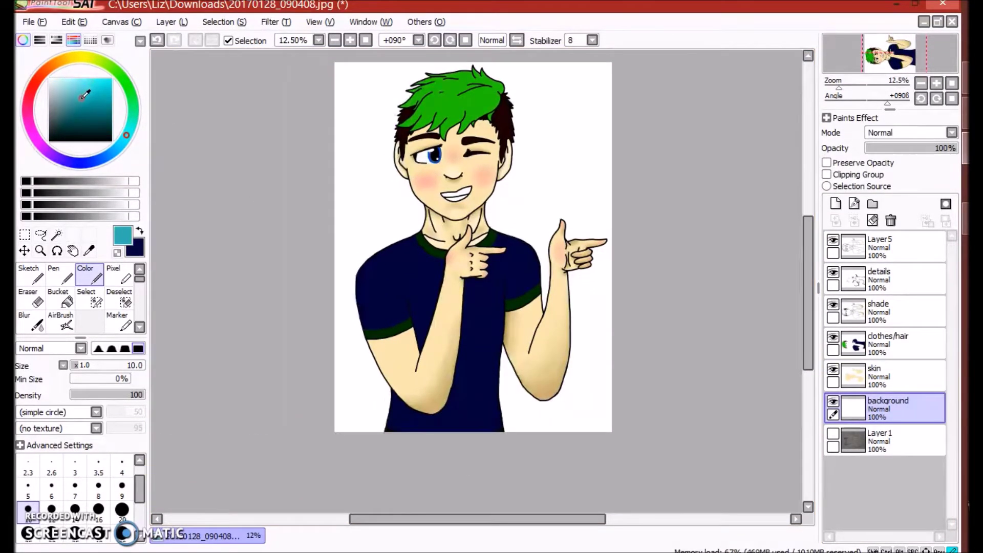
pyautogui.click(60, 322)
pyautogui.moveTo(389, 66)
pyautogui.mouseDown()
pyautogui.moveTo(318, 408)
pyautogui.moveTo(444, 434)
pyautogui.mouseUp()
# - Airbrush dark gray-teal and white diagonal streaks across the background layer, undoing the first dark stroke
pyautogui.click(61, 123)
pyautogui.click(138, 348)
pyautogui.moveTo(281, 158); pyautogui.dragTo(292, 203)
pyautogui.hotkey('ctrl', 'z')
pyautogui.click(117, 412)
pyautogui.moveTo(512, 76)
pyautogui.mouseDown()
pyautogui.moveTo(281, 191)
pyautogui.moveTo(628, 123)
pyautogui.moveTo(575, 215)
pyautogui.moveTo(627, 64)
pyautogui.mouseUp()
pyautogui.moveTo(611, 368)
pyautogui.mouseDown()
pyautogui.moveTo(593, 416)
pyautogui.moveTo(416, 401)
pyautogui.mouseUp()
pyautogui.moveTo(588, 207); pyautogui.dragTo(591, 346)
pyautogui.moveTo(409, 62)
pyautogui.mouseDown()
pyautogui.moveTo(348, 110)
pyautogui.moveTo(620, 72)
pyautogui.moveTo(402, 364)
pyautogui.moveTo(313, 382)
pyautogui.moveTo(465, 262)
pyautogui.moveTo(314, 399)
pyautogui.mouseUp()
pyautogui.click(46, 74)
# - Blend the background streaks into a soft teal gradient with Blur at size 500, reducing the density to 23 for the final passes
pyautogui.press('b')
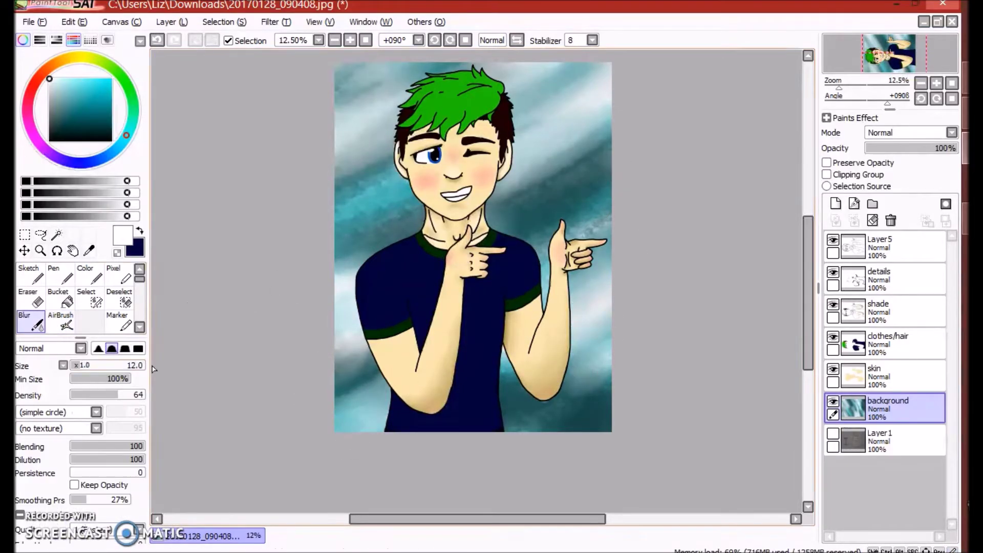
pyautogui.moveTo(343, 74)
pyautogui.mouseDown()
pyautogui.moveTo(589, 127)
pyautogui.moveTo(604, 307)
pyautogui.mouseUp()
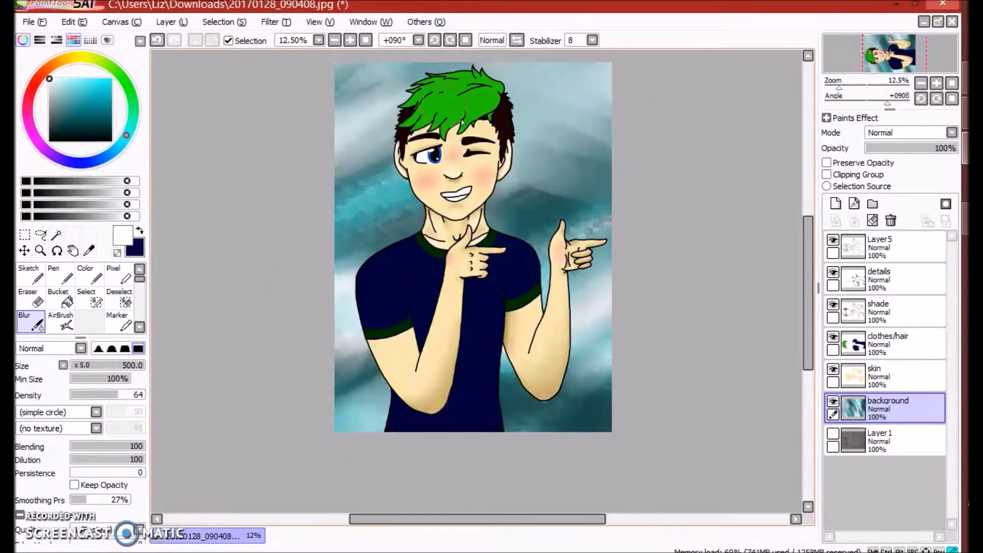
pyautogui.moveTo(322, 128)
pyautogui.mouseDown()
pyautogui.moveTo(355, 221)
pyautogui.moveTo(321, 257)
pyautogui.moveTo(434, 424)
pyautogui.moveTo(376, 449)
pyautogui.mouseUp()
pyautogui.moveTo(405, 90)
pyautogui.mouseDown()
pyautogui.moveTo(574, 286)
pyautogui.moveTo(612, 433)
pyautogui.moveTo(470, 385)
pyautogui.moveTo(345, 366)
pyautogui.mouseUp()
pyautogui.click(87, 395)
pyautogui.moveTo(481, 133)
pyautogui.mouseDown()
pyautogui.moveTo(547, 148)
pyautogui.moveTo(619, 241)
pyautogui.moveTo(588, 394)
pyautogui.moveTo(553, 369)
pyautogui.moveTo(628, 296)
pyautogui.moveTo(362, 268)
pyautogui.moveTo(362, 454)
pyautogui.mouseUp()
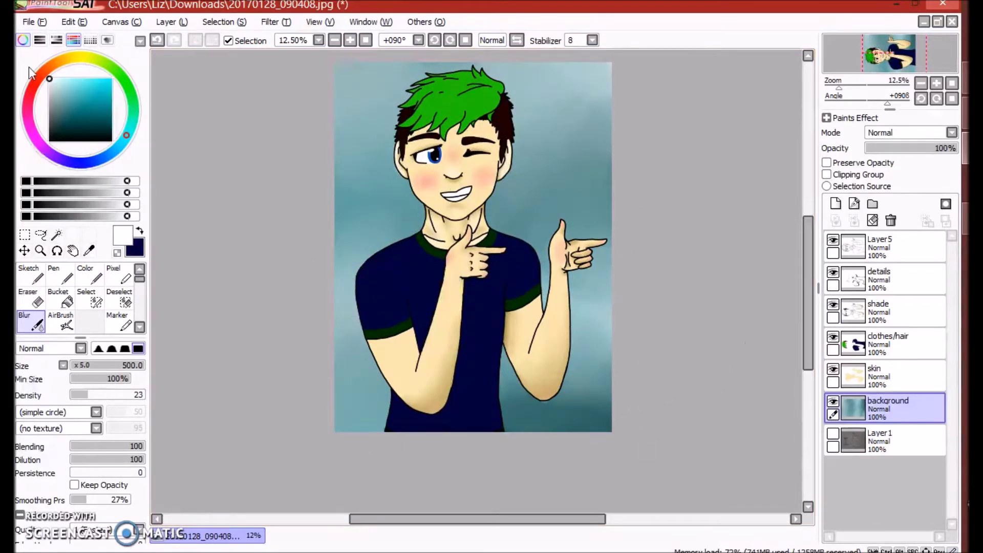
# - Switch to the Color brush at size 37 with a dark red paint color for lettering a signature above the character
pyautogui.click(35, 81)
pyautogui.click(106, 120)
pyautogui.click(90, 277)
pyautogui.scroll(2, 334, 65)
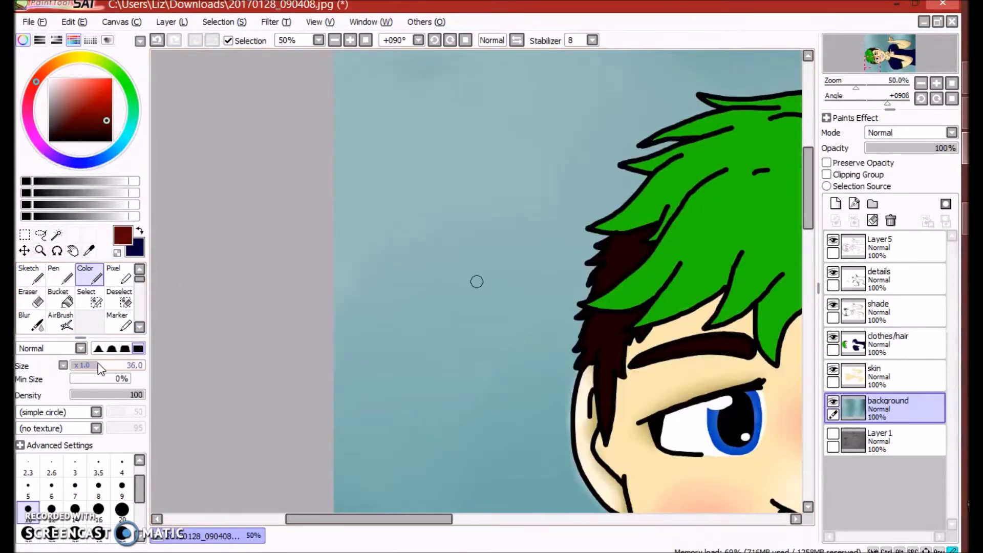
pyautogui.moveTo(100, 368); pyautogui.dragTo(102, 368)
pyautogui.scroll(-2, 476, 282)
pyautogui.scroll(4, 706, 102)
pyautogui.moveTo(686, 99)
pyautogui.mouseDown()
pyautogui.moveTo(694, 156)
pyautogui.moveTo(642, 115)
pyautogui.mouseUp()
pyautogui.moveTo(550, 108)
pyautogui.mouseDown()
pyautogui.moveTo(563, 151)
pyautogui.moveTo(598, 169)
pyautogui.mouseUp()
pyautogui.moveTo(504, 102)
pyautogui.mouseDown()
pyautogui.moveTo(519, 136)
pyautogui.moveTo(530, 134)
pyautogui.mouseUp()
pyautogui.hotkey('ctrl', 'z')
pyautogui.moveTo(536, 115)
pyautogui.mouseDown()
pyautogui.moveTo(497, 172)
pyautogui.moveTo(483, 162)
pyautogui.mouseUp()
pyautogui.moveTo(396, 107)
pyautogui.mouseDown()
pyautogui.moveTo(397, 132)
pyautogui.moveTo(357, 145)
pyautogui.mouseUp()
pyautogui.hotkey('ctrl', 'z')
pyautogui.hotkey('ctrl', 'z')
pyautogui.hotkey('ctrl', 'z')
pyautogui.hotkey('ctrl', 'z')
pyautogui.hotkey('ctrl', 'z')
pyautogui.hotkey('ctrl', 'z')
pyautogui.hotkey('ctrl', 'z')
pyautogui.hotkey('ctrl', 'z')
pyautogui.moveTo(686, 125)
pyautogui.mouseDown()
pyautogui.moveTo(669, 167)
pyautogui.moveTo(692, 113)
pyautogui.moveTo(609, 169)
pyautogui.moveTo(621, 109)
pyautogui.mouseUp()
pyautogui.moveTo(556, 110); pyautogui.dragTo(602, 182)
pyautogui.moveTo(501, 105); pyautogui.dragTo(512, 139)
pyautogui.moveTo(537, 103); pyautogui.dragTo(502, 189)
pyautogui.moveTo(438, 126); pyautogui.dragTo(483, 184)
pyautogui.moveTo(389, 125); pyautogui.dragTo(422, 182)
pyautogui.moveTo(381, 128)
pyautogui.mouseDown()
pyautogui.moveTo(340, 176)
pyautogui.moveTo(325, 172)
pyautogui.moveTo(369, 141)
pyautogui.mouseUp()
pyautogui.hotkey('ctrl', 'z')
pyautogui.hotkey('ctrl', 'z')
pyautogui.hotkey('ctrl', 'z')
pyautogui.moveTo(258, 149); pyautogui.dragTo(307, 179)
pyautogui.moveTo(190, 96); pyautogui.dragTo(192, 179)
pyautogui.moveTo(241, 100); pyautogui.dragTo(240, 179)
pyautogui.hotkey('ctrl', 'z')
pyautogui.hotkey('ctrl', 'z')
pyautogui.hotkey('ctrl', 'z')
pyautogui.hotkey('ctrl', 'z')
pyautogui.hotkey('ctrl', 'z')
pyautogui.hotkey('ctrl', 'z')
pyautogui.hotkey('ctrl', 'z')
pyautogui.hotkey('ctrl', 'z')
pyautogui.moveTo(443, 148); pyautogui.dragTo(472, 138)
pyautogui.moveTo(363, 121)
pyautogui.mouseDown()
pyautogui.moveTo(367, 181)
pyautogui.moveTo(412, 182)
pyautogui.mouseUp()
pyautogui.moveTo(287, 181)
pyautogui.mouseDown()
pyautogui.moveTo(329, 158)
pyautogui.moveTo(336, 179)
pyautogui.mouseUp()
pyautogui.moveTo(204, 148); pyautogui.dragTo(261, 169)
pyautogui.hotkey('ctrl', 'z')
pyautogui.hotkey('ctrl', 'z')
pyautogui.hotkey('ctrl', 'z')
pyautogui.hotkey('ctrl', 'z')
pyautogui.hotkey('ctrl', 'z')
pyautogui.hotkey('ctrl', 'z')
pyautogui.hotkey('ctrl', 'z')
pyautogui.hotkey('ctrl', 'z')
pyautogui.hotkey('ctrl', 'z')
pyautogui.hotkey('ctrl', 'z')
# - Hand-letter the artist's signature in dark red on Layer5 along the picture's top edge, beside the hair
pyautogui.moveTo(579, 519); pyautogui.dragTo(545, 520)
pyautogui.moveTo(364, 118); pyautogui.dragTo(419, 188)
pyautogui.moveTo(432, 98); pyautogui.dragTo(429, 102)
pyautogui.moveTo(483, 98)
pyautogui.mouseDown()
pyautogui.moveTo(478, 110)
pyautogui.moveTo(511, 164)
pyautogui.mouseUp()
pyautogui.moveTo(548, 95)
pyautogui.mouseDown()
pyautogui.moveTo(579, 152)
pyautogui.moveTo(614, 187)
pyautogui.mouseUp()
pyautogui.hotkey('ctrl', 'z')
pyautogui.moveTo(567, 148)
pyautogui.mouseDown()
pyautogui.moveTo(614, 184)
pyautogui.moveTo(681, 184)
pyautogui.mouseUp()
pyautogui.moveTo(686, 186)
pyautogui.mouseDown()
pyautogui.moveTo(737, 185)
pyautogui.moveTo(758, 126)
pyautogui.mouseUp()
pyautogui.moveTo(597, 519); pyautogui.dragTo(626, 519)
pyautogui.moveTo(627, 121); pyautogui.dragTo(666, 184)
pyautogui.moveTo(668, 123)
pyautogui.mouseDown()
pyautogui.moveTo(622, 225)
pyautogui.moveTo(709, 174)
pyautogui.moveTo(729, 183)
pyautogui.mouseUp()
# - Undo the signature lettering stroke by stroke and restore all of its strokes
pyautogui.hotkey('ctrl', 'z')
pyautogui.hotkey('ctrl', 'z')
pyautogui.hotkey('ctrl', 'z')
pyautogui.hotkey('ctrl', 'z')
pyautogui.hotkey('ctrl', 'z')
pyautogui.hotkey('ctrl', 'z')
pyautogui.hotkey('ctrl', 'z')
pyautogui.hotkey('ctrl', 'z')
pyautogui.hotkey('ctrl', 'z')
pyautogui.hotkey('ctrl', 'z')
pyautogui.hotkey('ctrl', 'z')
pyautogui.hotkey('ctrl', 'z')
pyautogui.hotkey('ctrl', 'z')
pyautogui.hotkey('ctrl', 'z')
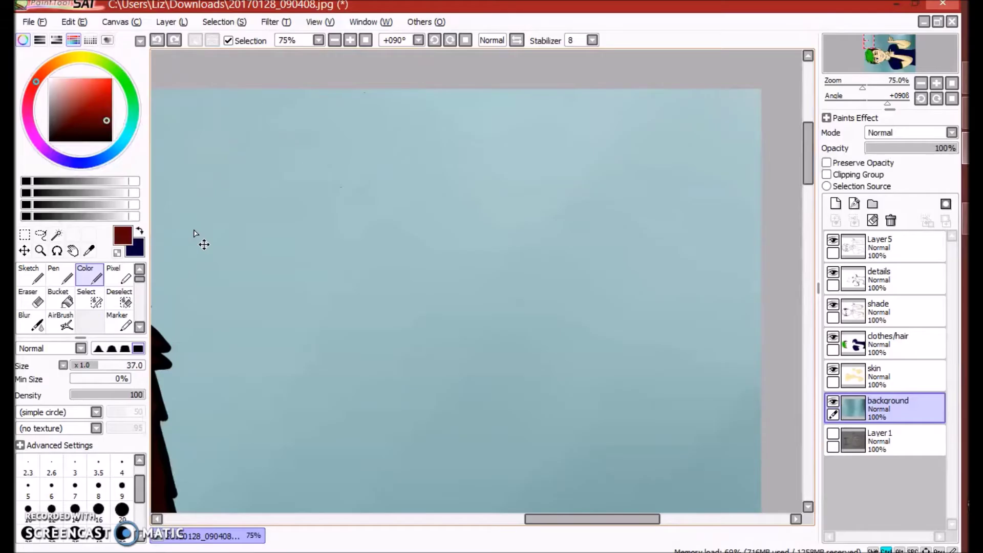
pyautogui.hotkey('ctrl', 'y')
pyautogui.moveTo(589, 519); pyautogui.dragTo(536, 519)
pyautogui.hotkey('ctrl', 'y')
pyautogui.hotkey('ctrl', 'y')
pyautogui.hotkey('ctrl', 'y')
pyautogui.hotkey('ctrl', 'y')
pyautogui.hotkey('ctrl', 'y')
pyautogui.hotkey('ctrl', 'y')
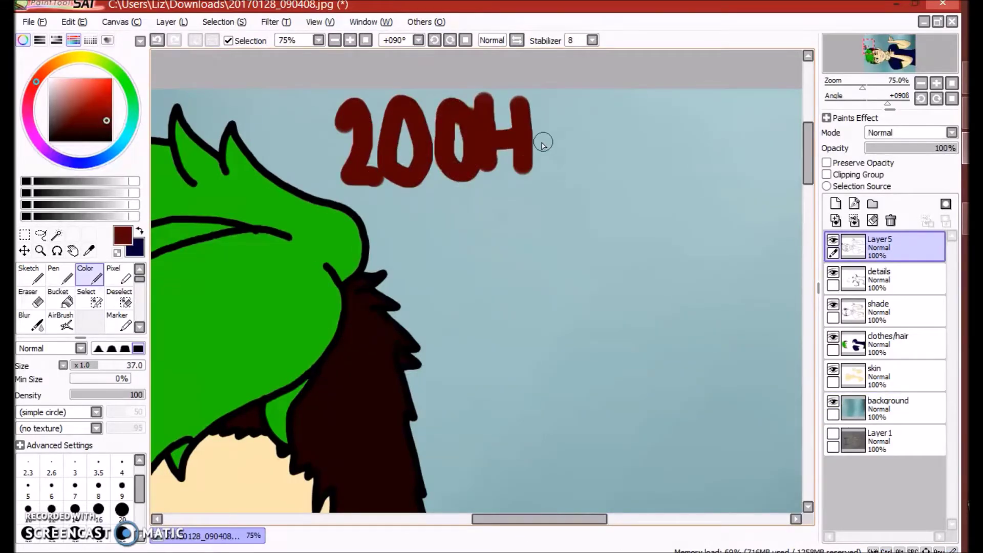
pyautogui.hotkey('ctrl', 'y')
pyautogui.hotkey('ctrl', 'y')
pyautogui.hotkey('ctrl', 'y')
pyautogui.hotkey('ctrl', 'y')
pyautogui.hotkey('ctrl', 'y')
pyautogui.hotkey('ctrl', 'y')
pyautogui.hotkey('ctrl', 'y')
pyautogui.moveTo(539, 519)
pyautogui.mouseDown()
pyautogui.moveTo(587, 519)
pyautogui.moveTo(553, 519)
pyautogui.mouseUp()
pyautogui.hotkey('ctrl', 'y')
pyautogui.hotkey('ctrl', 'y')
pyautogui.hotkey('ctrl', 'y')
pyautogui.hotkey('ctrl', 'y')
# - Lasso the hand-lettered signature on Layer5 and move it into the picture's top-right corner with Transform
pyautogui.click(40, 235)
pyautogui.moveTo(255, 101); pyautogui.dragTo(739, 224)
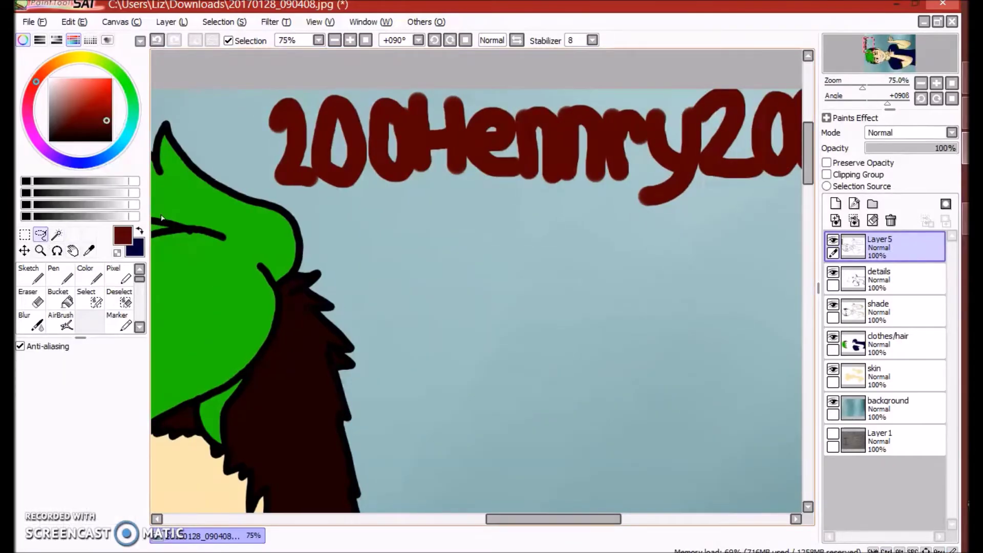
pyautogui.moveTo(861, 216)
pyautogui.mouseDown()
pyautogui.moveTo(492, 77)
pyautogui.moveTo(266, 82)
pyautogui.mouseUp()
pyautogui.moveTo(554, 519); pyautogui.dragTo(604, 518)
pyautogui.moveTo(473, 247); pyautogui.dragTo(476, 238)
pyautogui.hotkey('ctrl', 't')
pyautogui.scroll(-2, 476, 238)
pyautogui.scroll(3, 476, 238)
pyautogui.moveTo(603, 519)
pyautogui.mouseDown()
pyautogui.moveTo(619, 519)
pyautogui.moveTo(603, 519)
pyautogui.mouseUp()
pyautogui.scroll(-4, 51, 450)
pyautogui.click(51, 450)
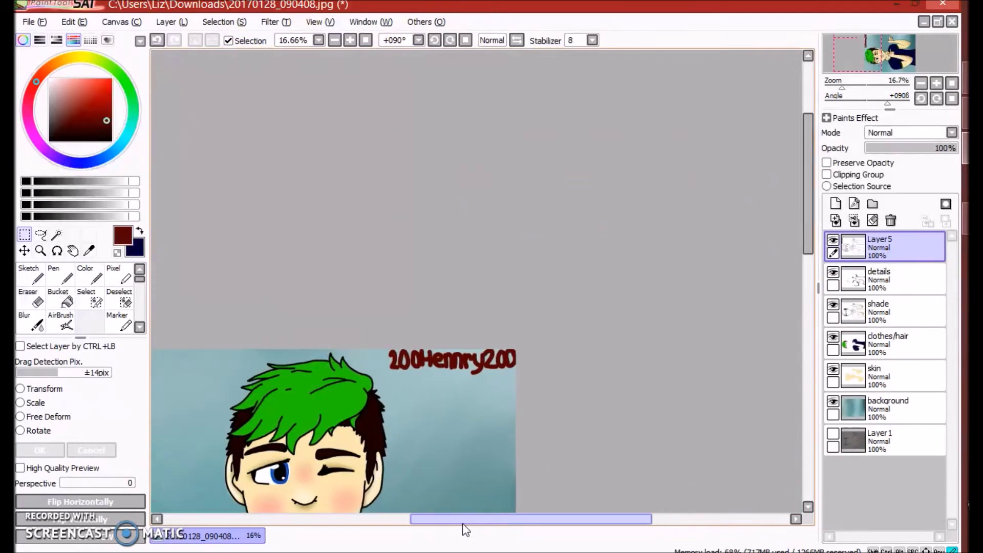
# - Paint a darker navy shadow on the details layer in the shirt gap between sleeve and forearm, using the Color brush at size 22
pyautogui.click(886, 343)
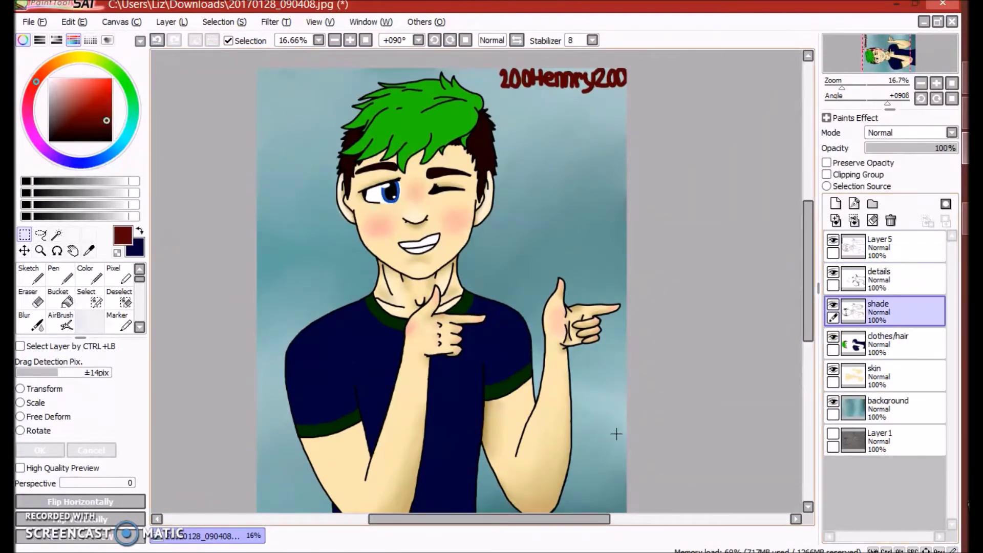
pyautogui.click(886, 311)
pyautogui.keyDown('alt'); pyautogui.click(461, 436); pyautogui.keyUp('alt')
pyautogui.scroll(3, 392, 450)
pyautogui.click(85, 274)
pyautogui.scroll(1, 328, 231)
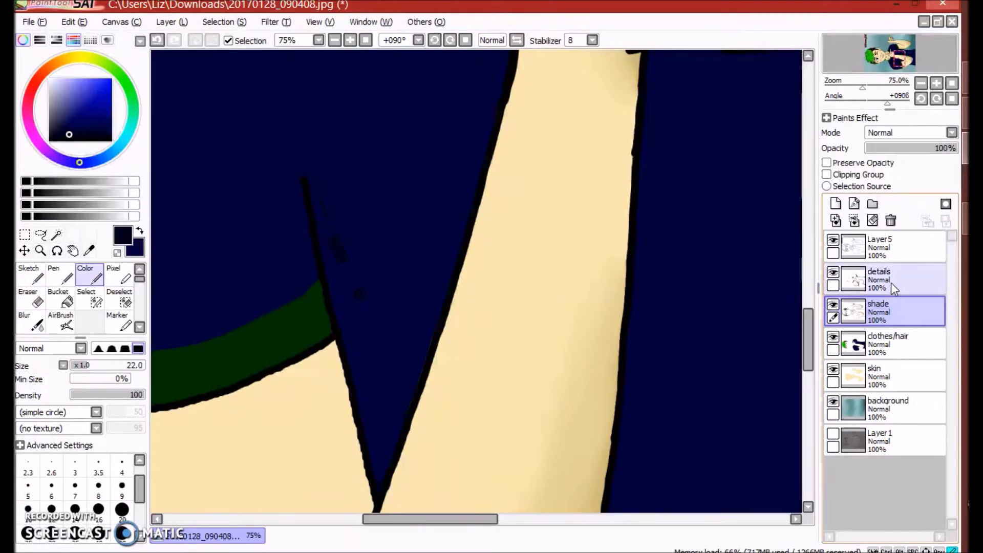
pyautogui.click(886, 278)
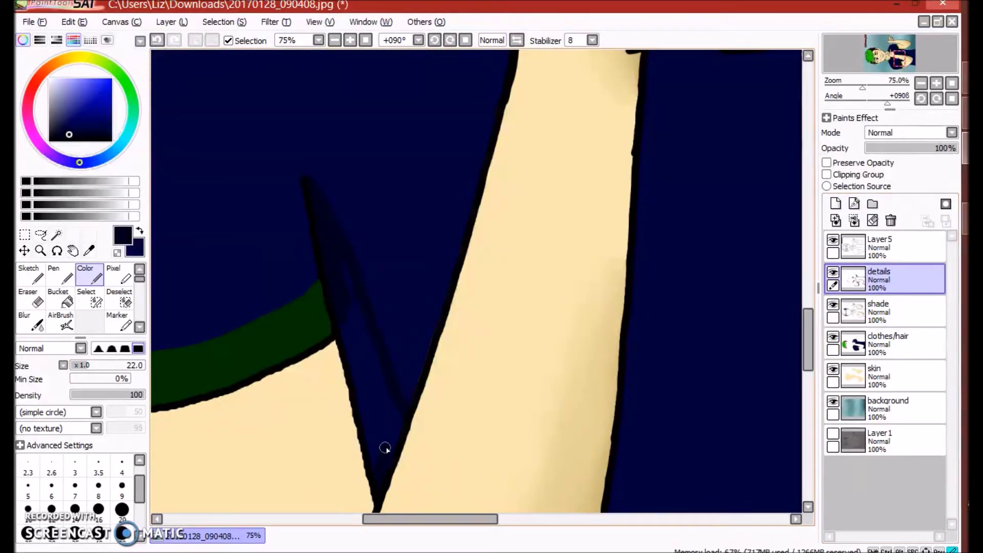
pyautogui.moveTo(377, 374); pyautogui.dragTo(345, 318)
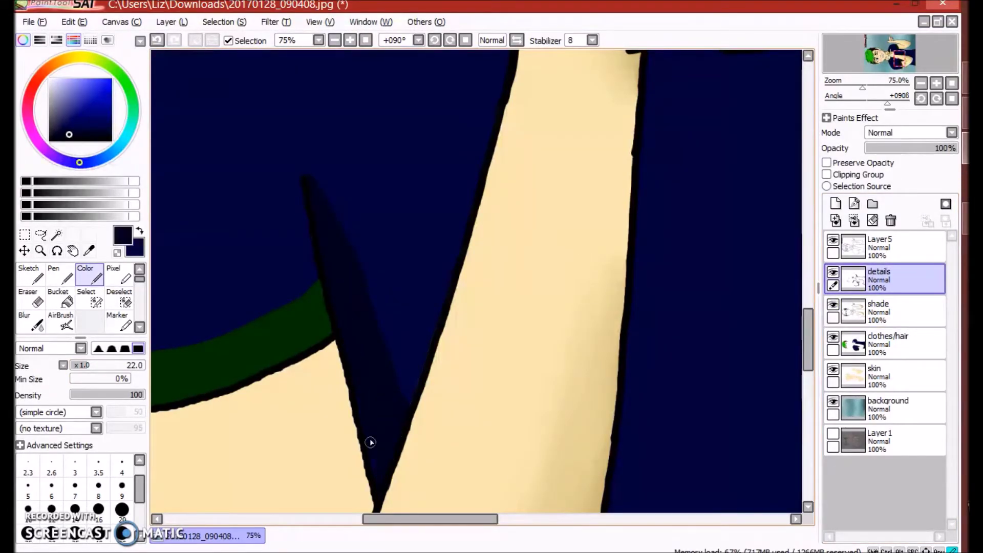
# - Outline the raised forearm's cast shadow on the shirt and start filling it around the elbow in dark navy at size 22
pyautogui.scroll(-3, 368, 408)
pyautogui.scroll(2, 247, 306)
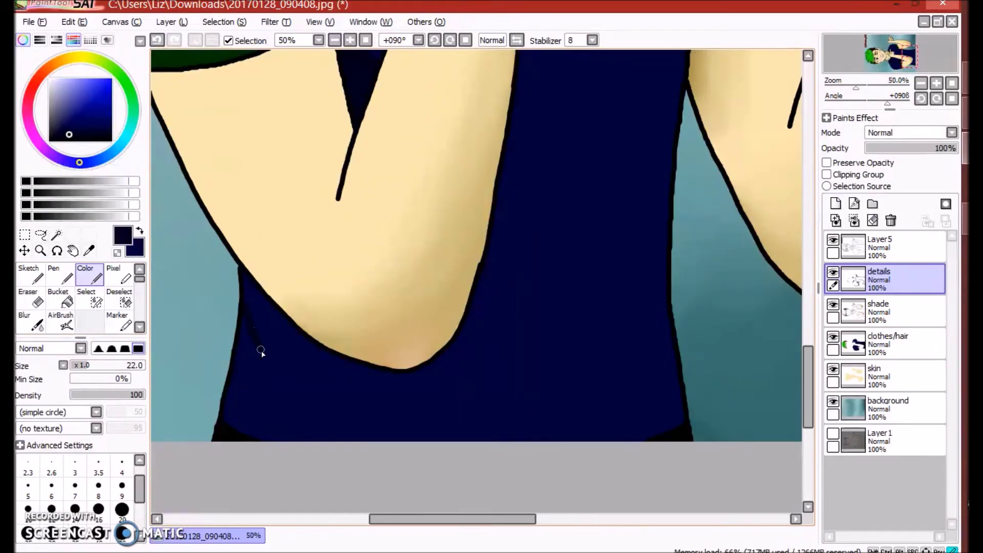
pyautogui.scroll(-1, 490, 353)
pyautogui.hotkey('ctrl', 'z')
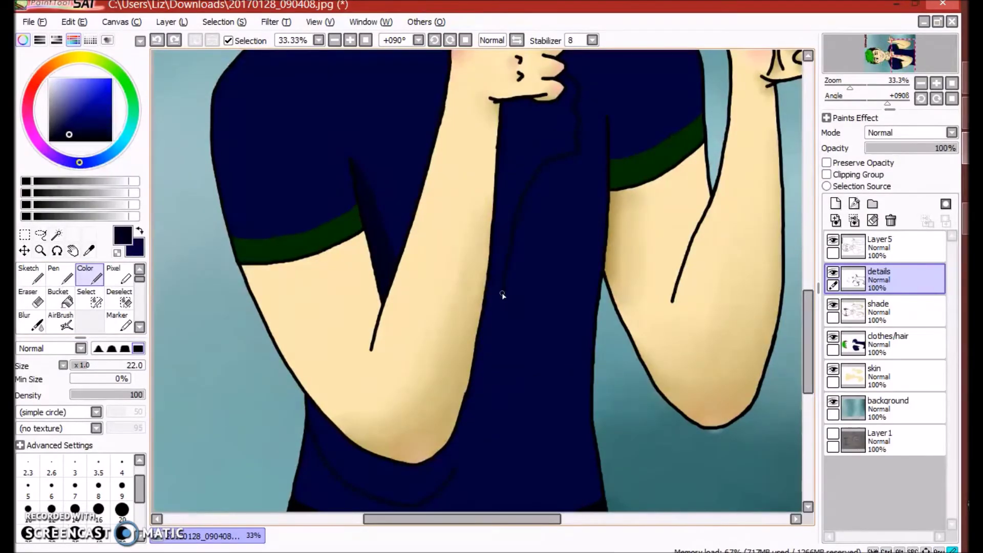
pyautogui.scroll(4, 444, 496)
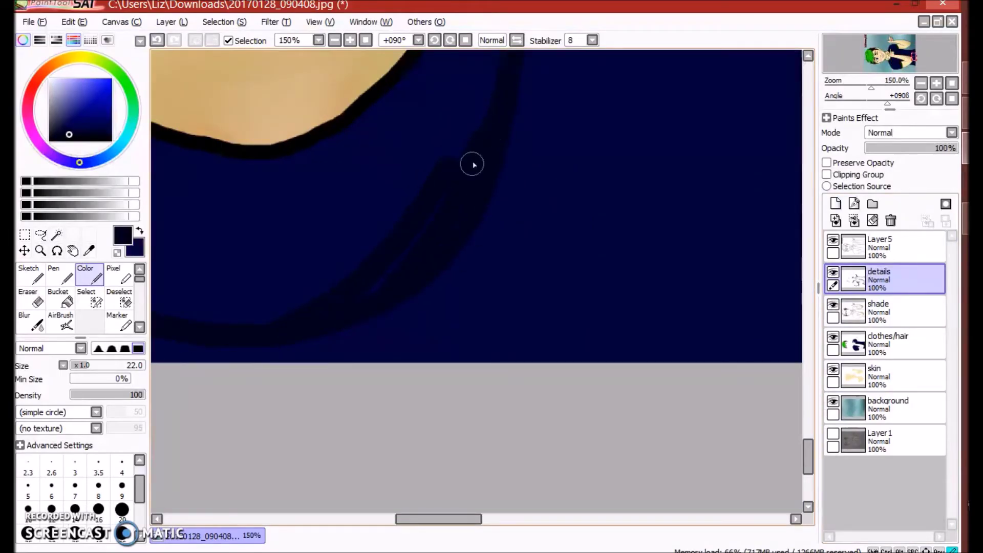
pyautogui.scroll(-3, 472, 164)
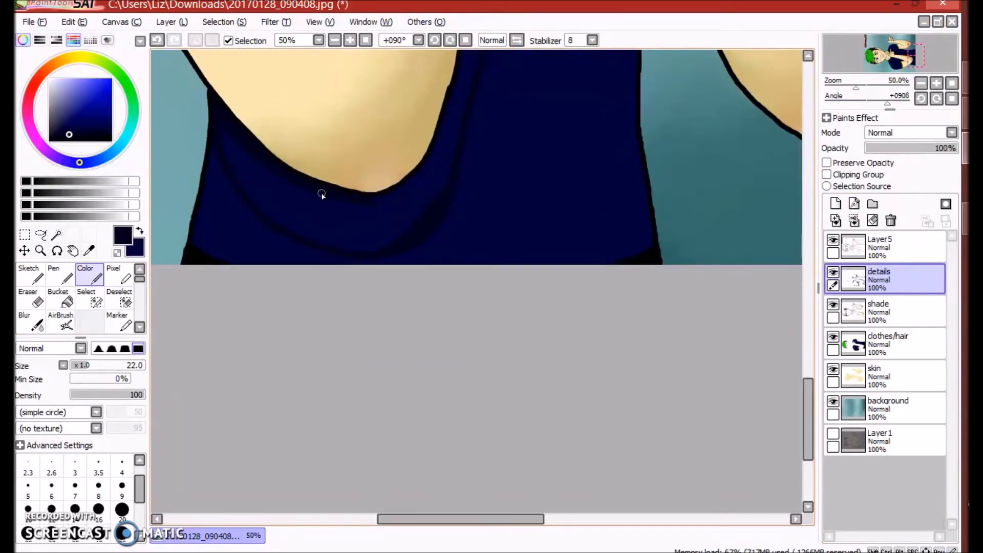
pyautogui.scroll(1, 437, 149)
pyautogui.scroll(3, 448, 124)
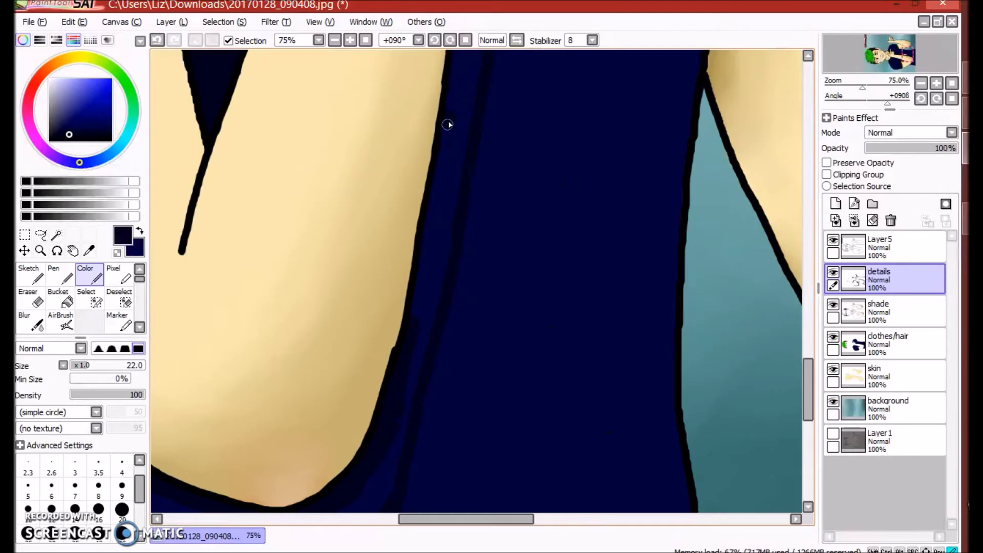
# - Fill the shirt shadow along the forearm and under the chest hand at size 52, adding the pointing finger's shadow at size 18
pyautogui.scroll(4, 449, 256)
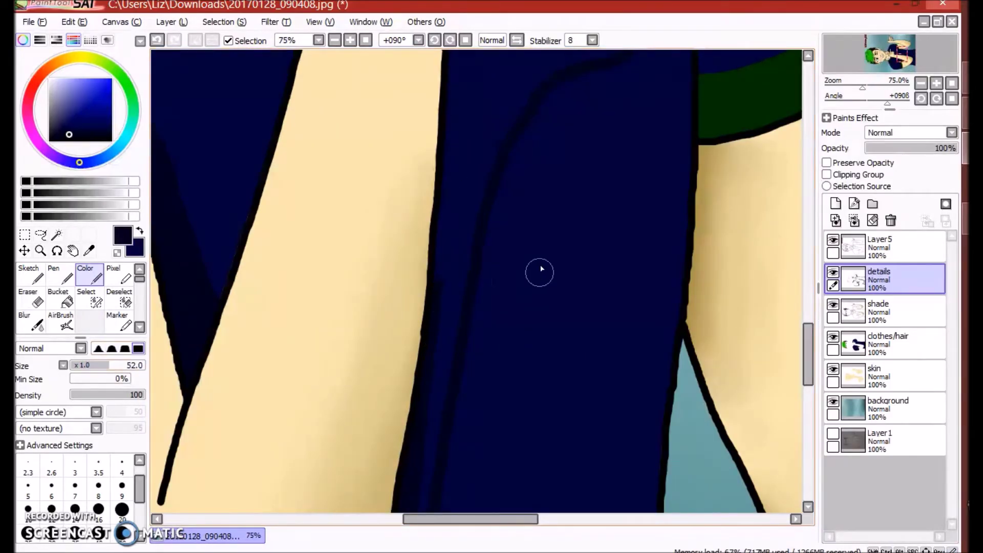
pyautogui.scroll(-1, 541, 269)
pyautogui.scroll(2, 542, 182)
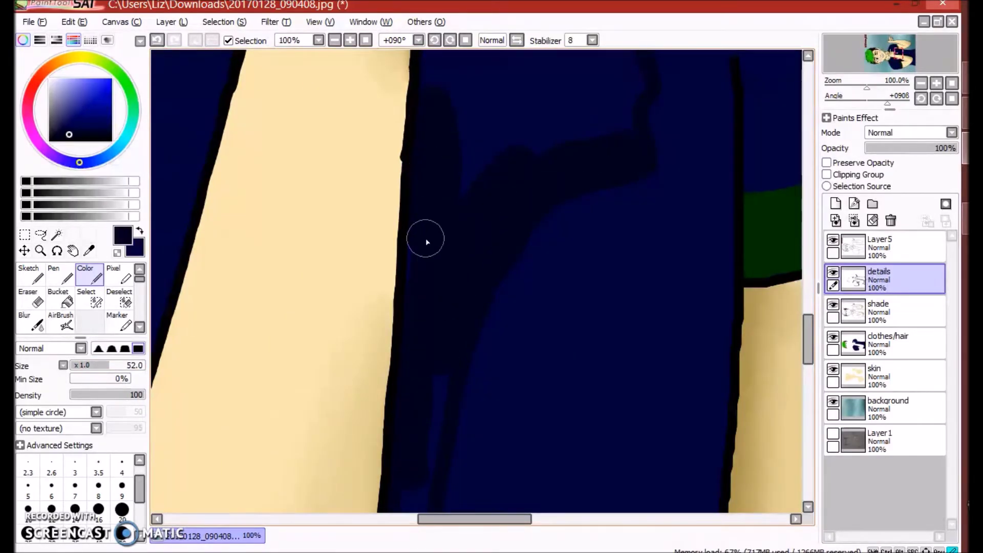
pyautogui.scroll(3, 426, 238)
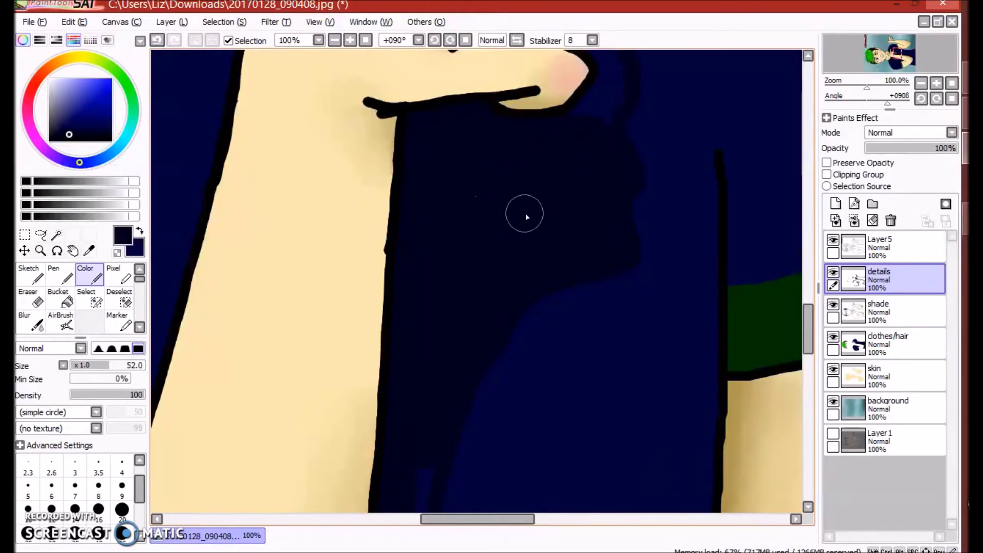
pyautogui.scroll(-1, 474, 198)
pyautogui.moveTo(476, 281); pyautogui.dragTo(579, 134)
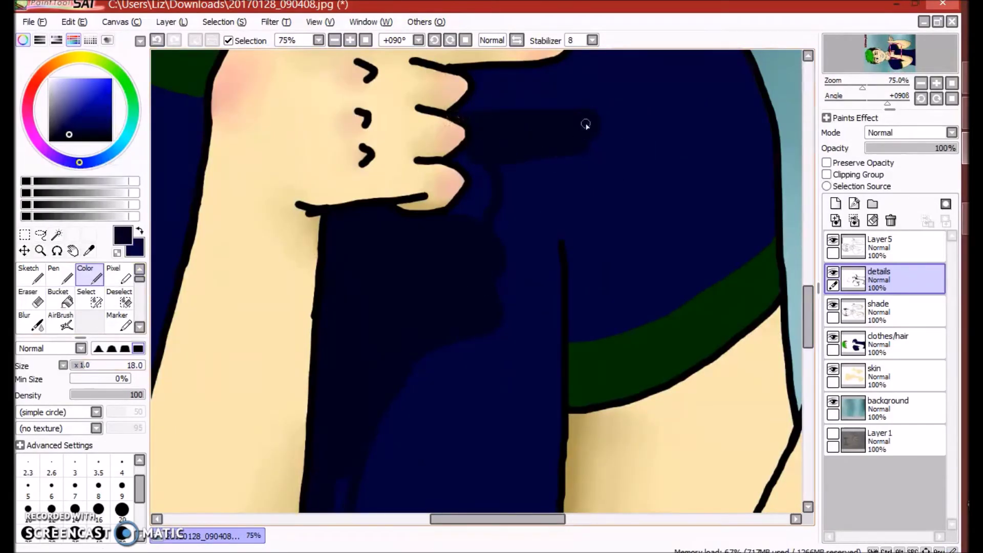
pyautogui.scroll(-4, 468, 209)
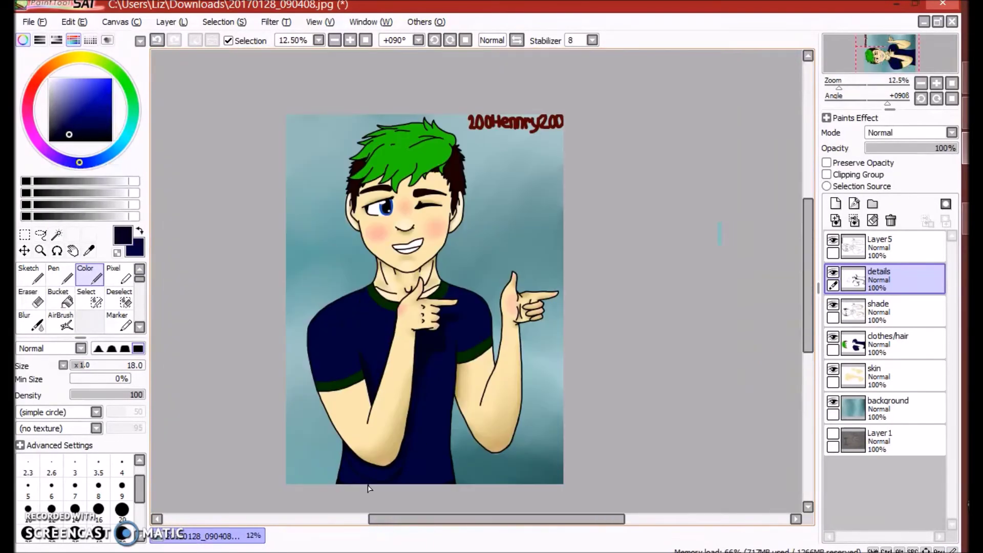
# - Fill the remaining forearm and elbow shadow at size 40 and trim its edge with the Eraser at size 20
pyautogui.scroll(2, 292, 414)
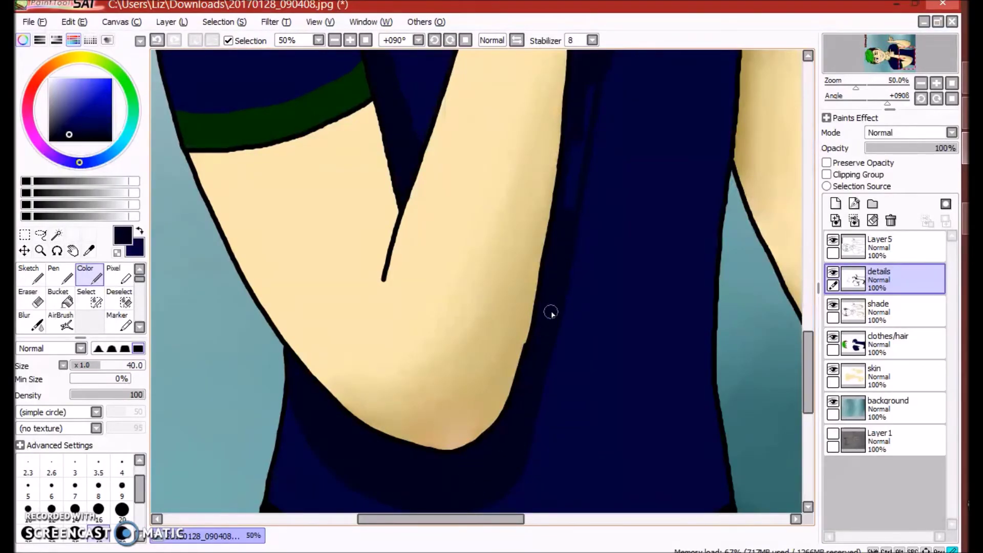
pyautogui.scroll(-2, 584, 118)
pyautogui.scroll(3, 422, 269)
pyautogui.press('e')
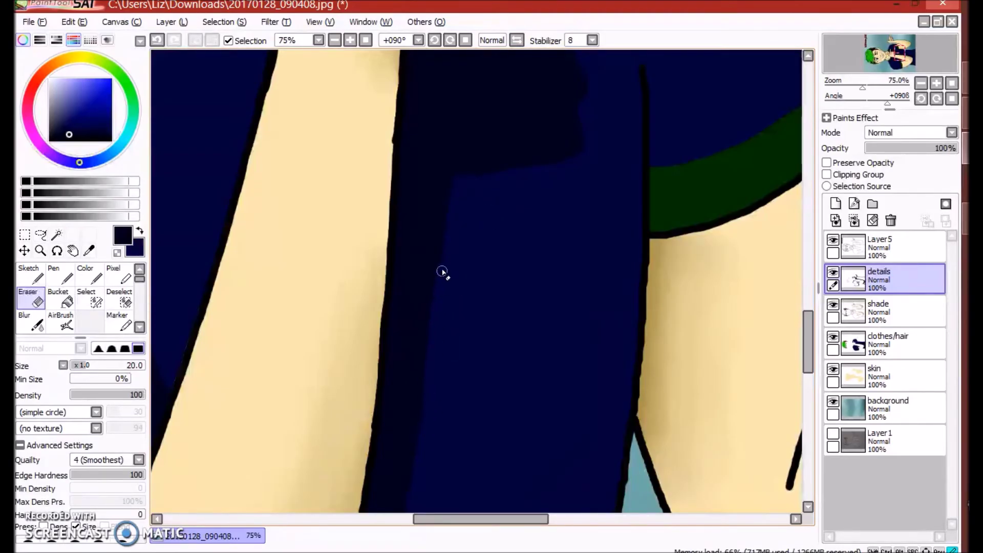
pyautogui.scroll(-2, 527, 263)
pyautogui.scroll(2, 605, 232)
# - Shade the green sleeve trim beside the shirt's side seam in very dark green with the Color brush at size 15
pyautogui.press('b')
pyautogui.scroll(1, 476, 281)
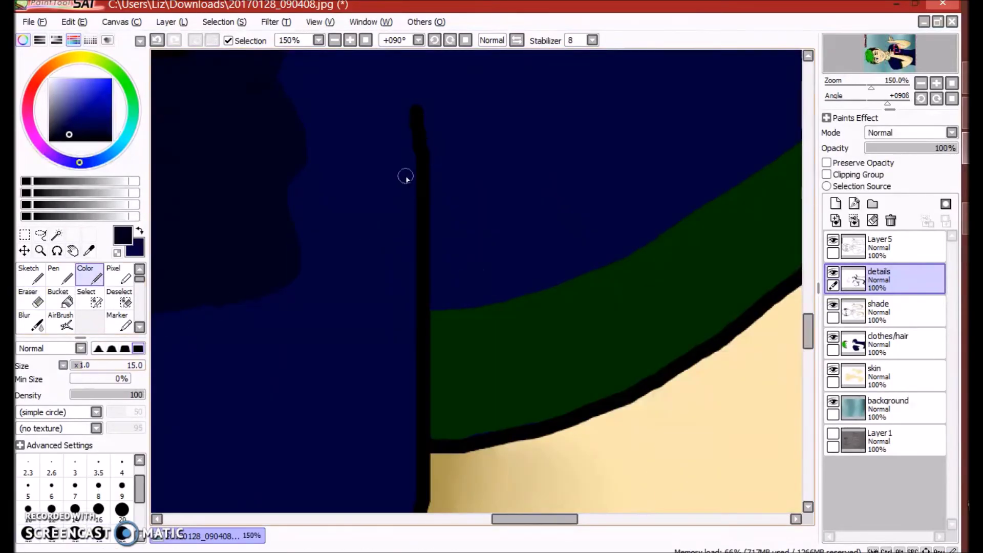
pyautogui.keyDown('alt'); pyautogui.click(476, 343); pyautogui.keyUp('alt')
pyautogui.moveTo(423, 323)
pyautogui.mouseDown()
pyautogui.moveTo(447, 417)
pyautogui.moveTo(434, 327)
pyautogui.mouseUp()
pyautogui.scroll(-6, 446, 376)
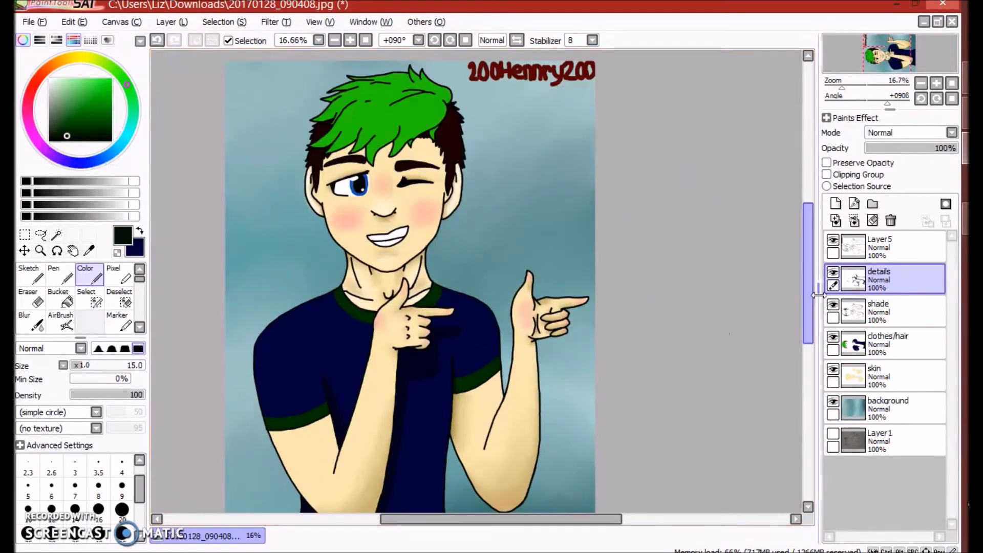
pyautogui.moveTo(808, 266); pyautogui.dragTo(807, 309)
pyautogui.scroll(3, 409, 256)
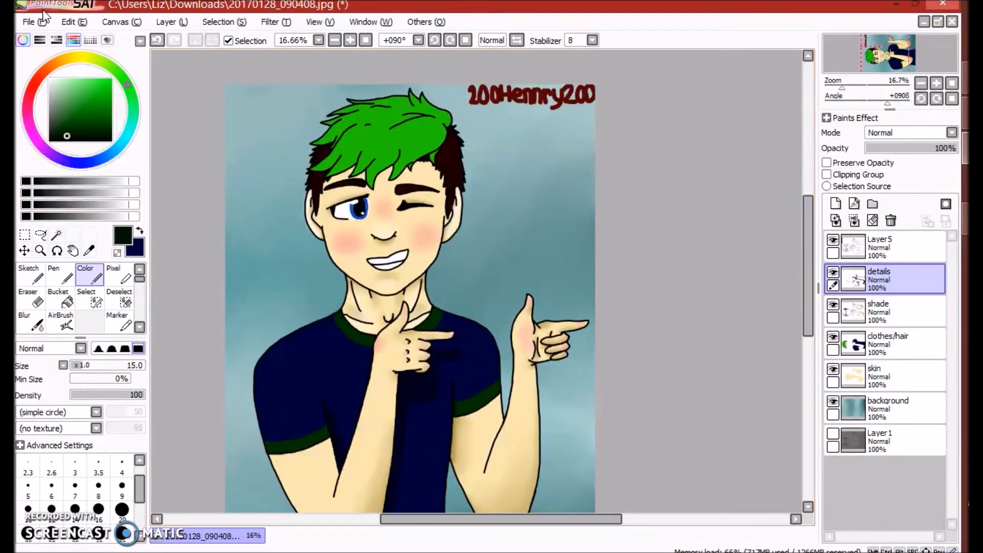